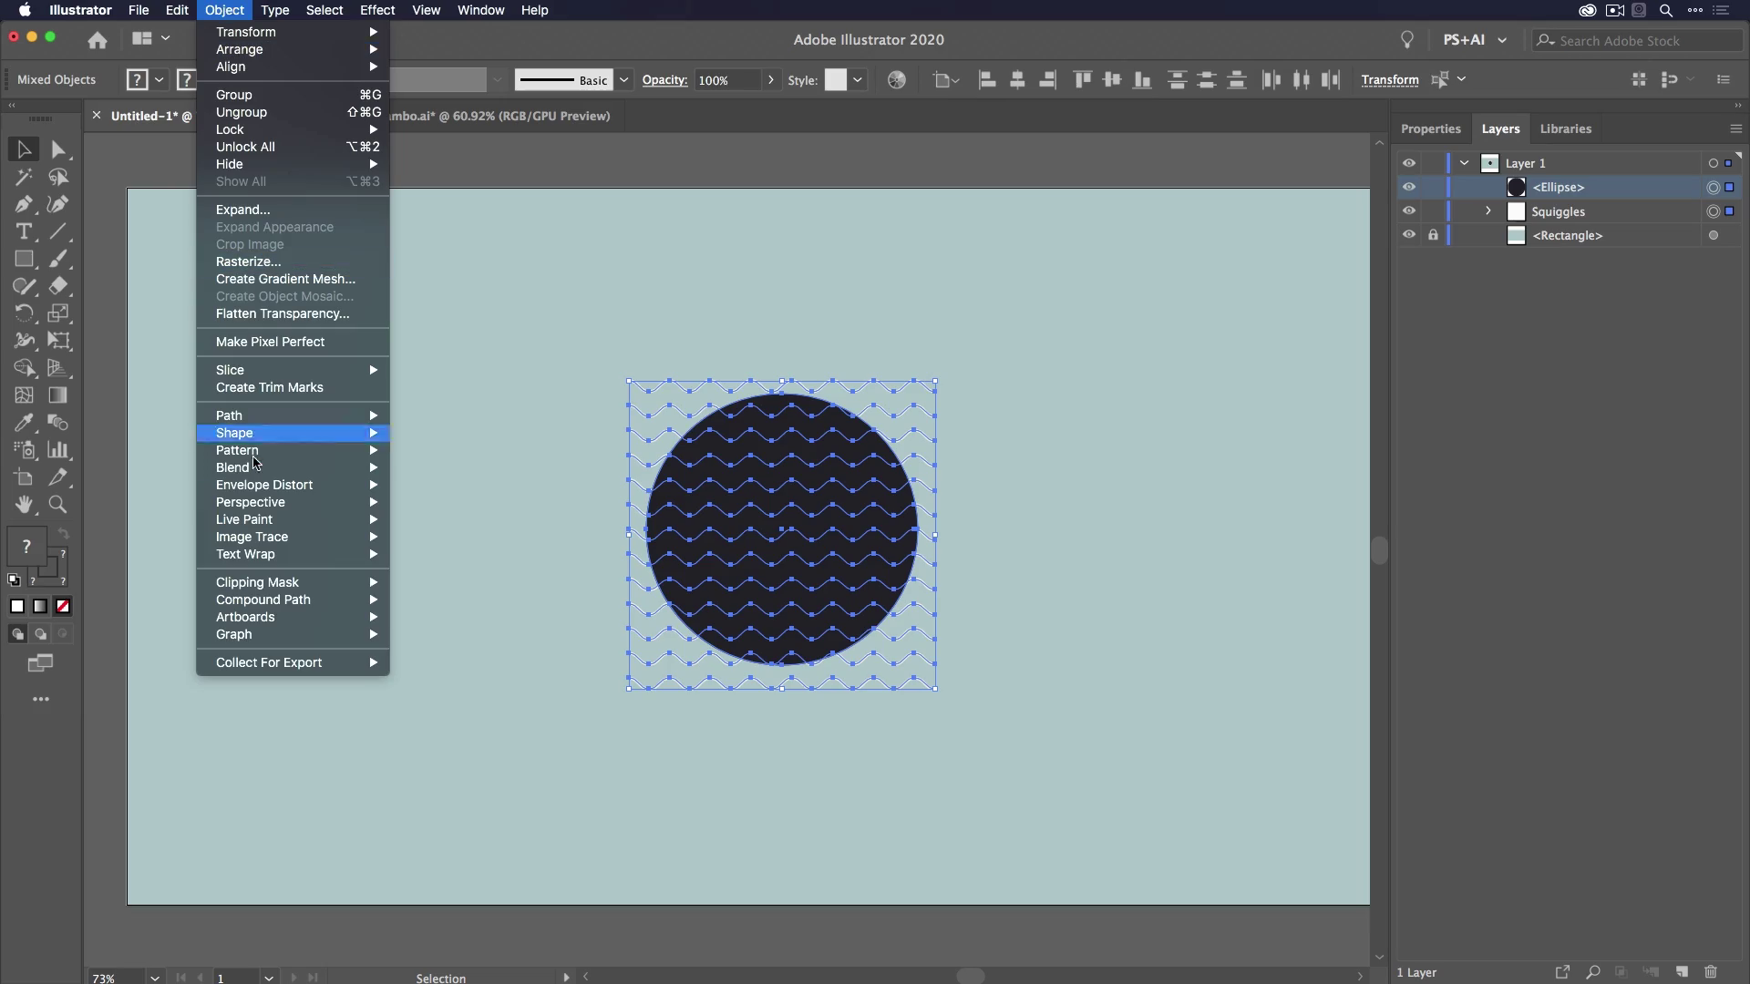
Go through the preview montage and return to Untitled-1 with the Squiggles group beside the ellipse.
click(428, 583)
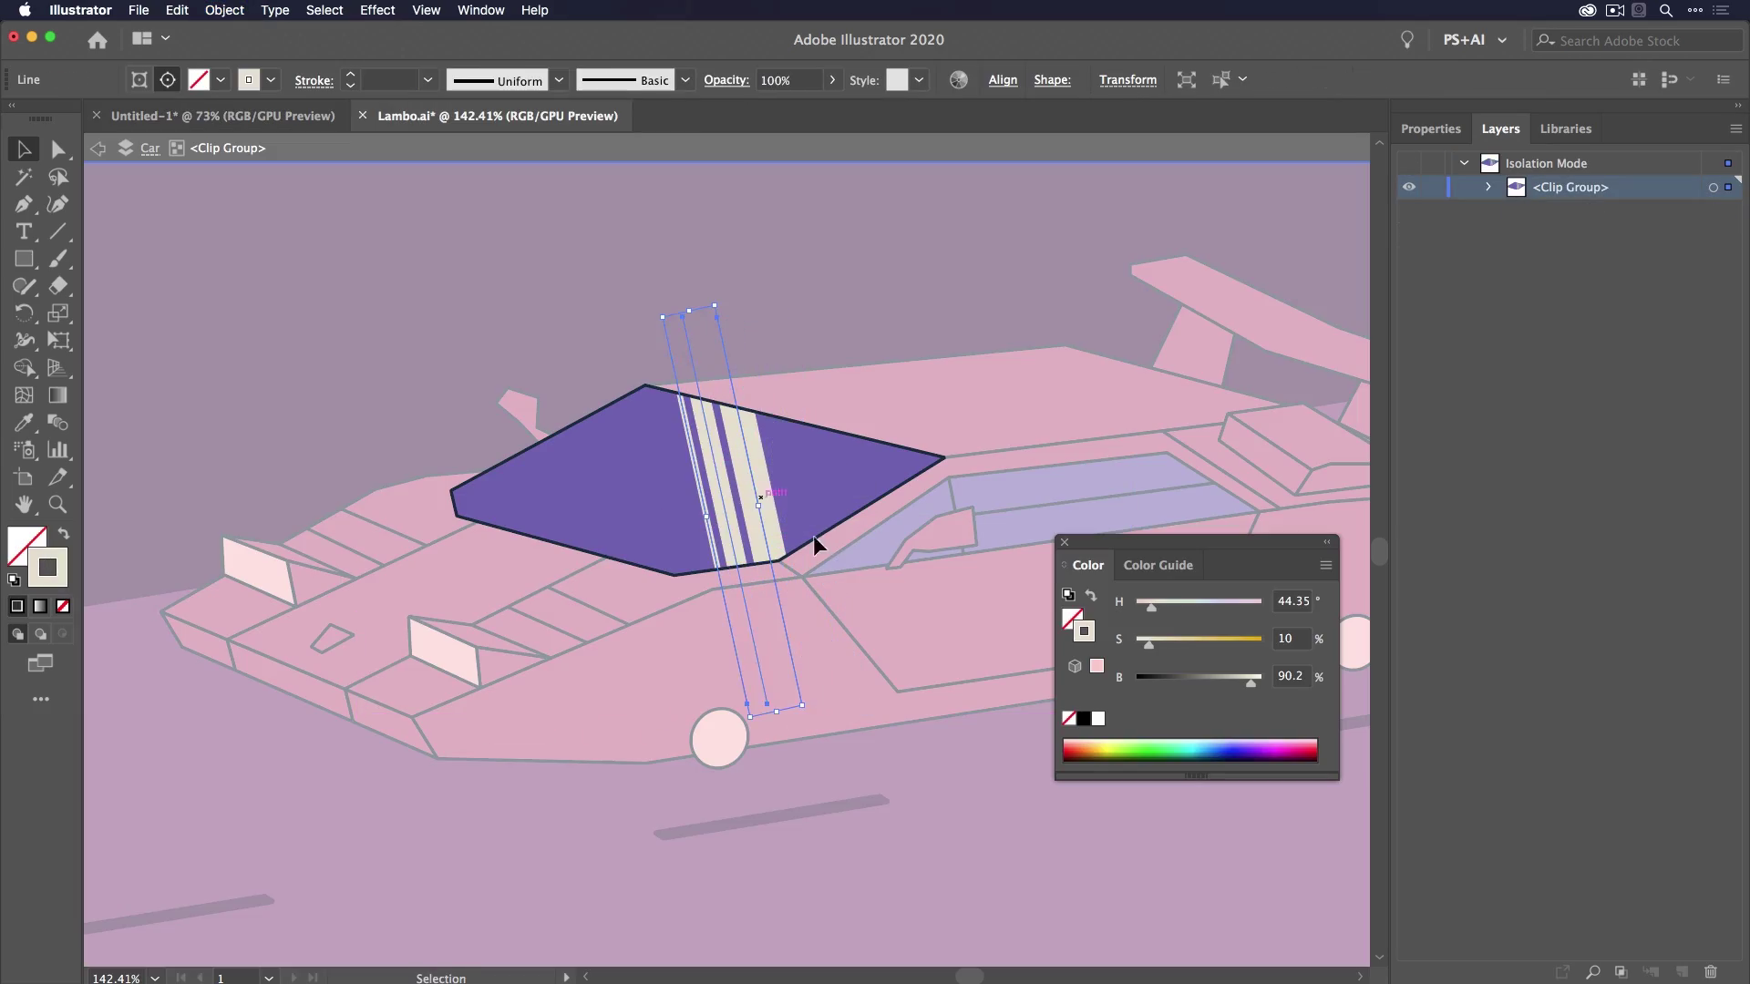
key(r)
drag(762, 270, 946, 308)
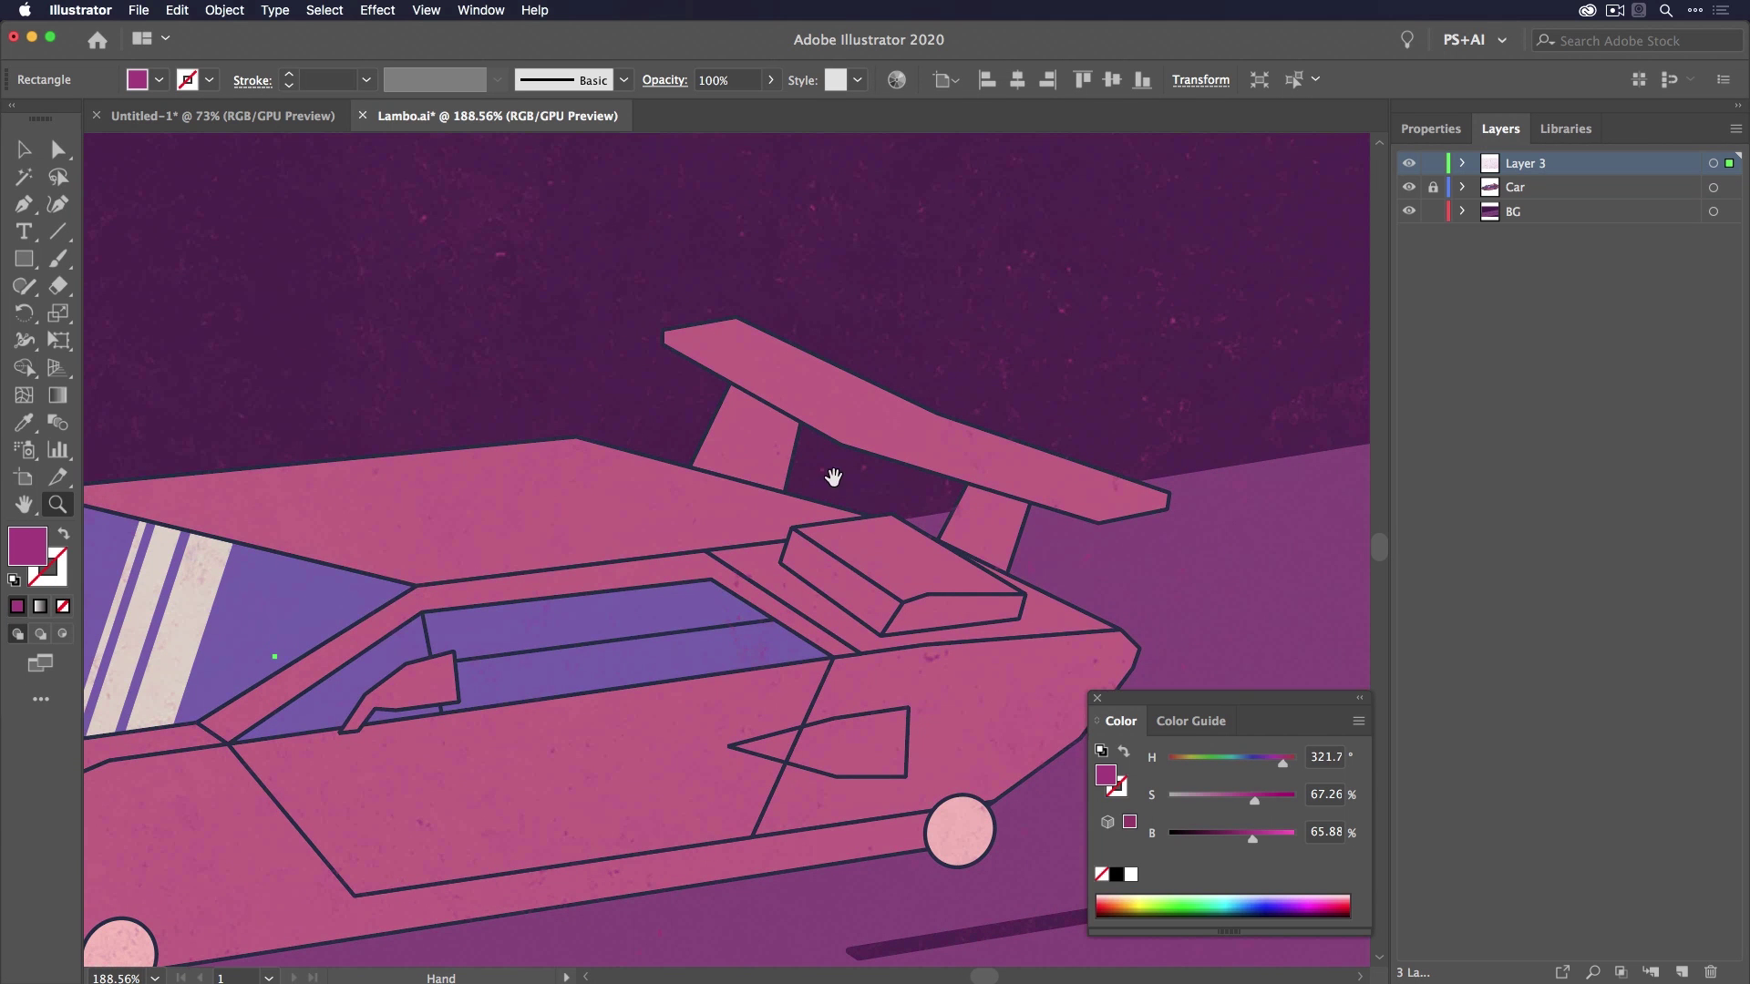
scroll(578, 468, down, 8)
scroll(577, 469, right, 10)
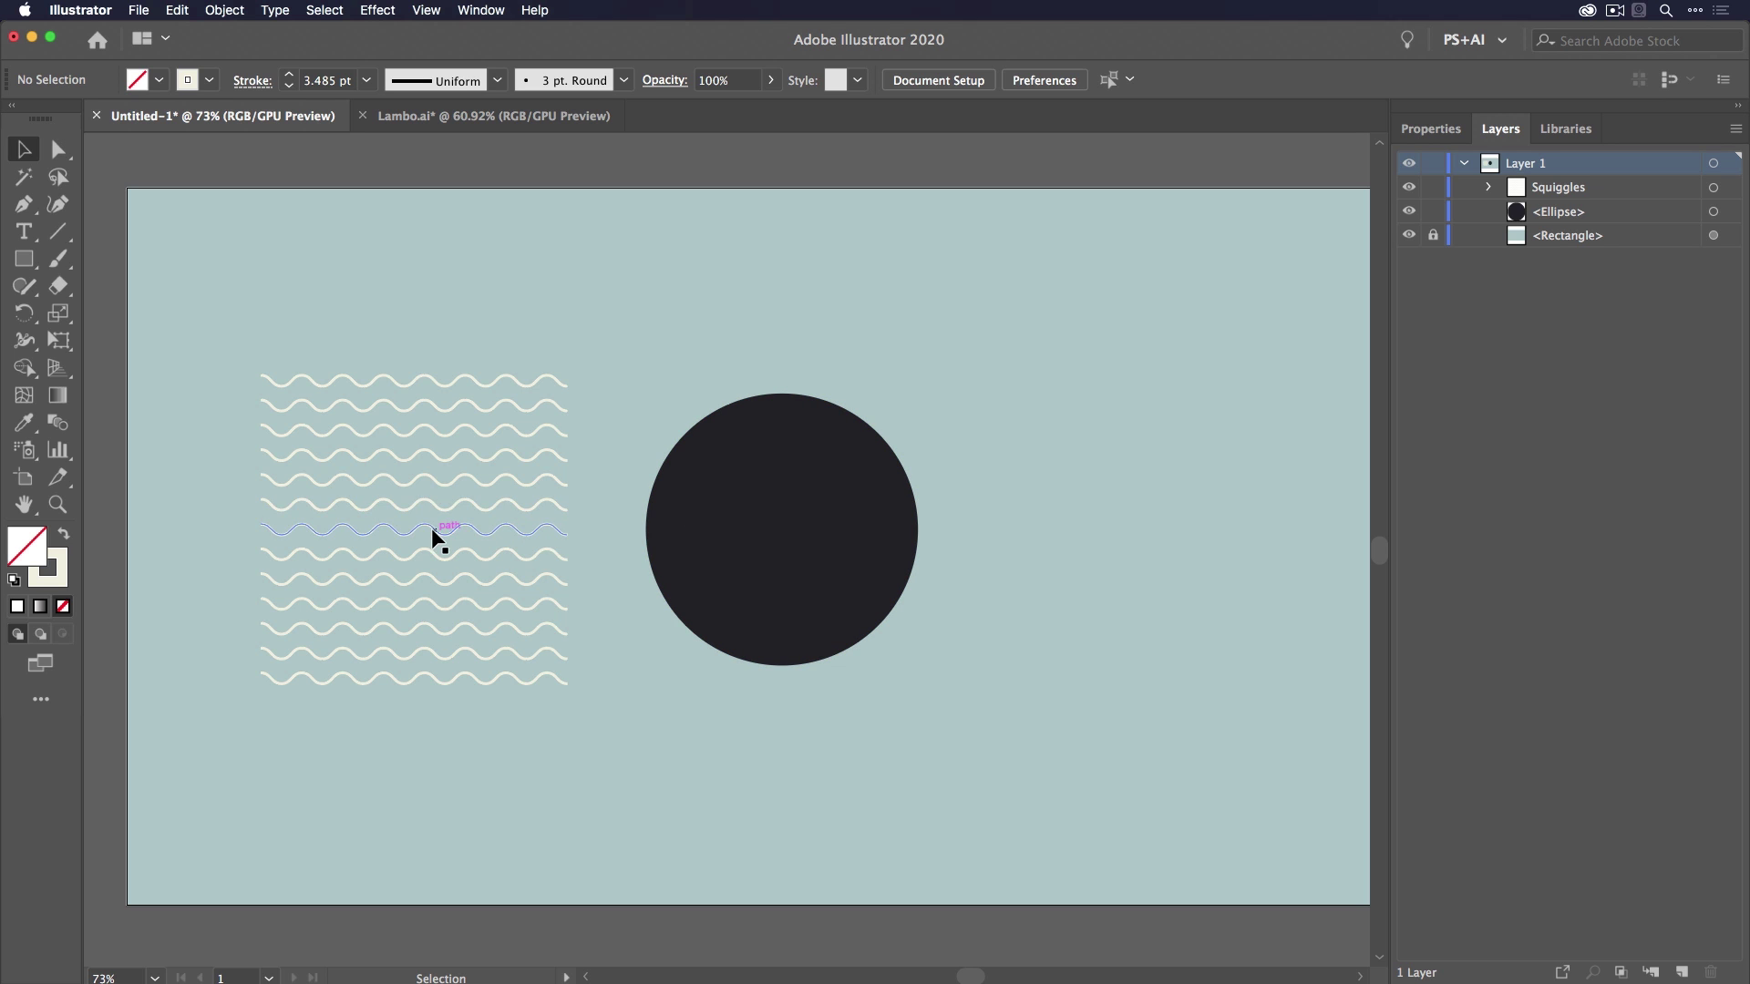
Move the wavy lines over the circle and stack the Ellipse above Squiggles in Layers.
drag(441, 525, 806, 542)
click(1030, 483)
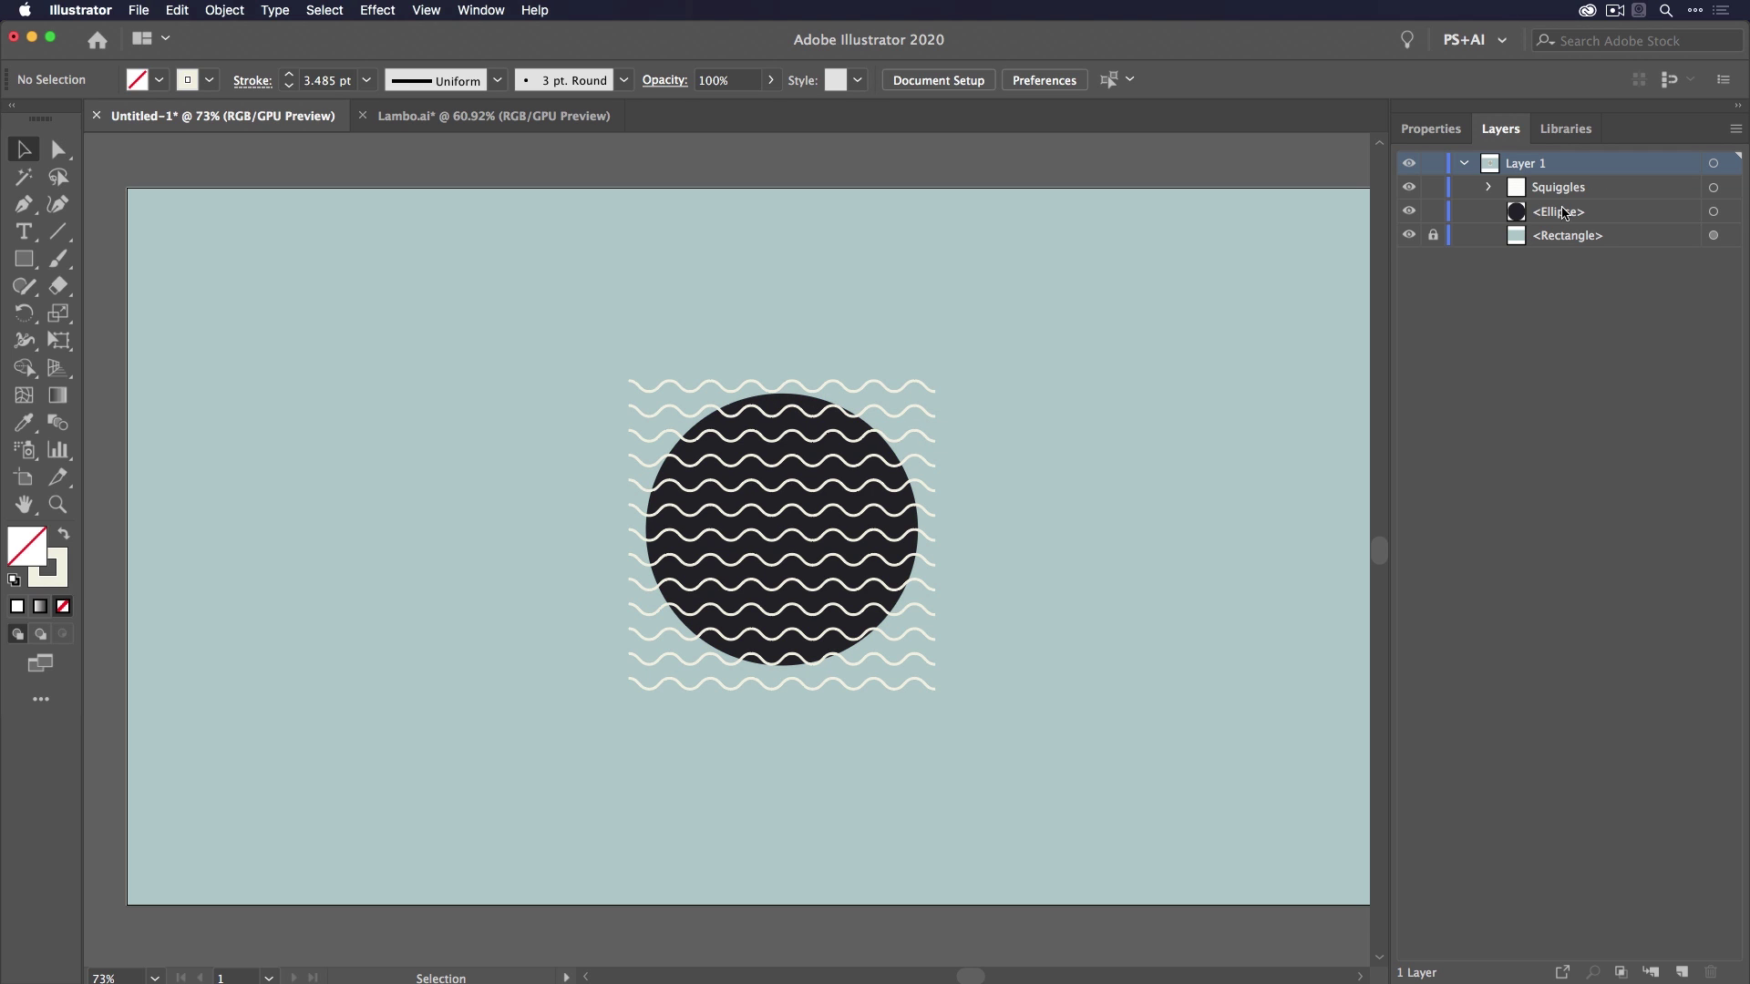
drag(1564, 219, 1569, 180)
Select both shapes and apply Object > Clipping Mask > Make.
drag(911, 328, 750, 539)
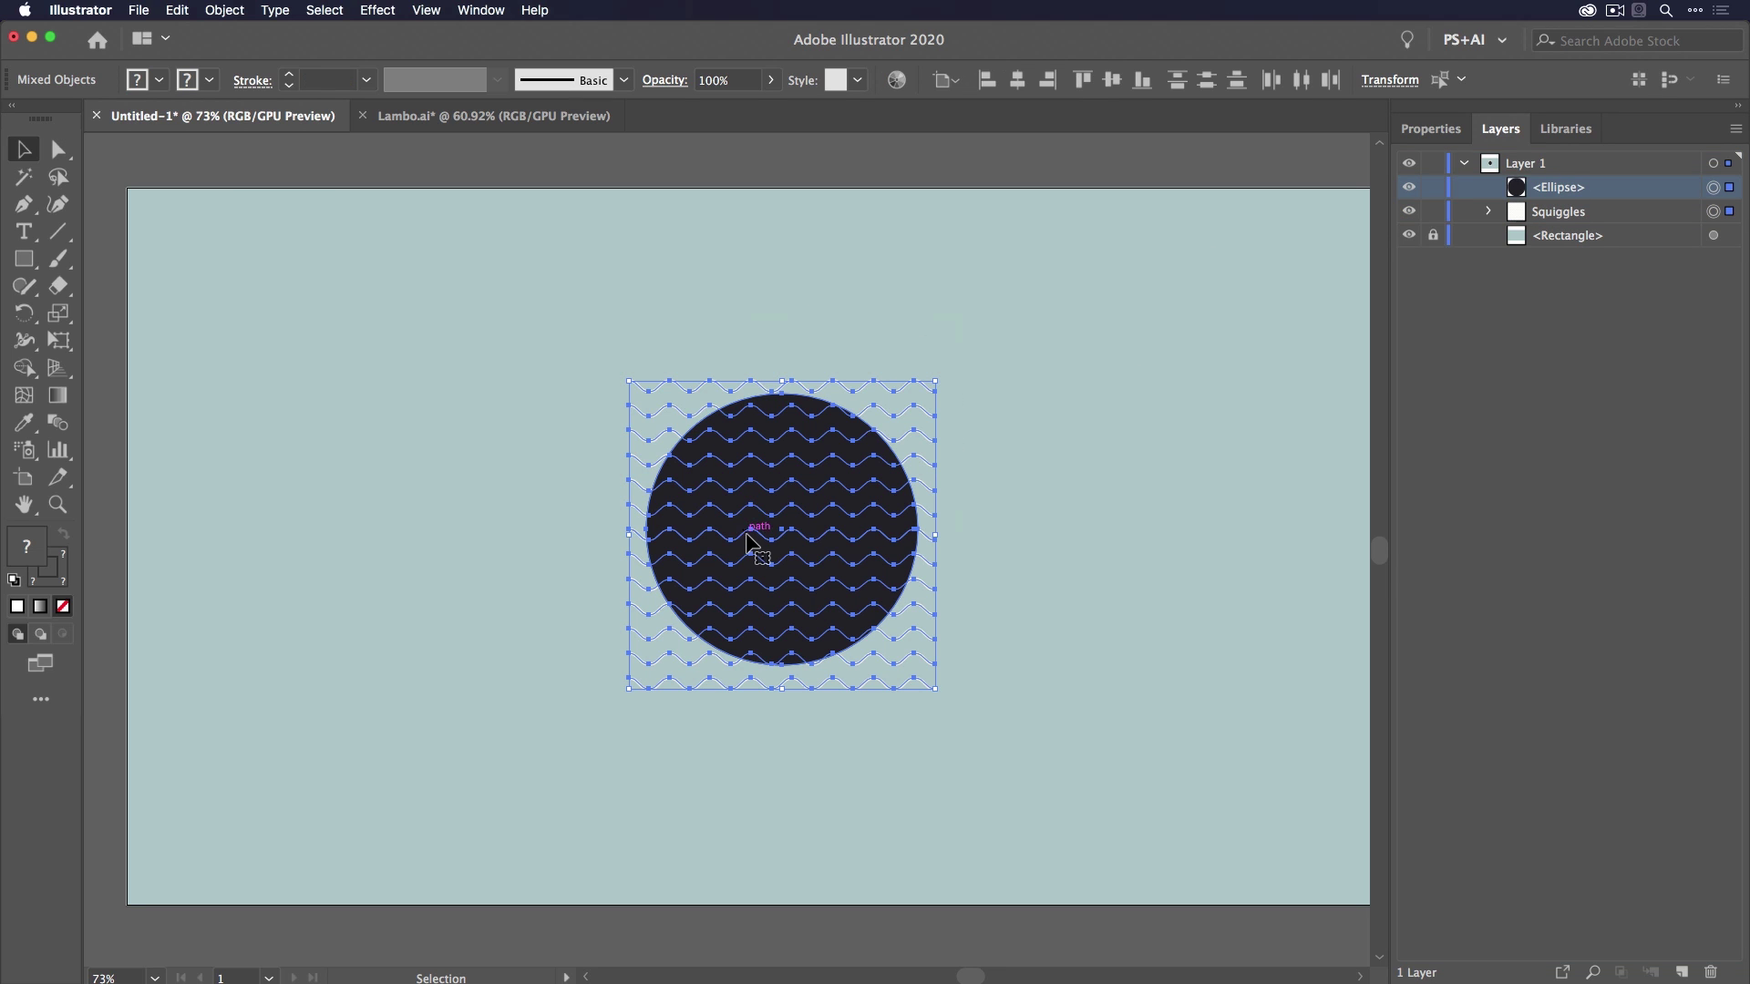
click(226, 9)
mouse_move(283, 588)
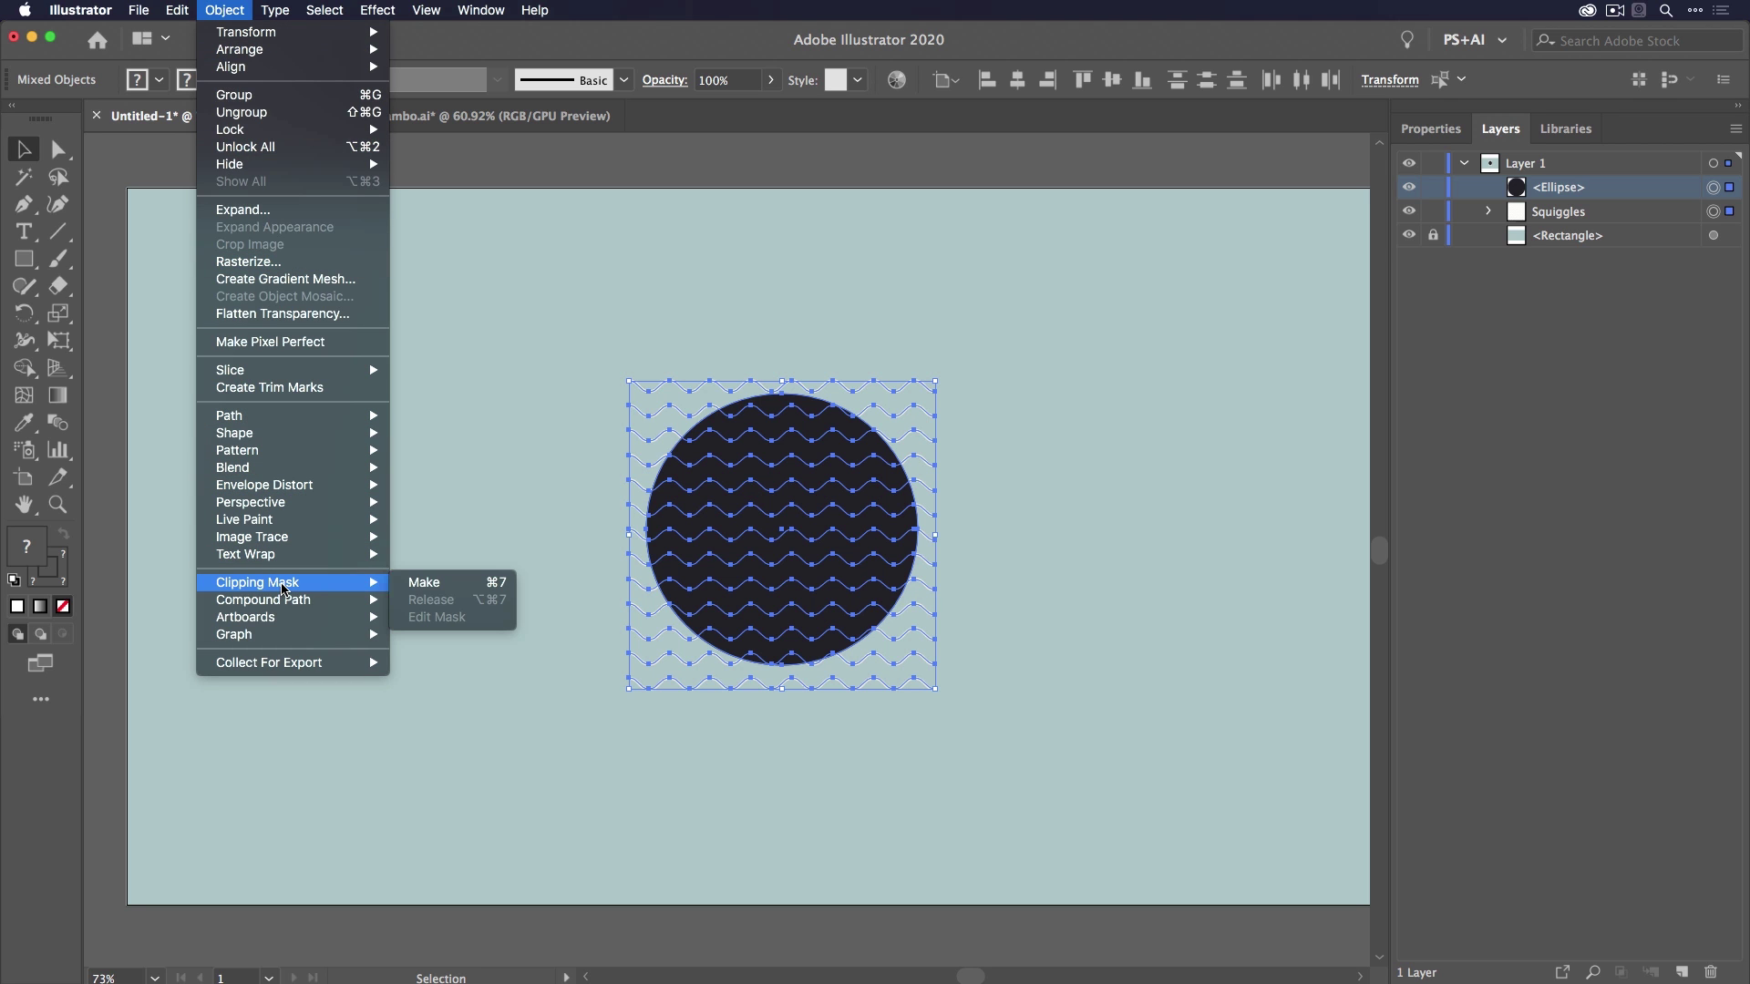
click(453, 586)
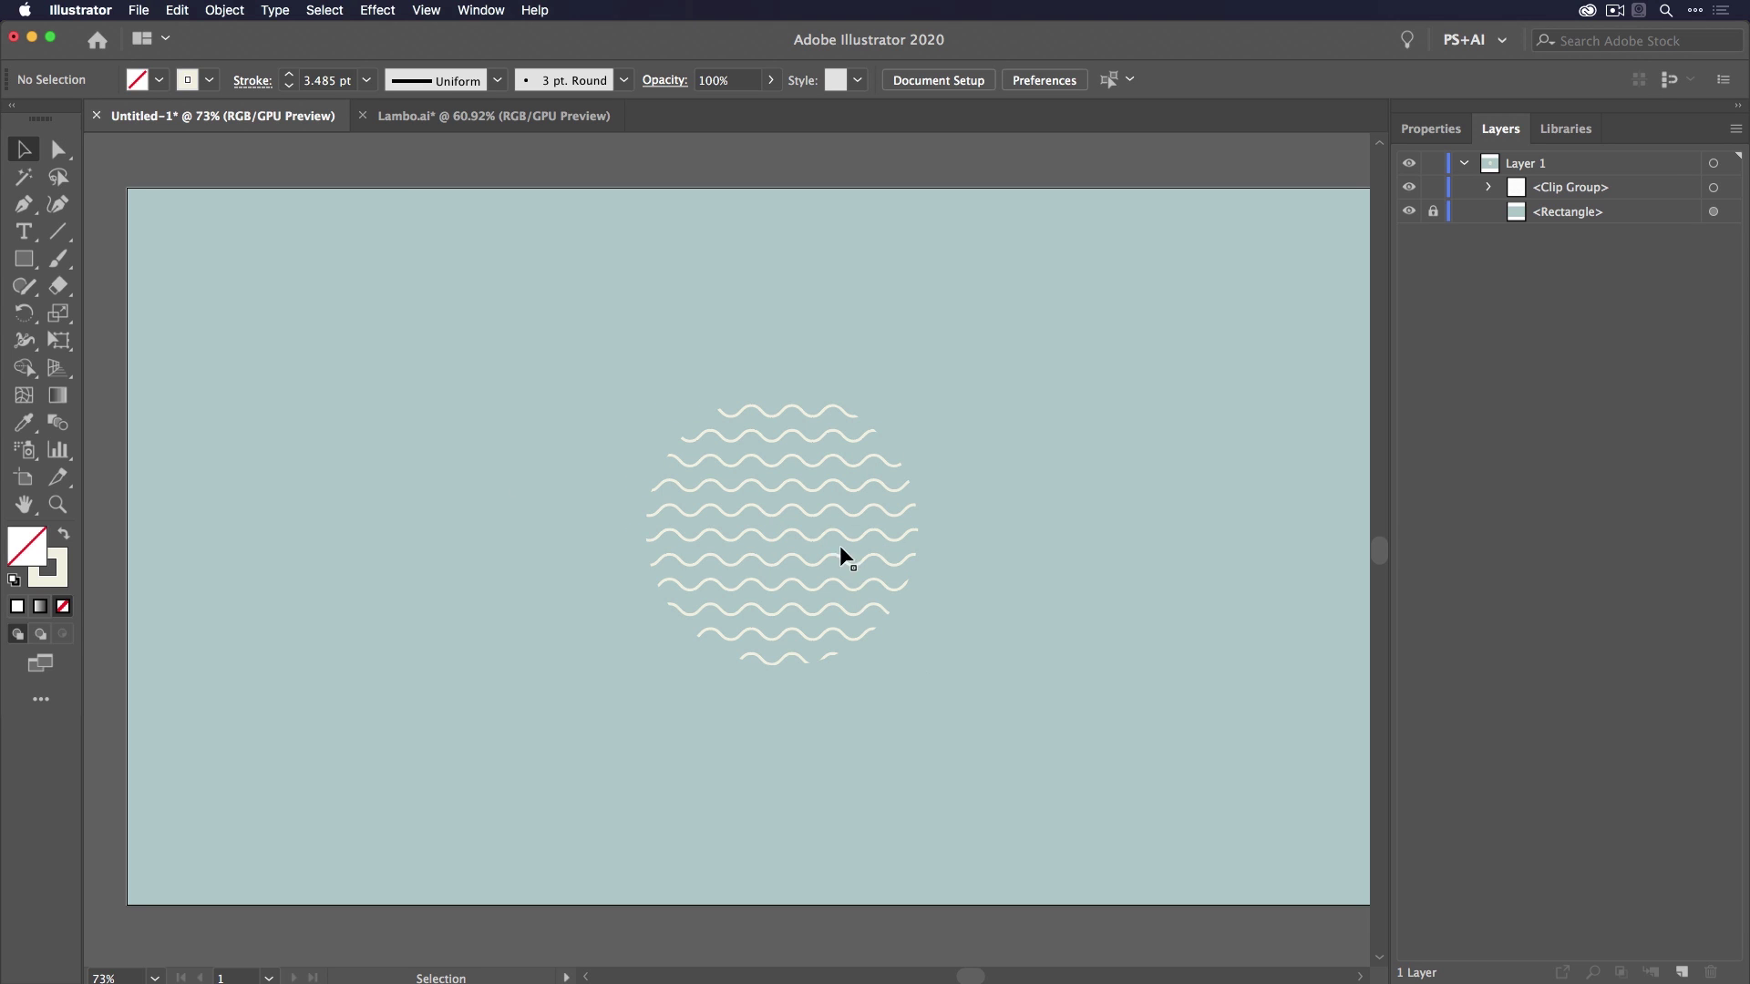
Undo the clipping mask and deselect, keeping the two-column tool layout.
key(super+z)
key(super+z)
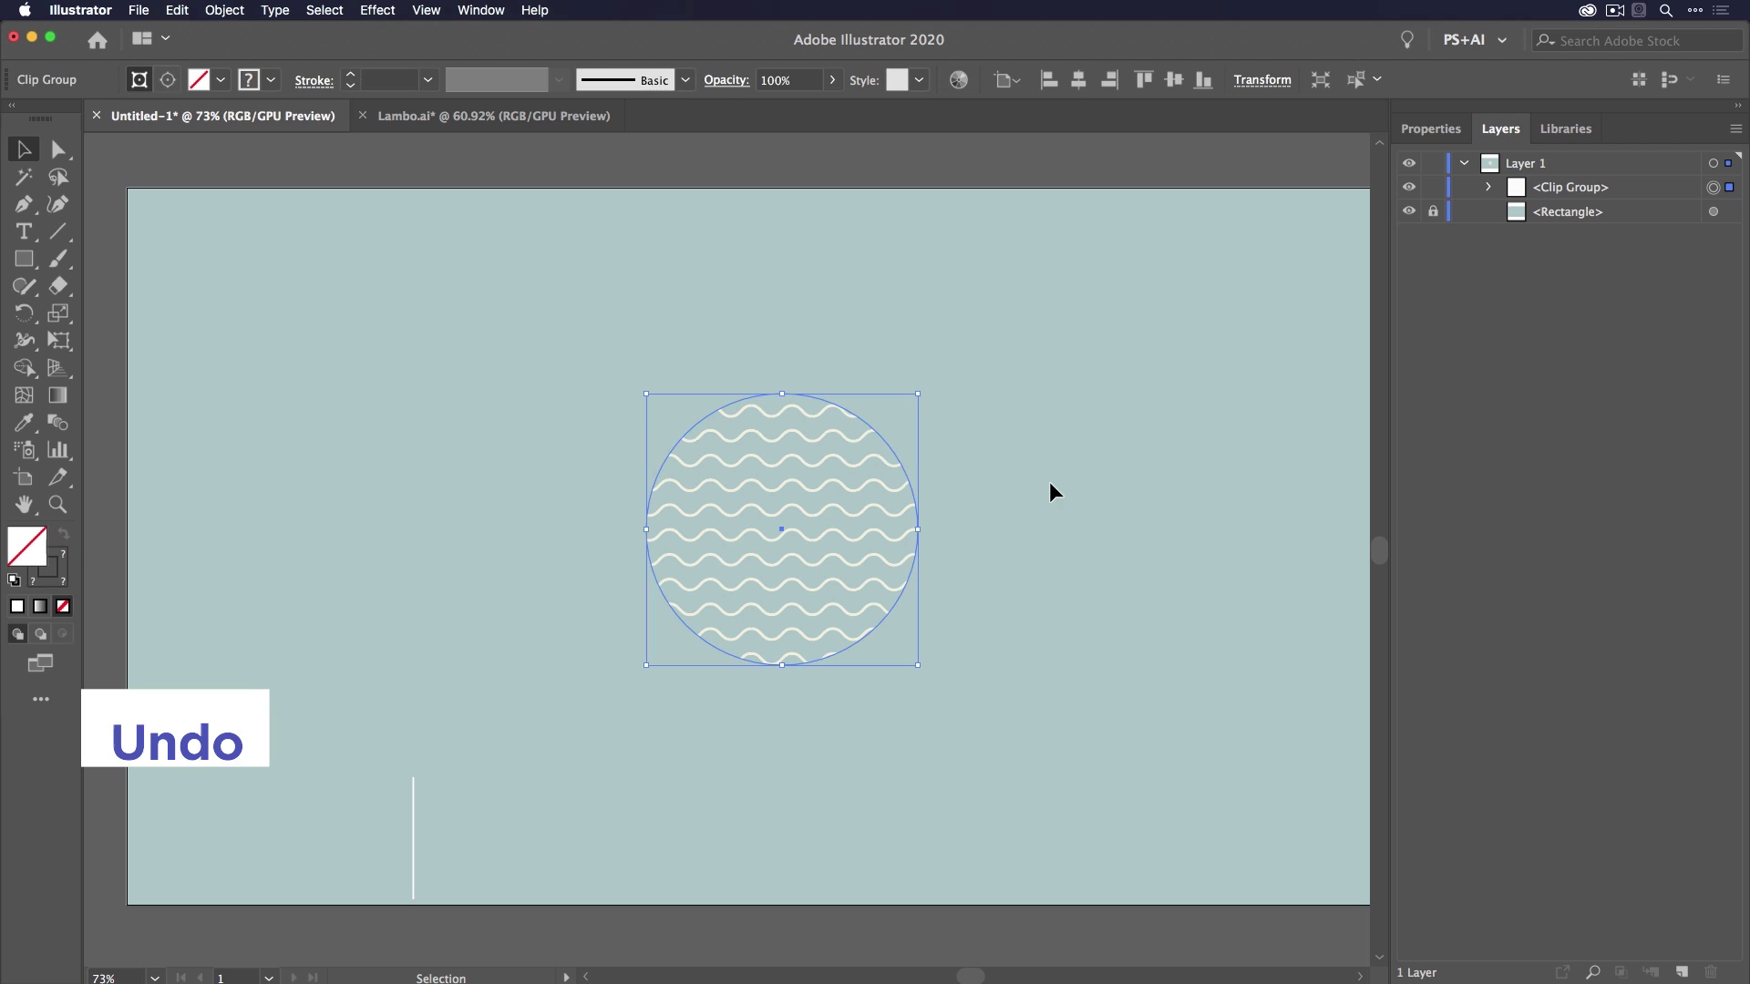
click(998, 471)
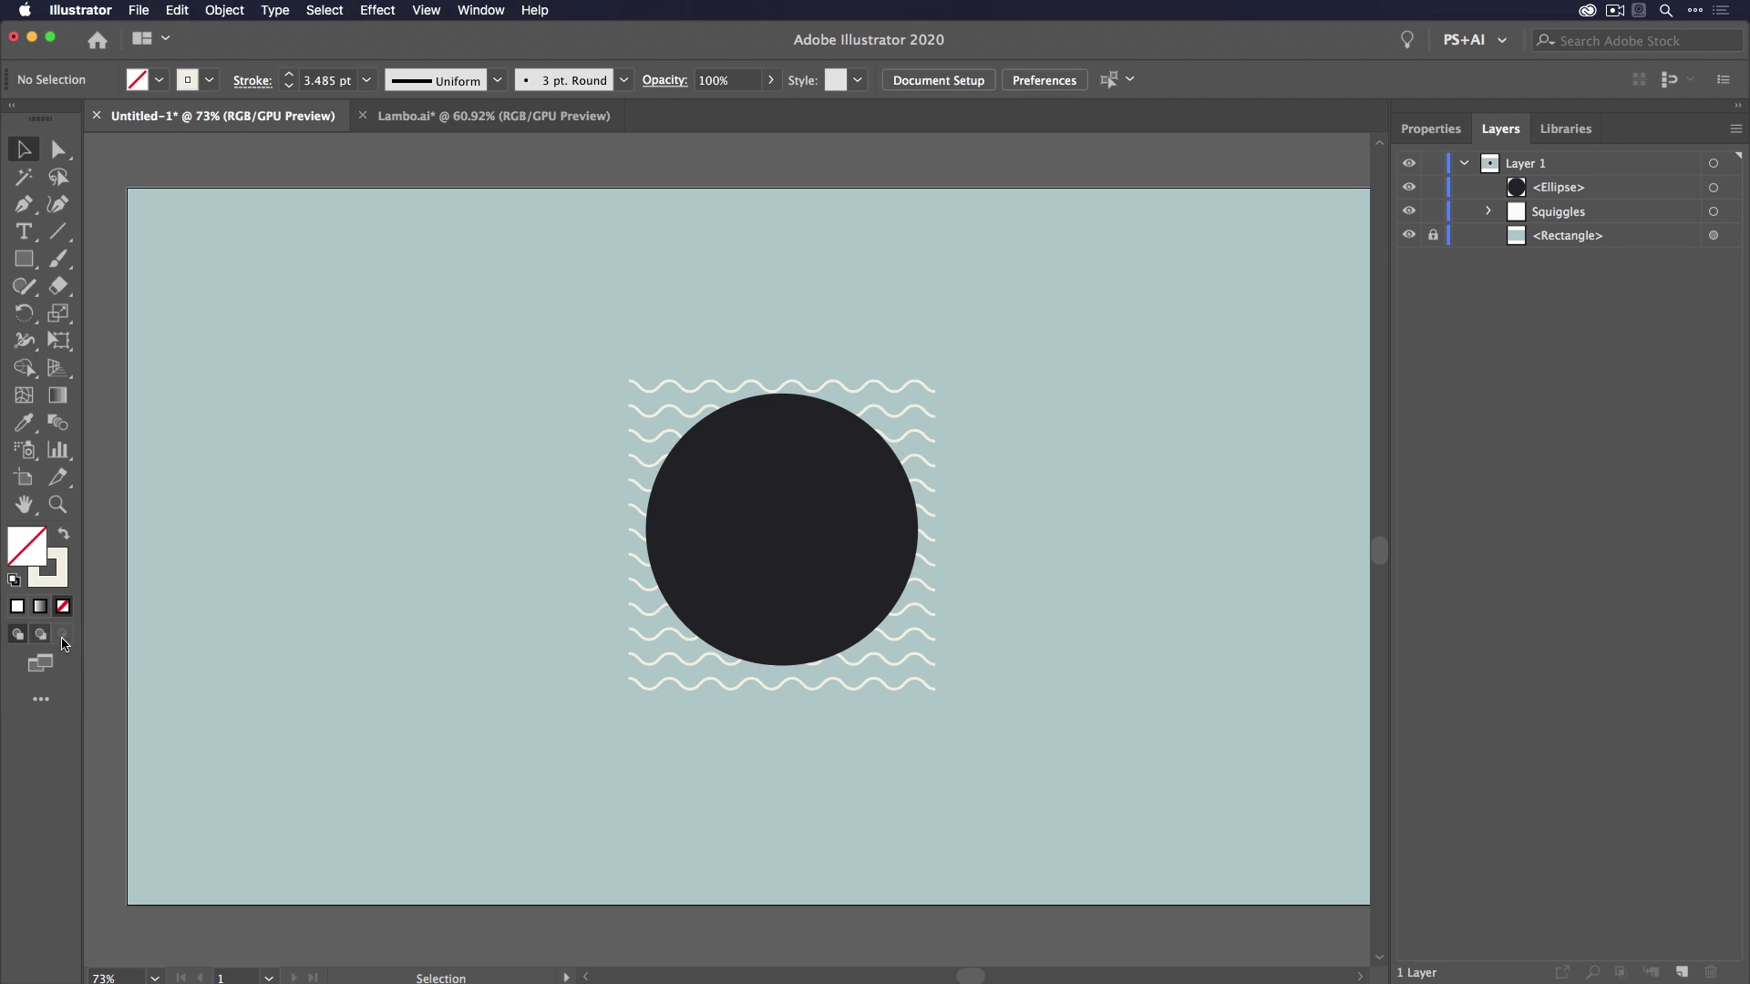
click(13, 108)
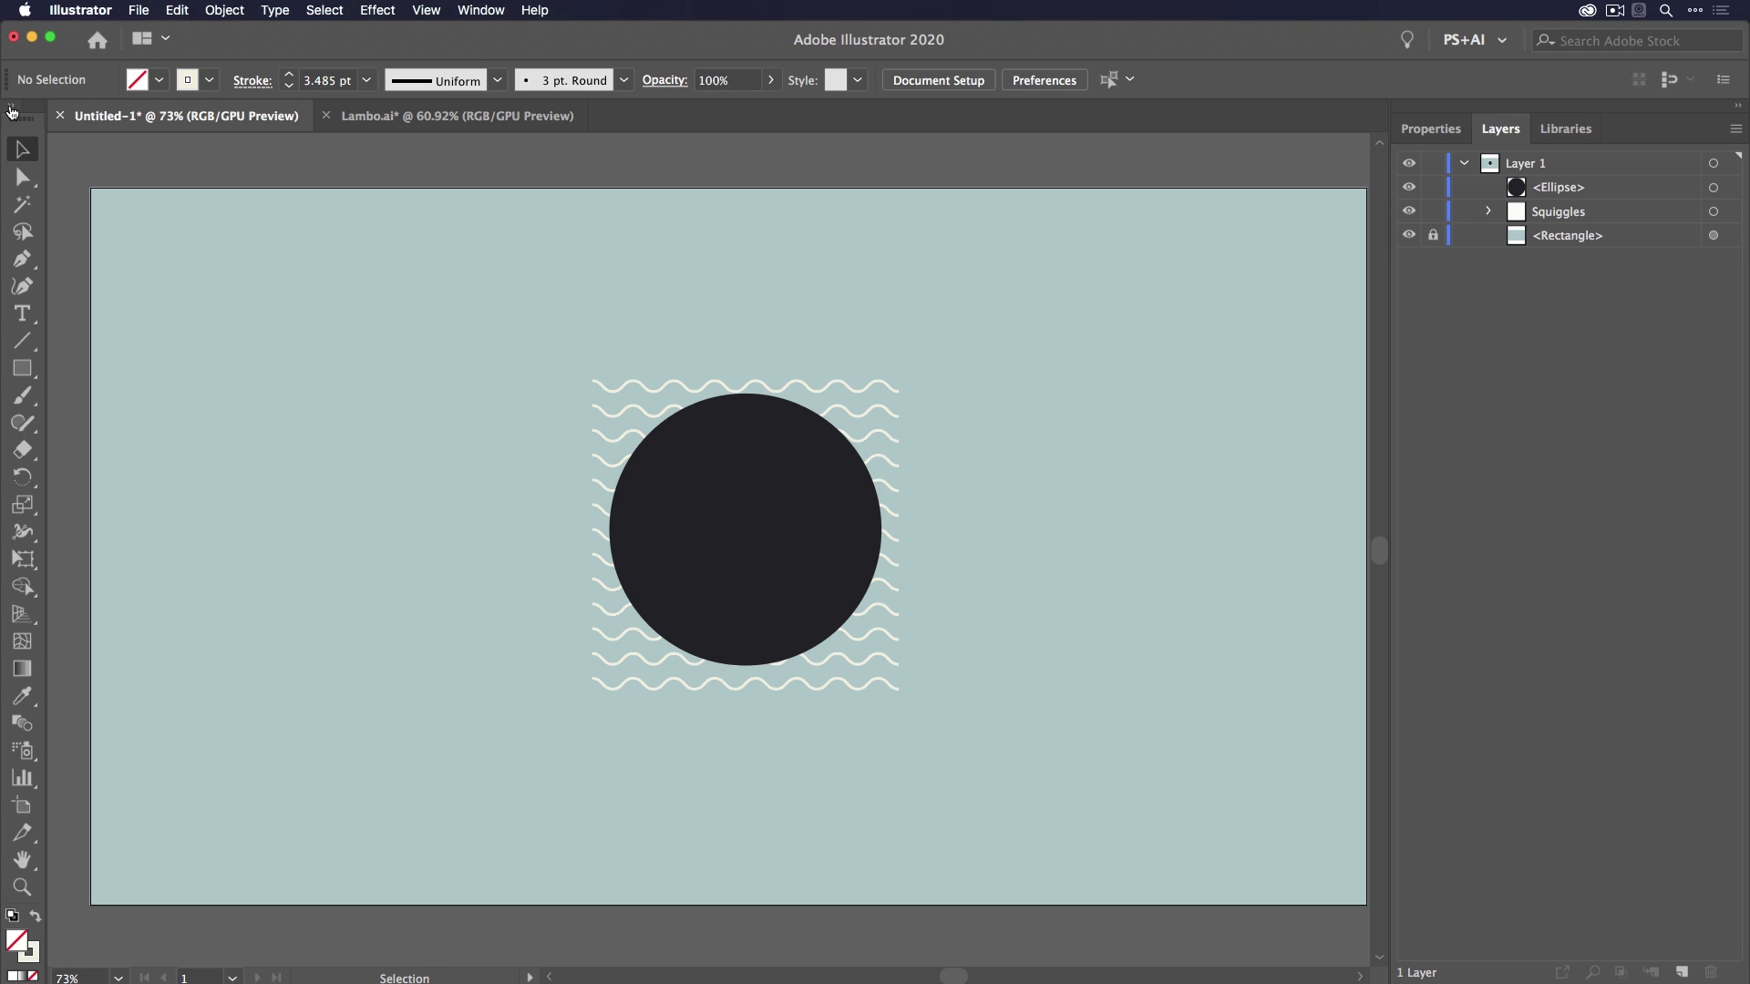
click(12, 109)
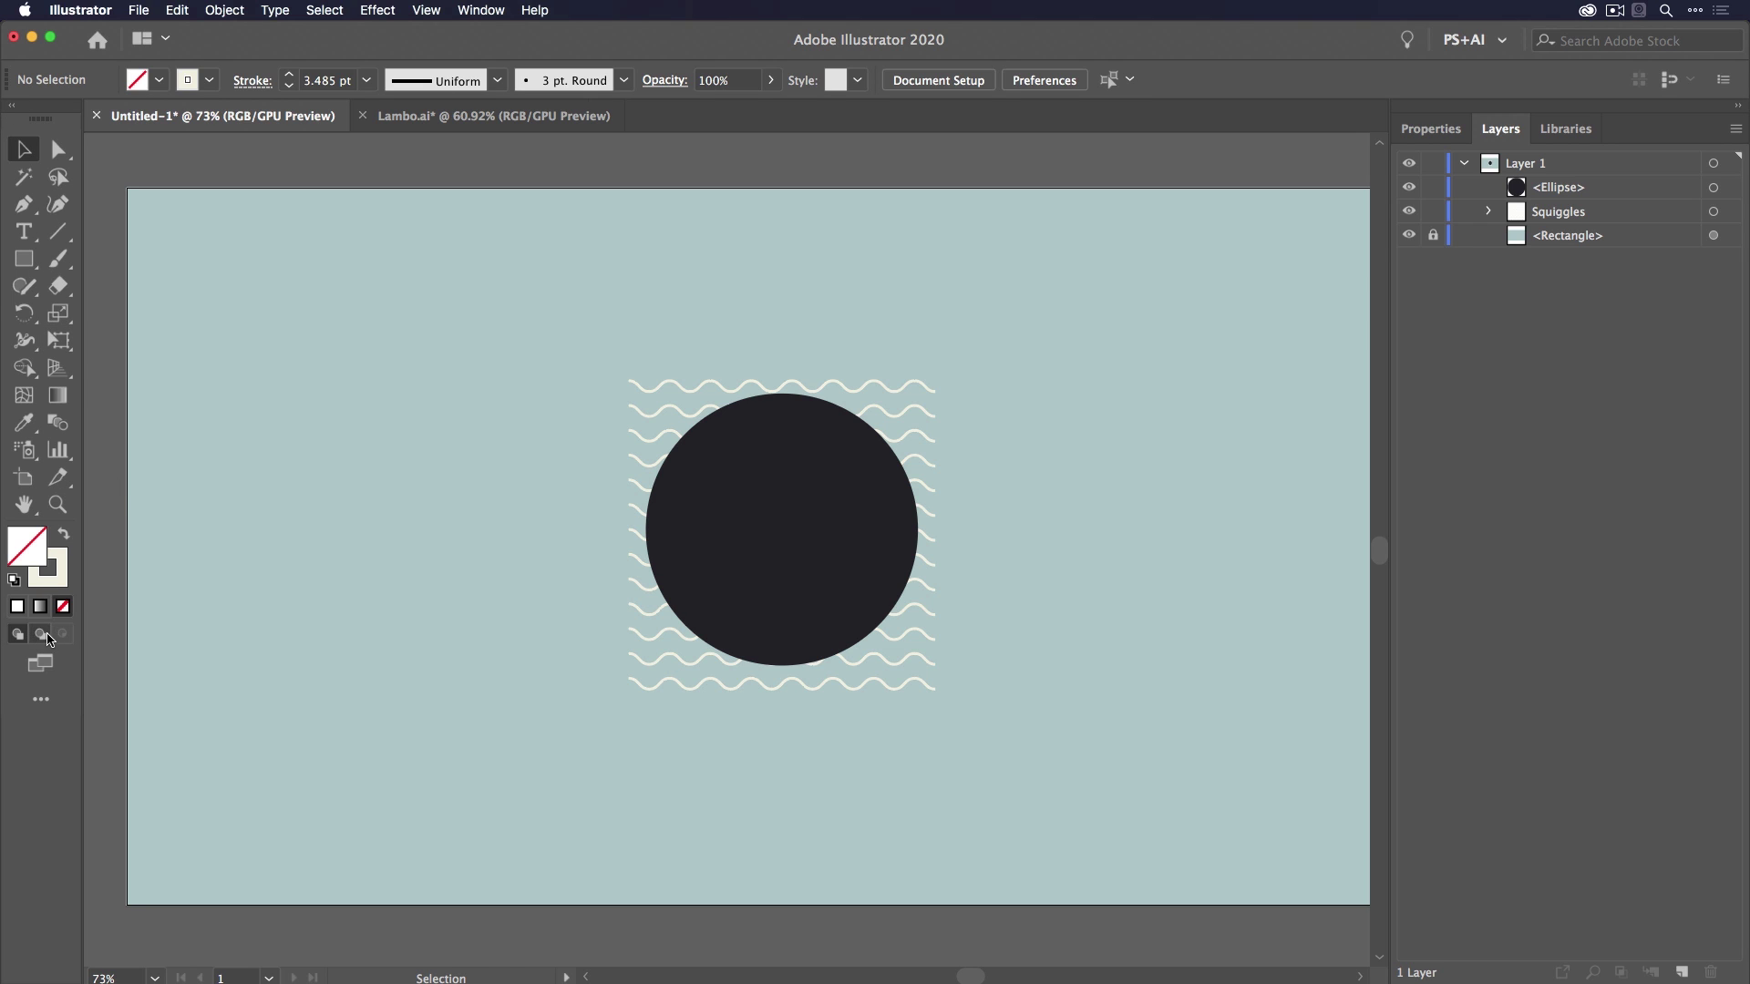
Cut the Squiggles group to the clipboard, leaving only the dark circle.
click(653, 411)
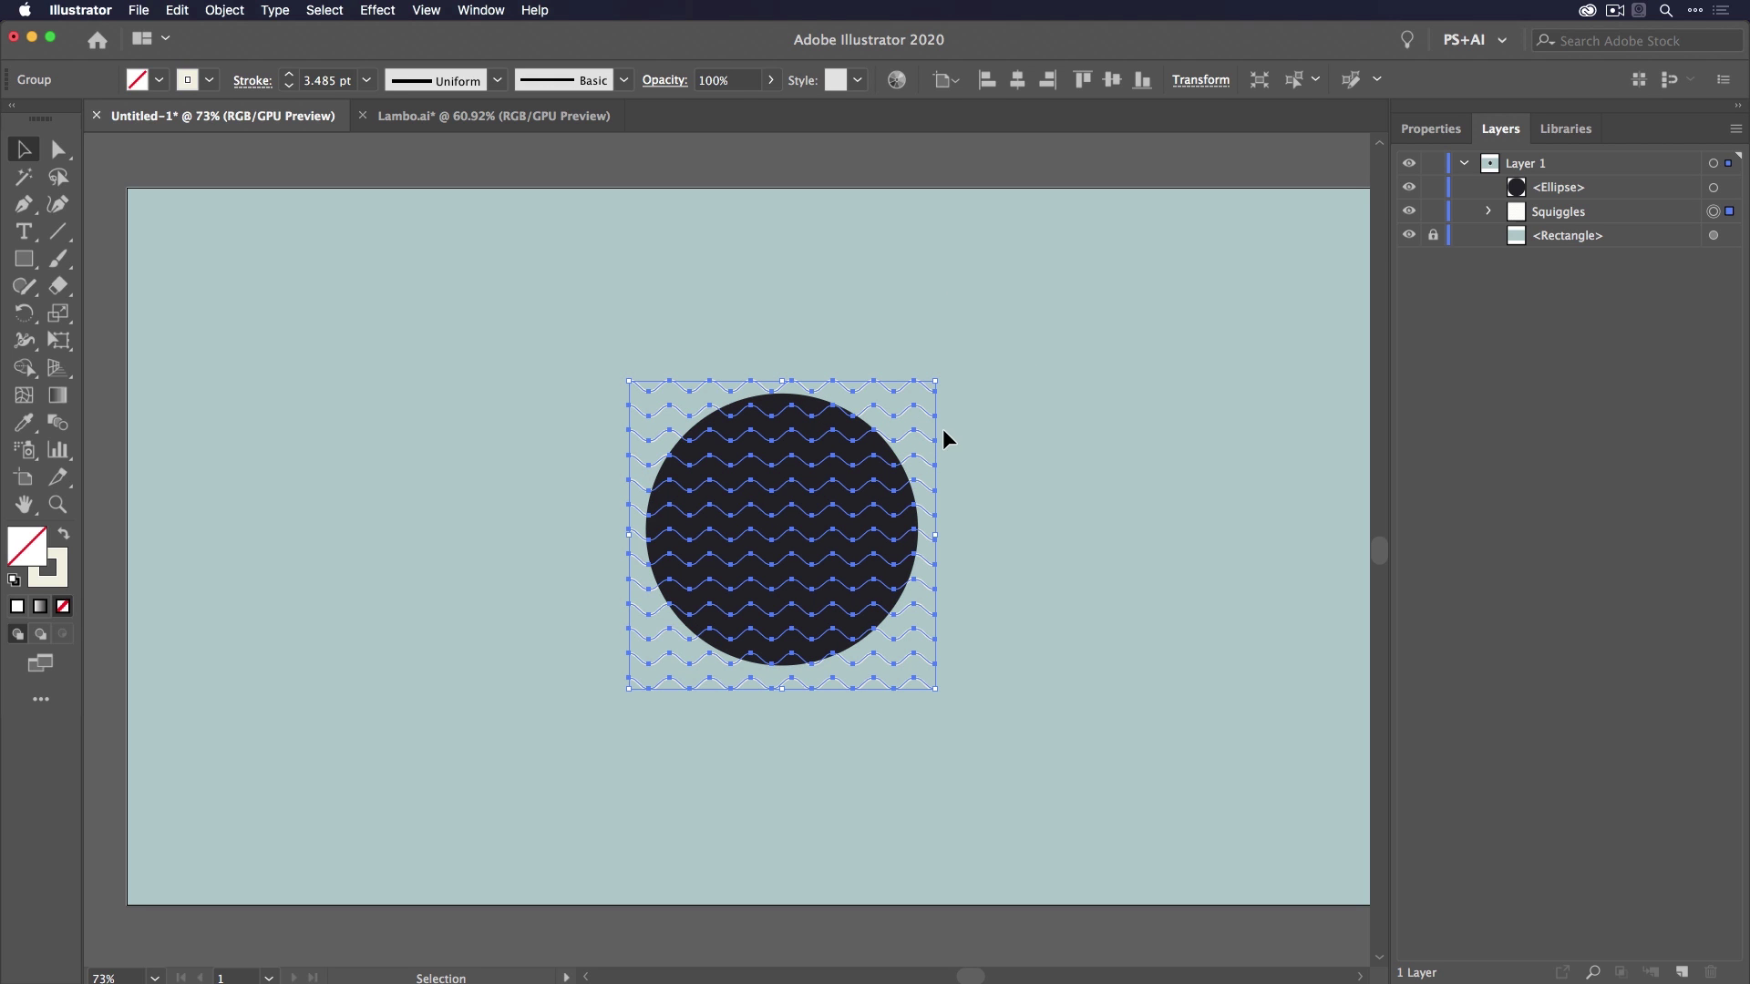
key(a)
key(super+x)
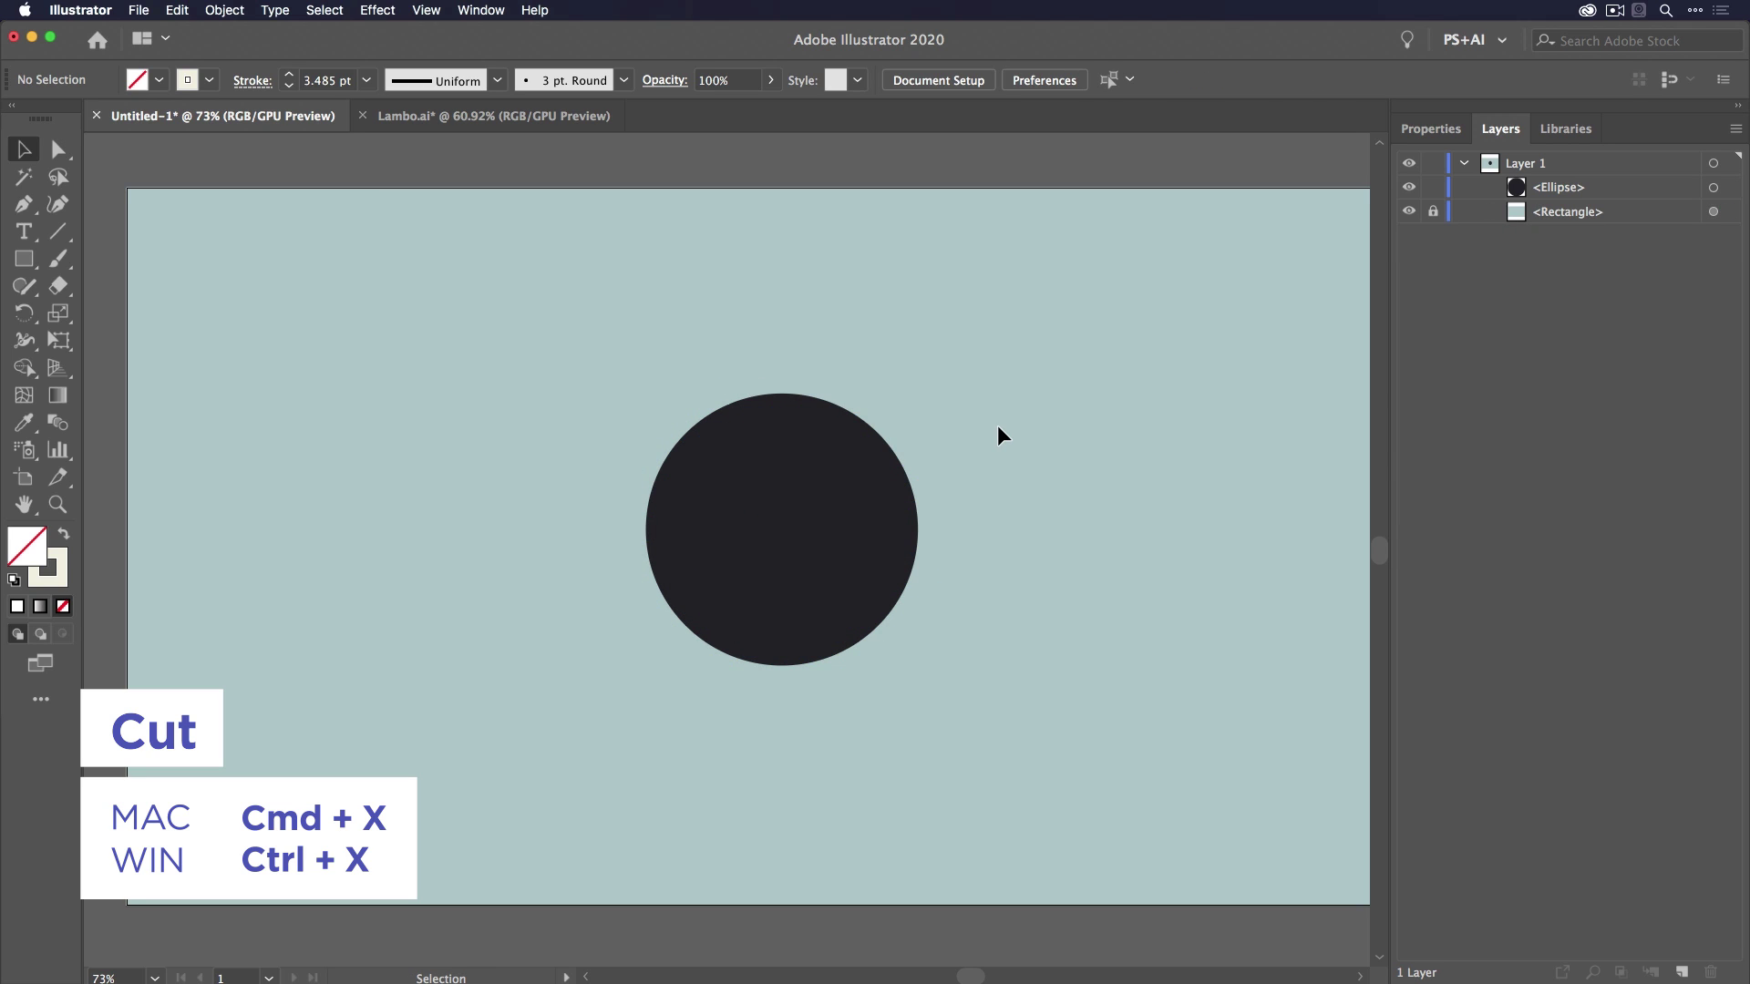
With the dark circle in Draw Inside mode, paste the wavy lines in place inside it.
click(786, 444)
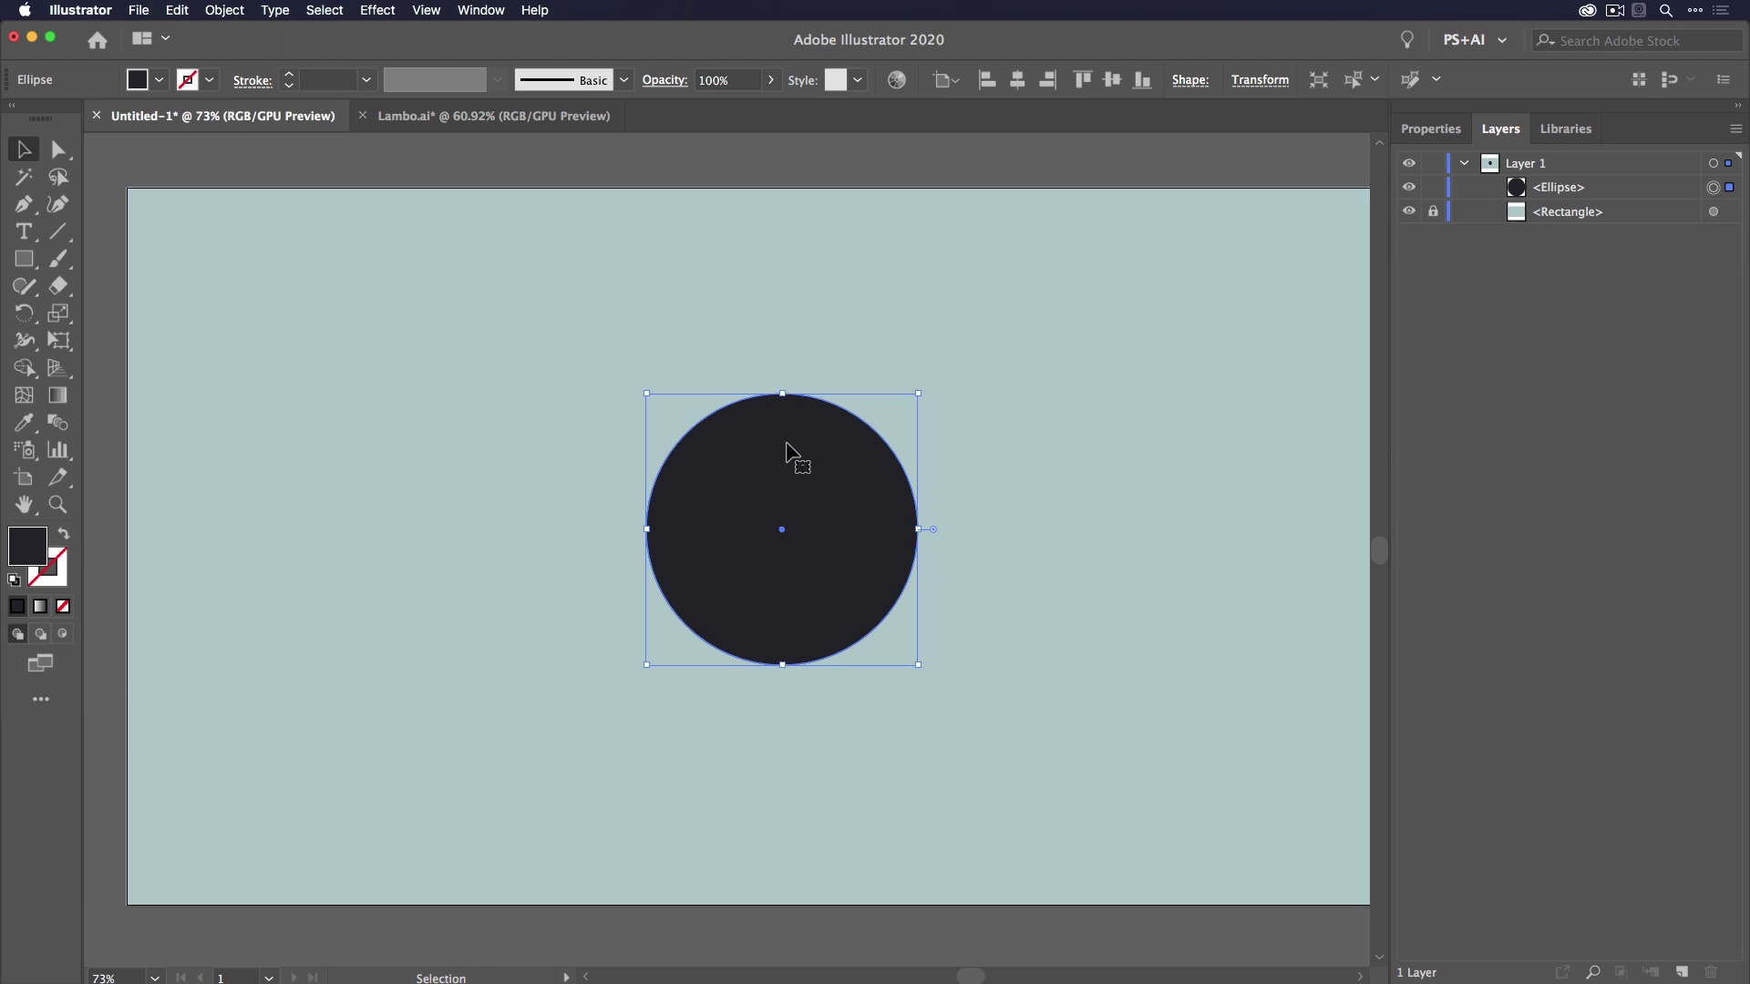
click(73, 638)
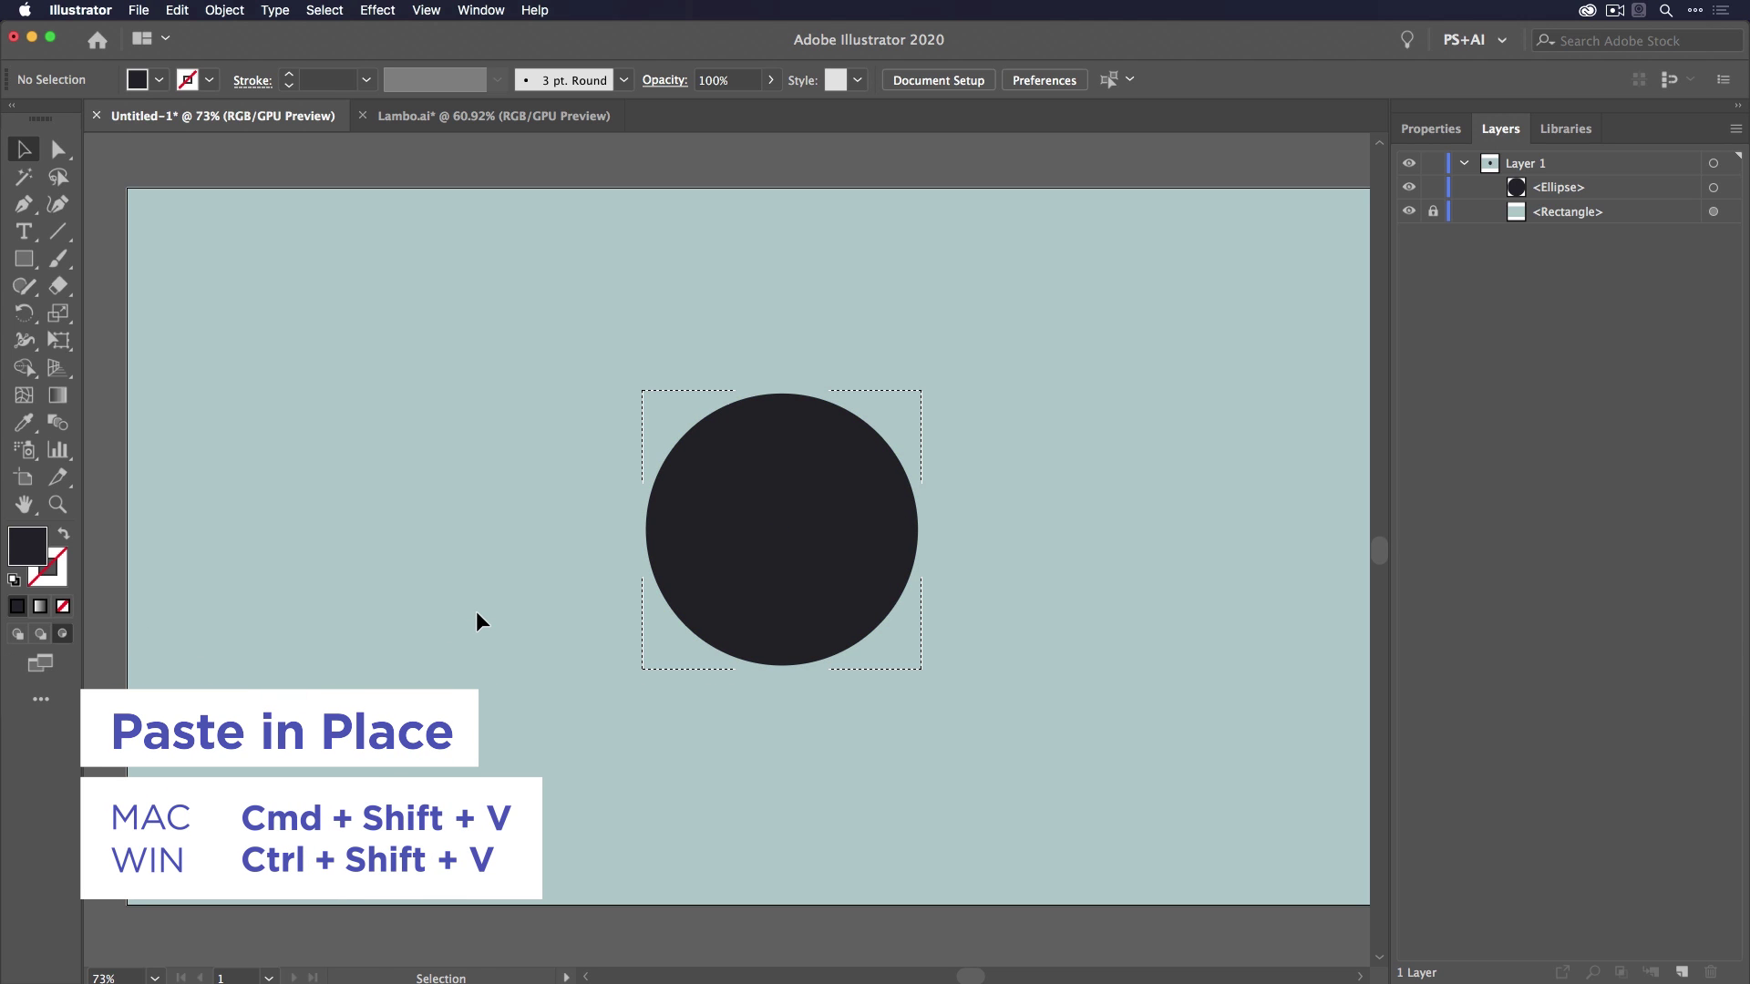
key(super+shift+v)
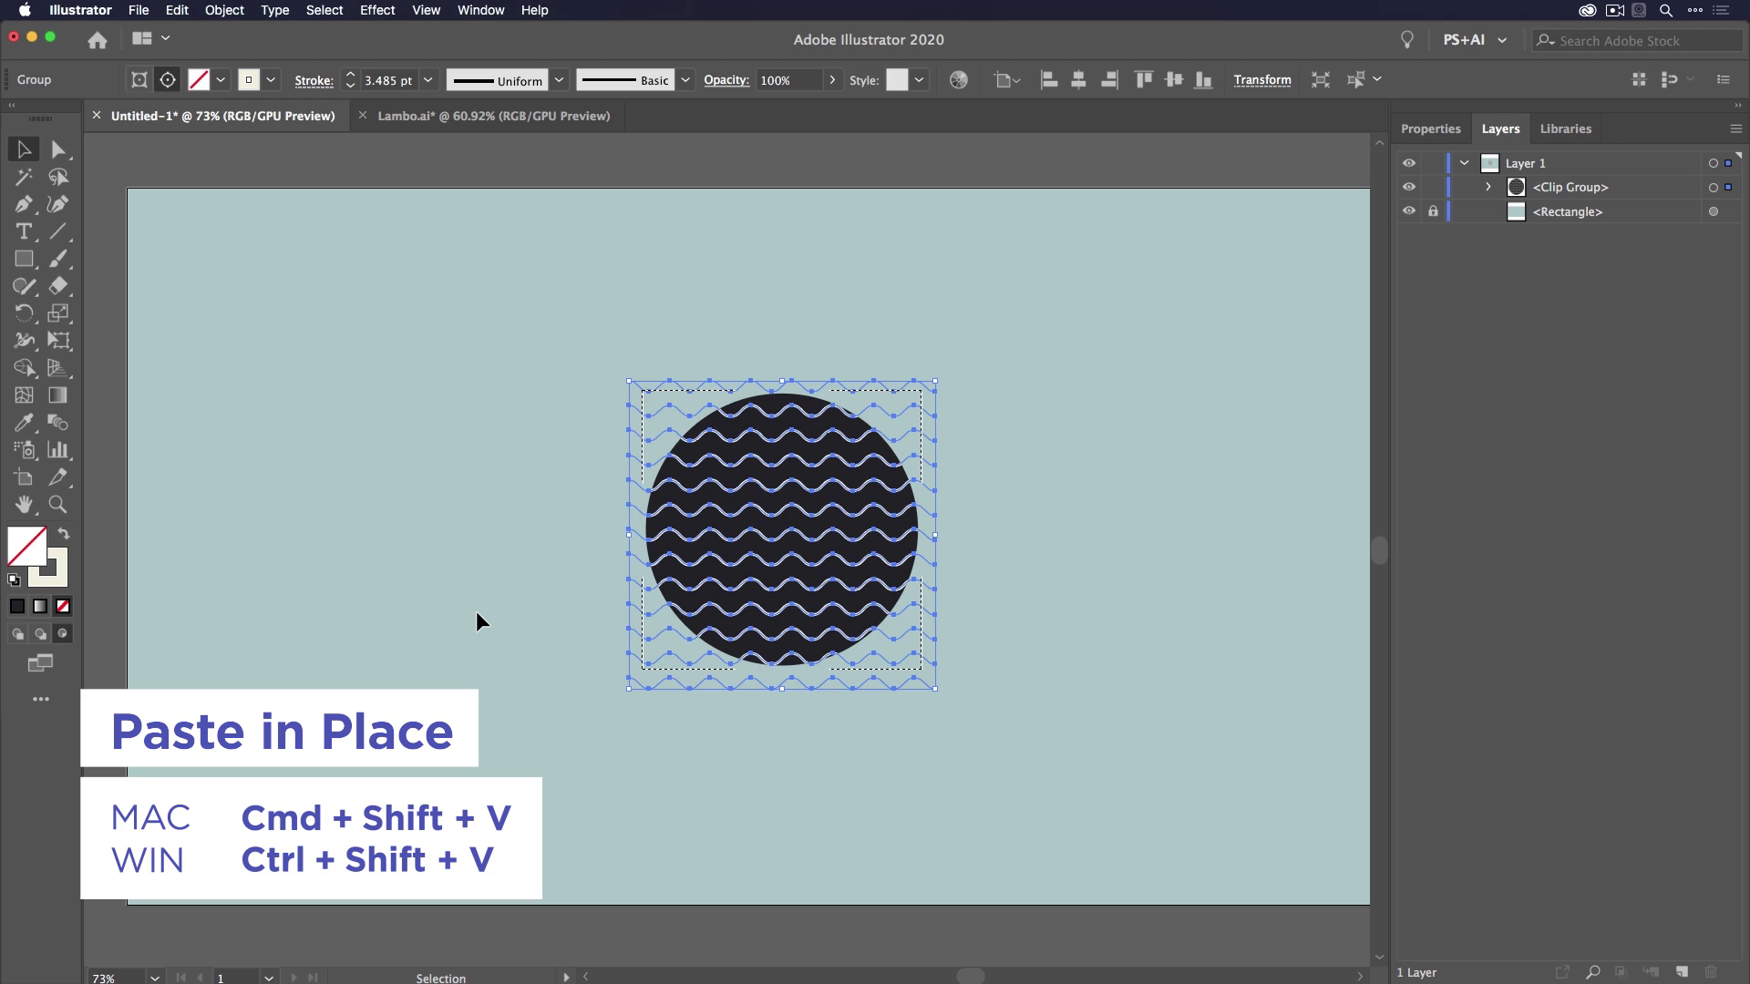
click(558, 316)
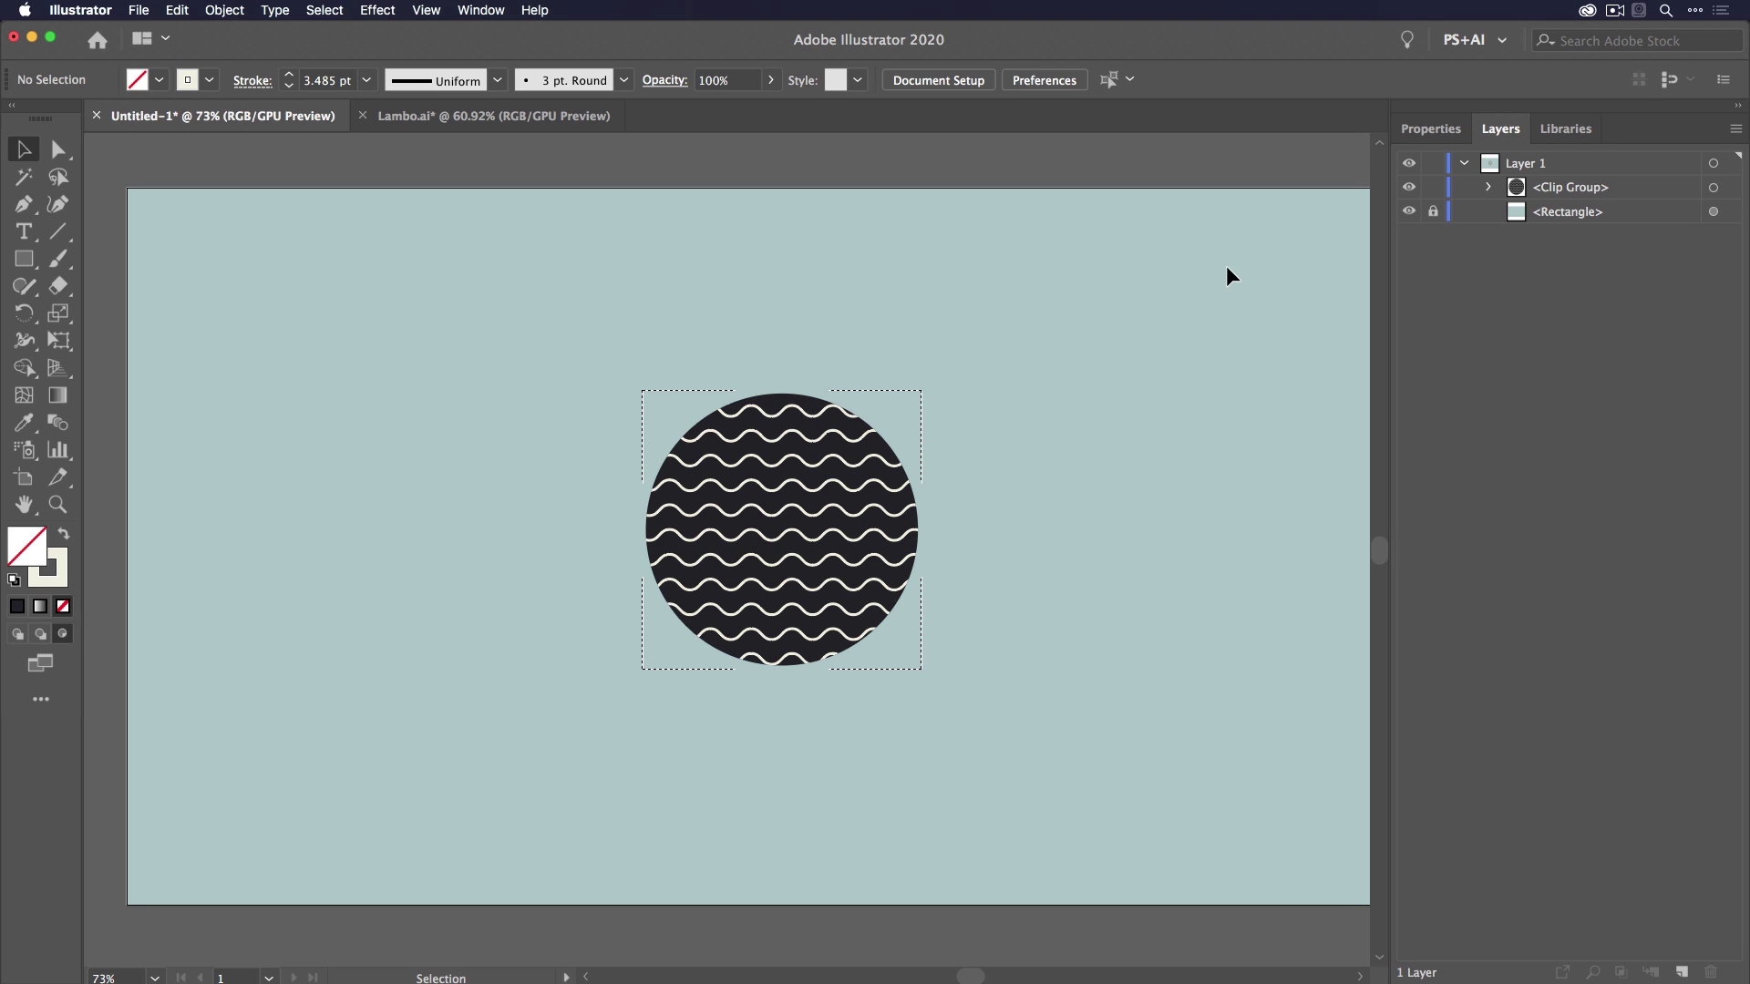
Rotate the Squiggles inside the Clip Group to a diagonal, then return to Draw Normal.
click(1488, 186)
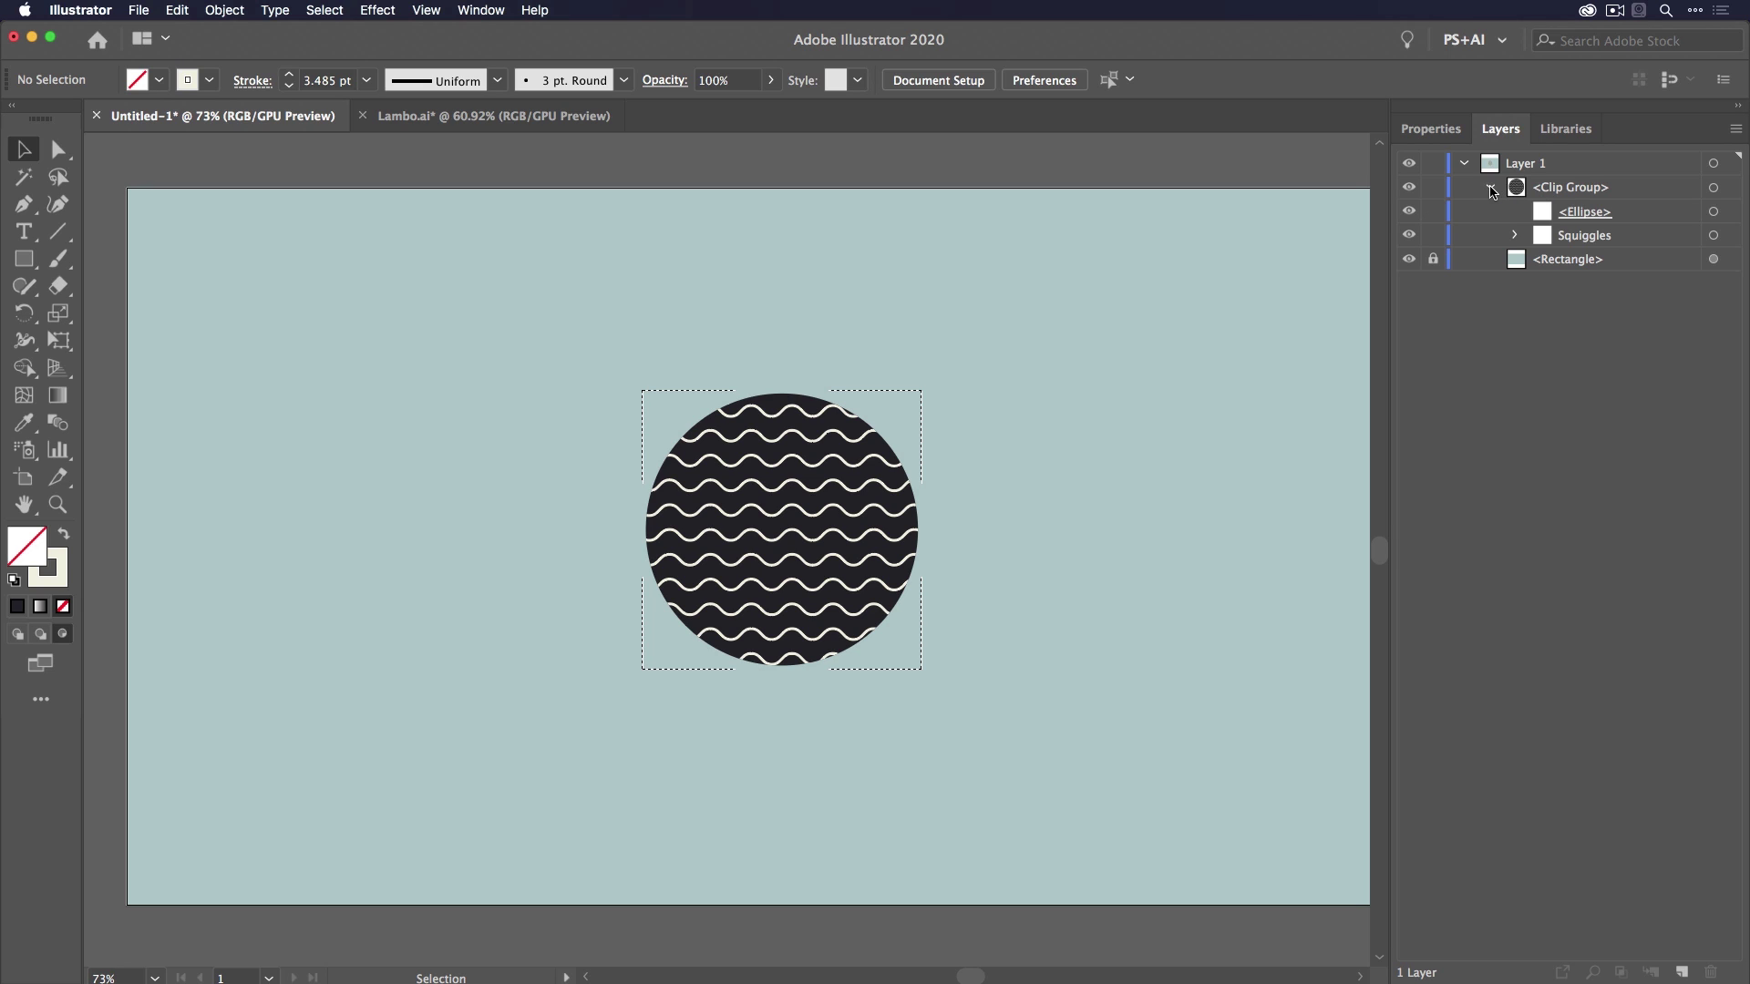
click(1596, 213)
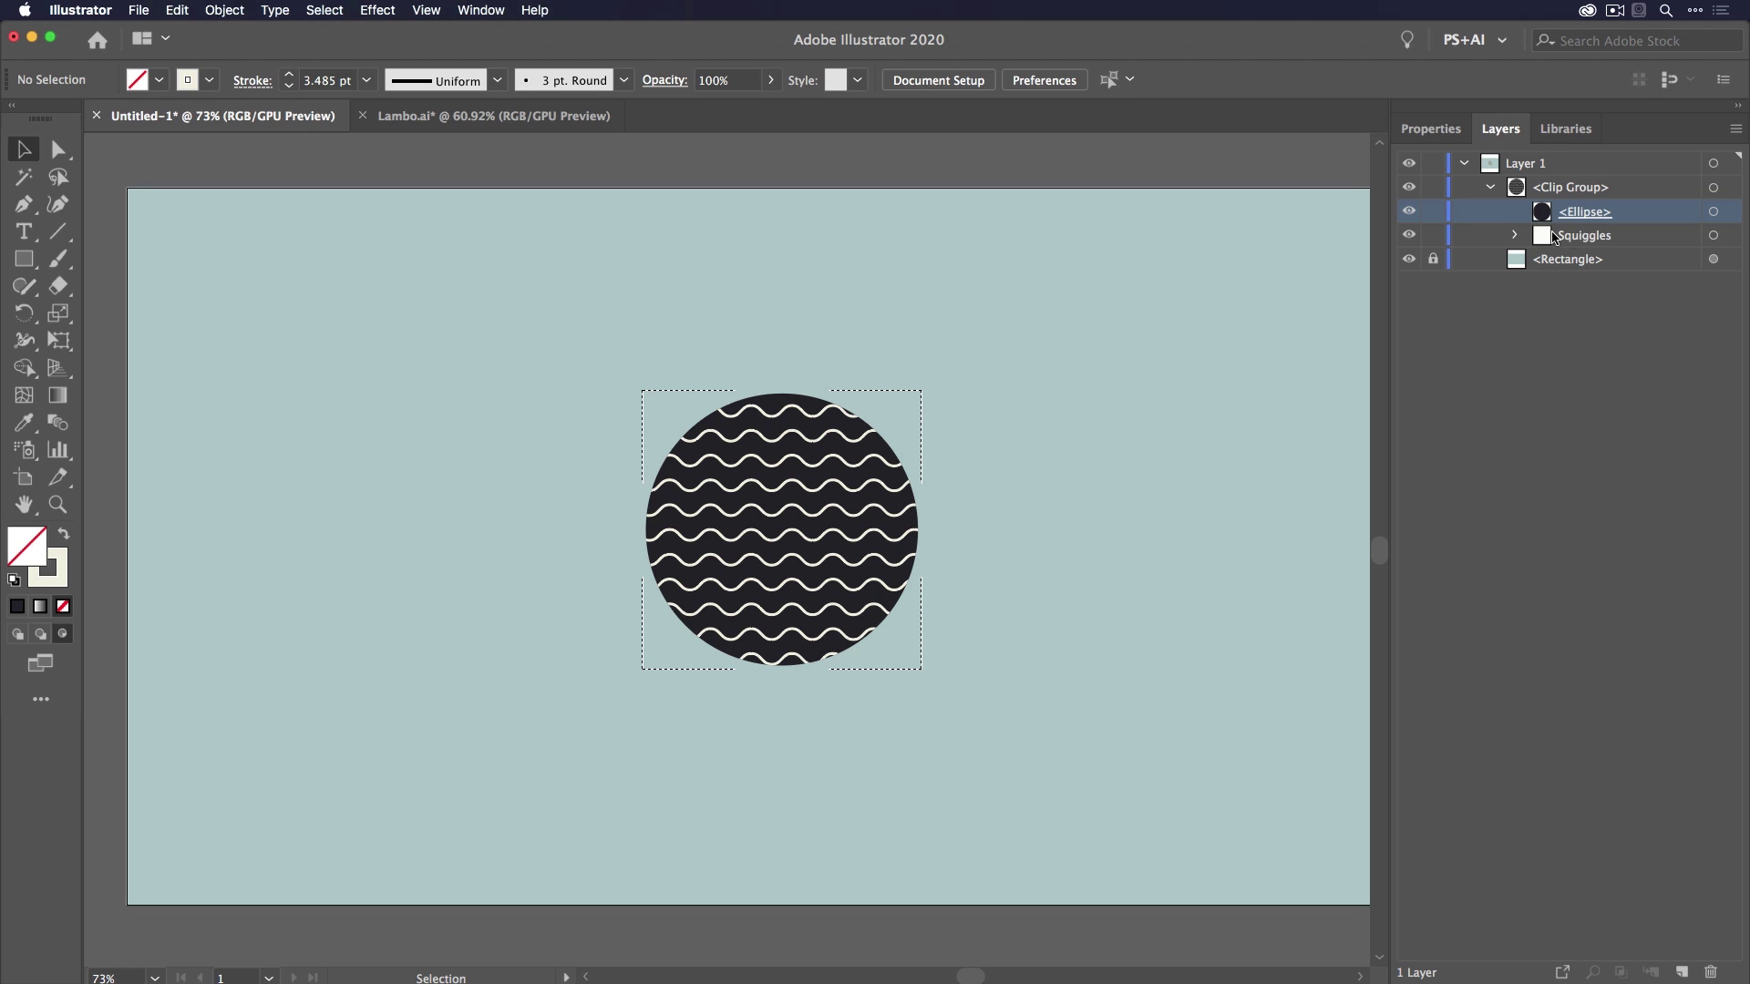
click(1576, 238)
key(super+a)
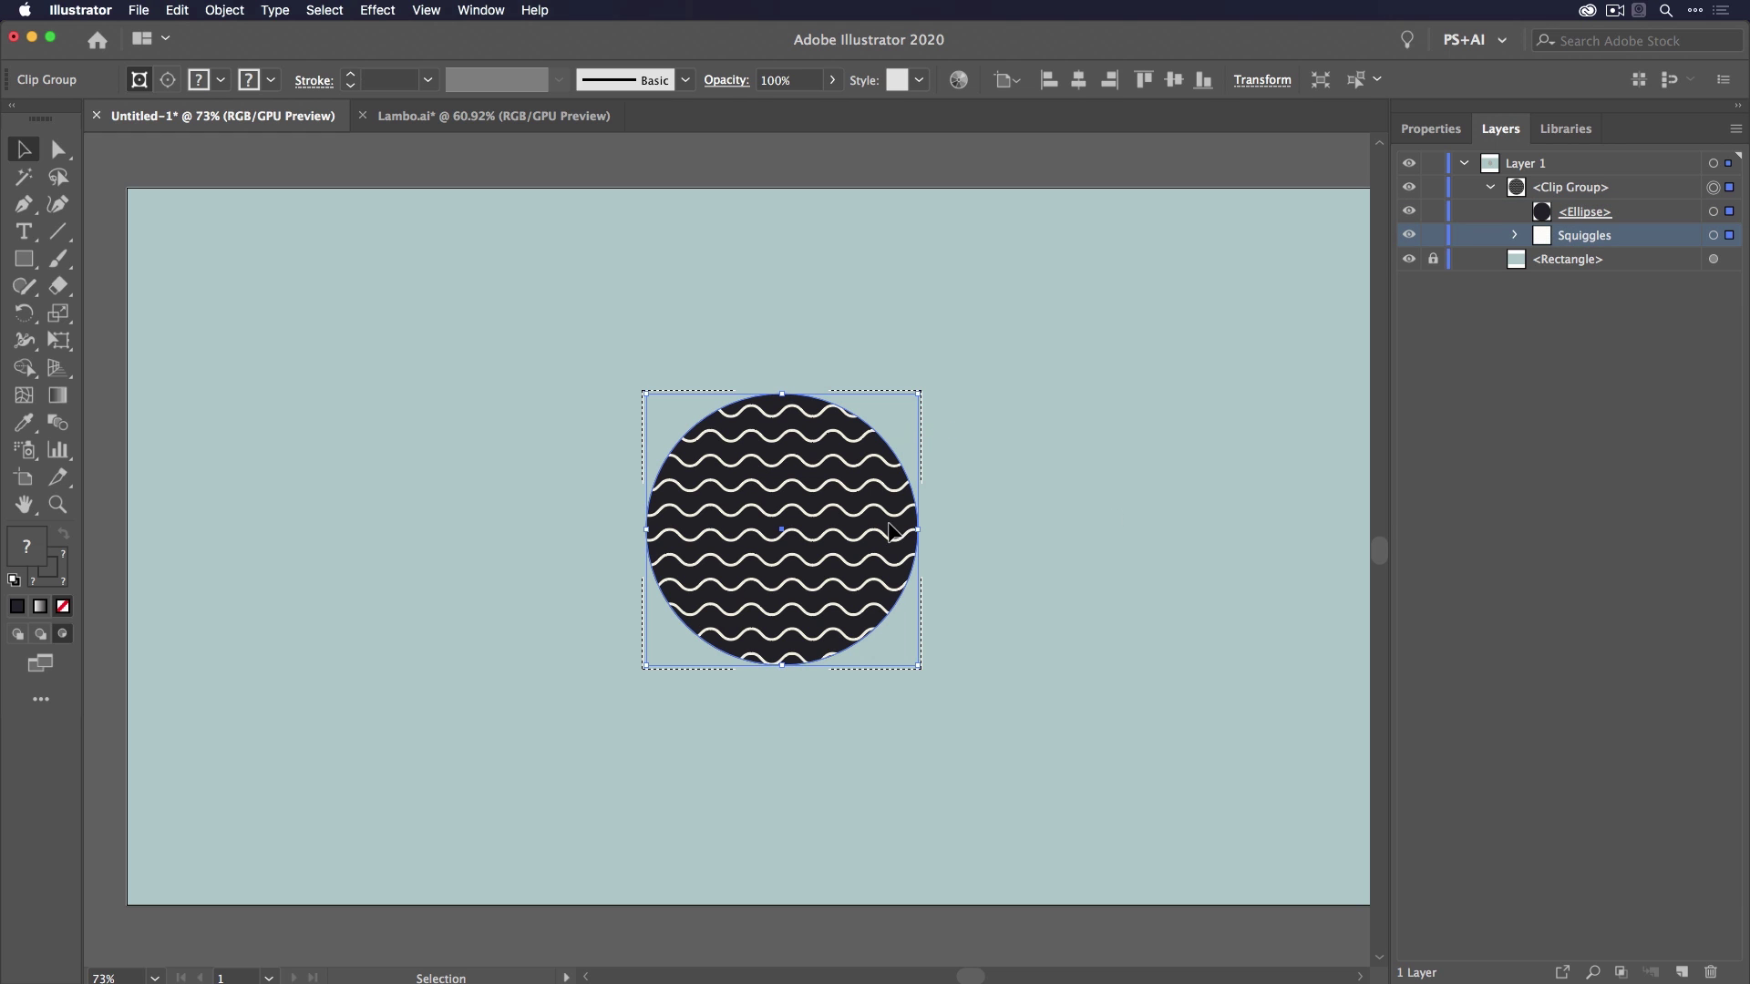
click(1714, 235)
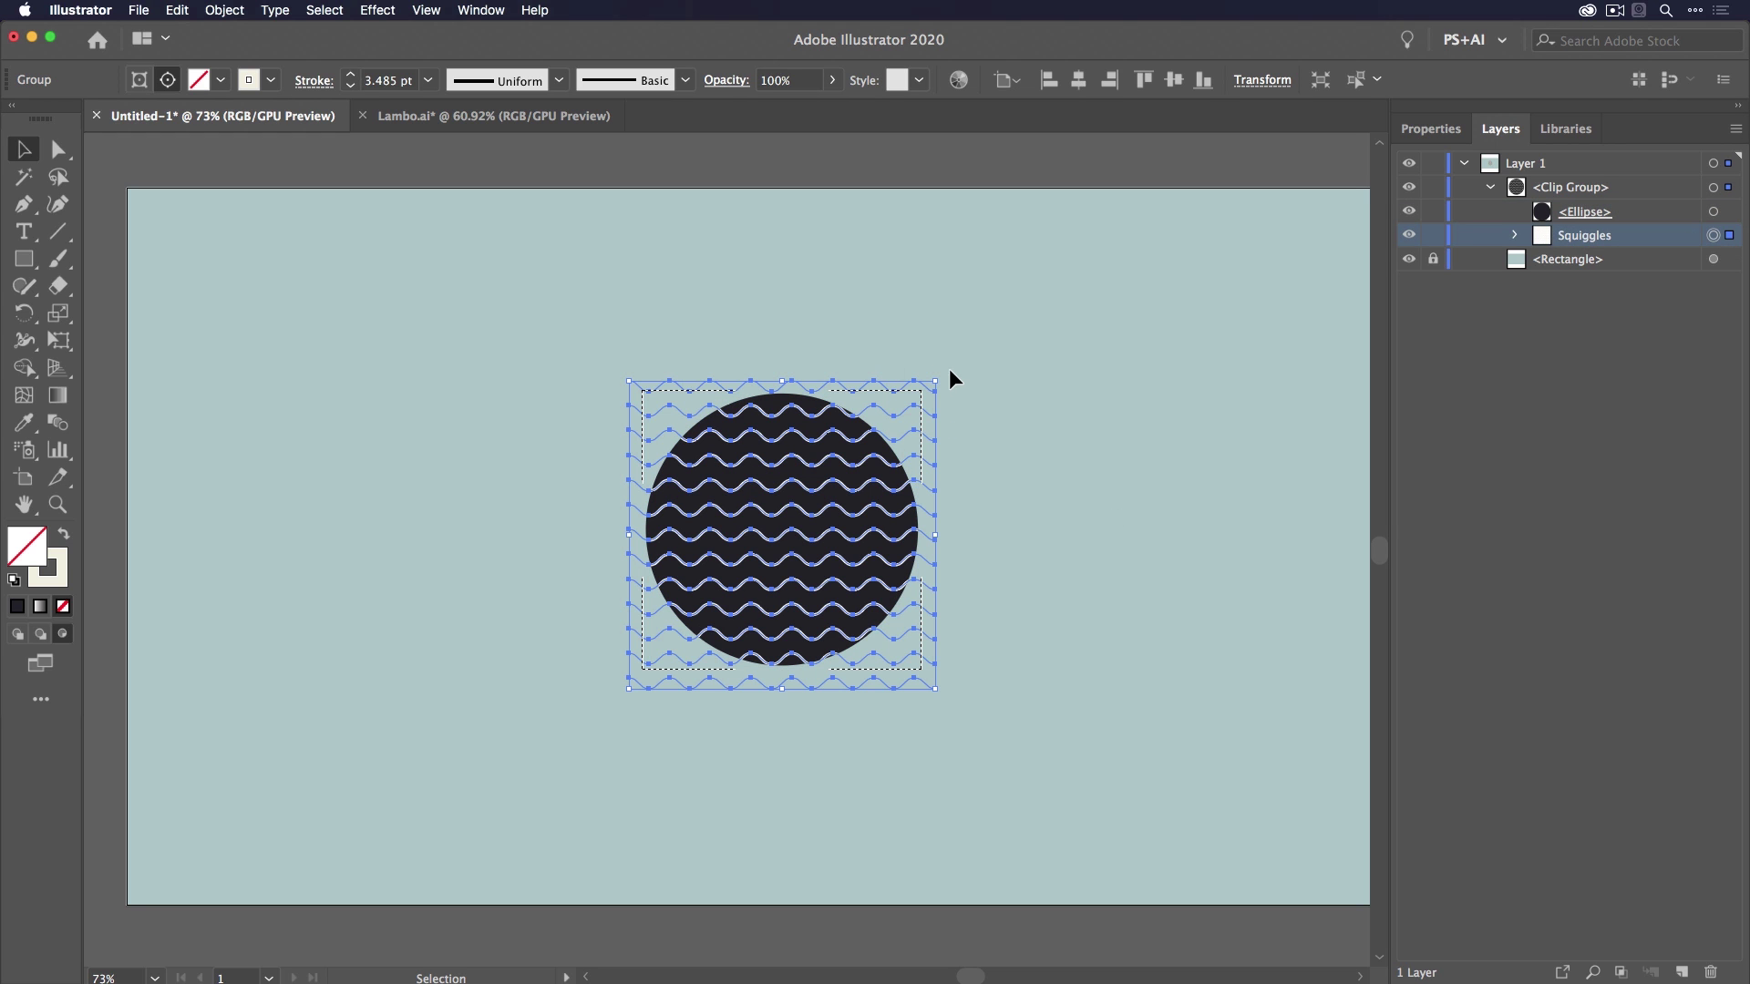
mouse_move(945, 380)
mouse_down()
mouse_move(894, 324)
mouse_move(890, 349)
mouse_move(891, 331)
mouse_up()
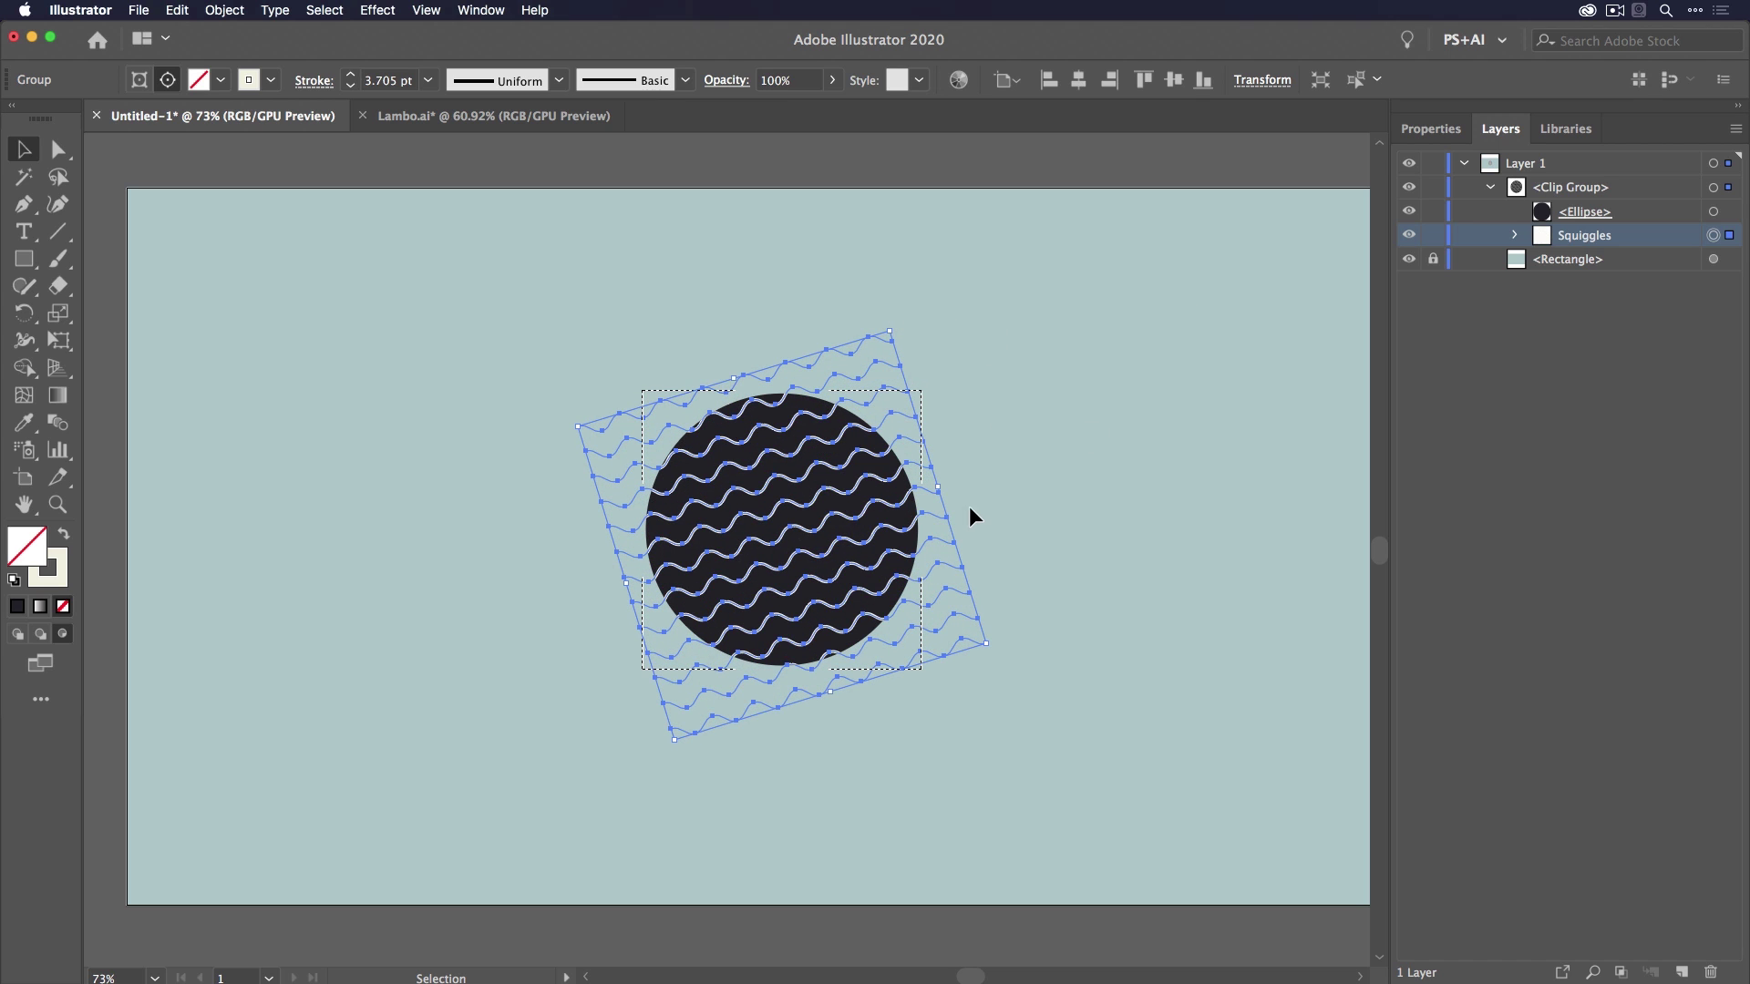
click(19, 636)
click(526, 526)
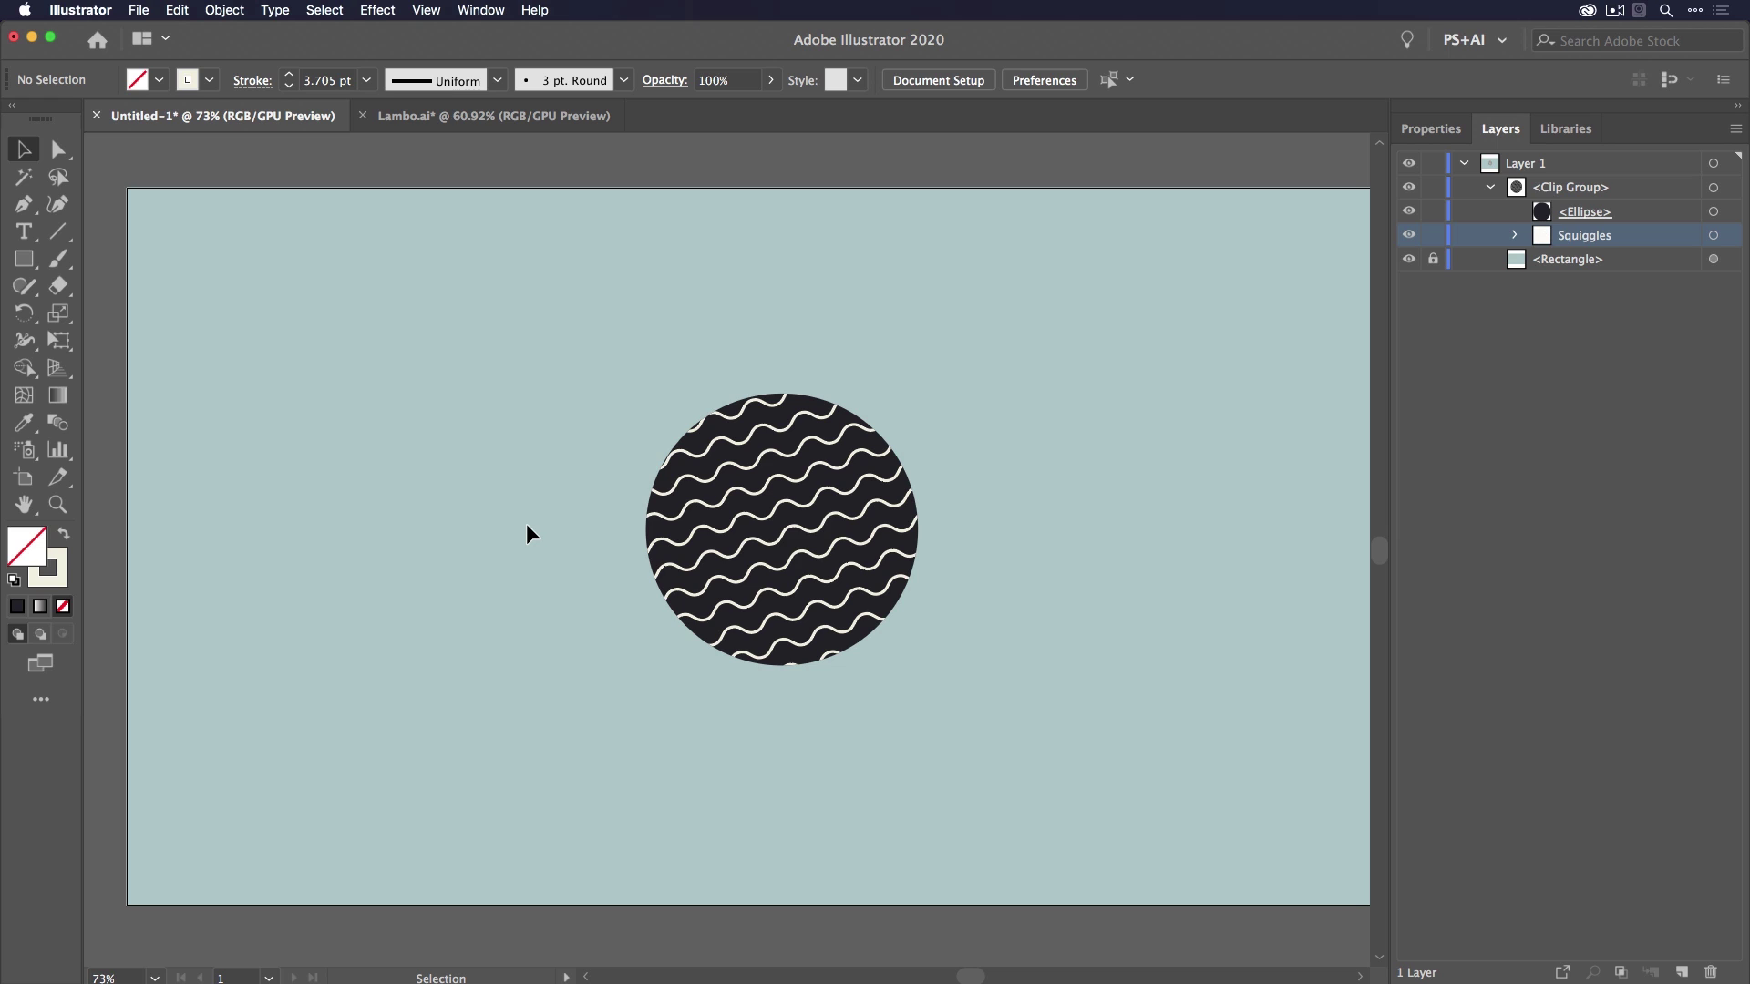
In Lambo.ai, zoom to the windows and set the purple windshield to Draw Inside.
click(469, 118)
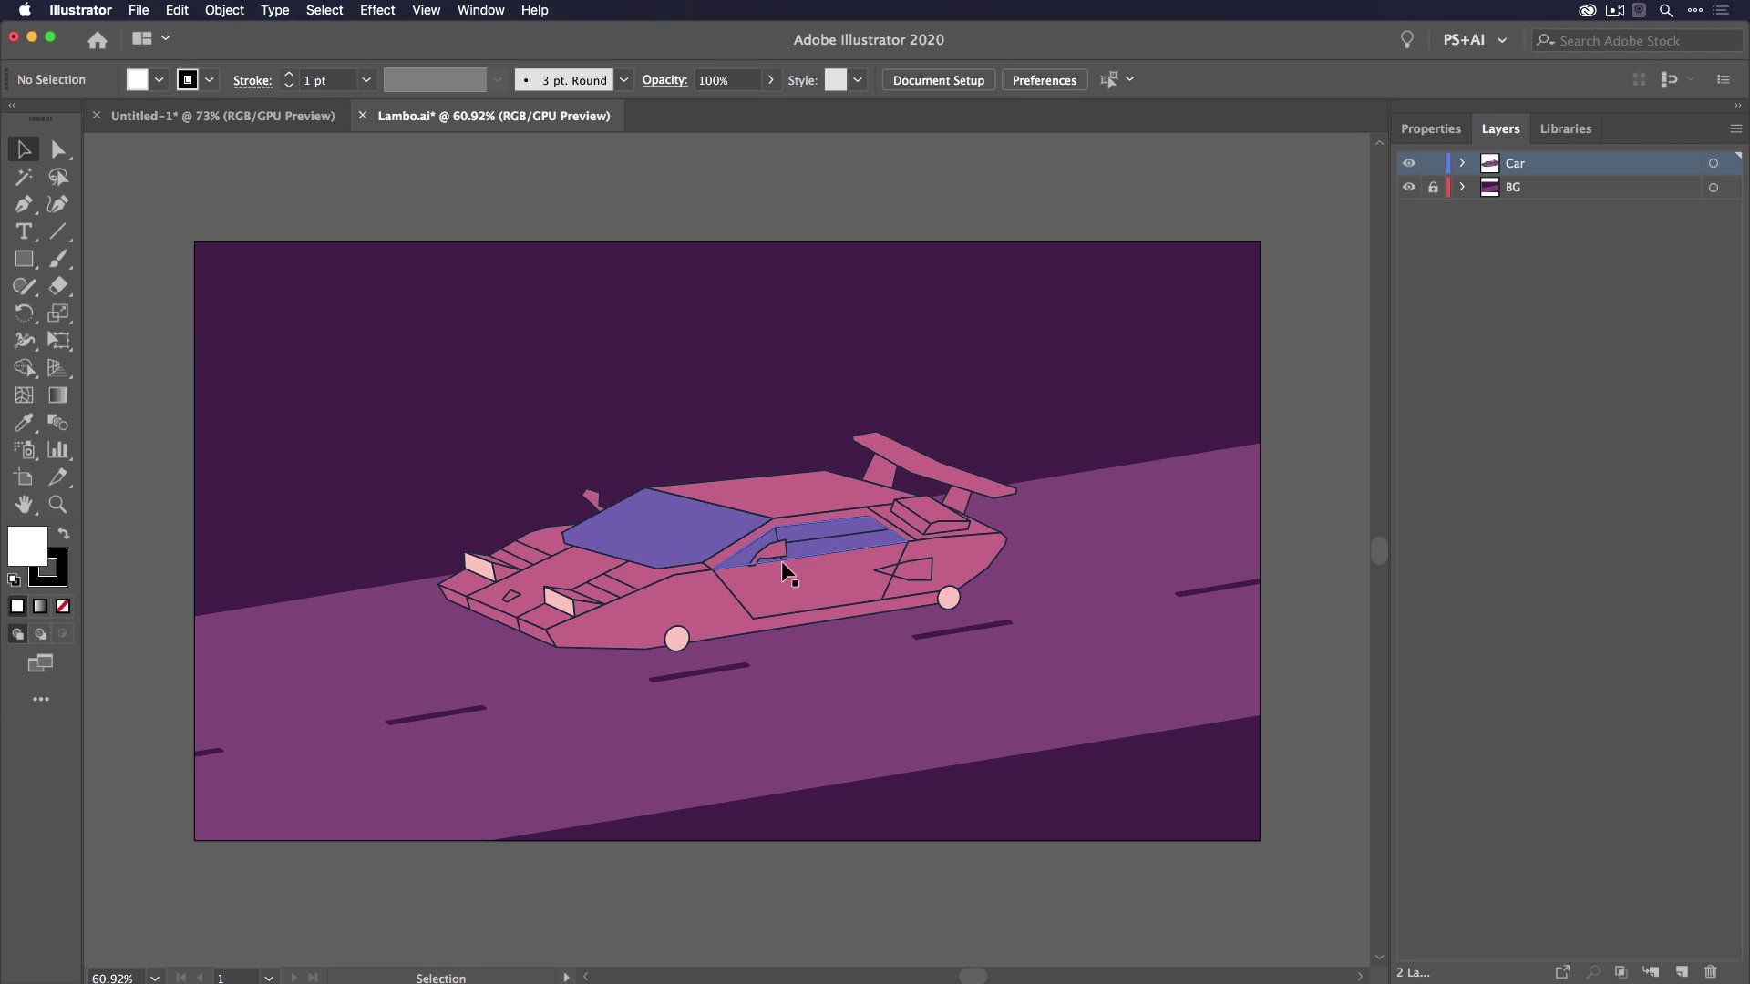
key(z)
drag(778, 561, 870, 562)
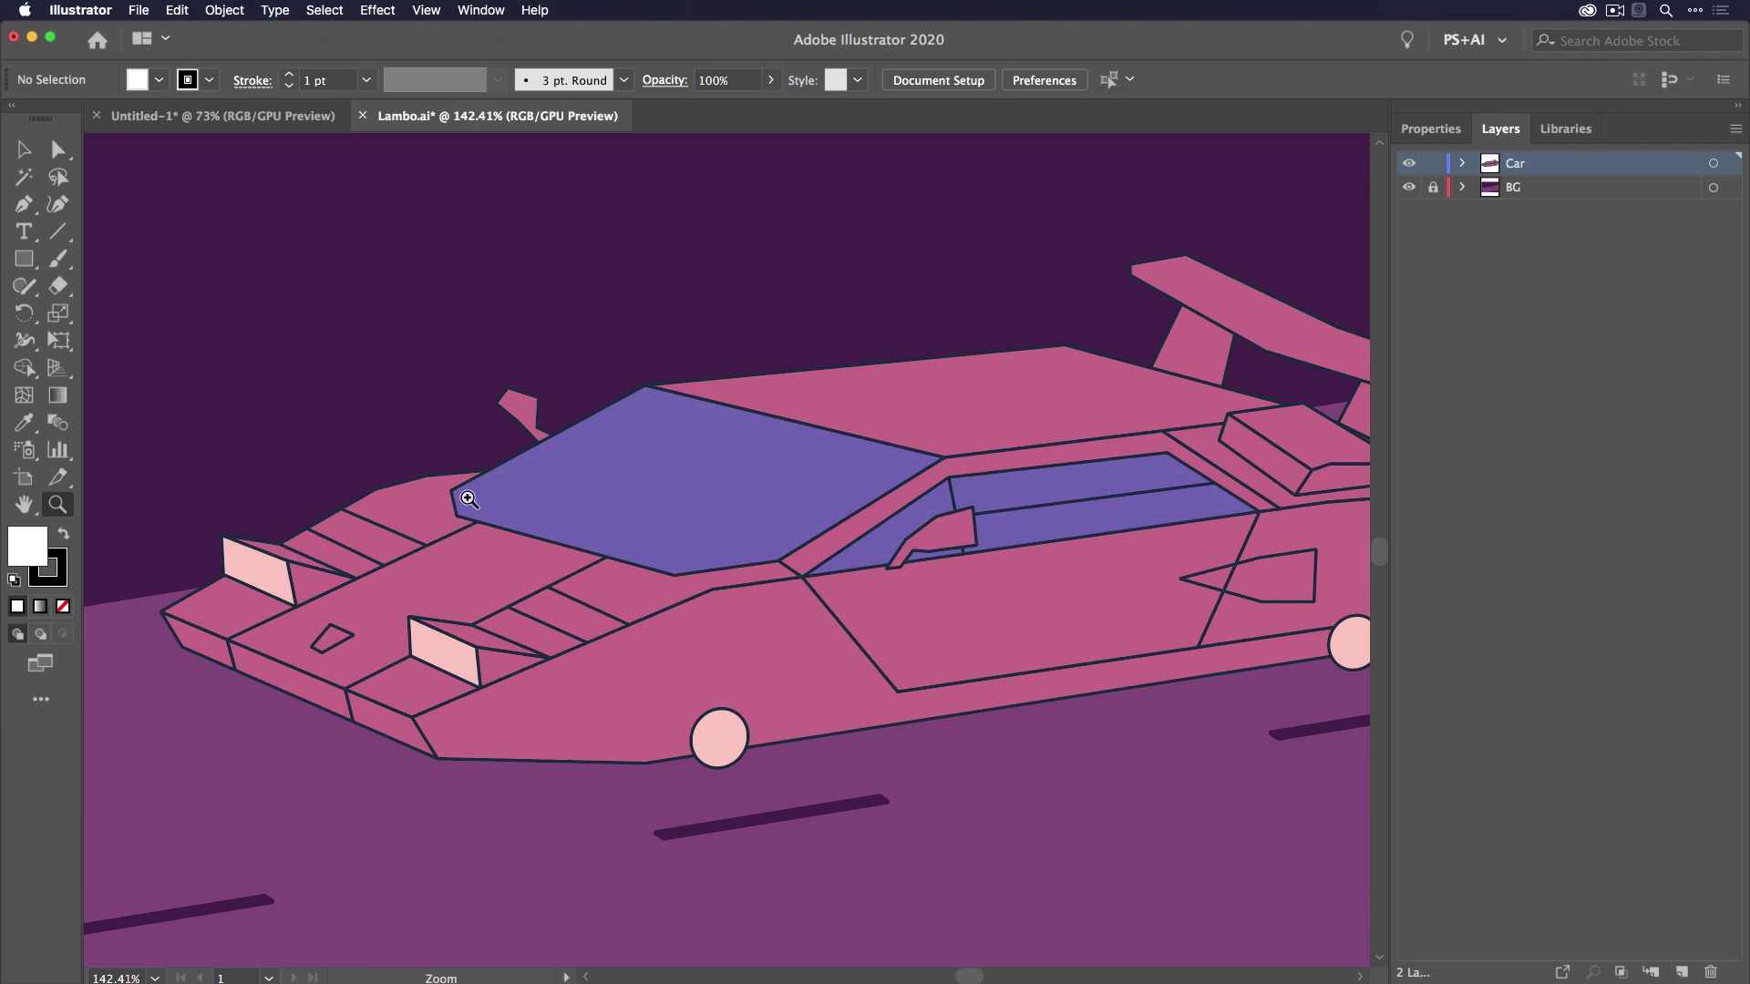
click(24, 149)
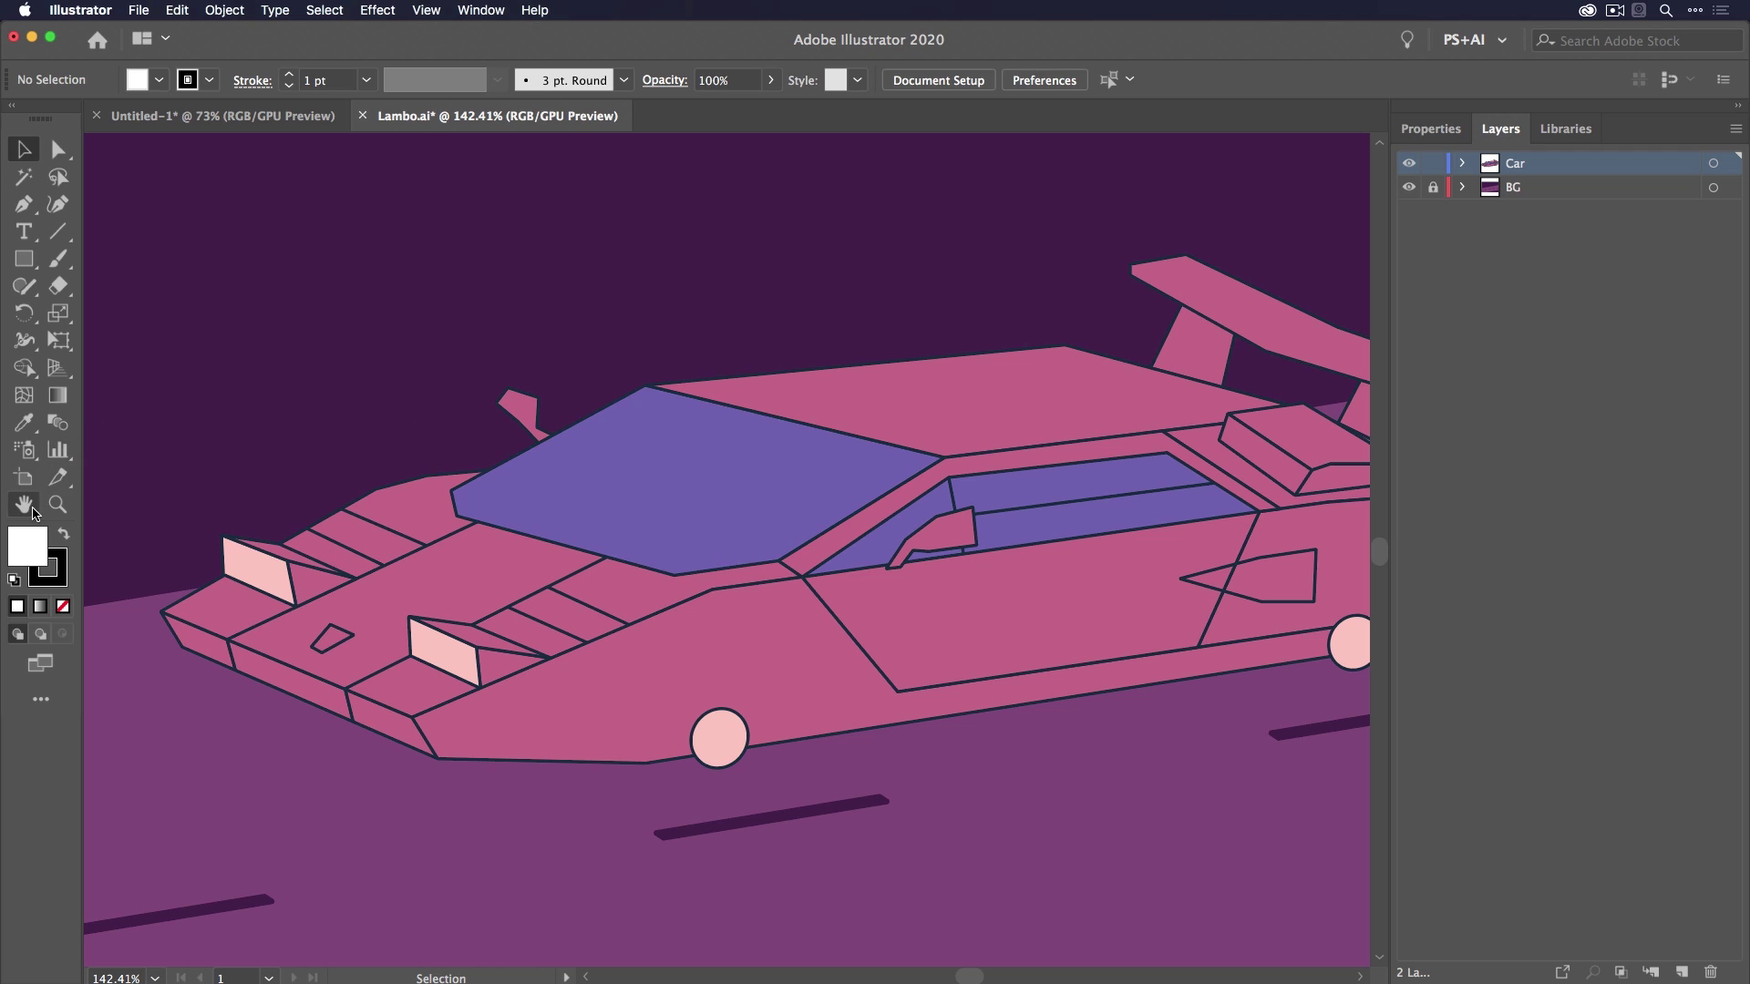
click(710, 464)
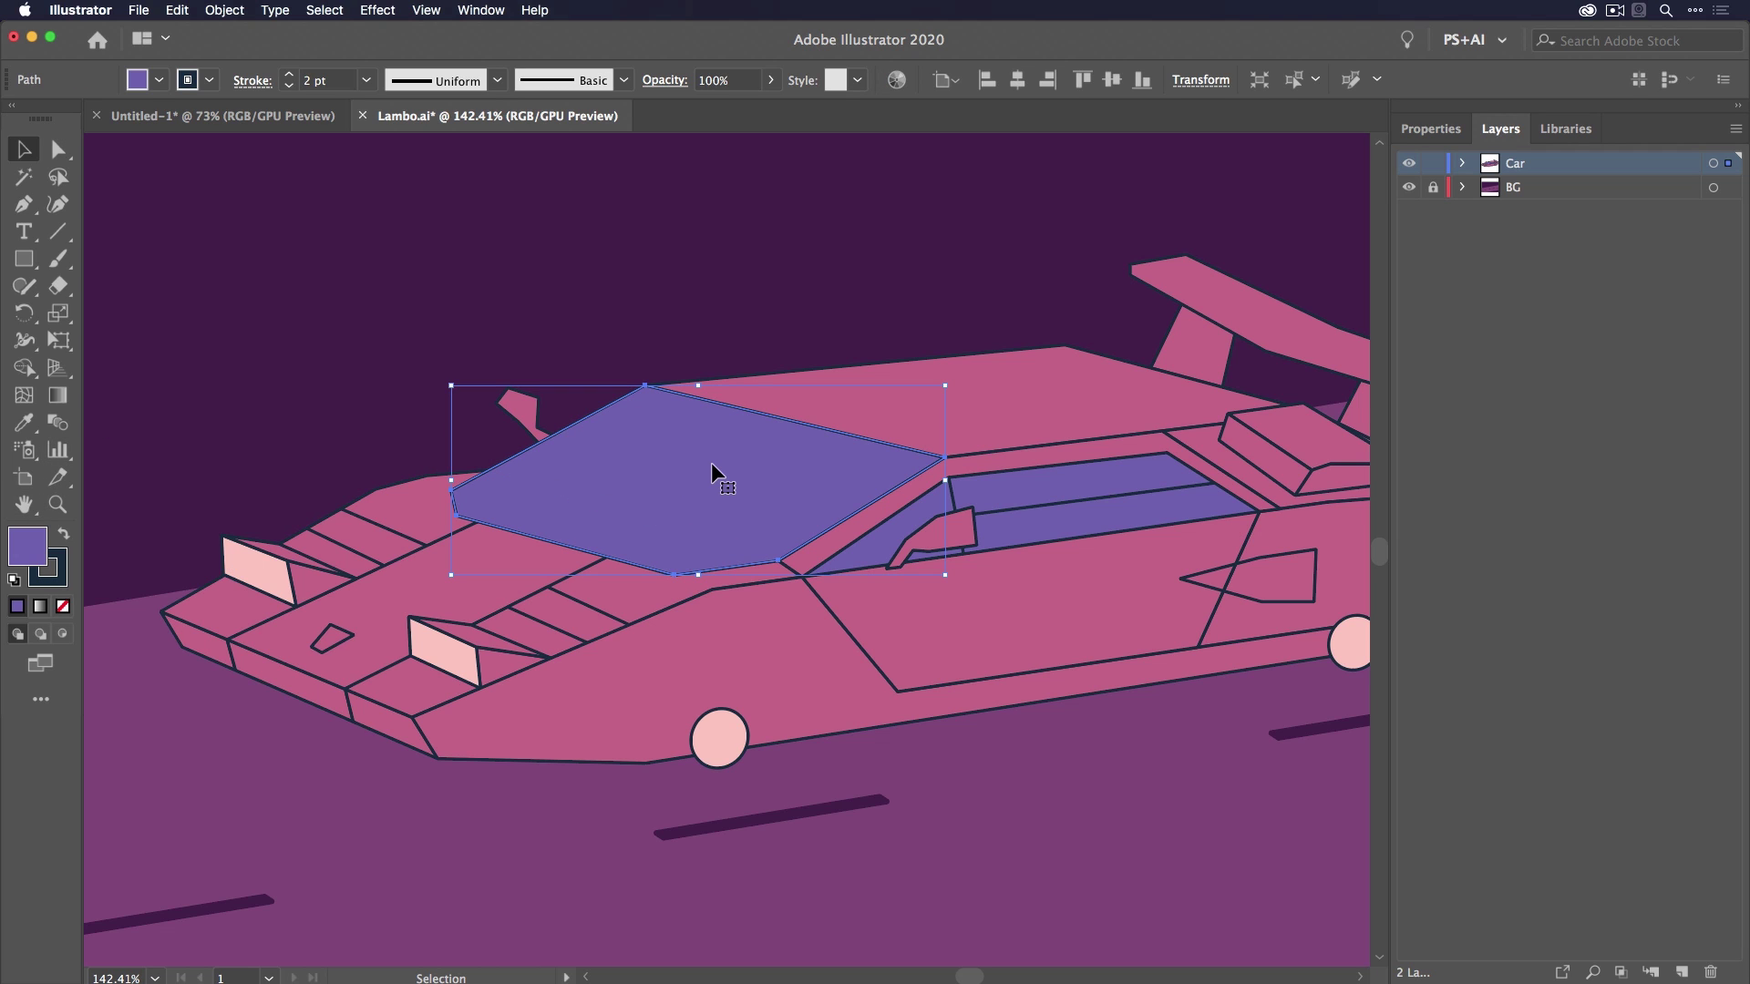
click(63, 635)
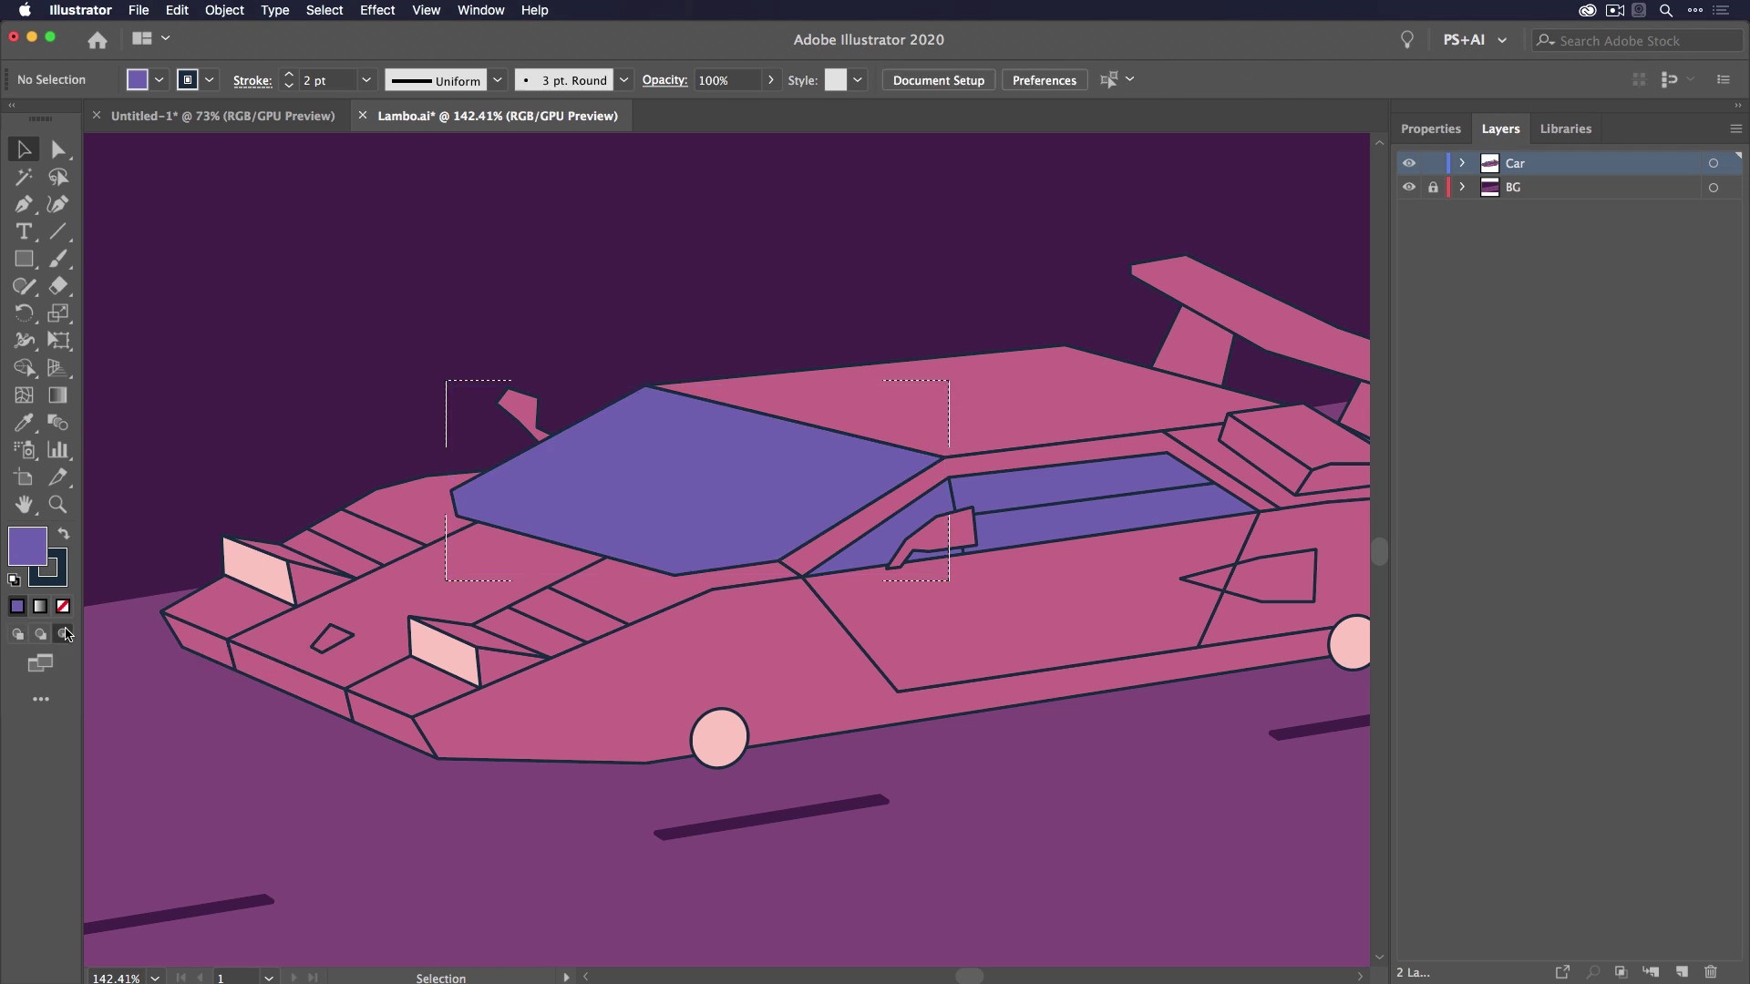
Draw a no-fill line across the windshield with a cream stroke (H 44.35, S 10, B 90.2).
click(58, 232)
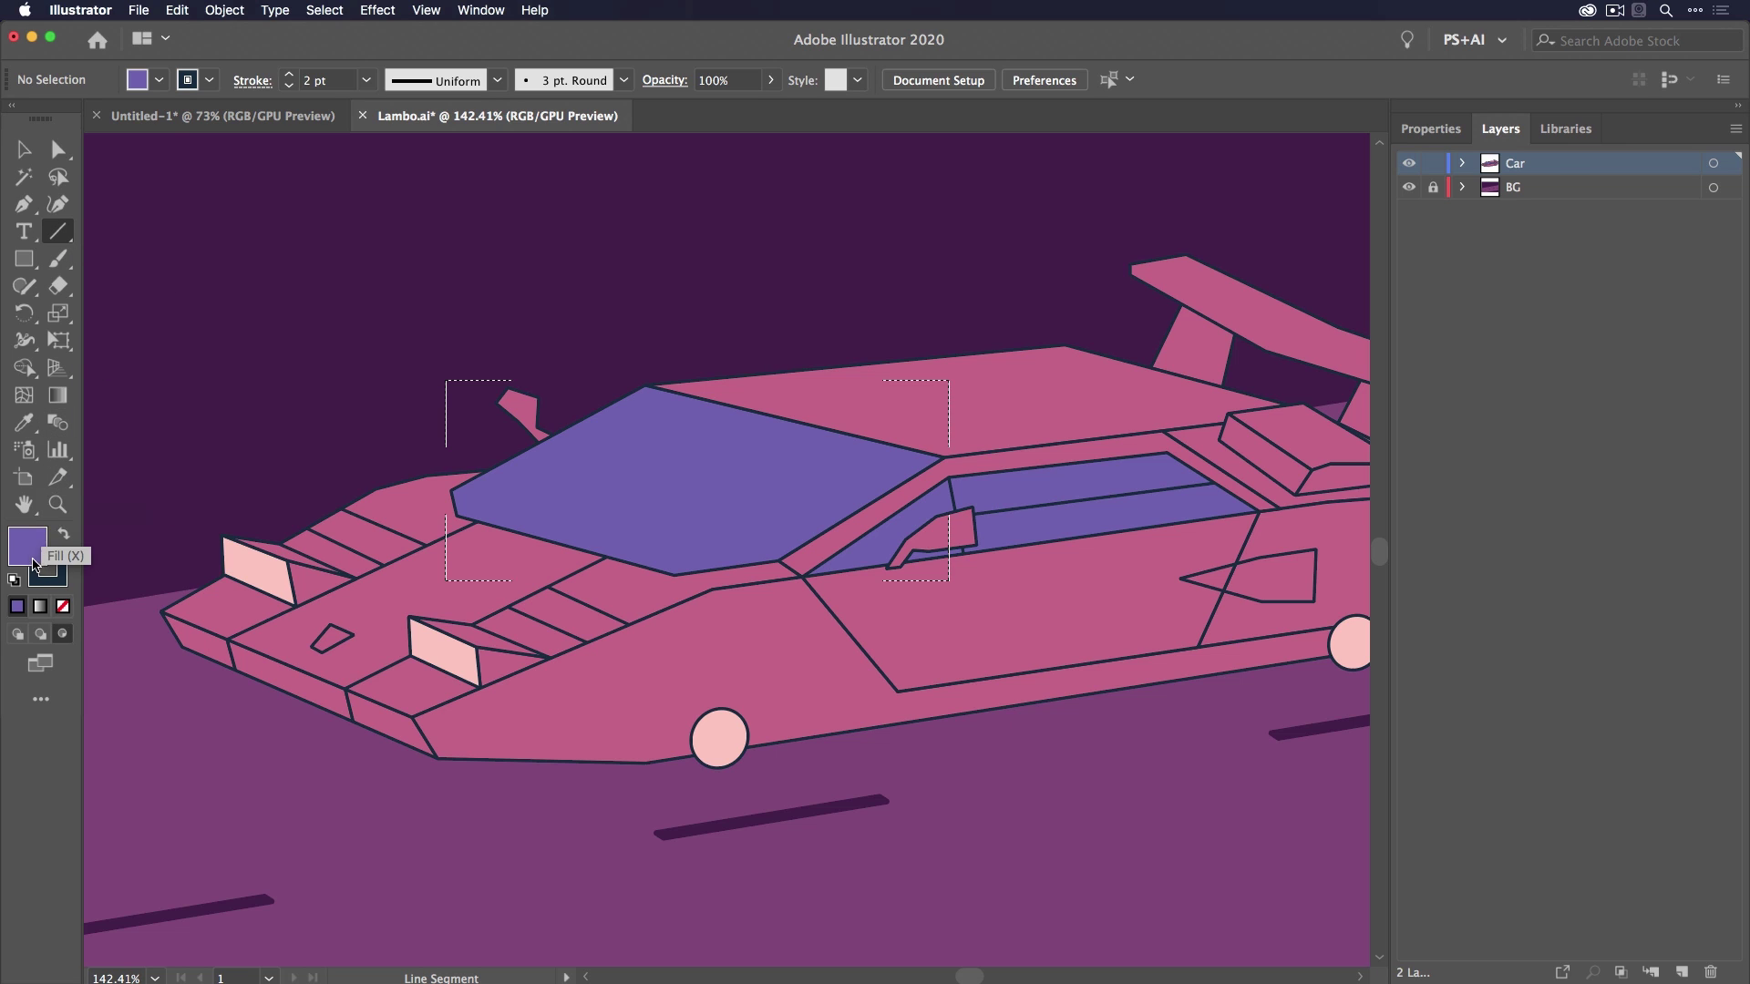
click(66, 609)
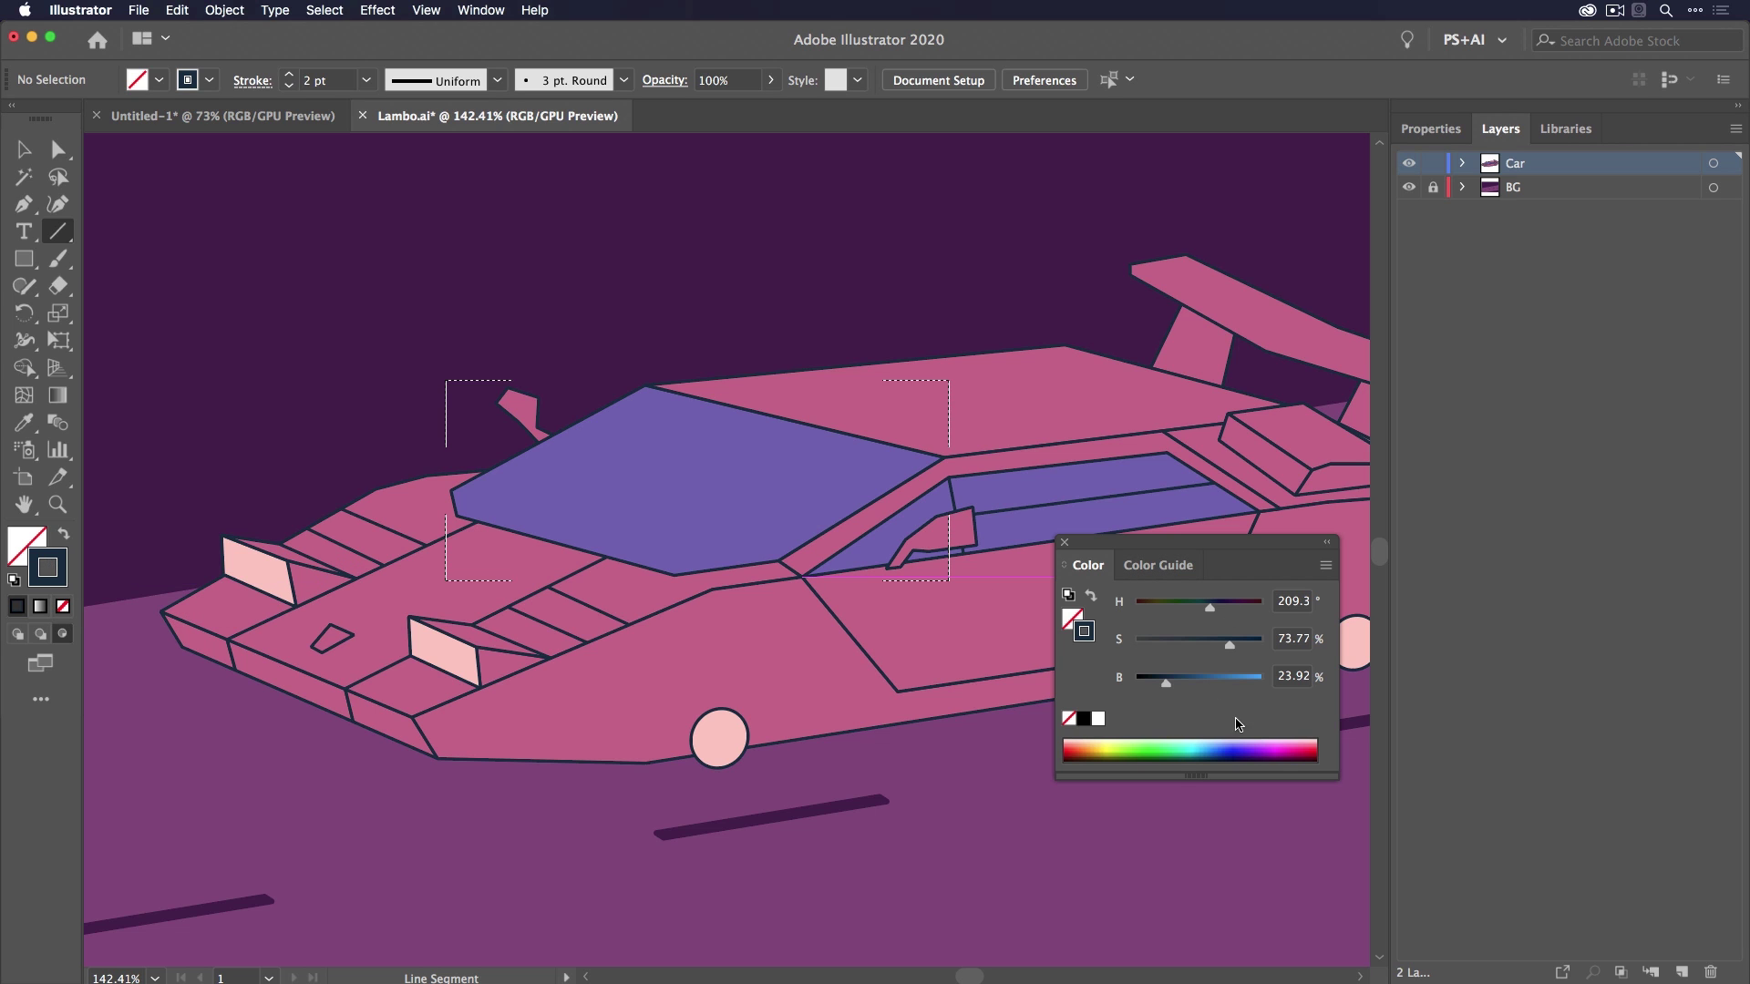
drag(1174, 684, 1246, 683)
click(1150, 642)
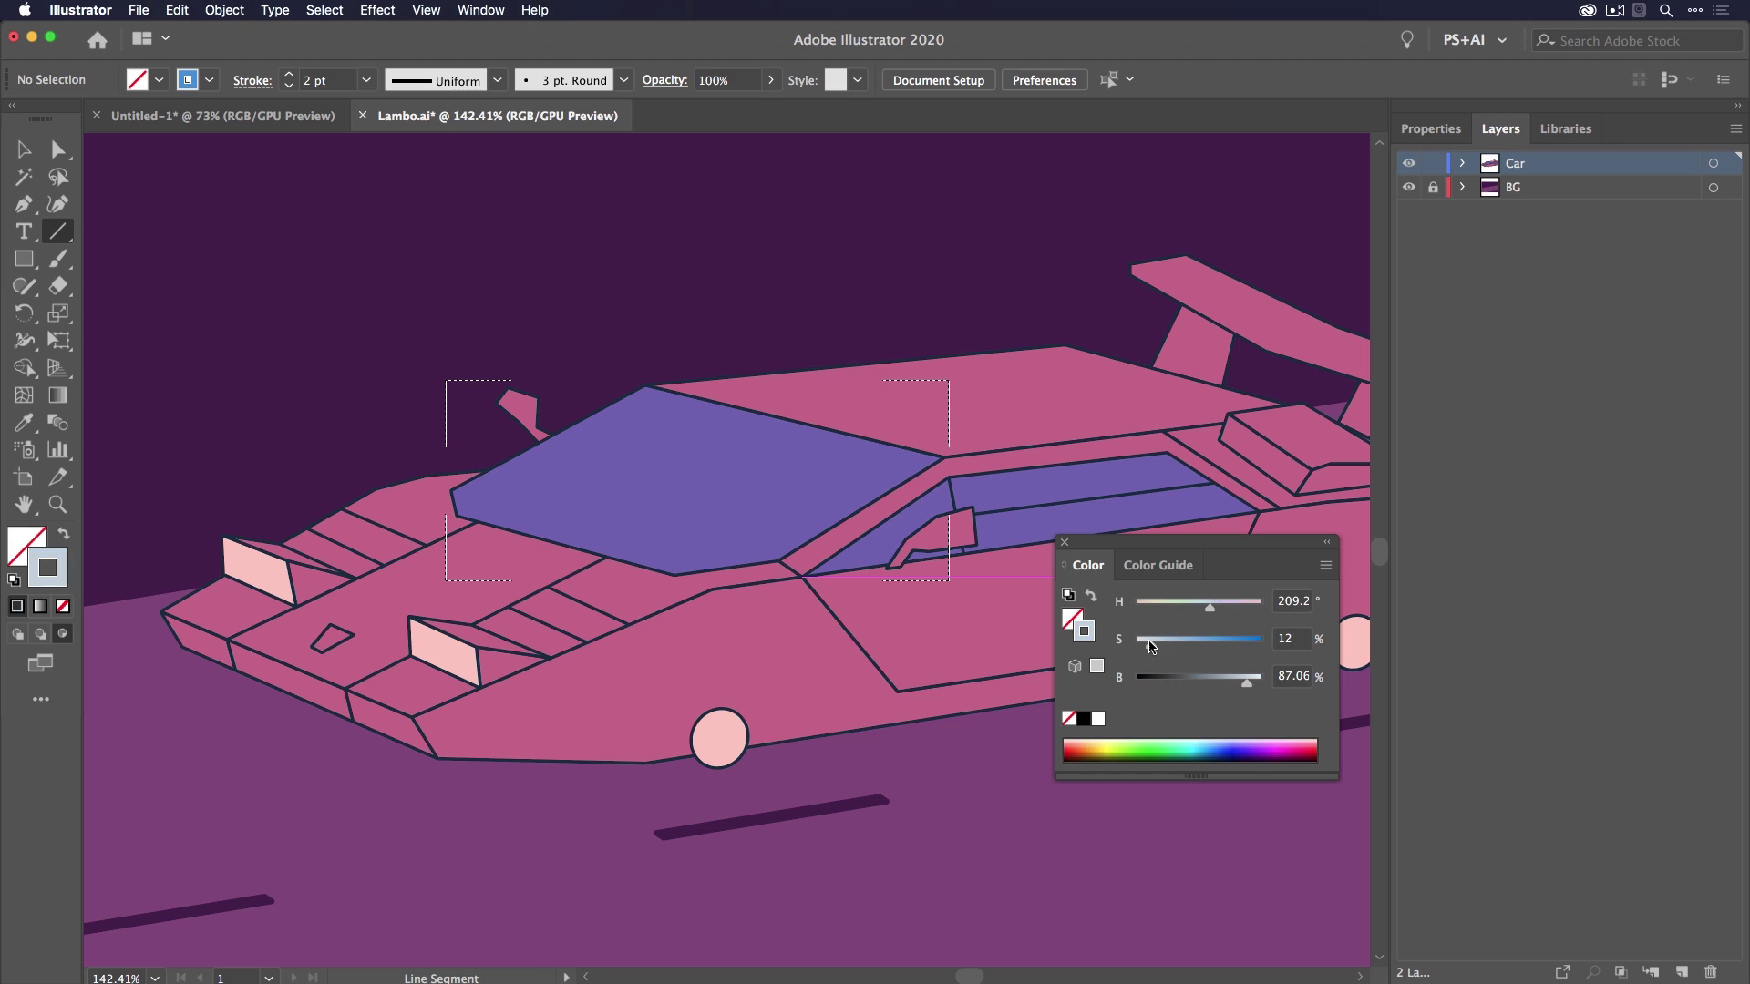
drag(1210, 607, 1151, 607)
drag(1246, 683, 1251, 684)
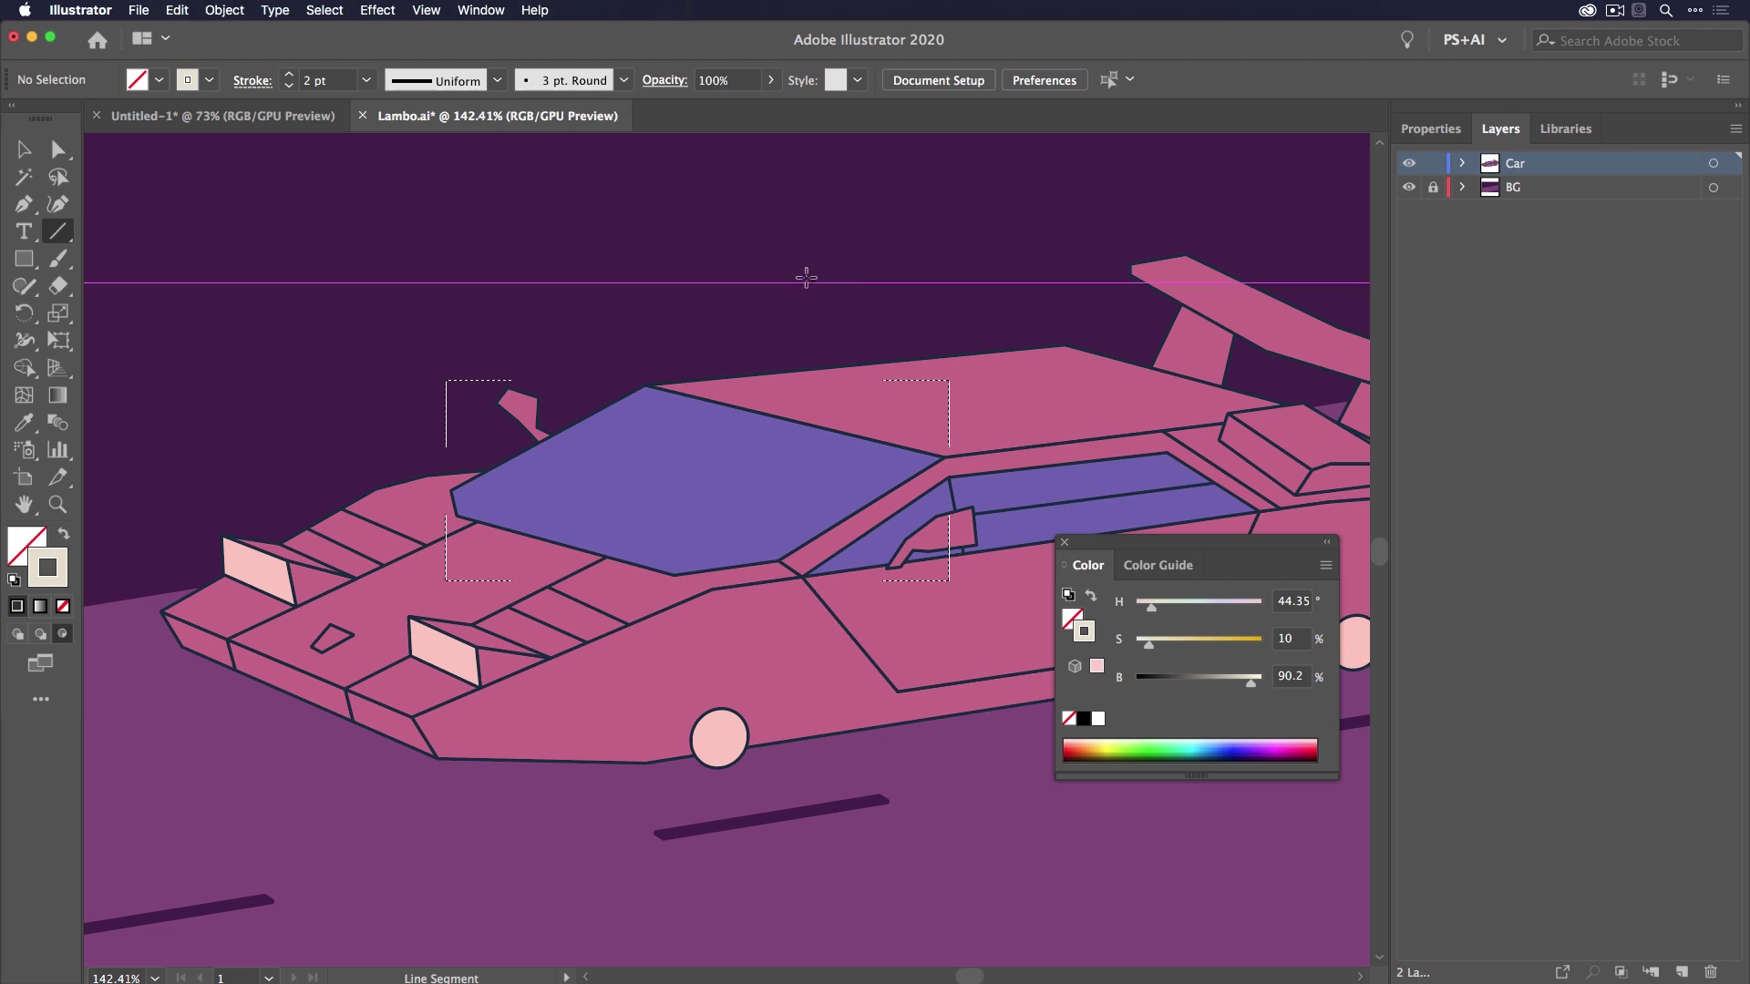
drag(783, 323, 869, 711)
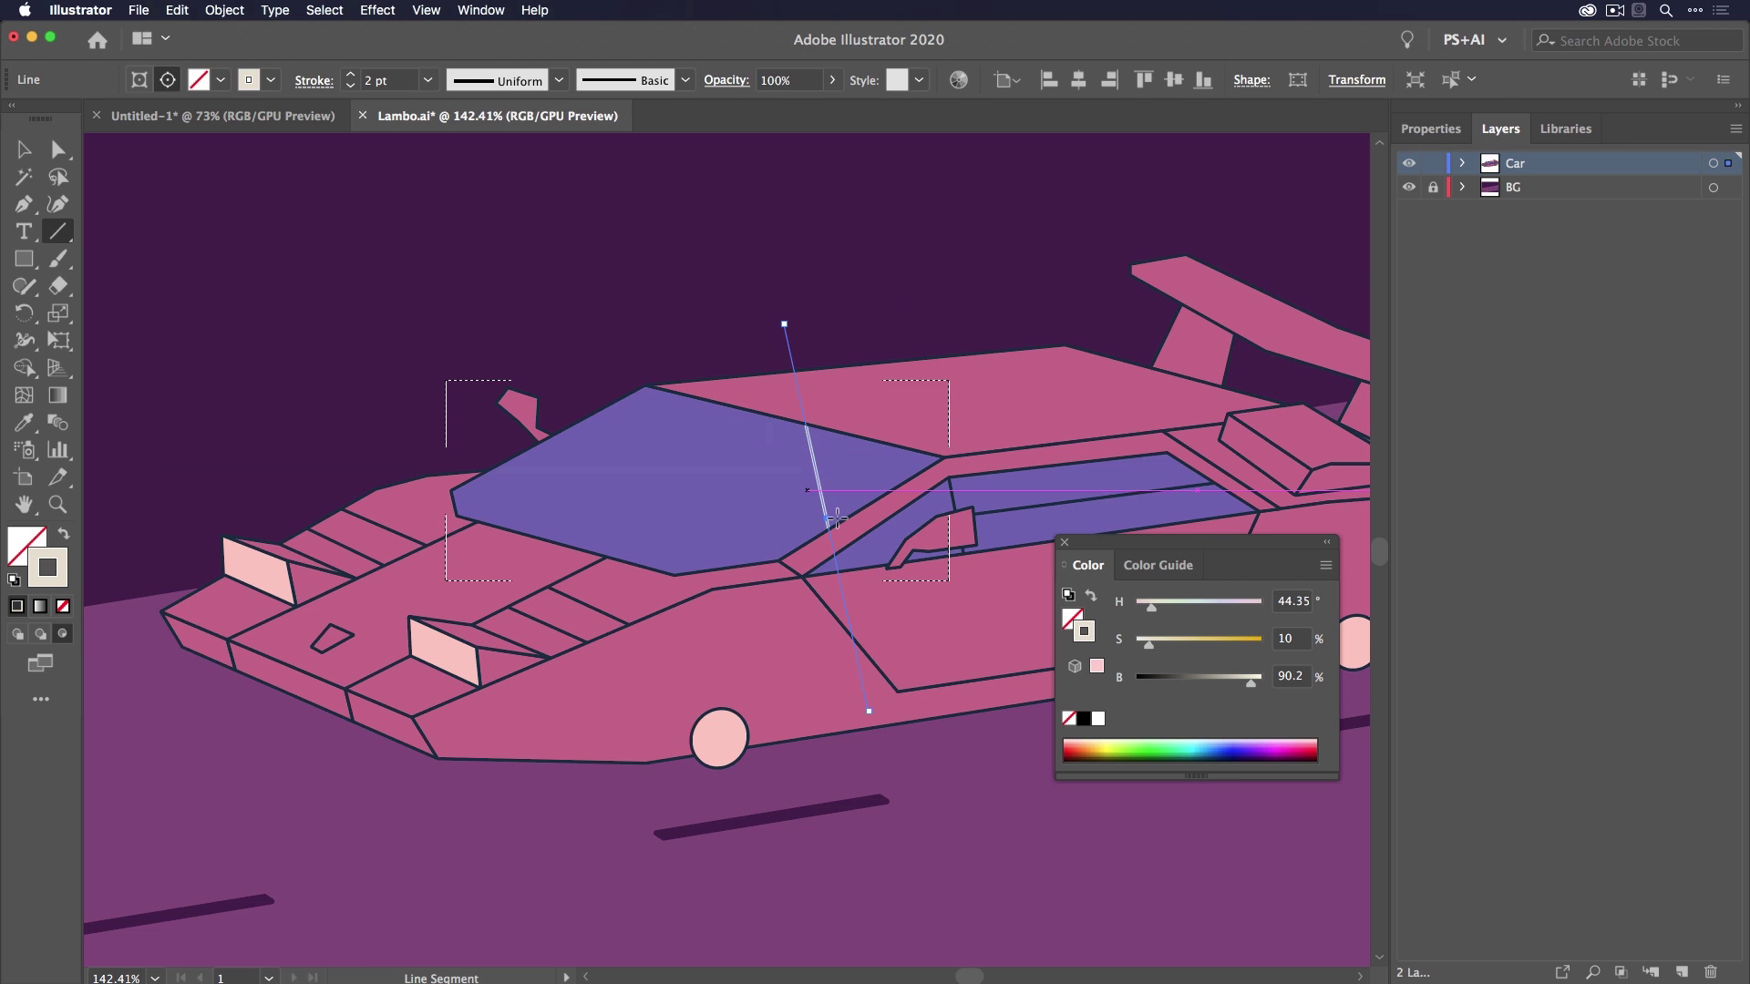
Give the line a 25 pt stroke and add a 15 pt copy just to its left.
click(378, 80)
text(25)
key(Return)
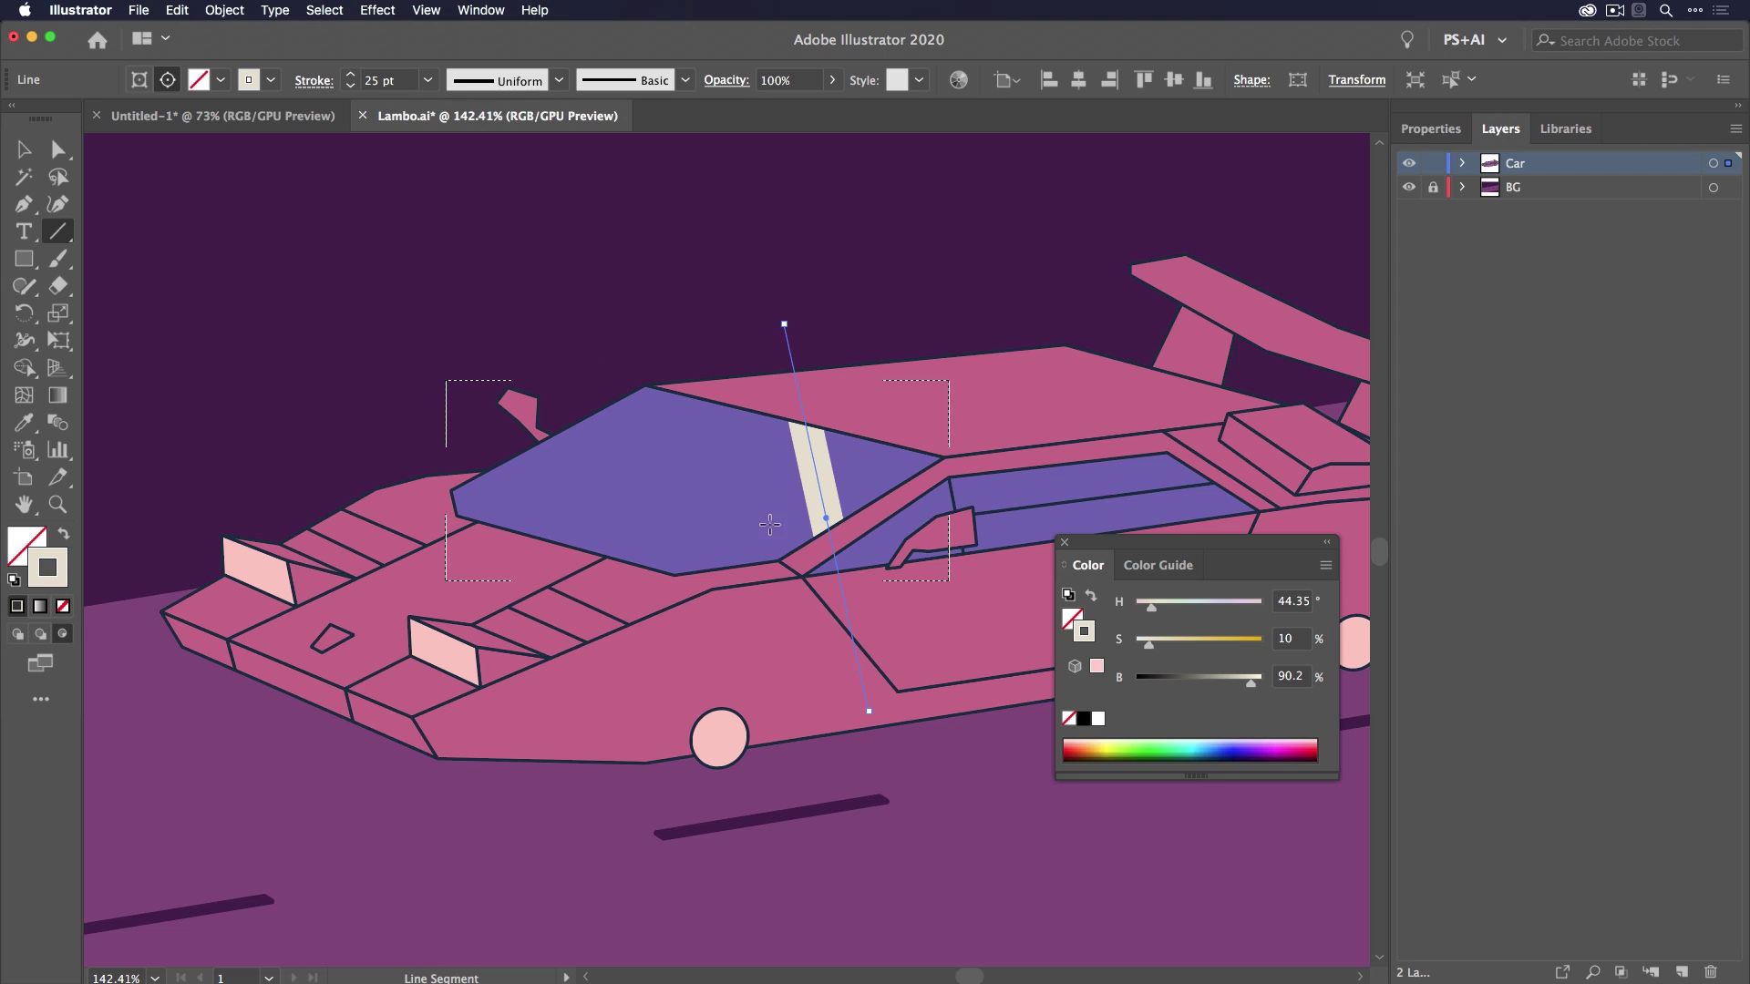
key(super+shift+o)
click(20, 155)
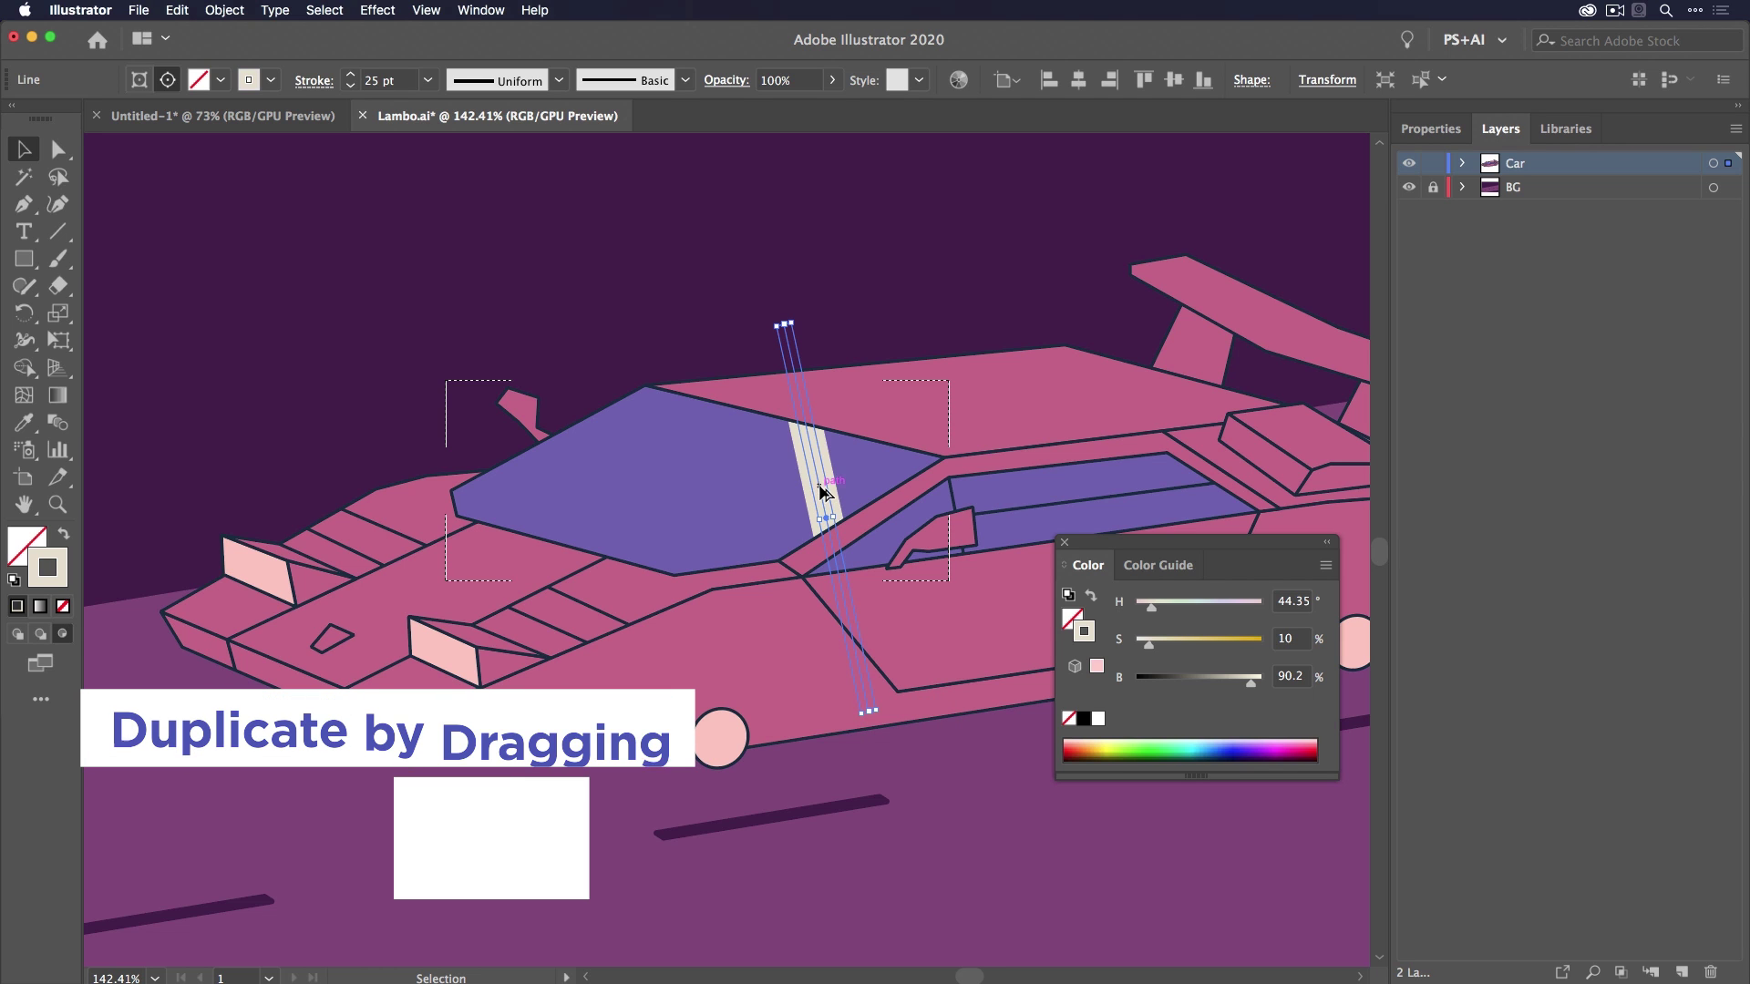
drag(818, 484, 773, 486)
double_click(381, 79)
text(15)
key(Return)
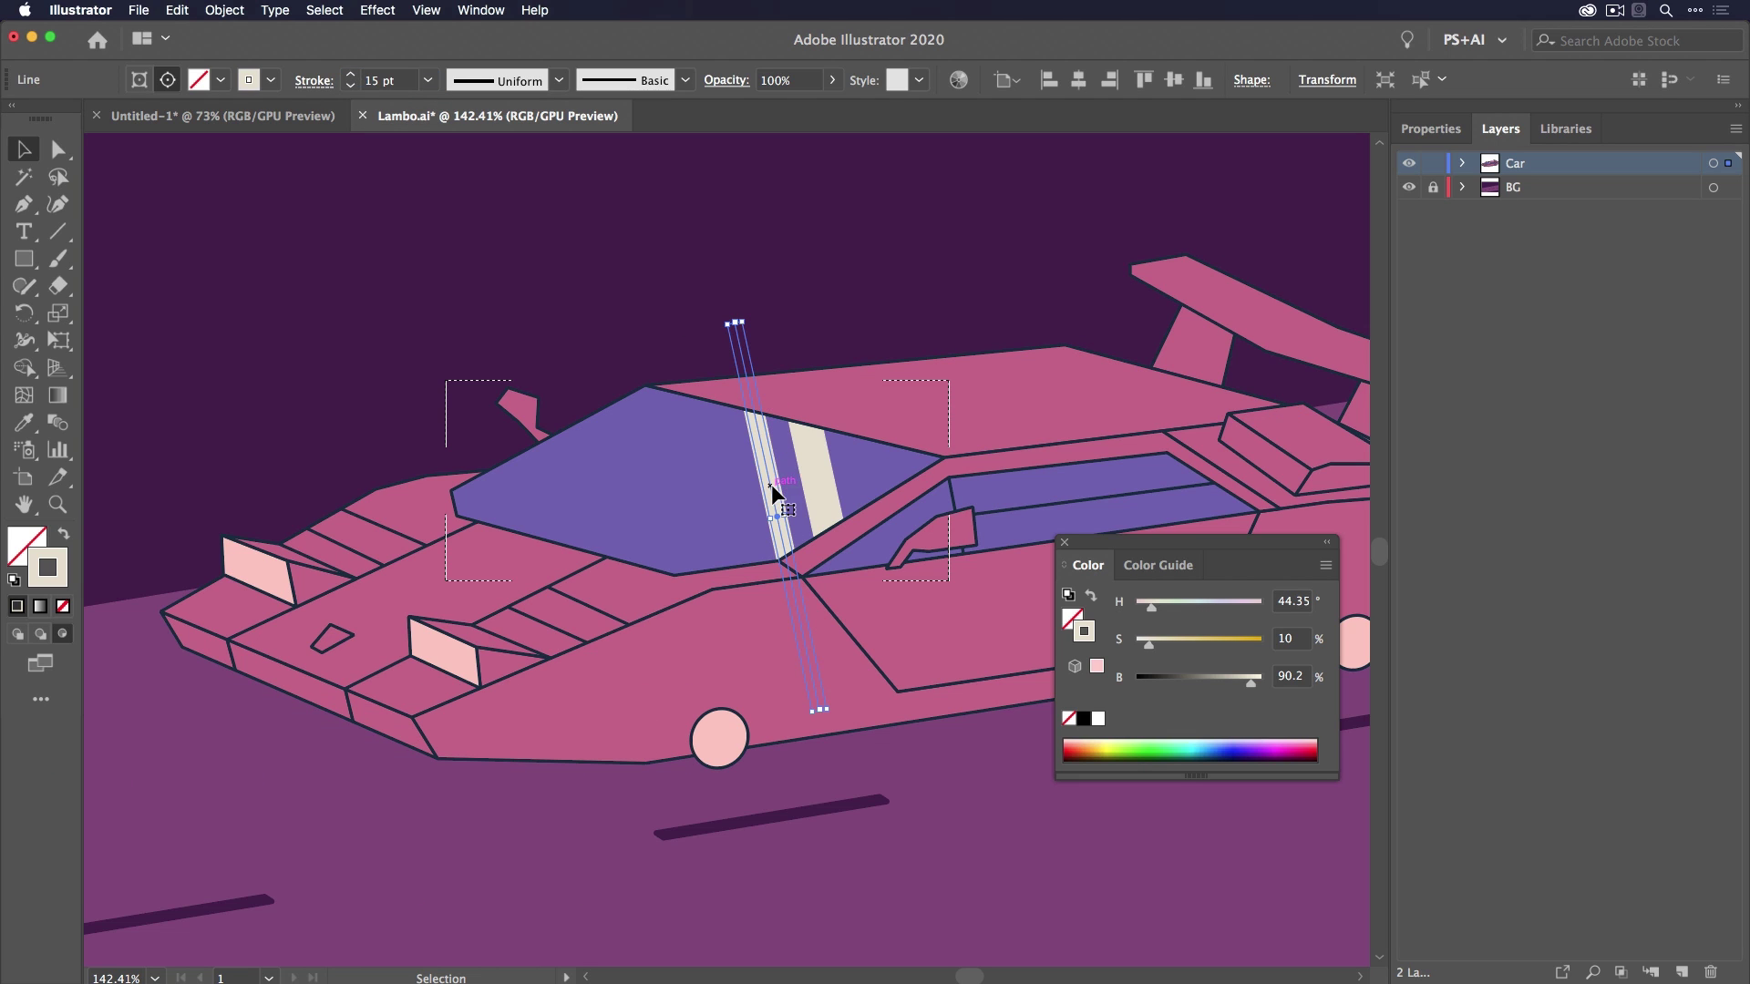
Add a third 4 pt stripe, nudge it into place, and return to Draw Normal.
drag(782, 489, 761, 490)
double_click(377, 81)
text(4)
key(Return)
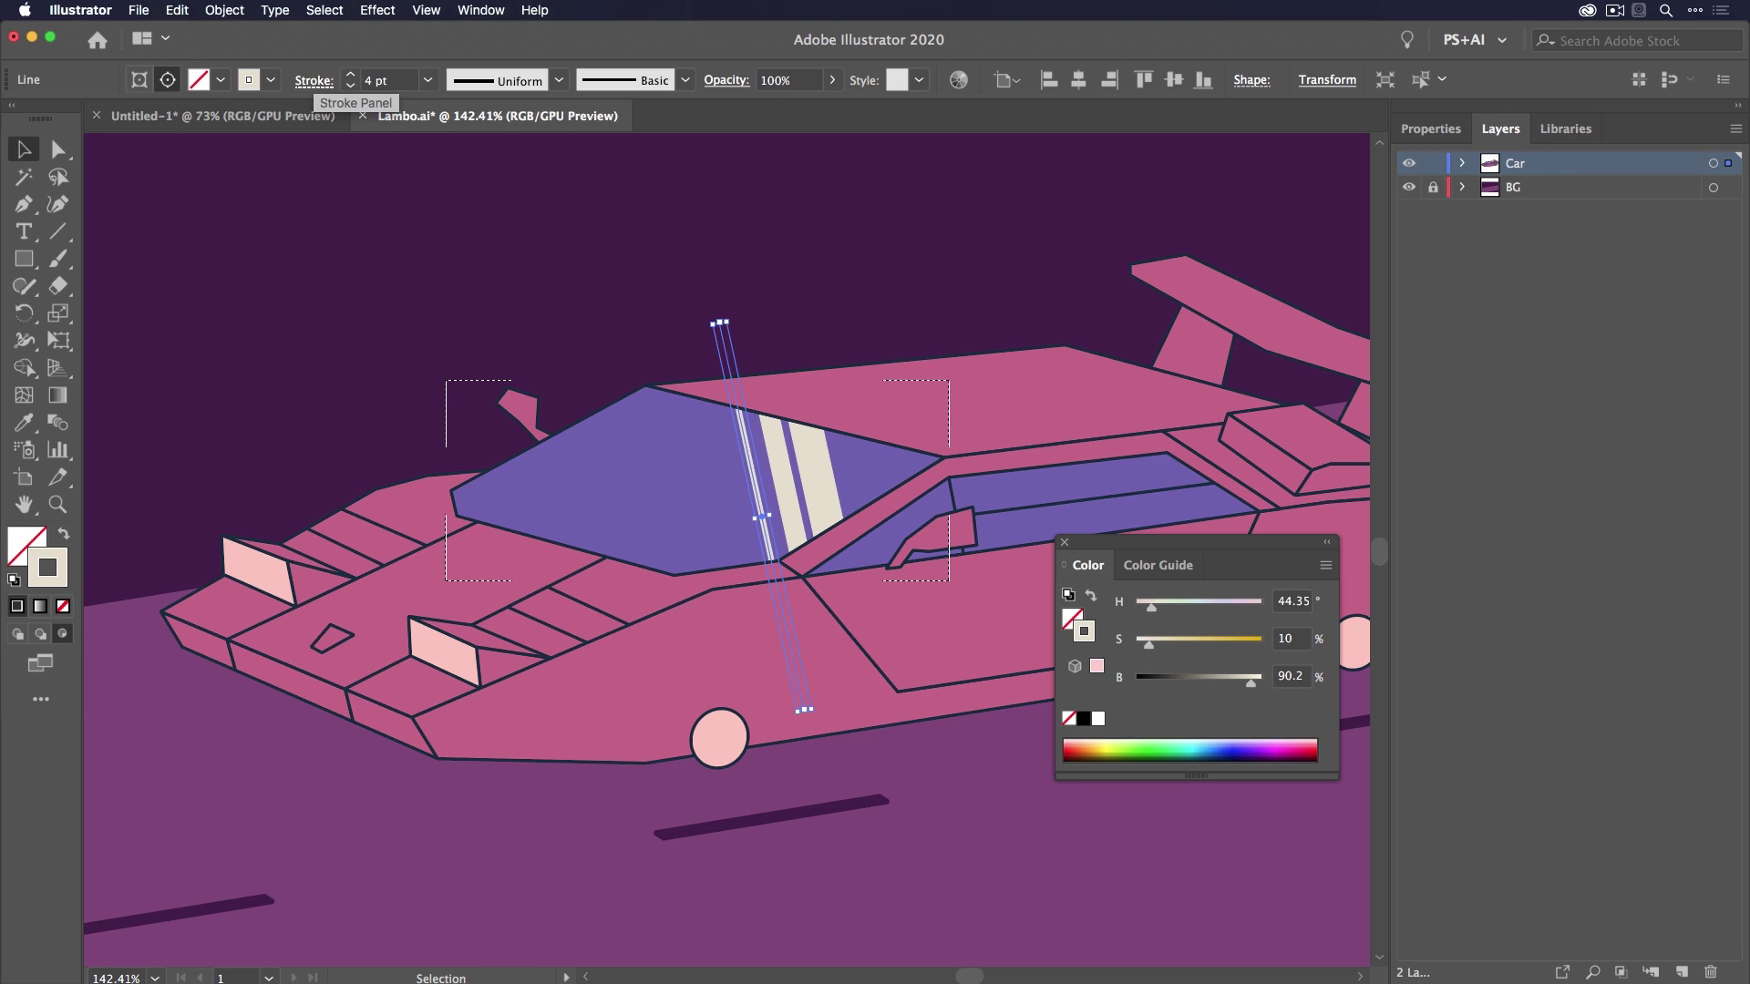
drag(752, 470, 761, 472)
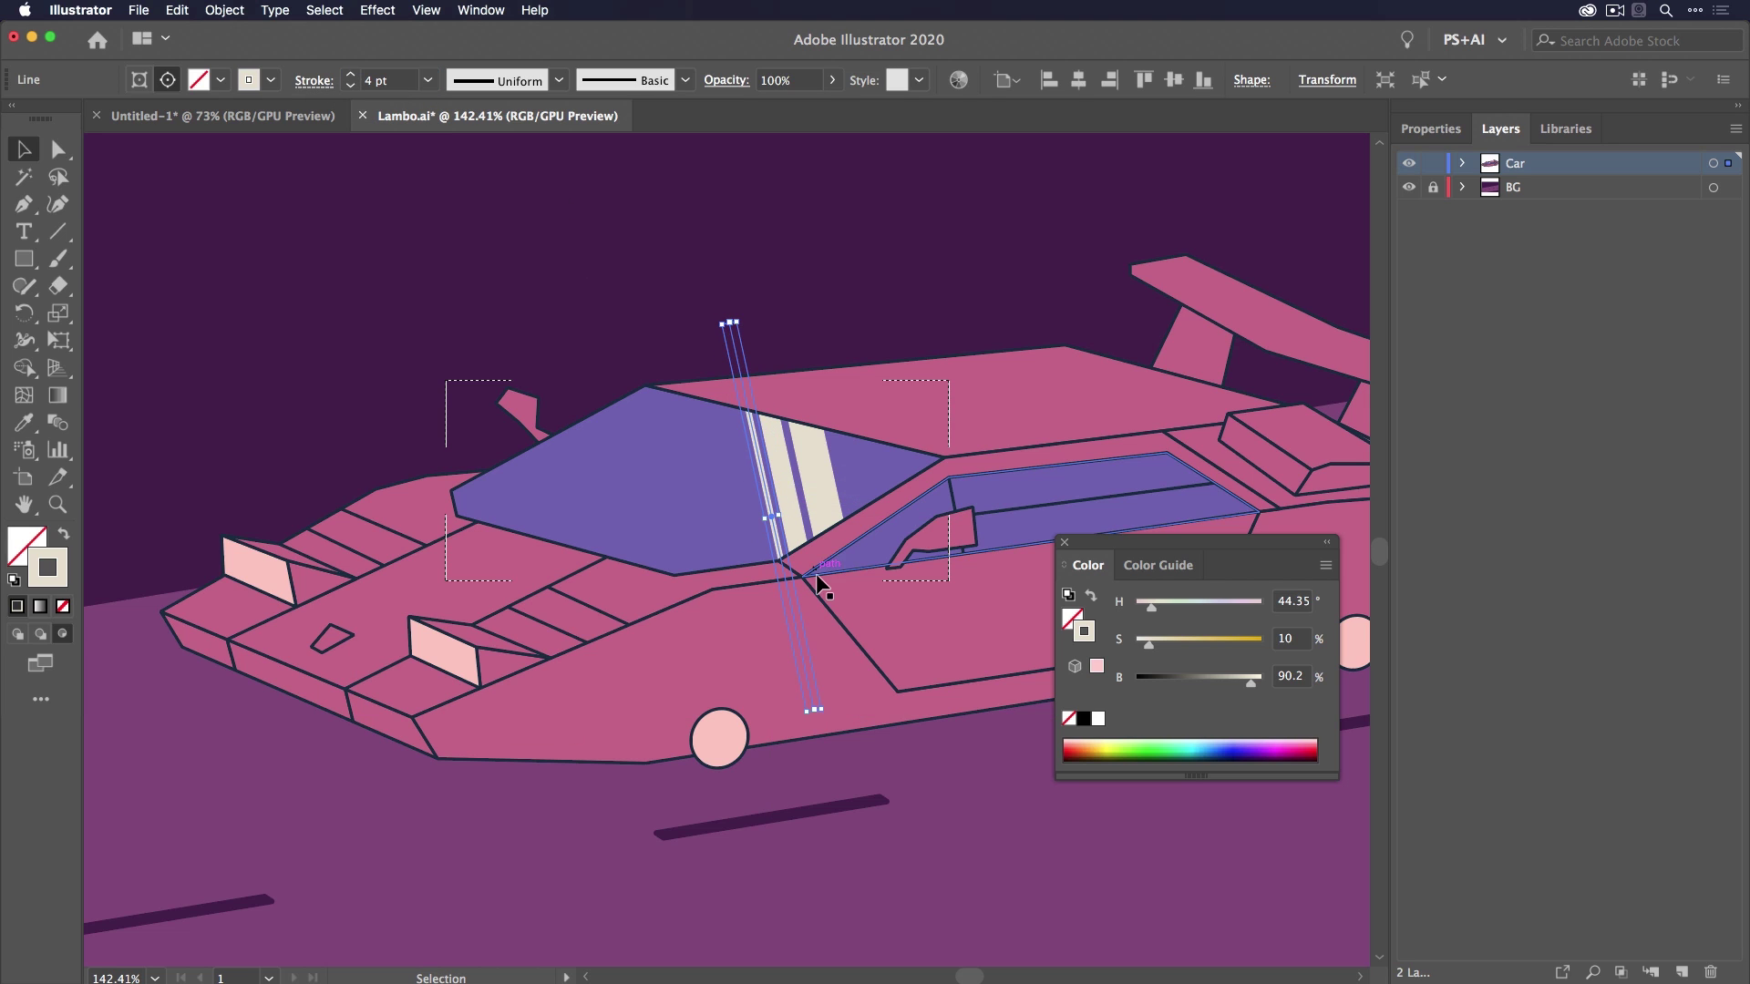
click(17, 635)
click(813, 188)
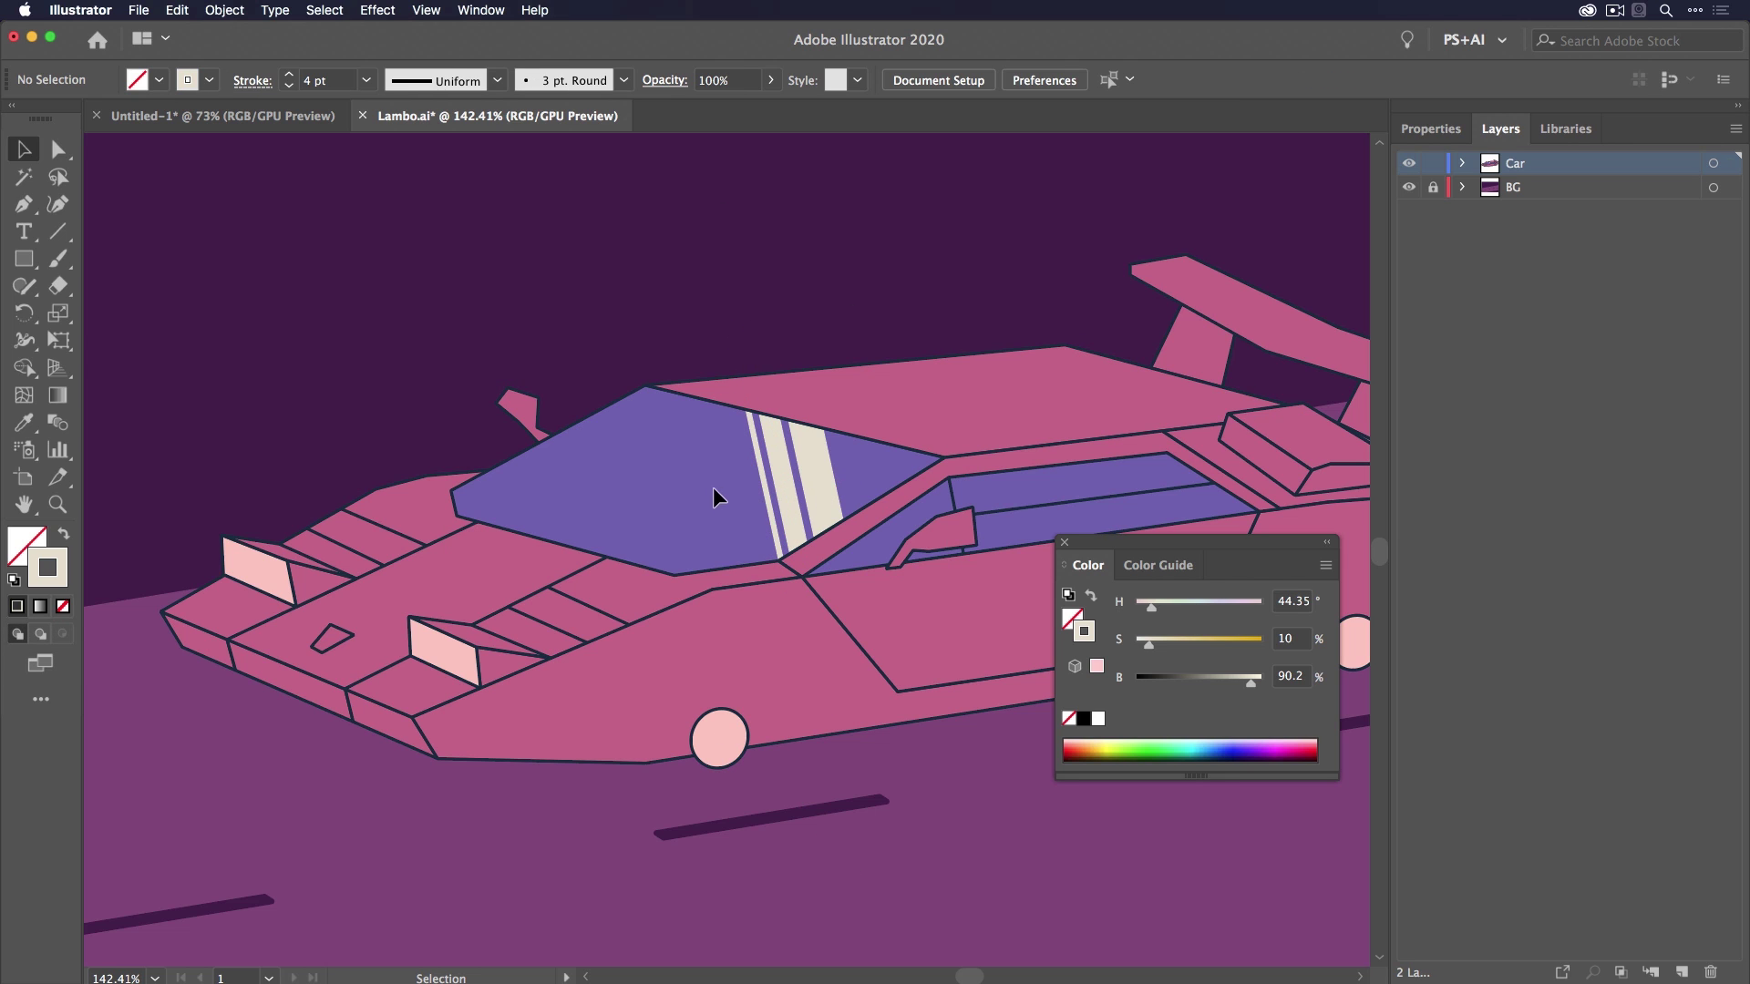
In isolation mode, rotate the three windshield stripes to slant toward the back of the car.
double_click(816, 475)
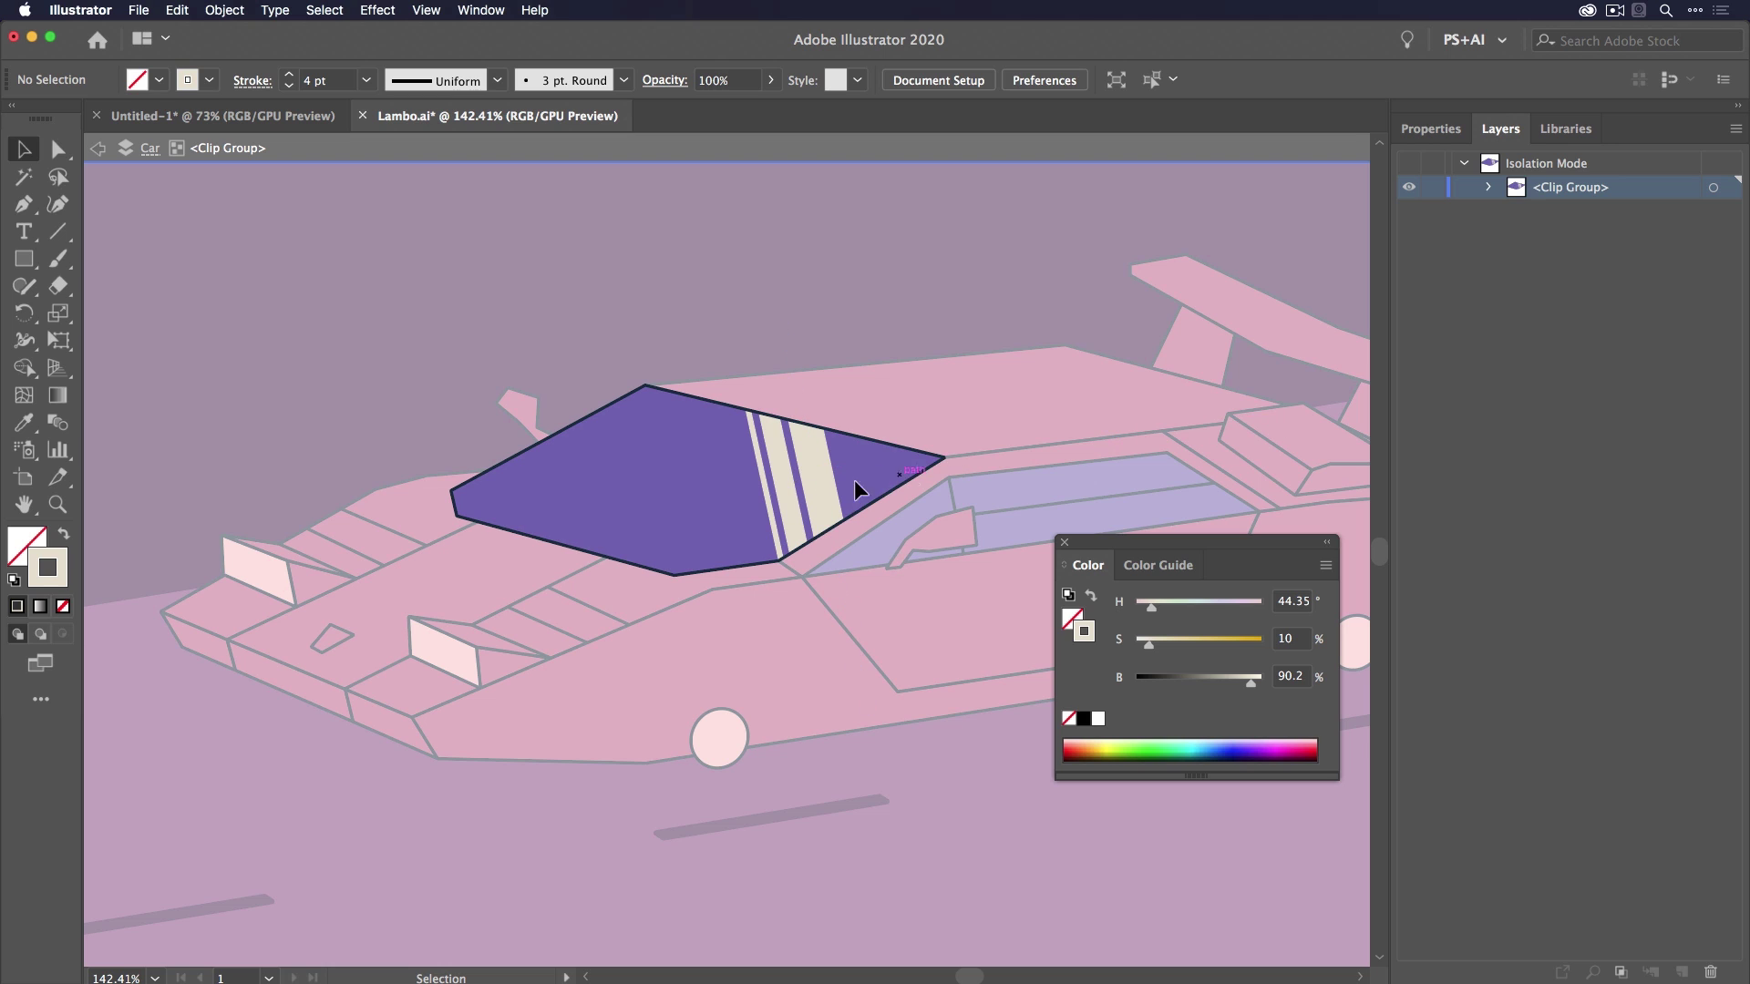
click(812, 484)
shift+click(760, 471)
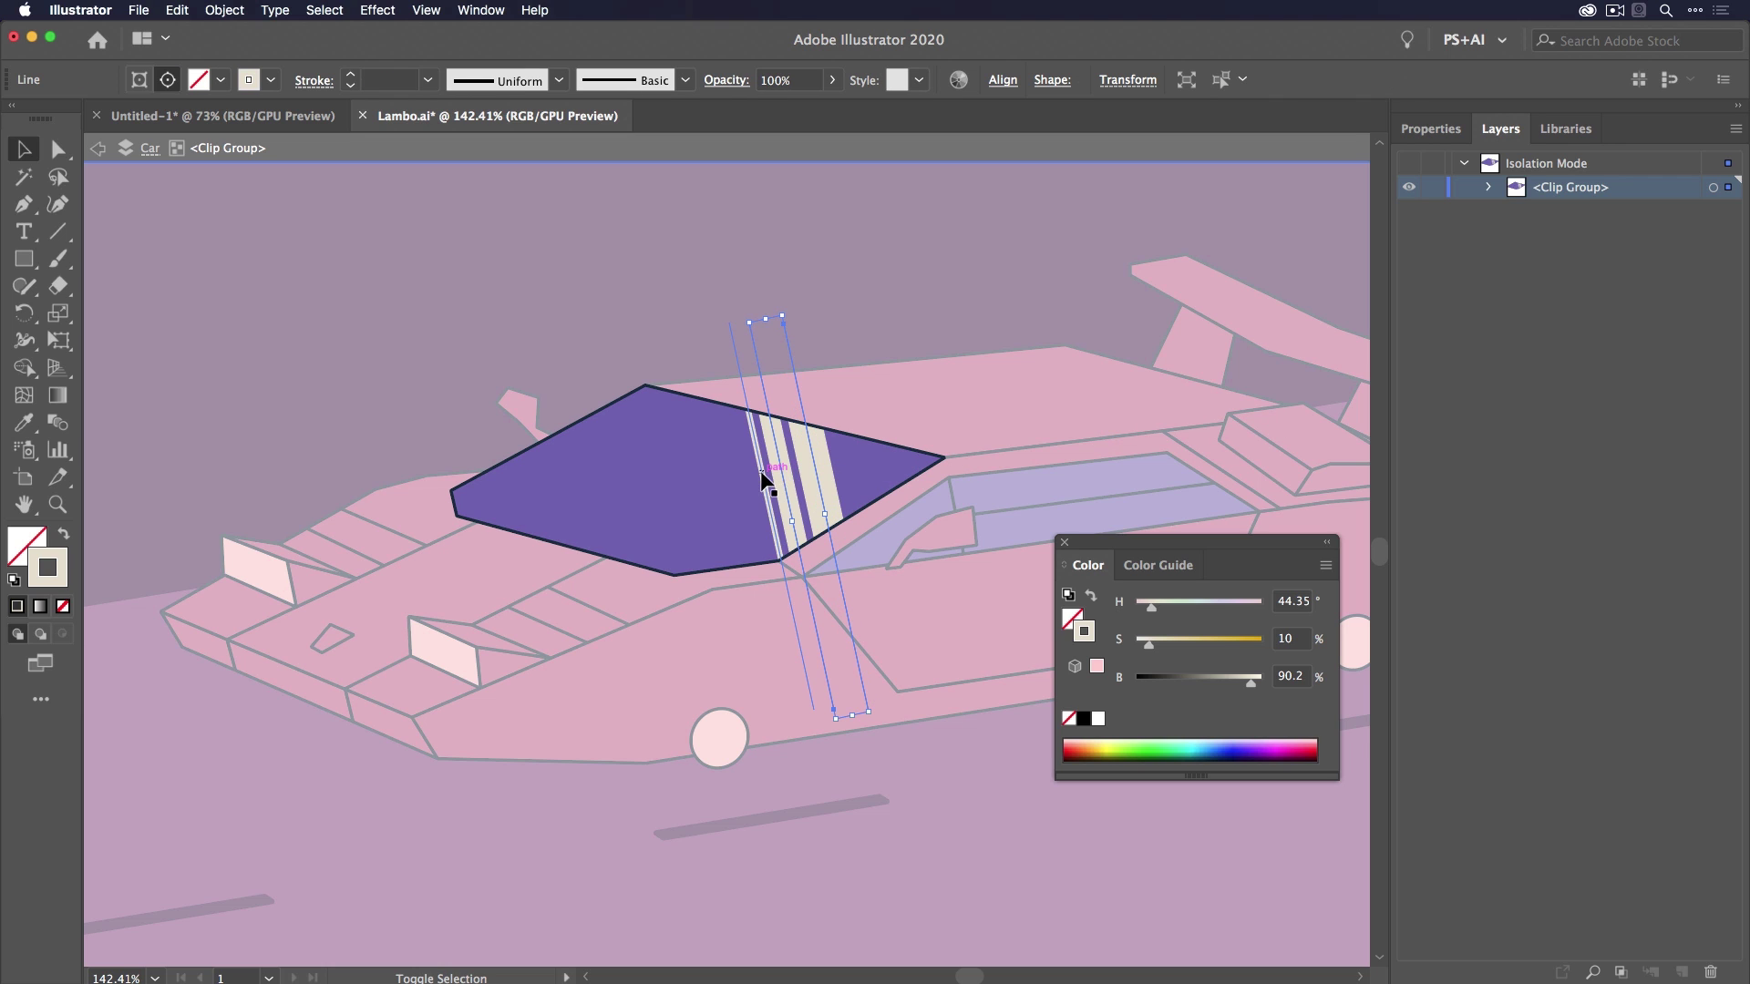
key(r)
drag(730, 473, 852, 484)
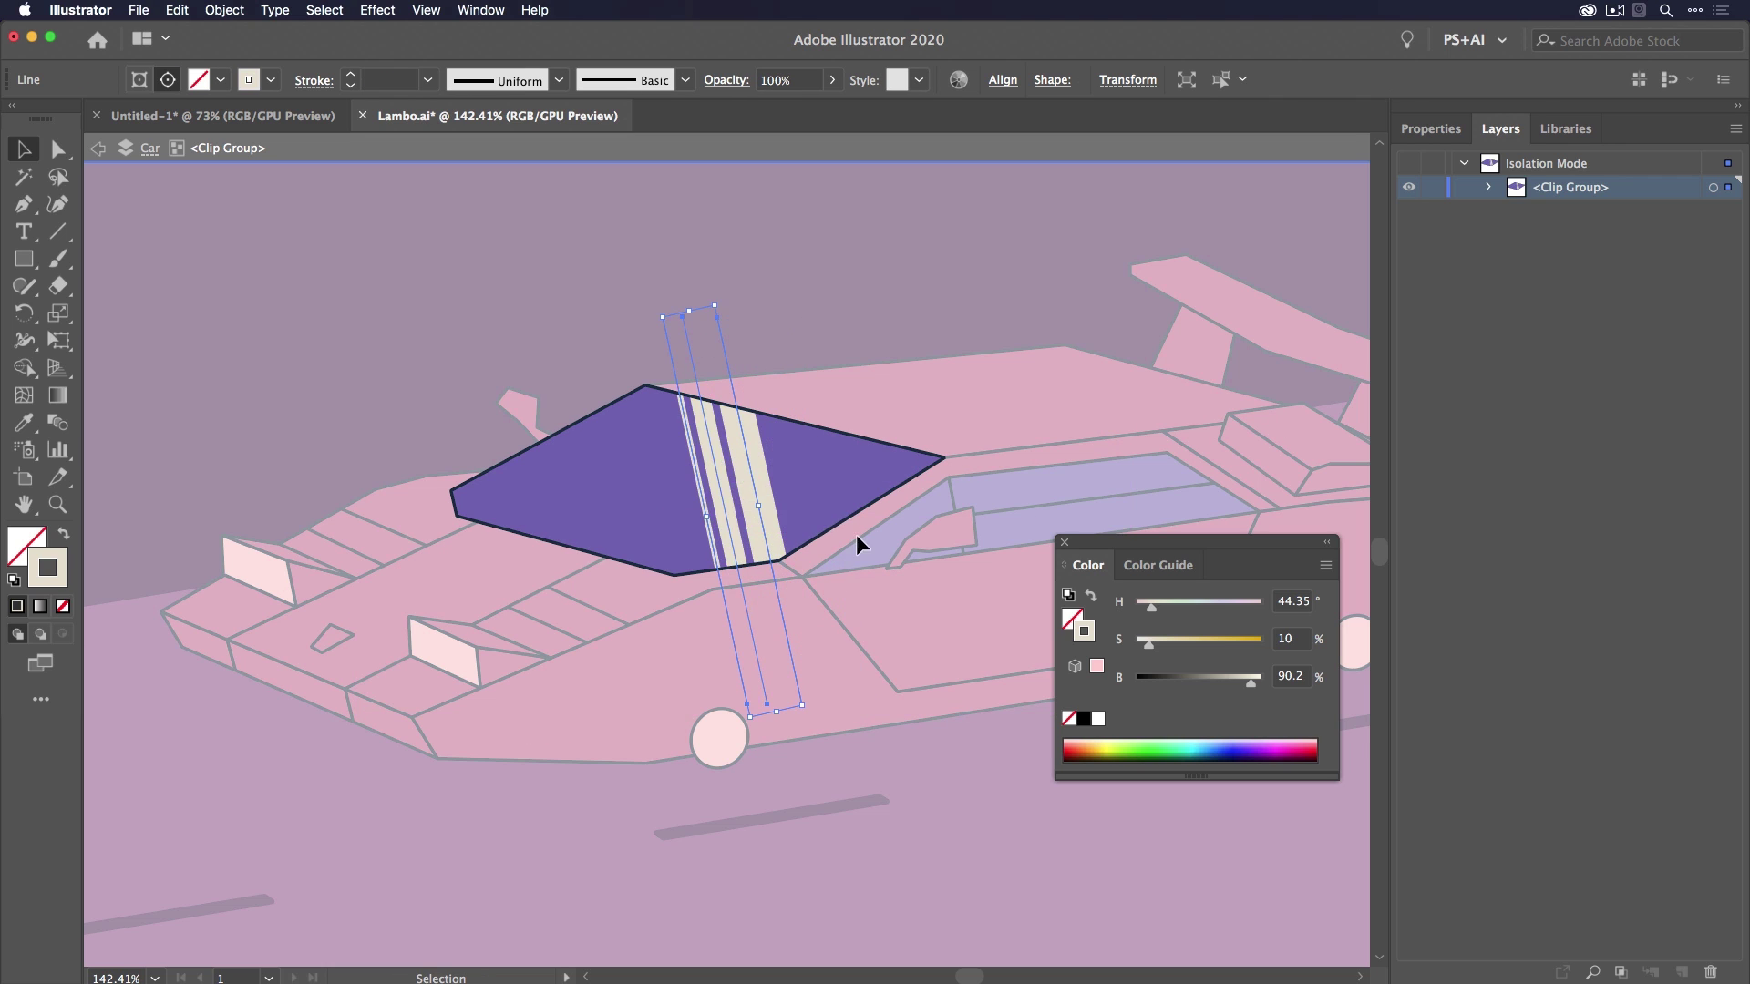
drag(819, 279, 944, 303)
key(v)
Exit isolation, zoom out to the whole artboard, and move the Color panel lower.
double_click(366, 246)
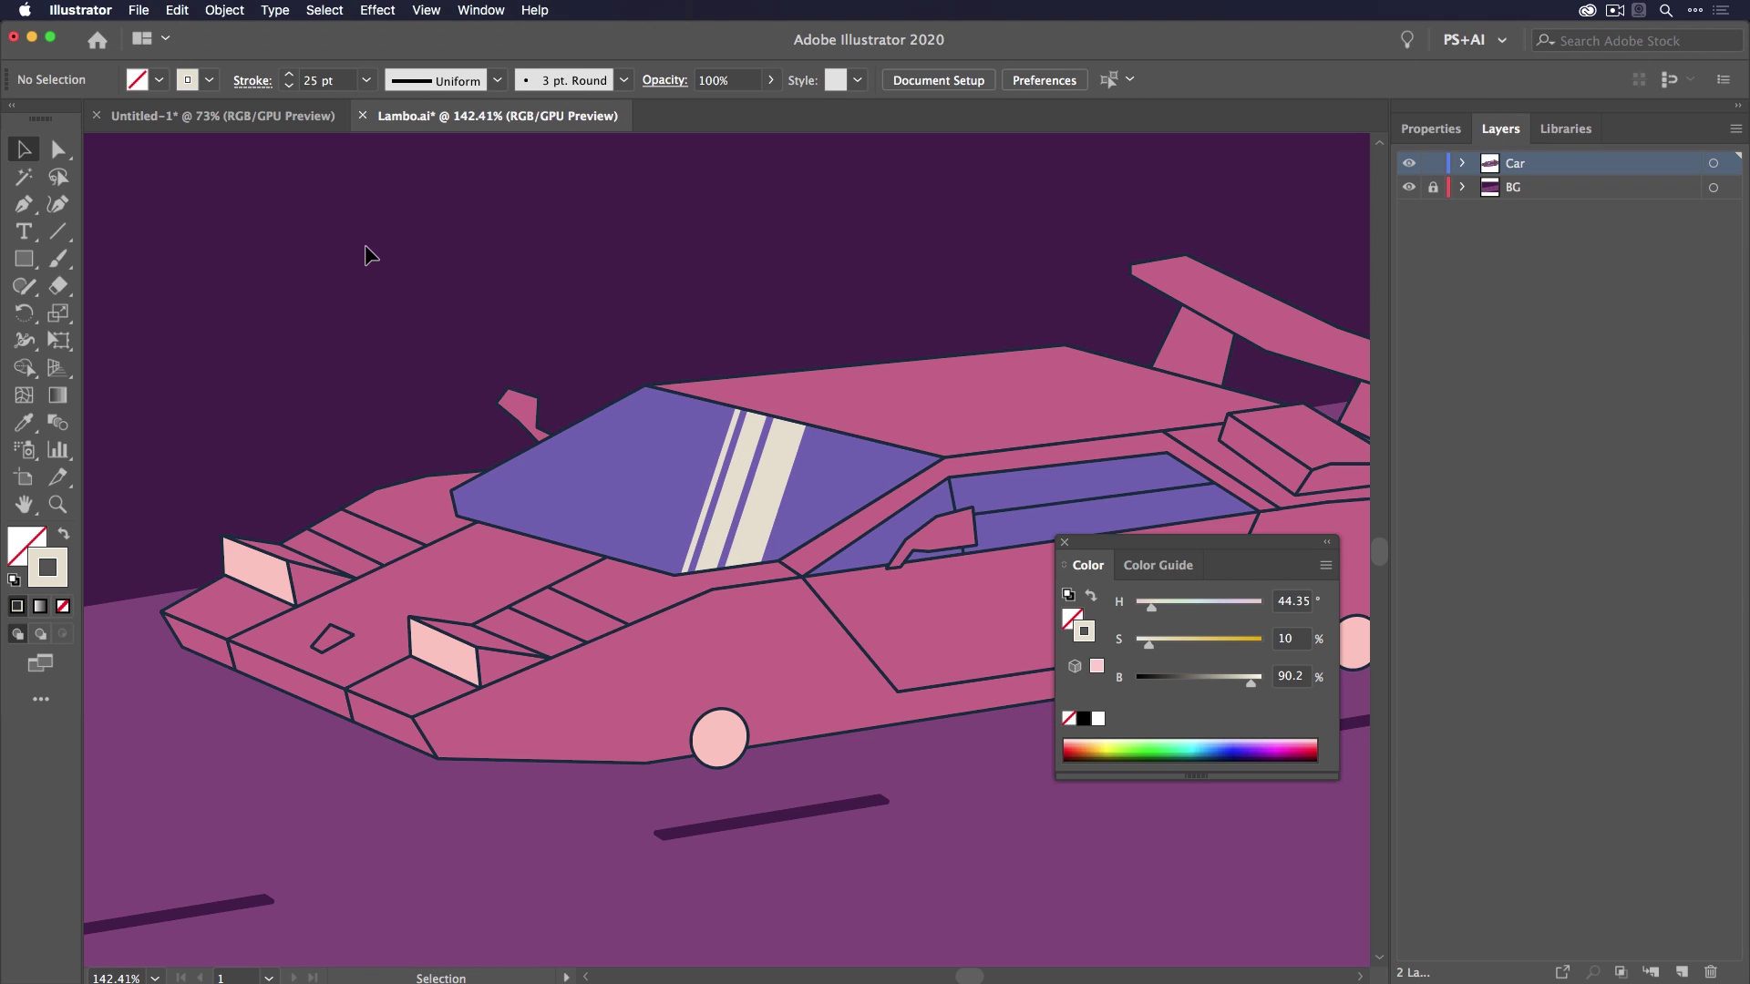
key(z)
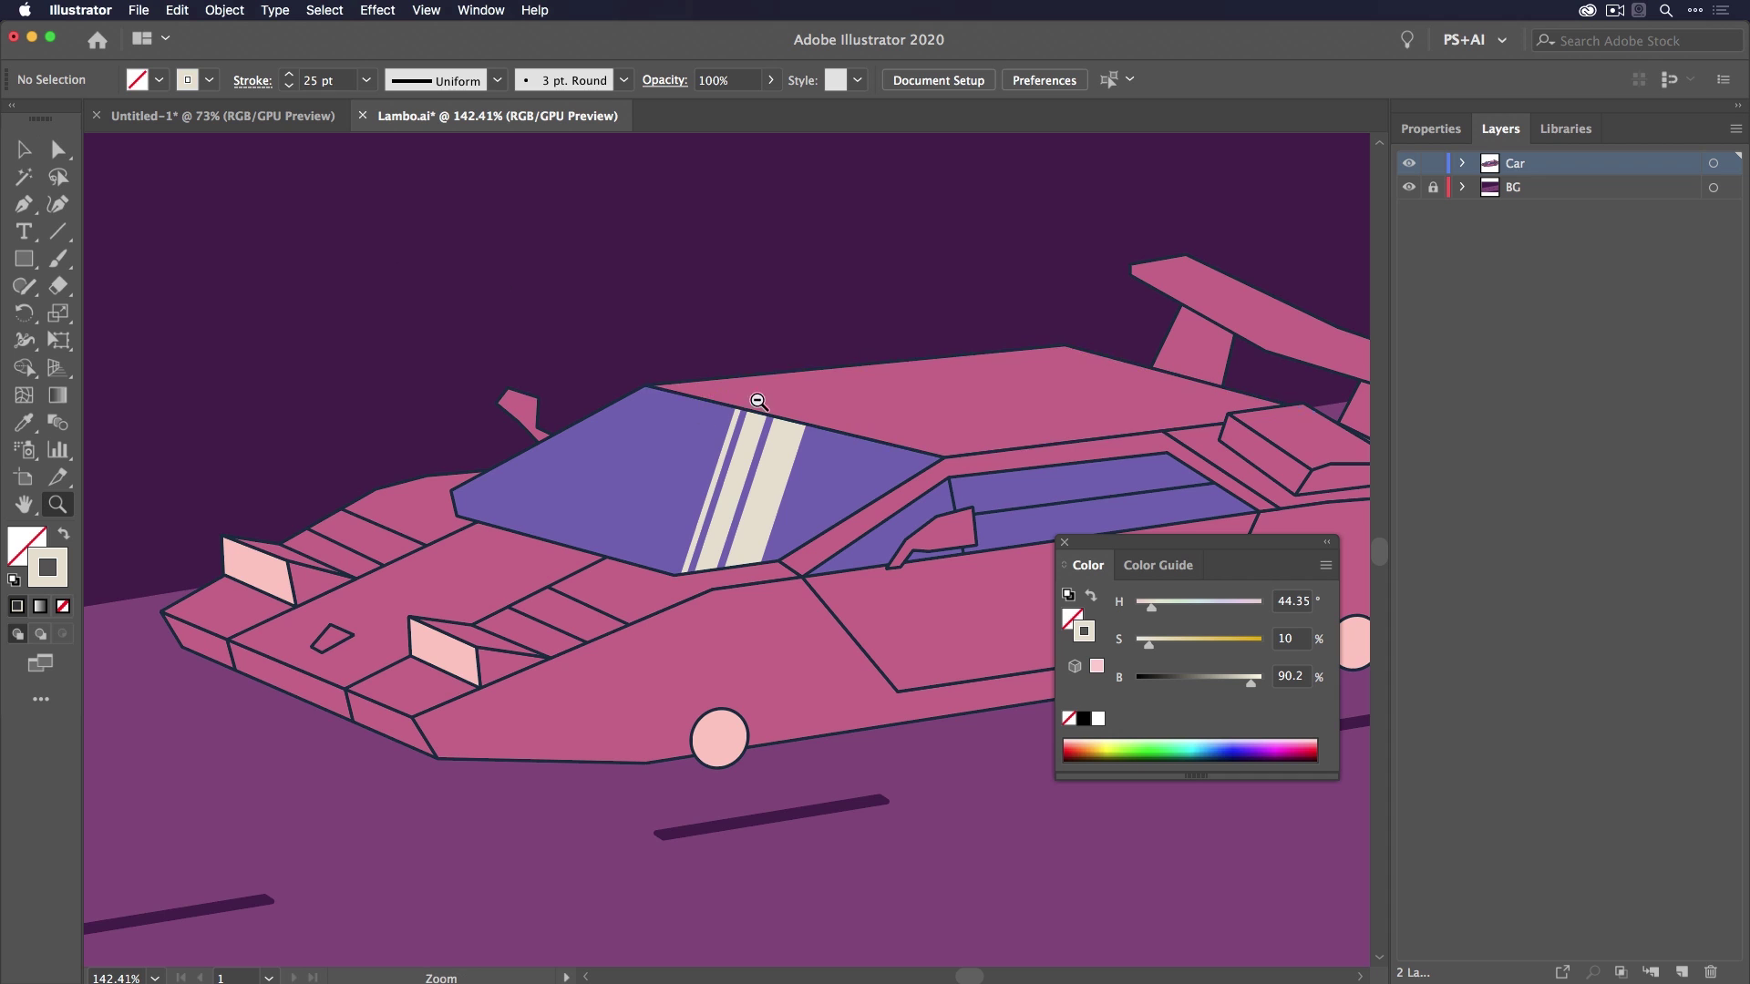
alt+click(775, 407)
alt+click(816, 463)
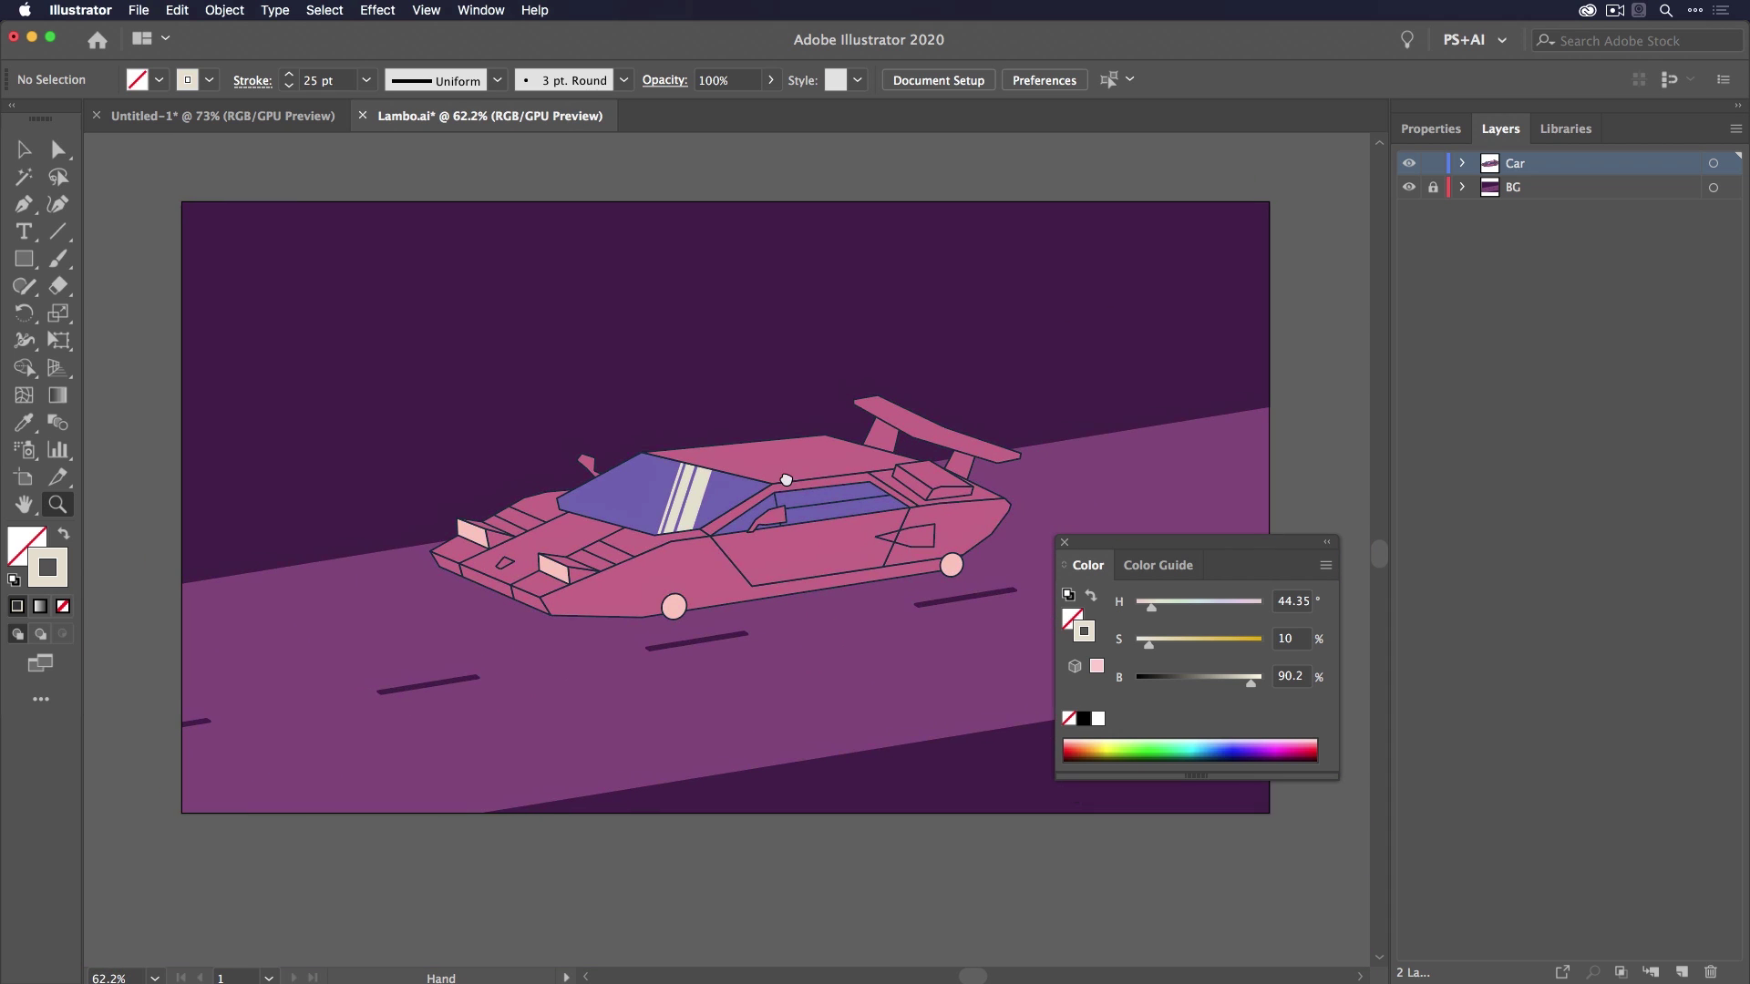
key(v)
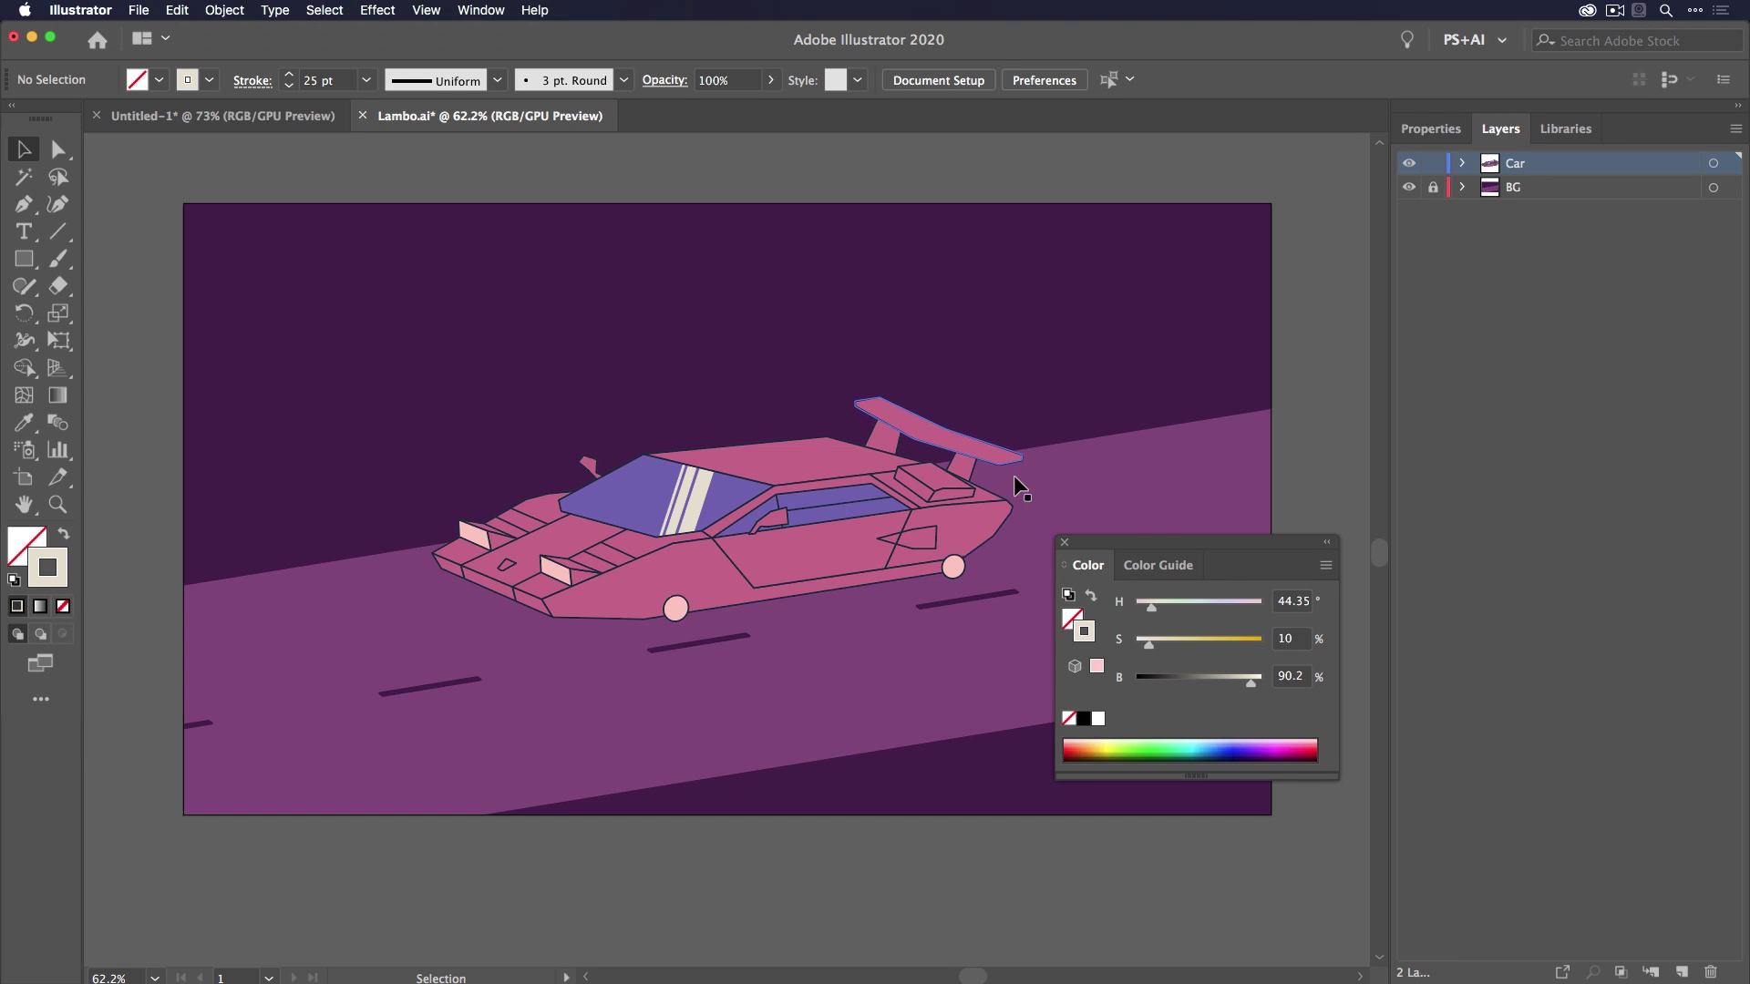
drag(1174, 547, 1206, 703)
Lock the Car layer and make BG the target layer.
click(1432, 163)
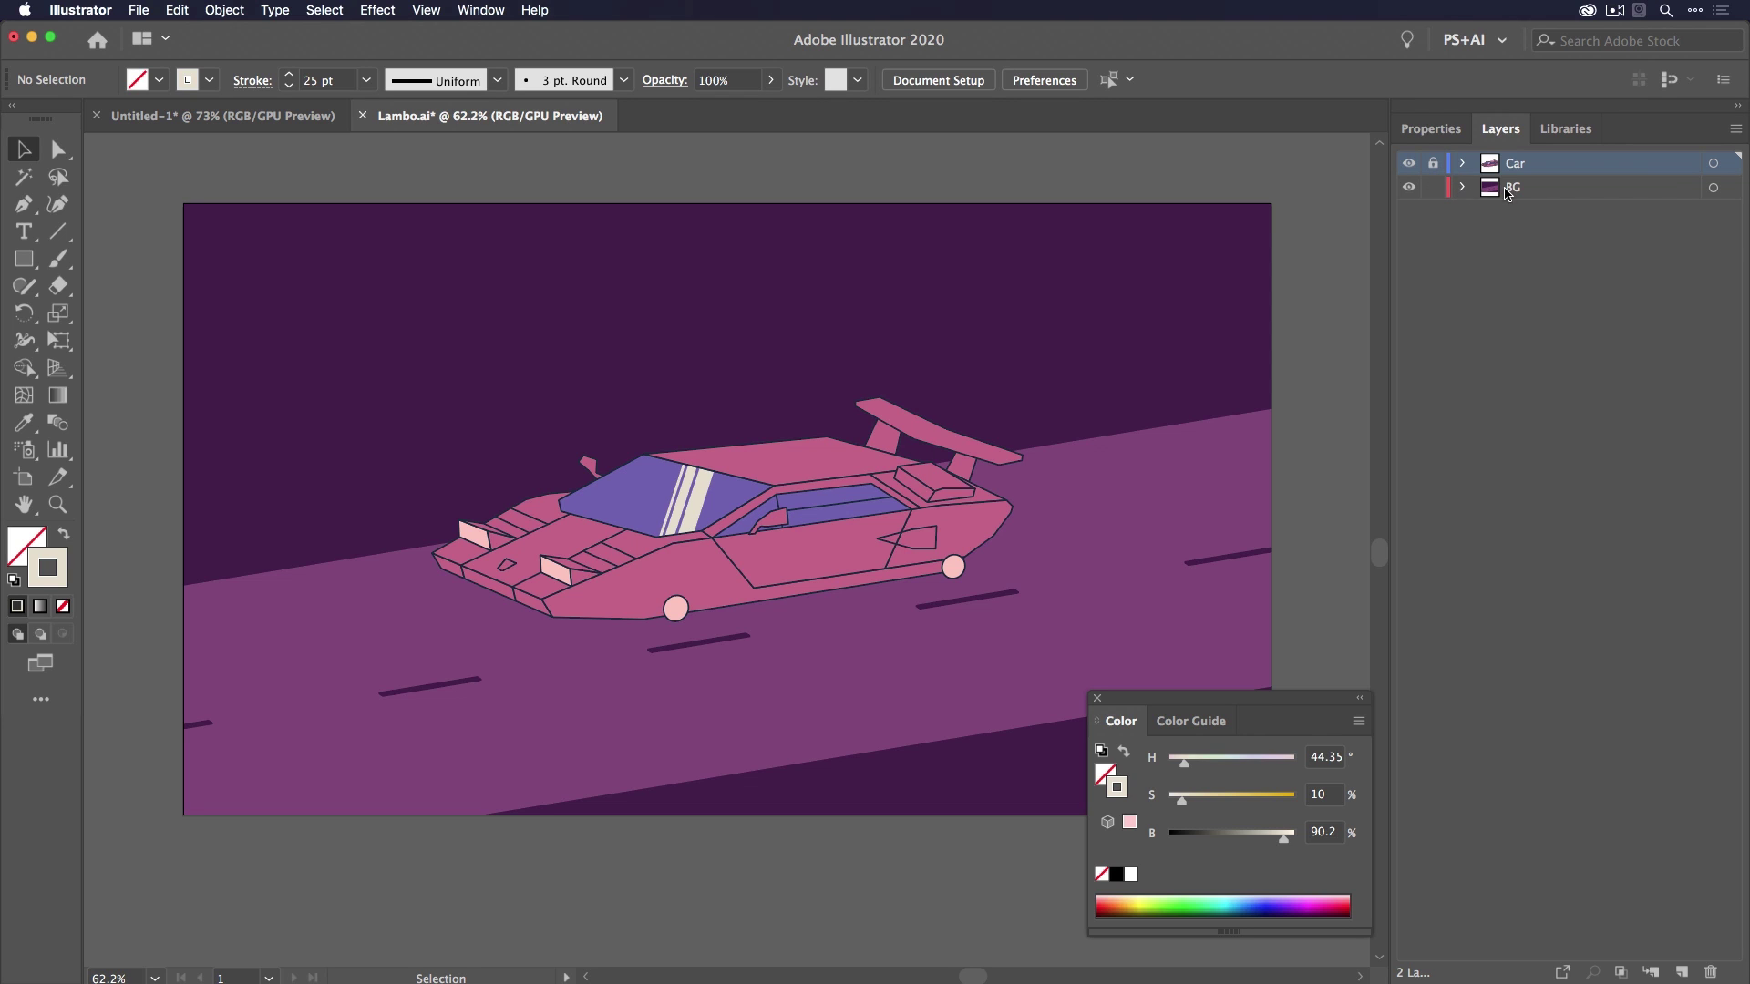
click(1462, 191)
click(1691, 192)
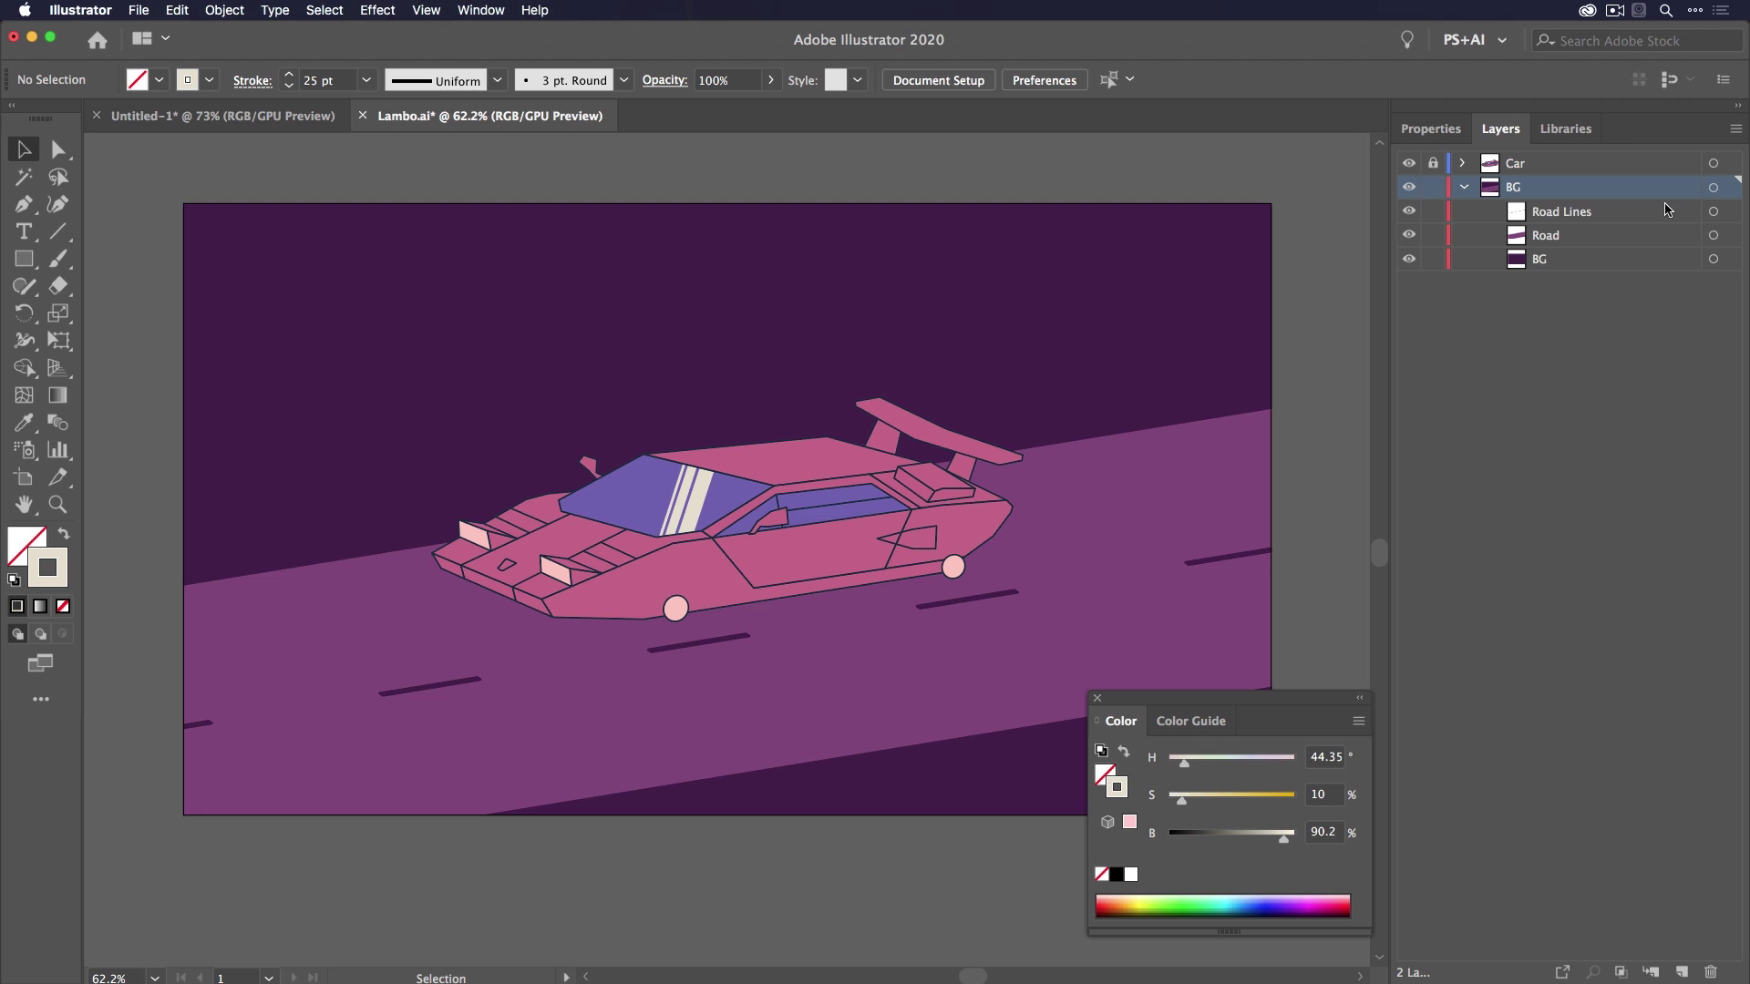
Place Texture.jpg at the artboard's top-left in the BG layer.
click(141, 7)
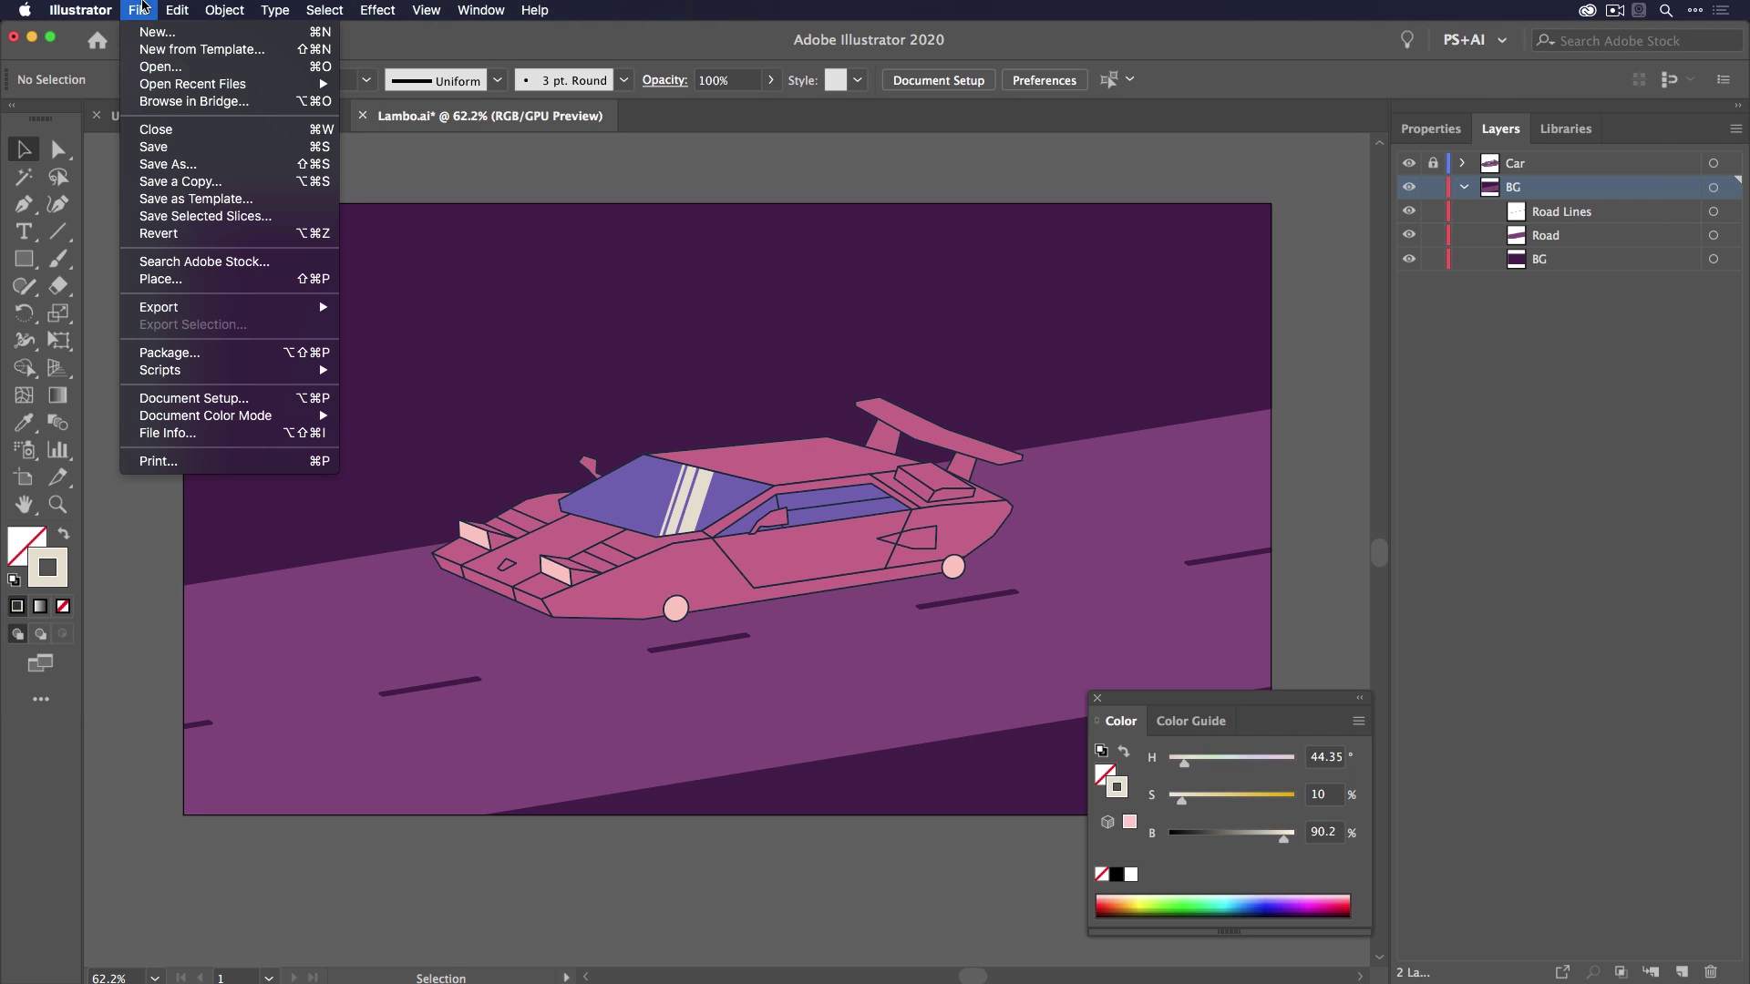
click(199, 286)
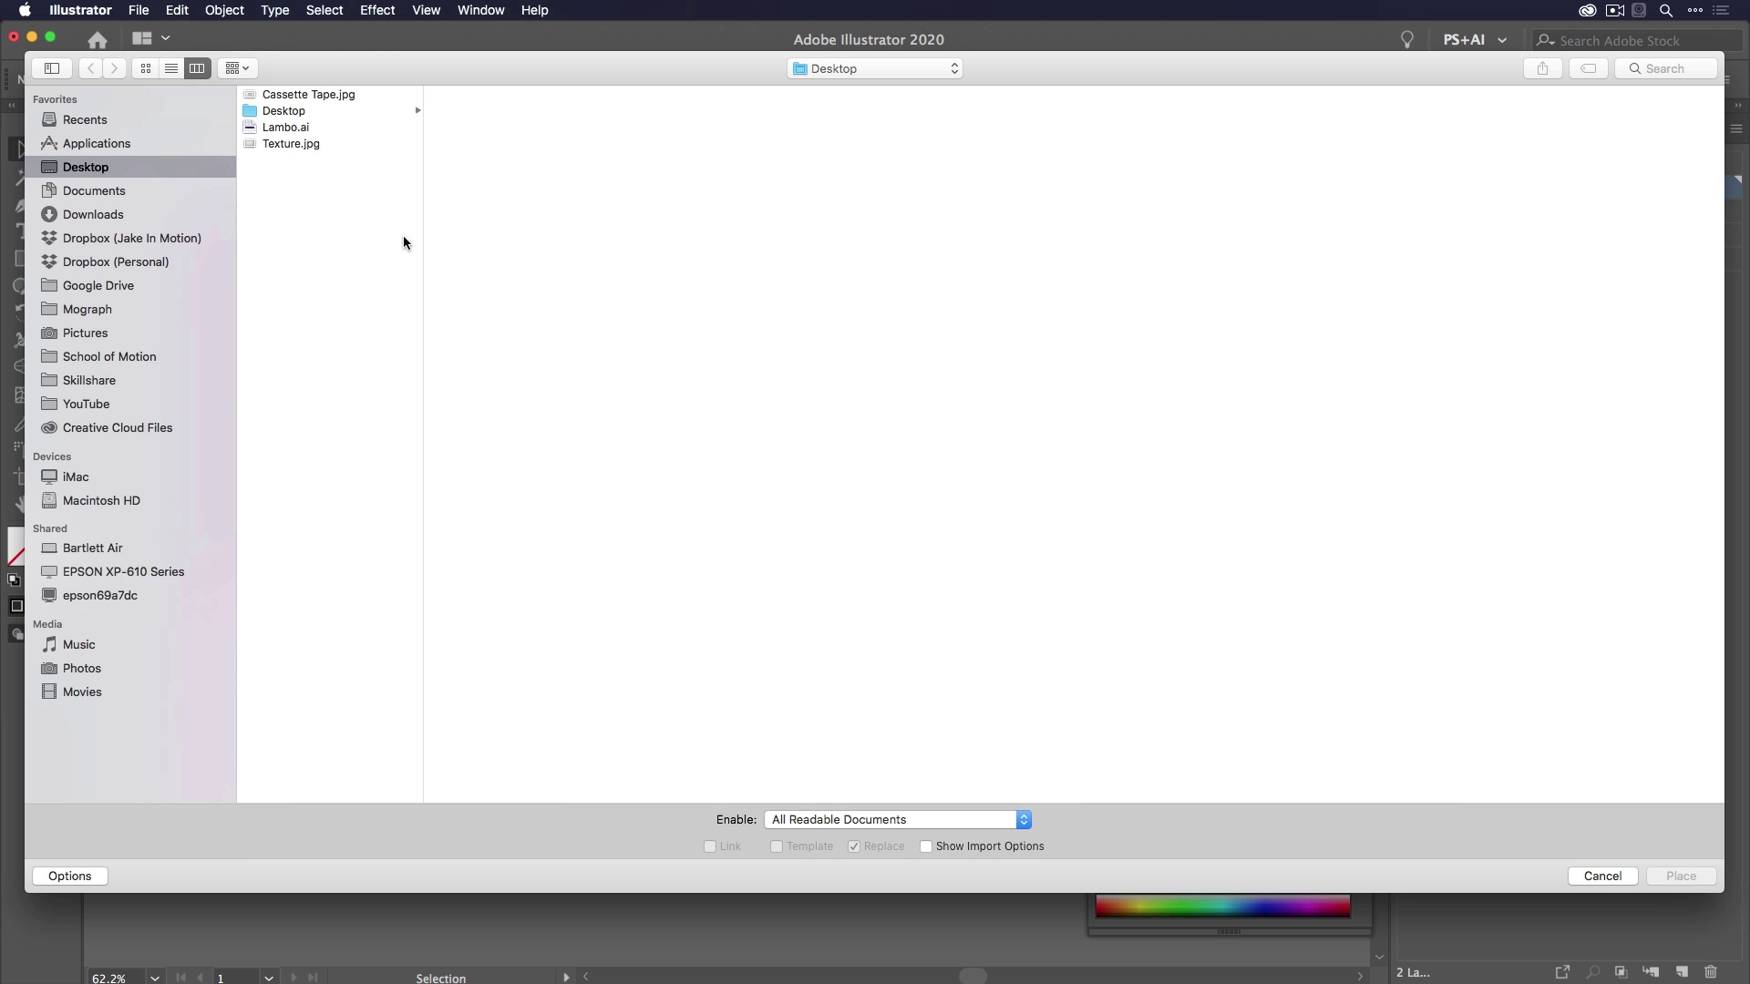
click(291, 146)
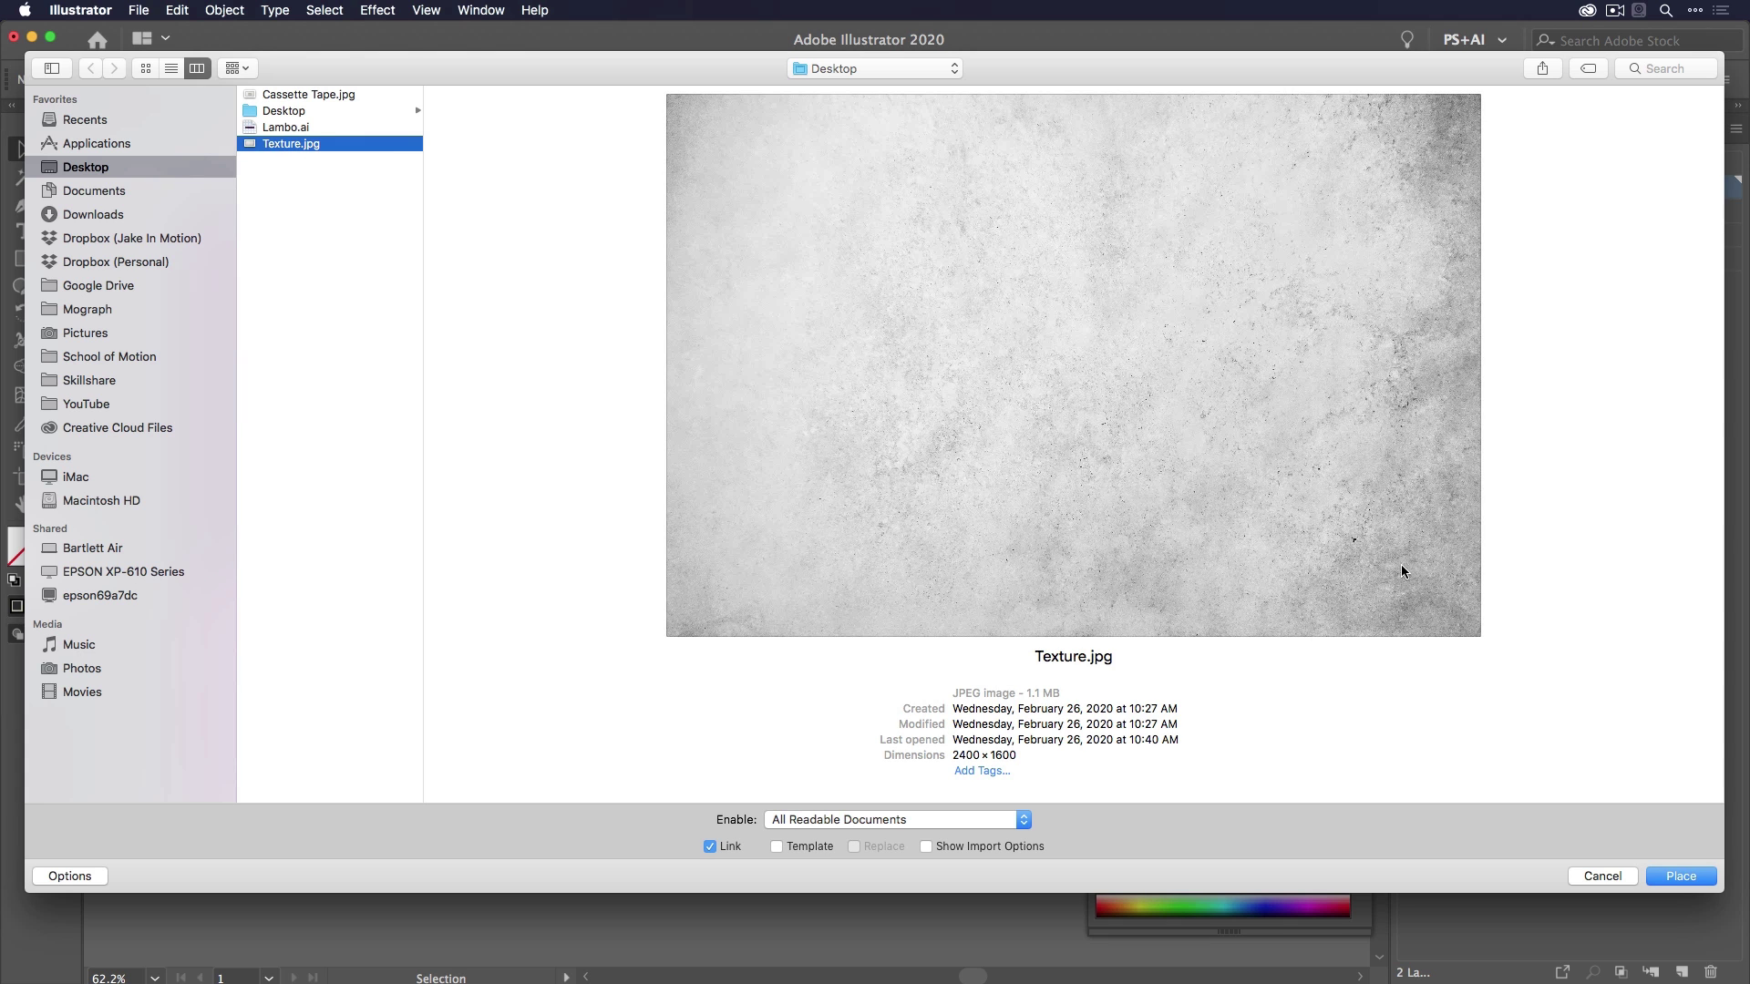
click(1681, 877)
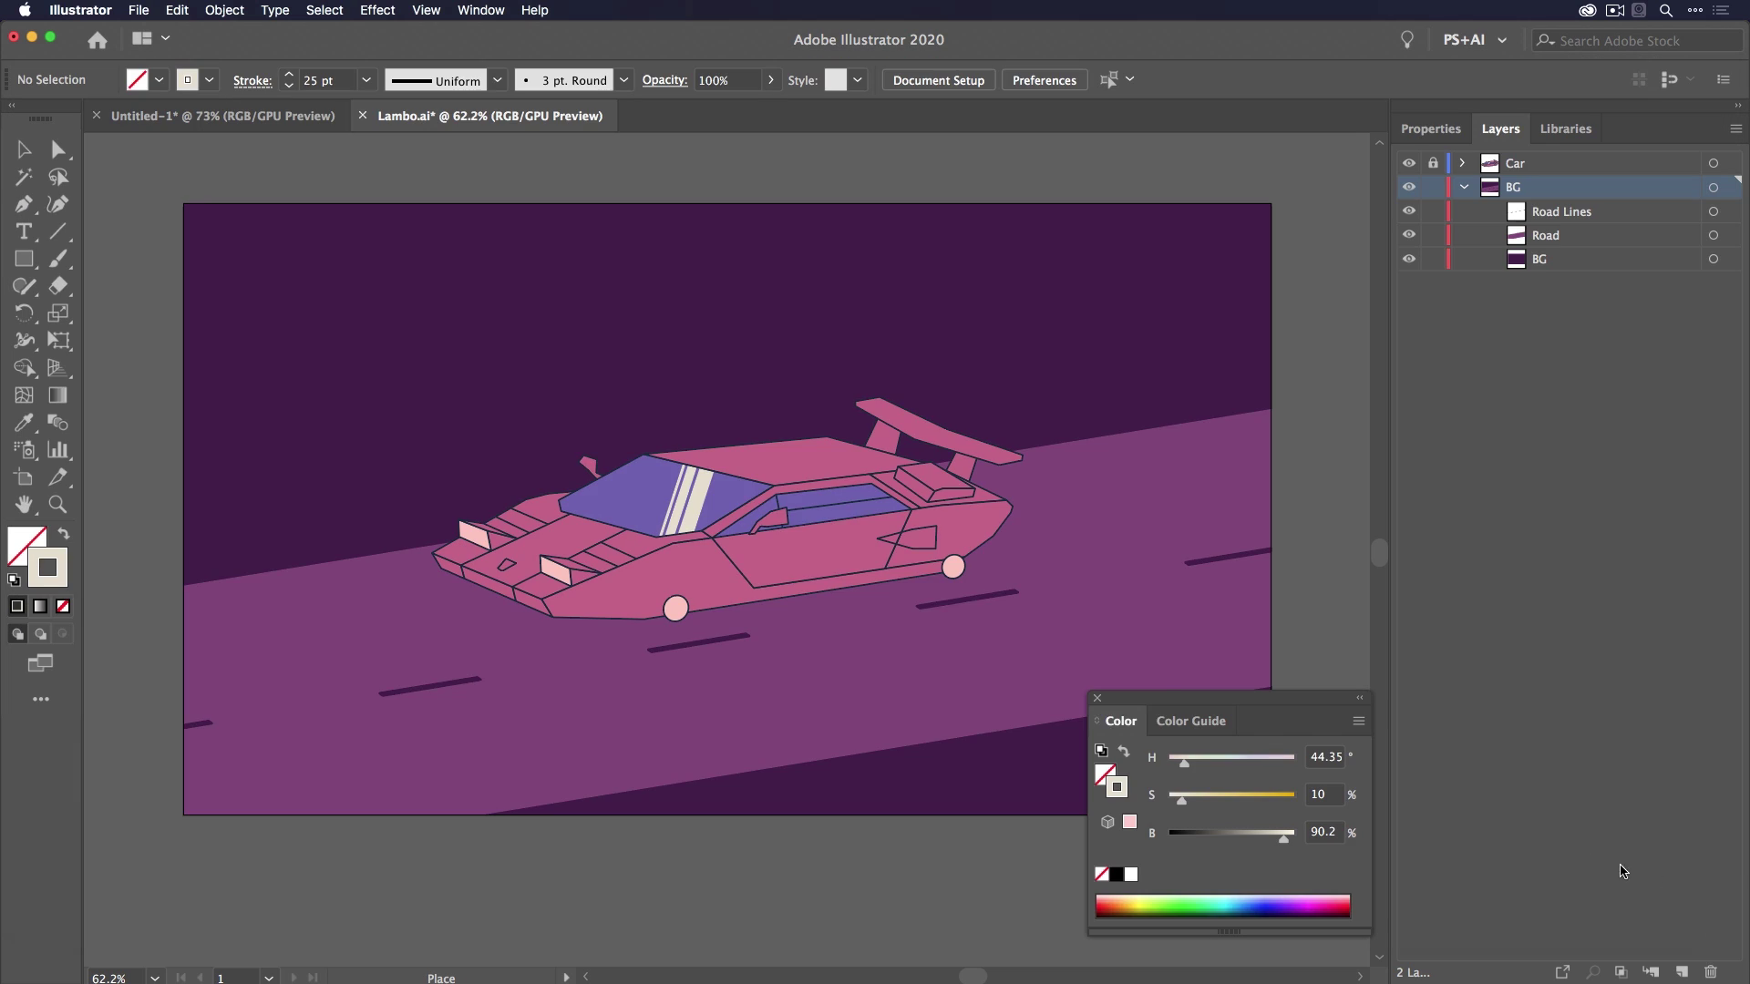
click(102, 144)
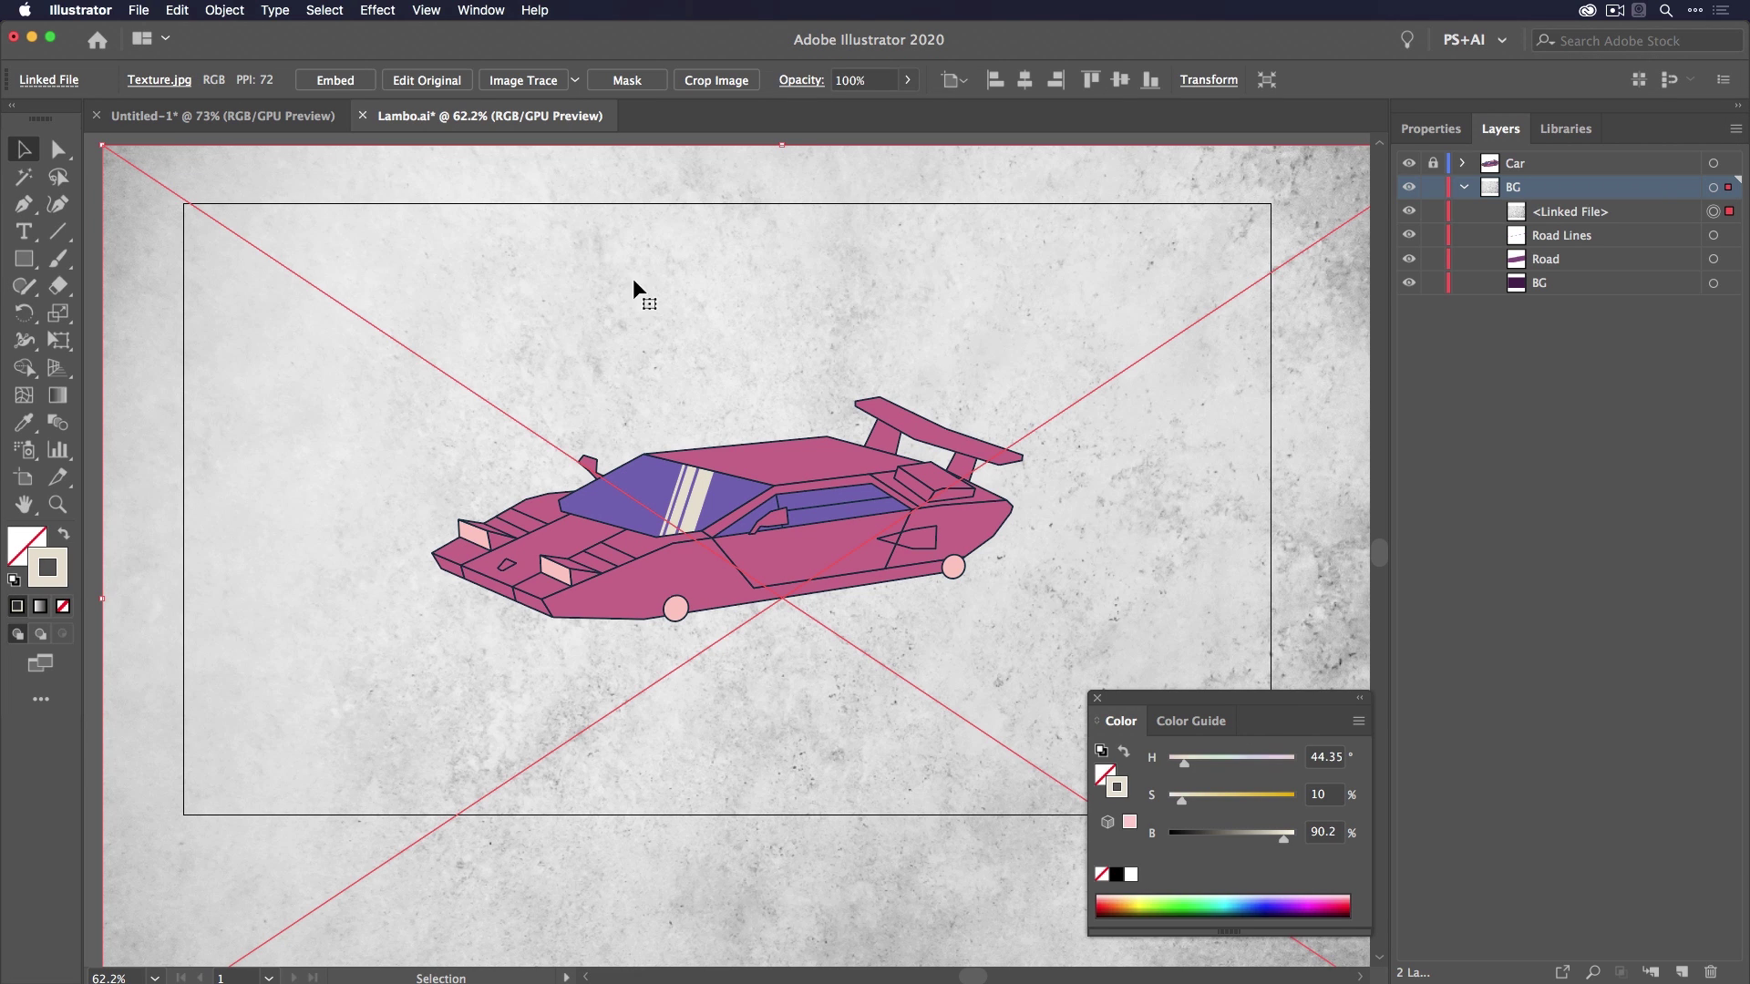
Hide the texture and add a brighter purple copy of the background above Road Lines.
drag(1331, 429, 1285, 339)
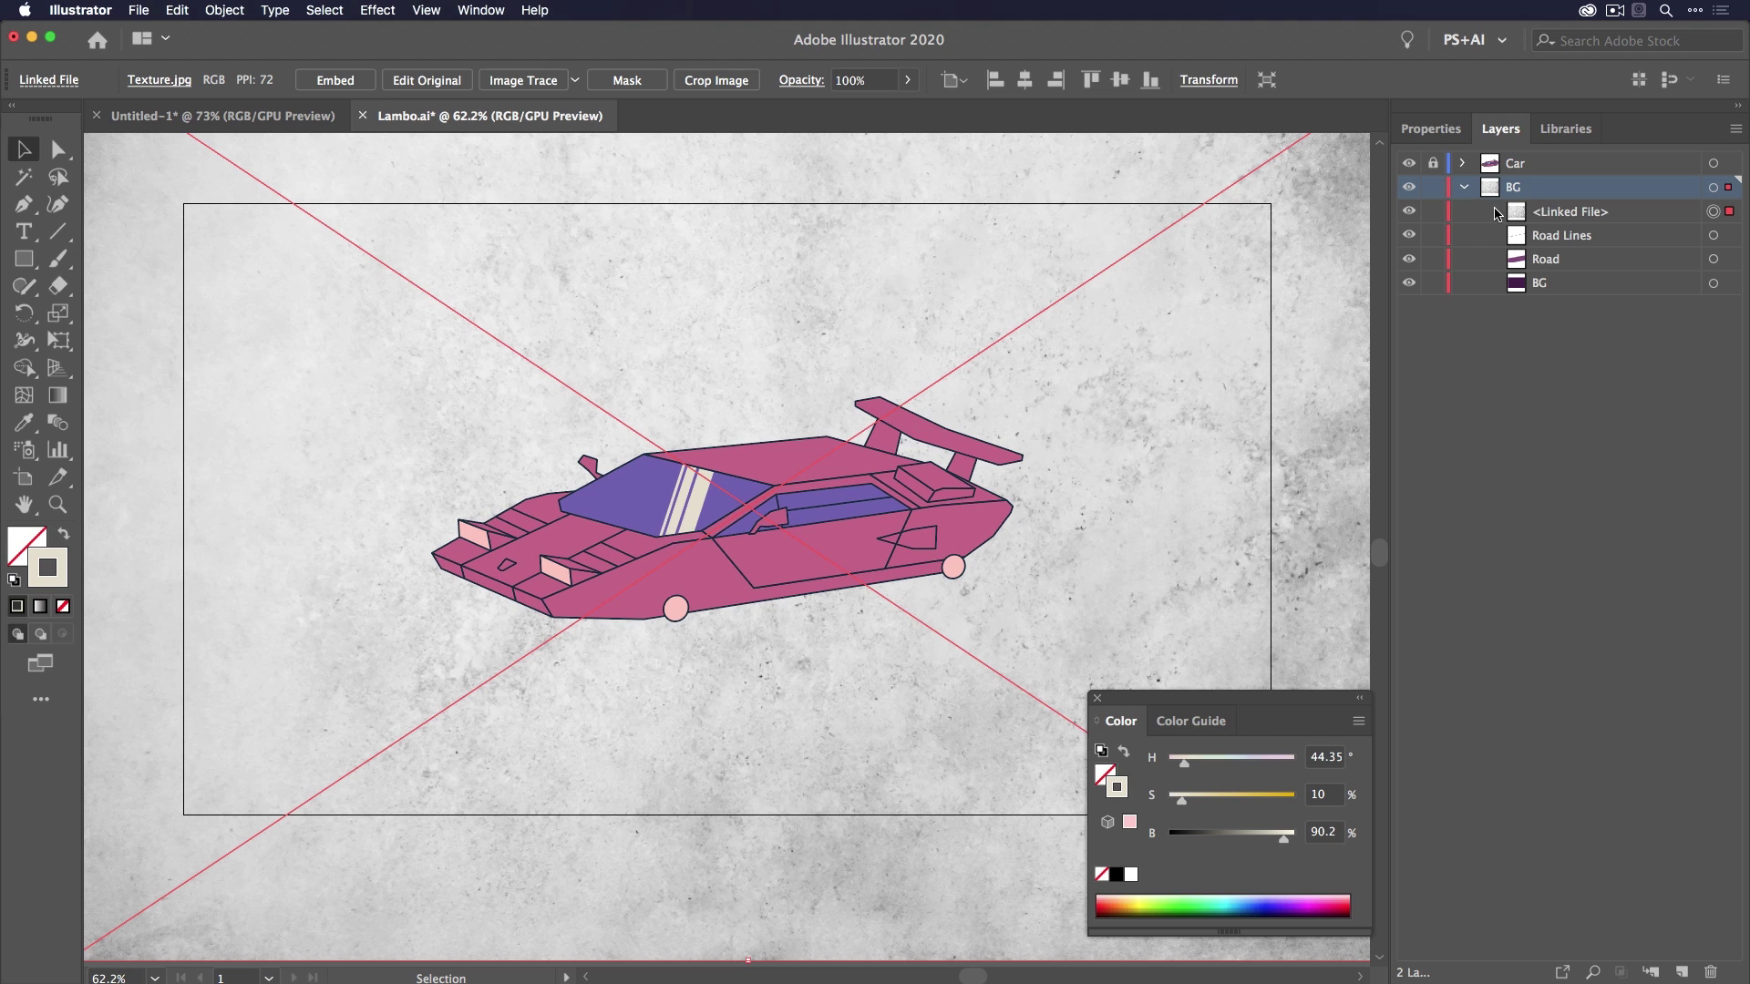
click(1408, 211)
click(1549, 284)
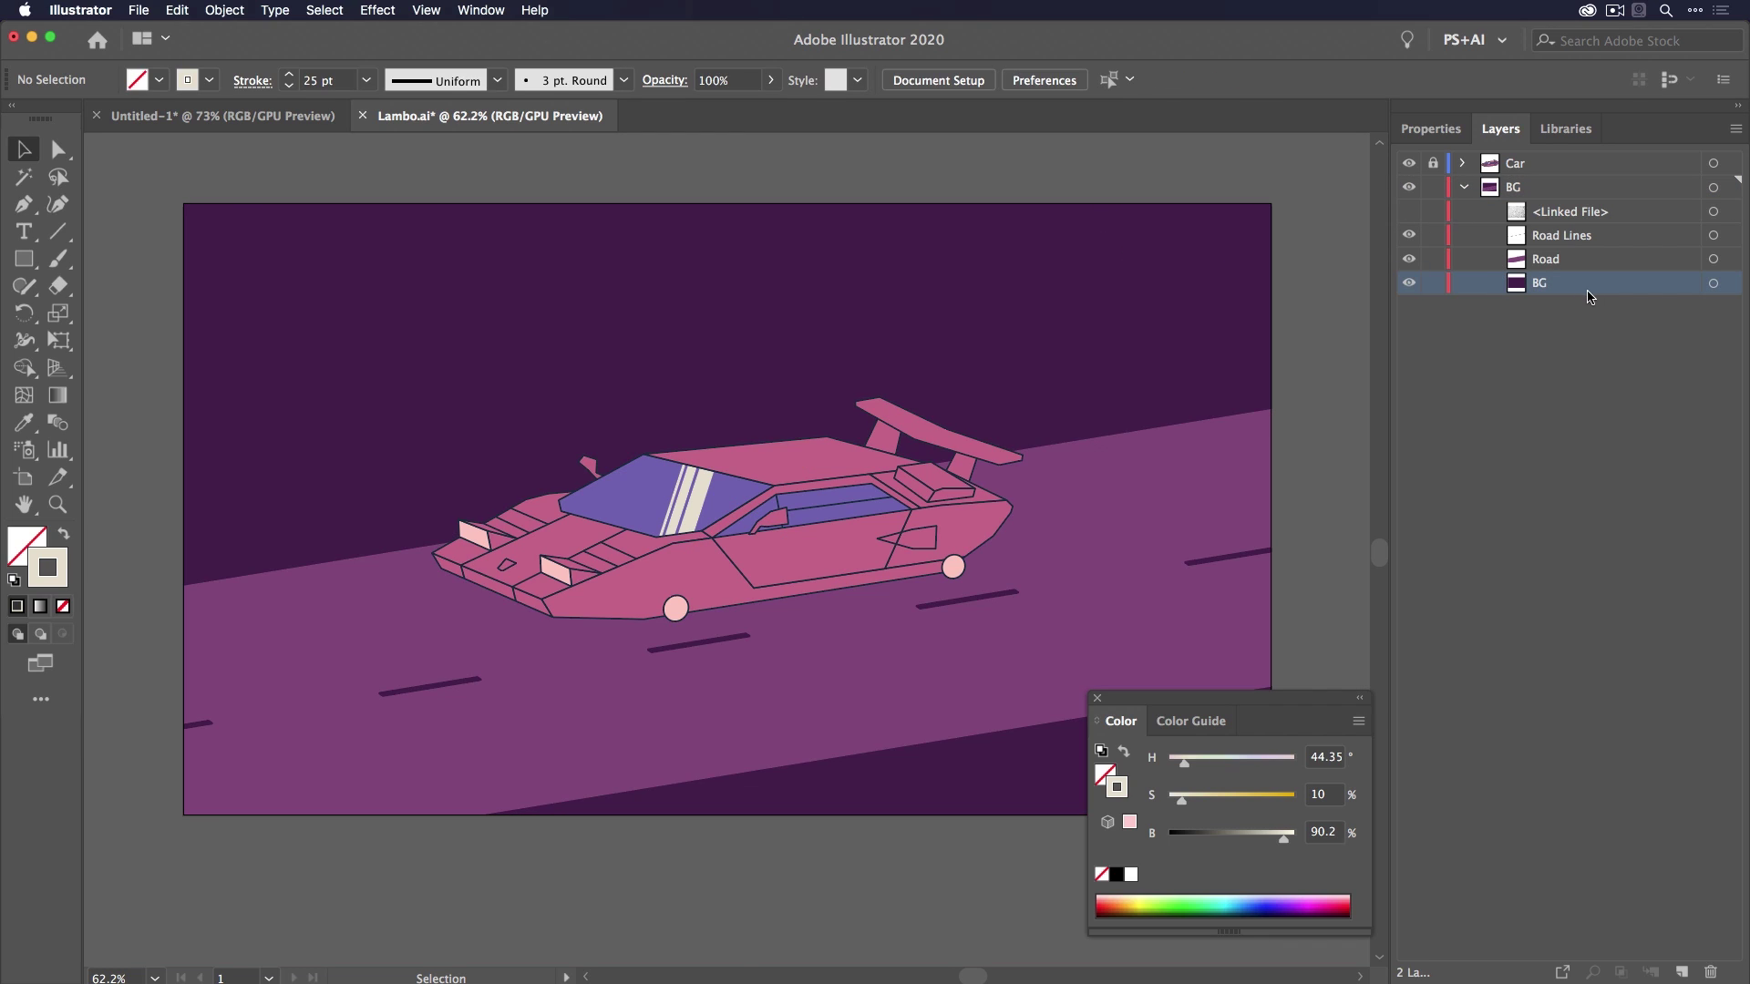
drag(1587, 286, 1540, 215)
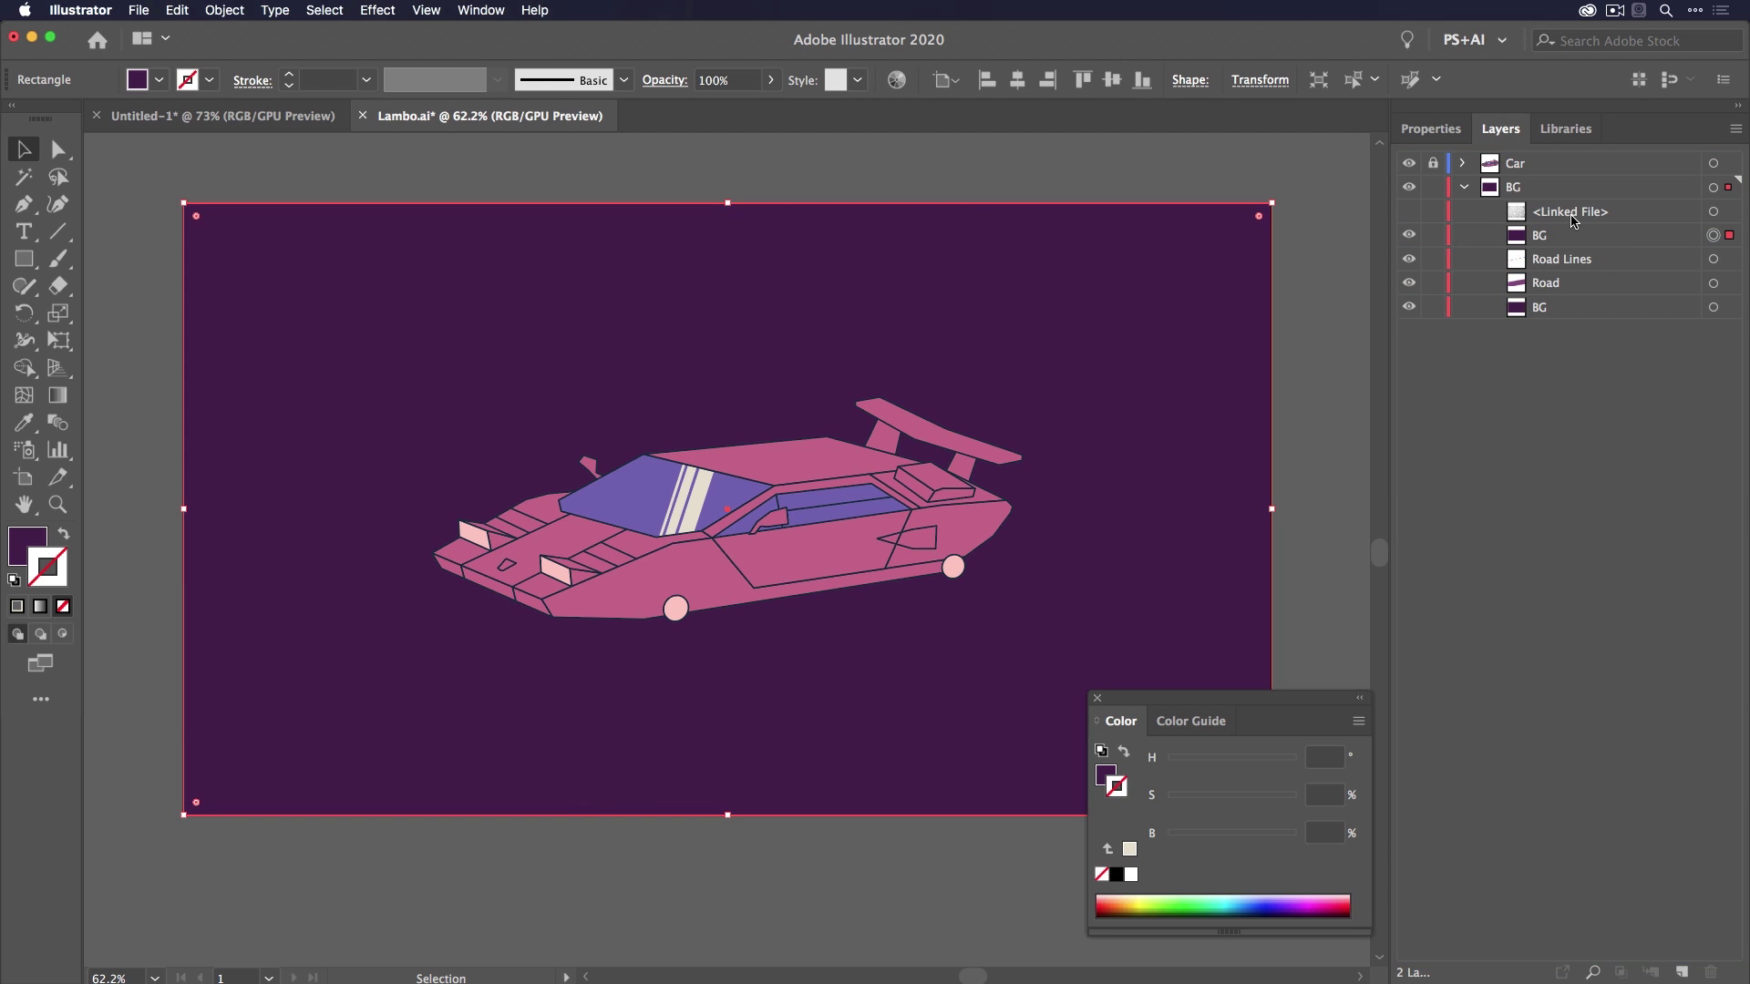
click(1116, 775)
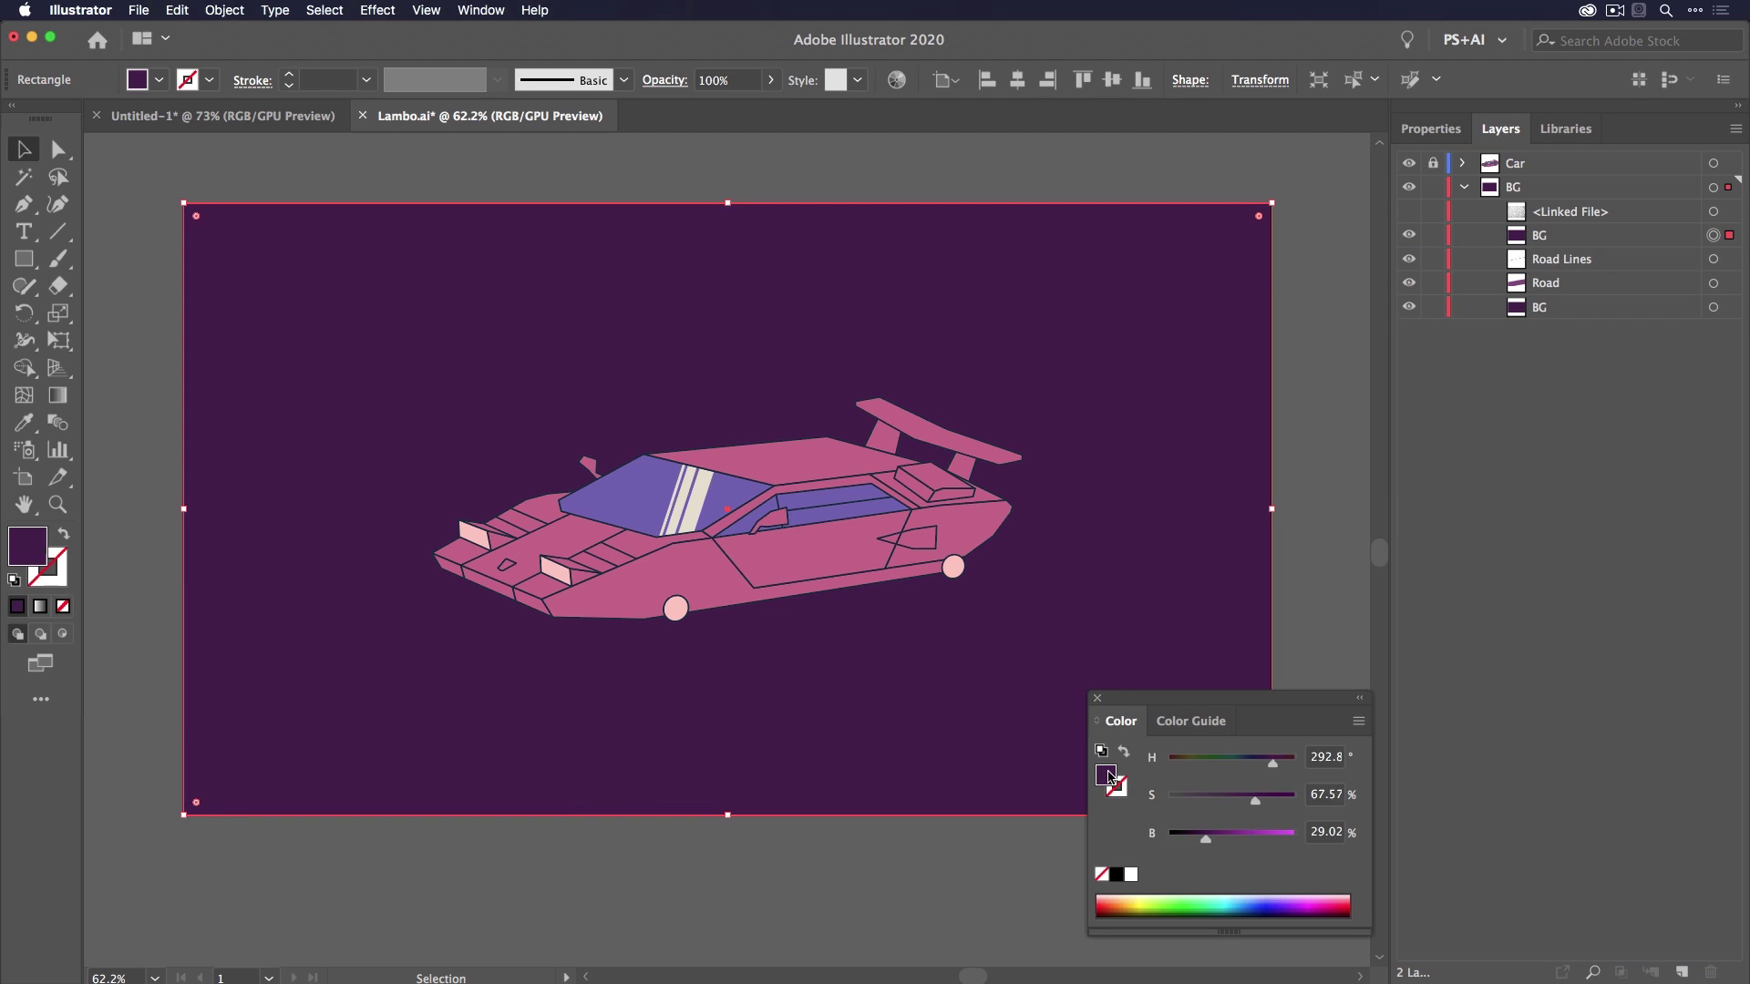
drag(1232, 834, 1254, 834)
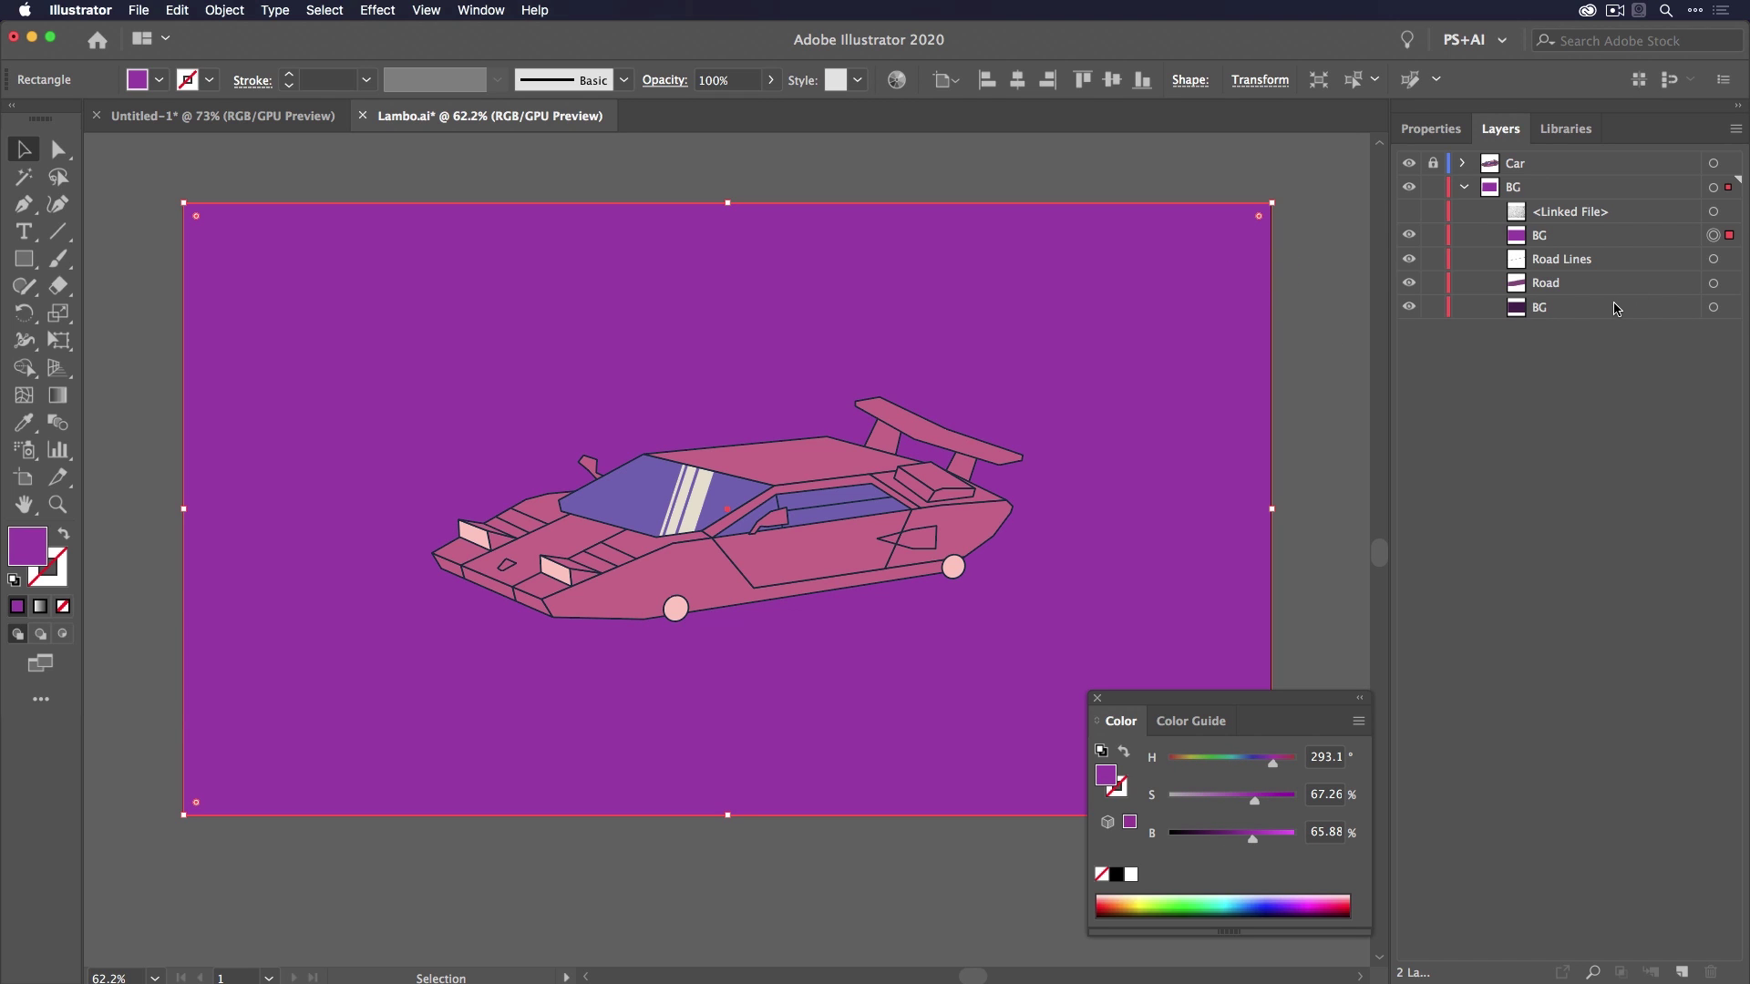
Delete the linked texture image from the BG layer.
click(1570, 211)
click(1408, 212)
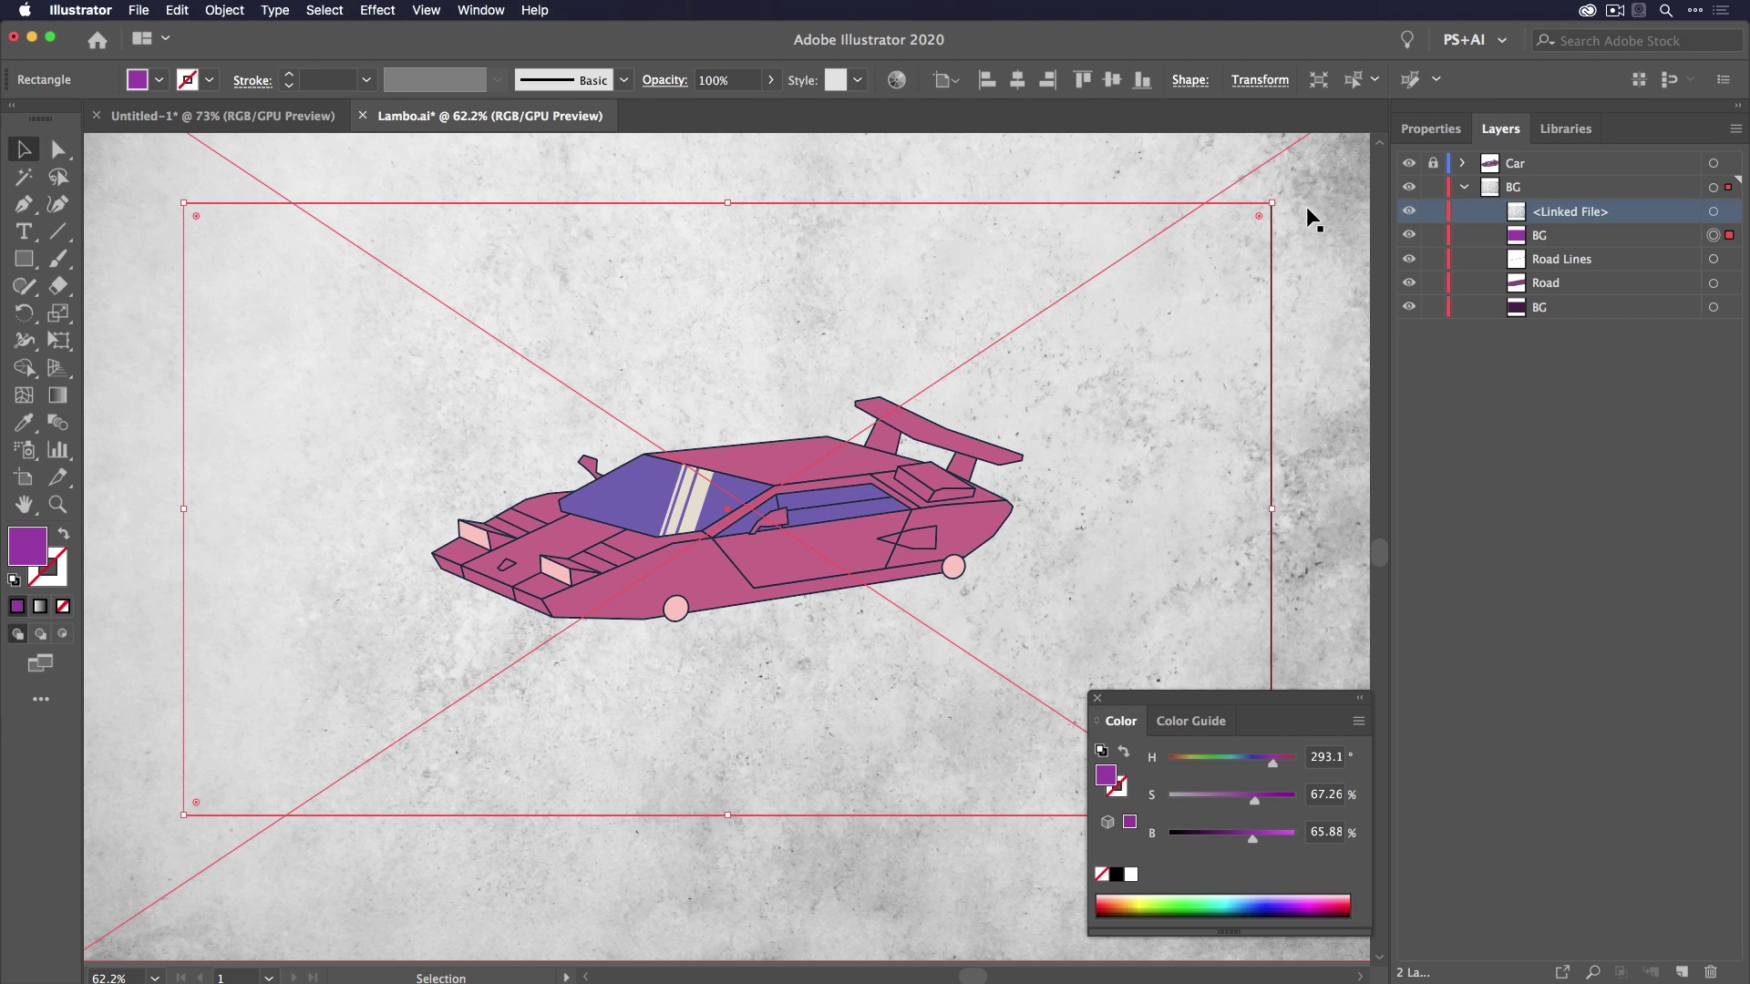
key(Delete)
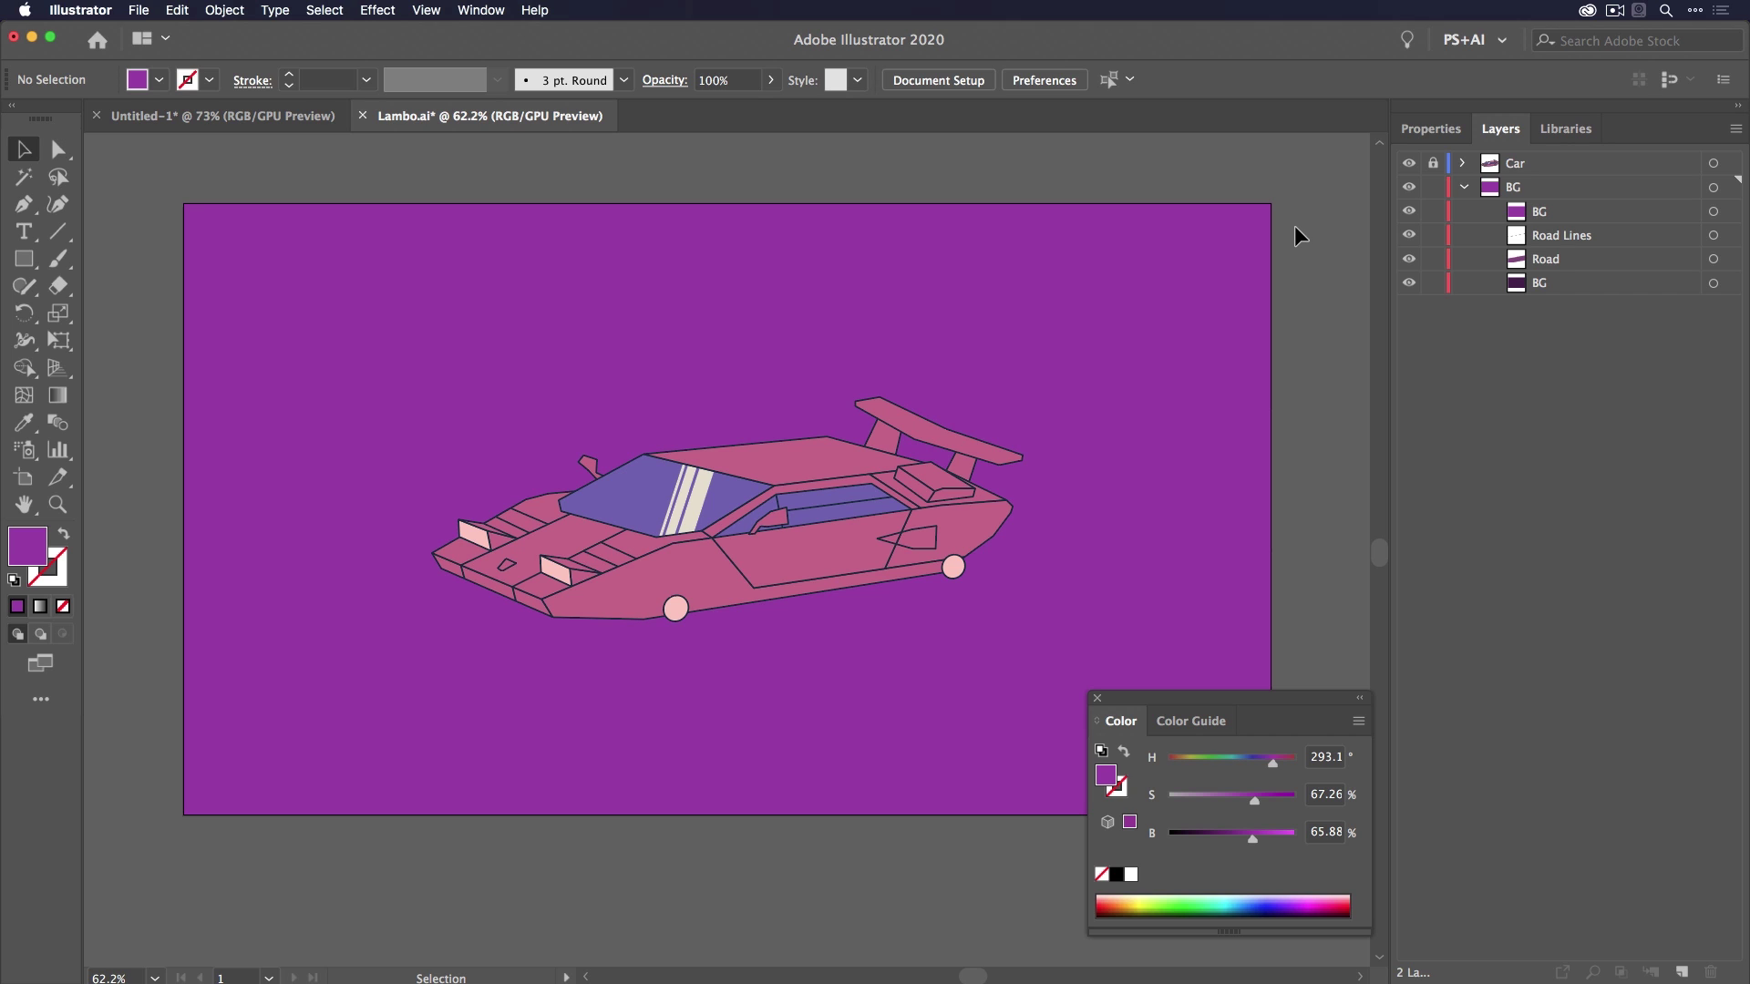
Give the purple BG rectangle an empty black opacity mask from its Transparency settings.
click(1249, 233)
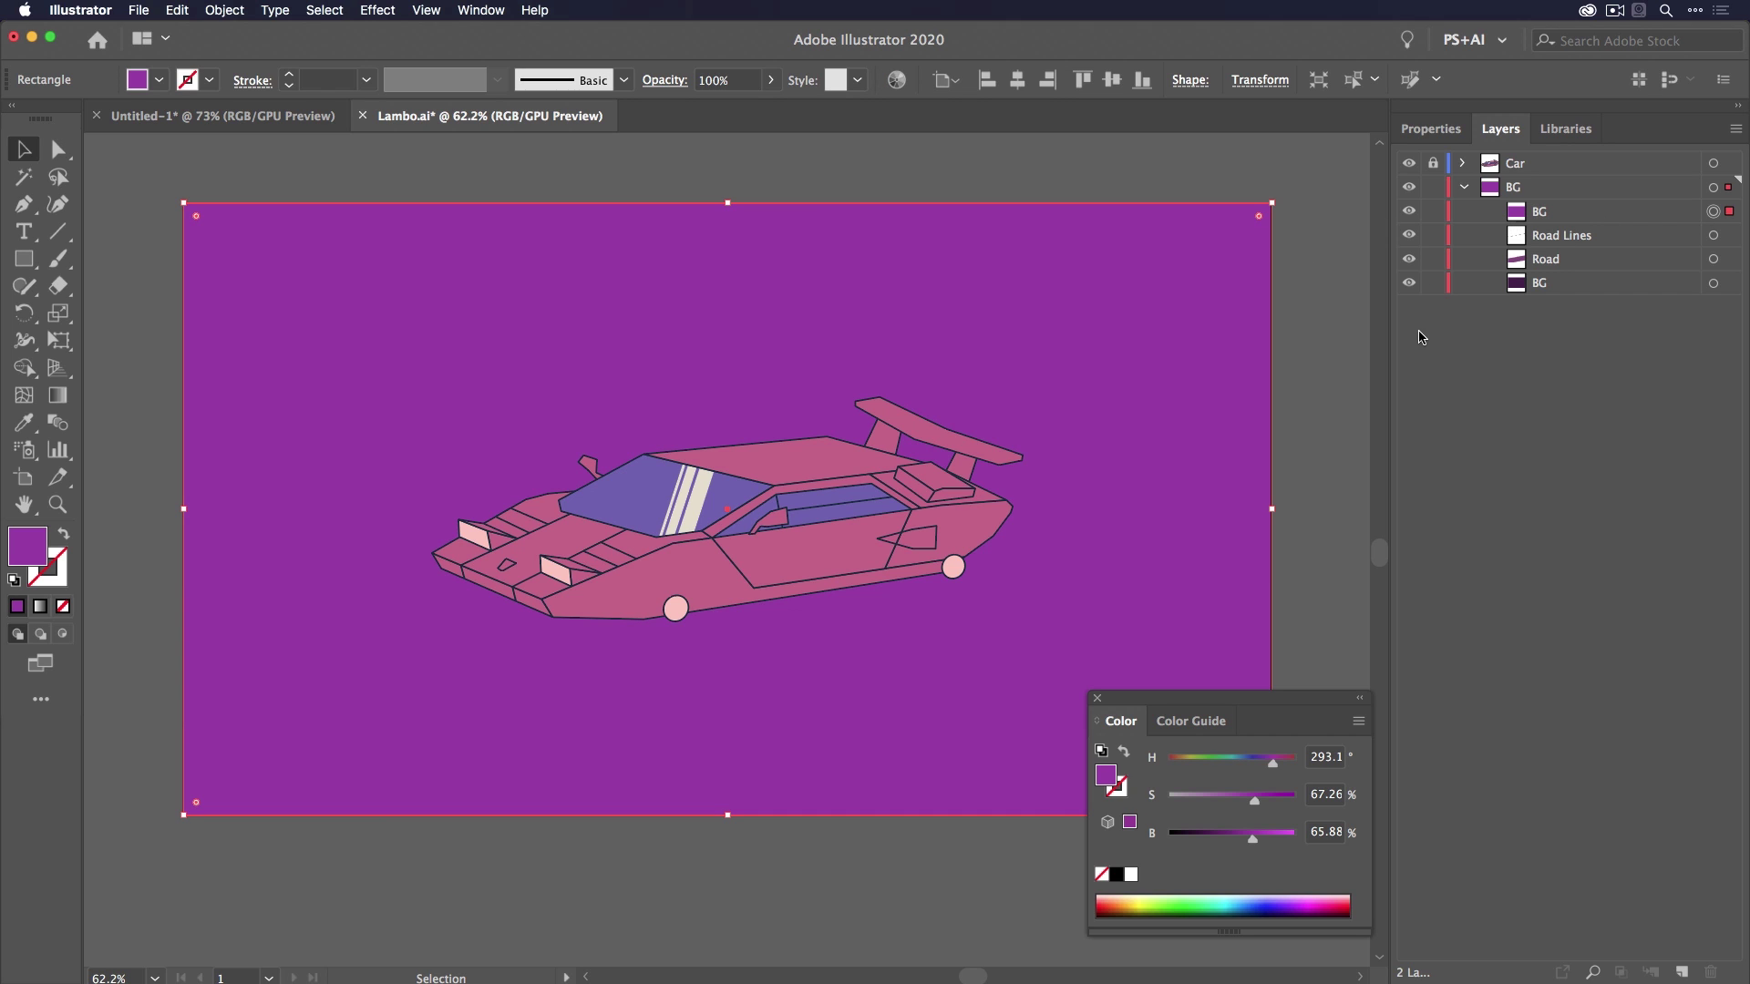
click(1431, 131)
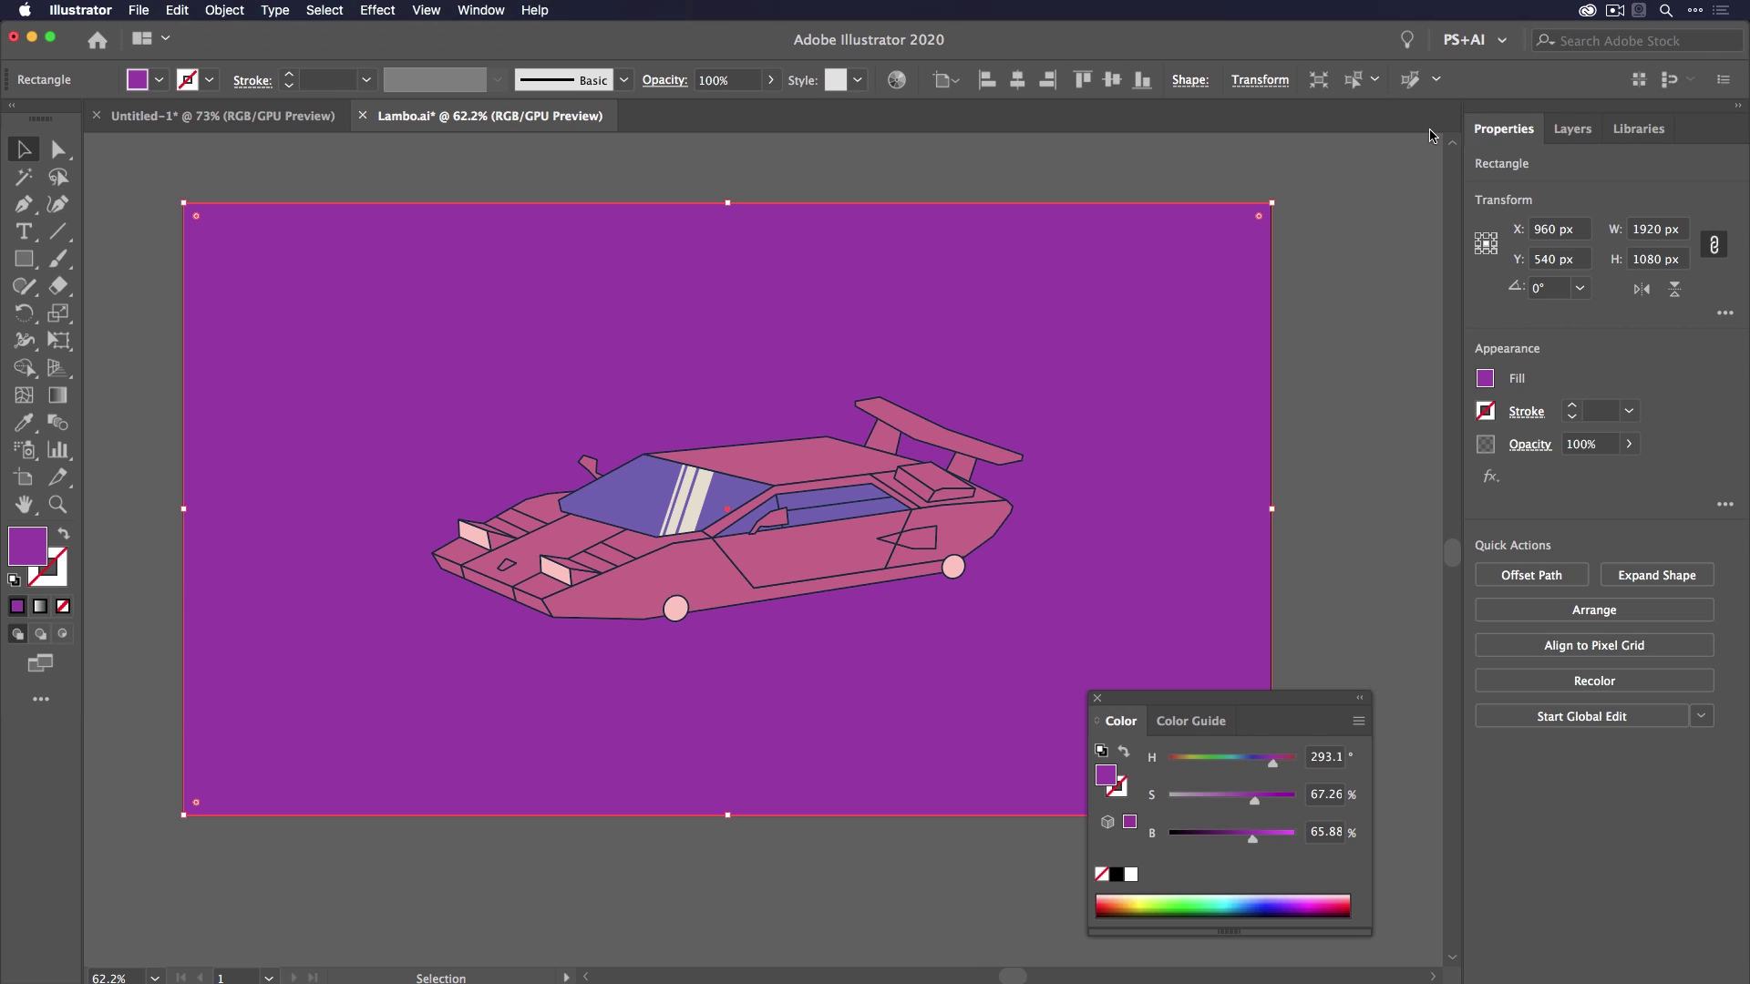
click(1530, 447)
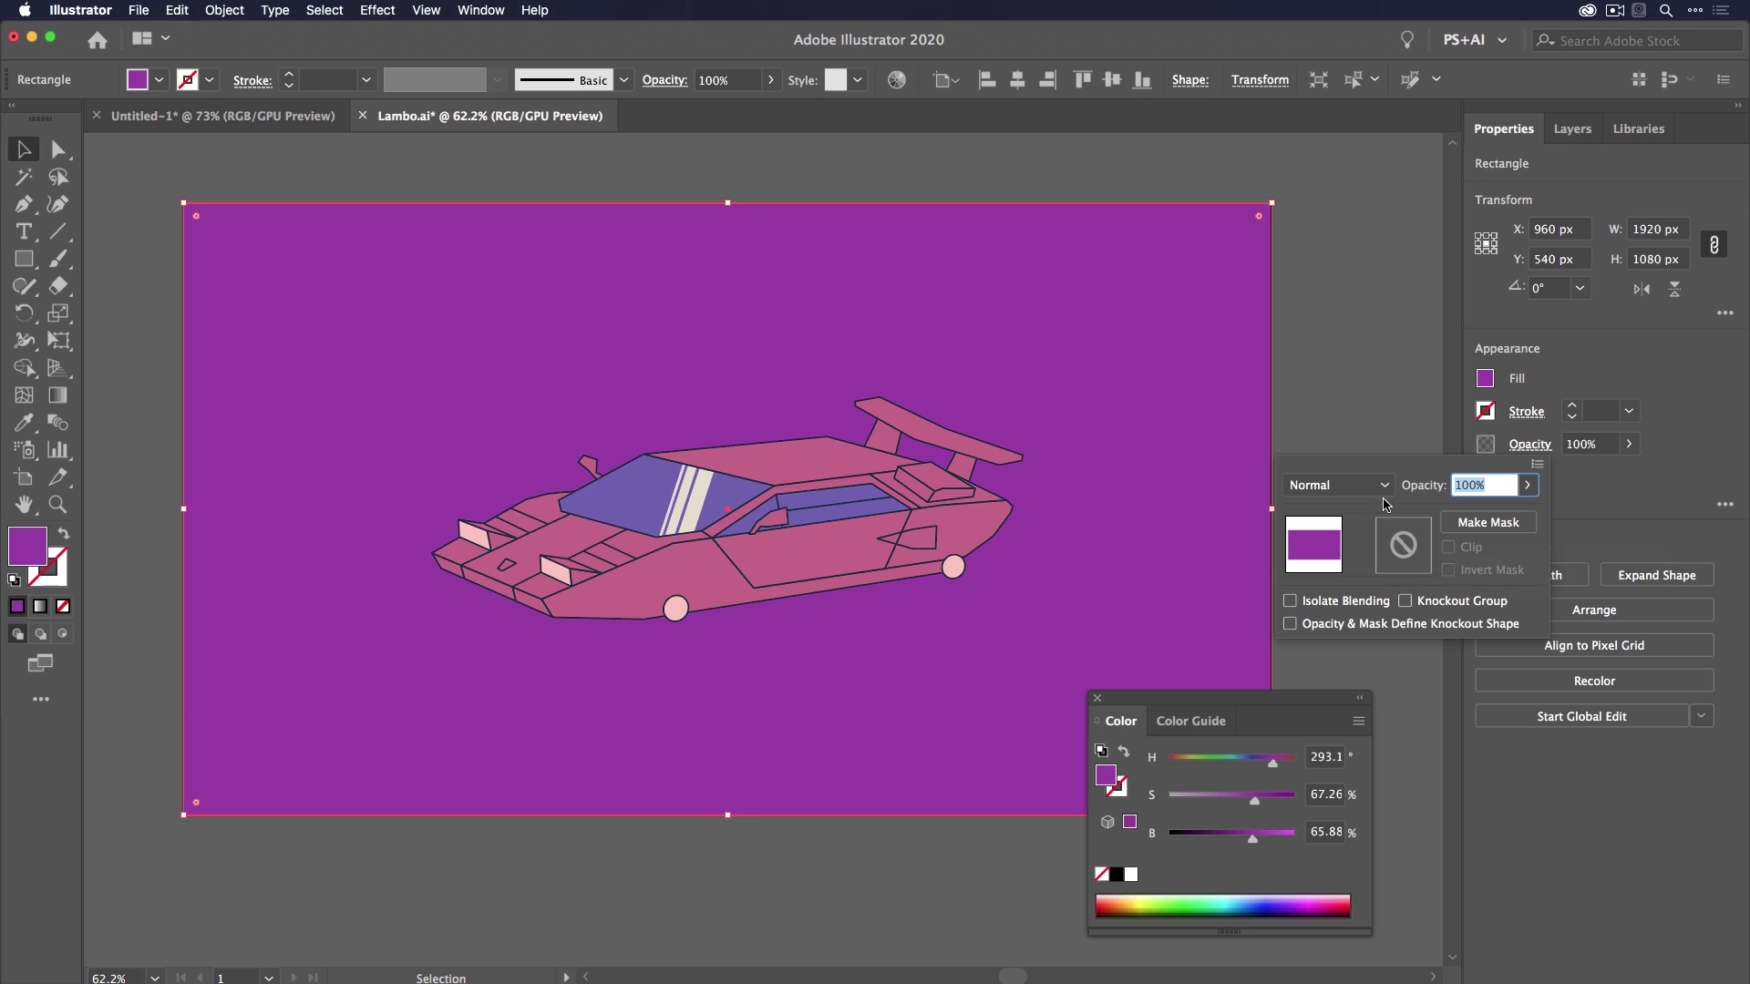
double_click(1408, 545)
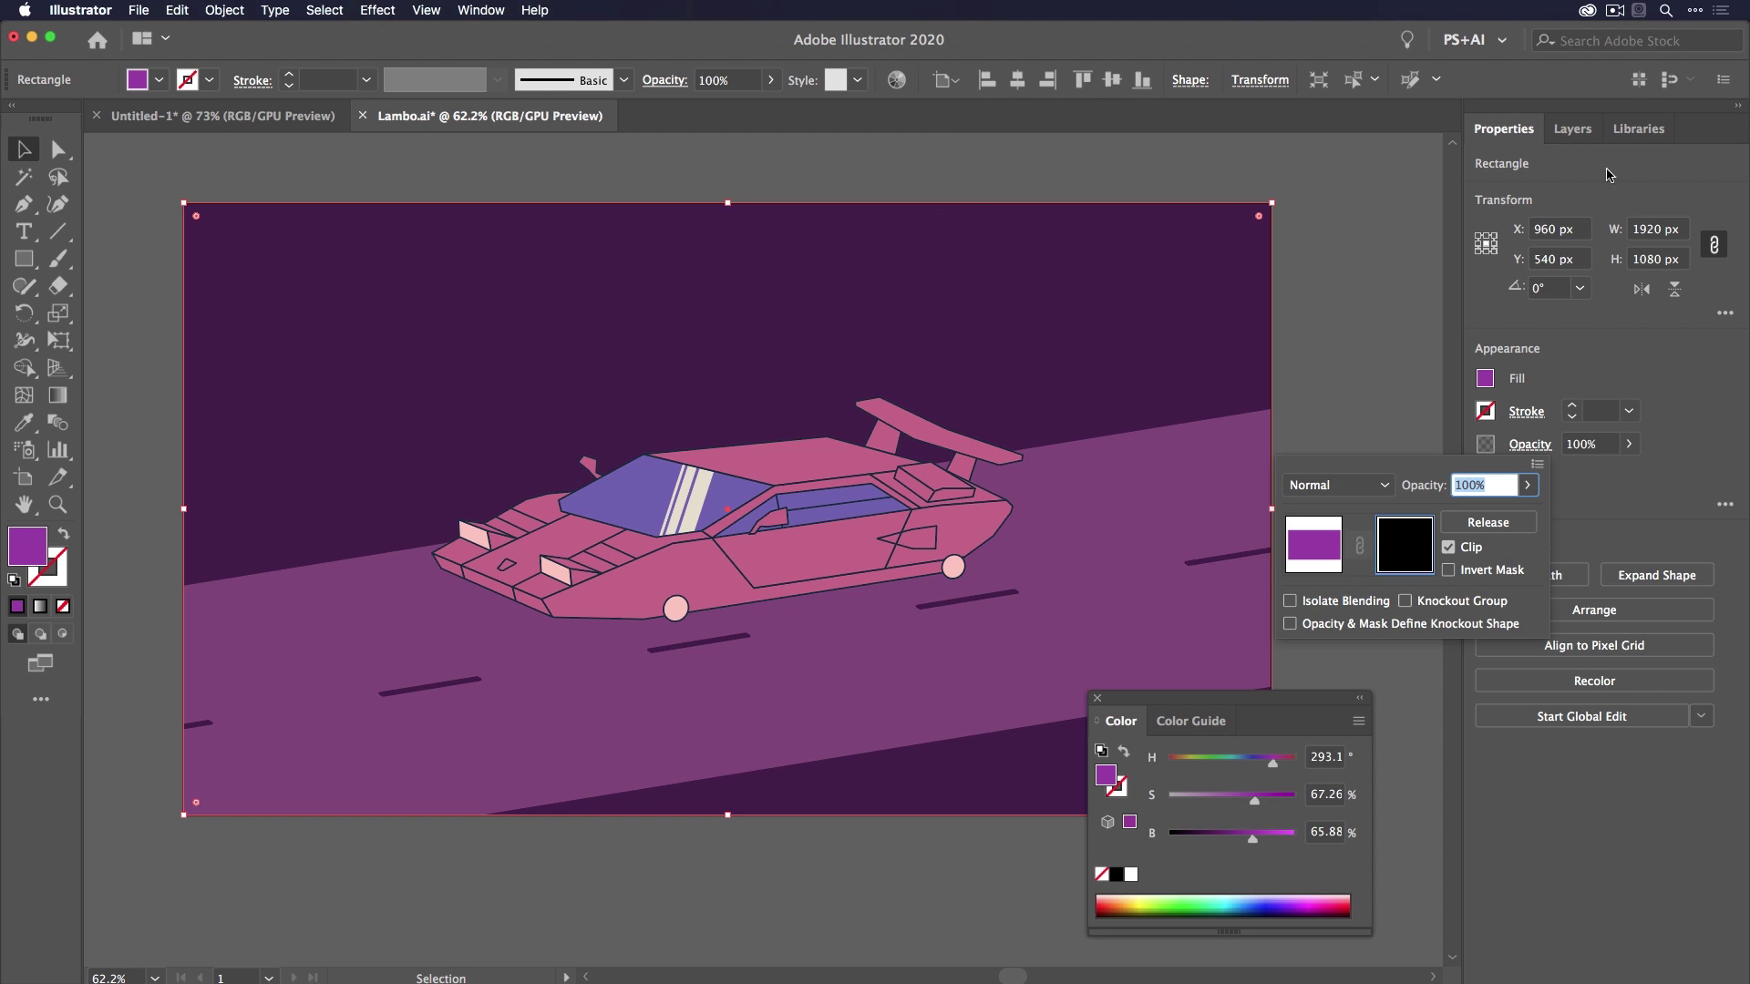
Place Texture.jpg inside the rectangle's opacity mask, then return to editing the artwork.
click(1572, 132)
click(1572, 128)
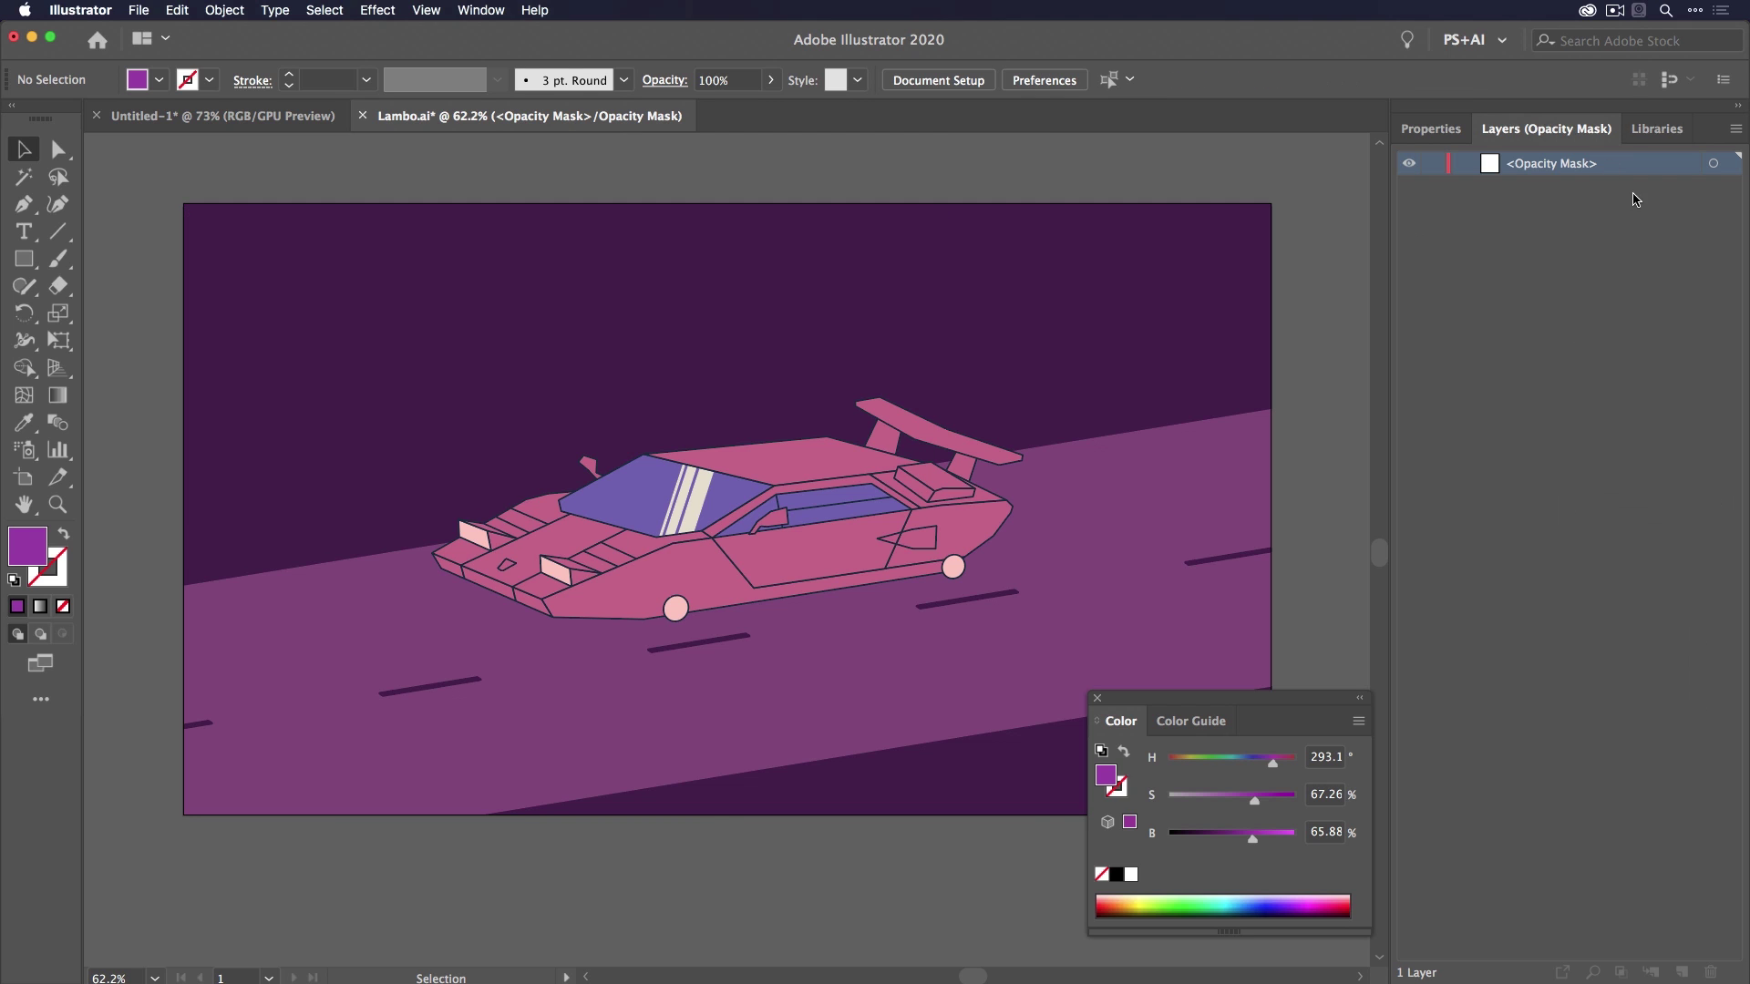
click(1714, 167)
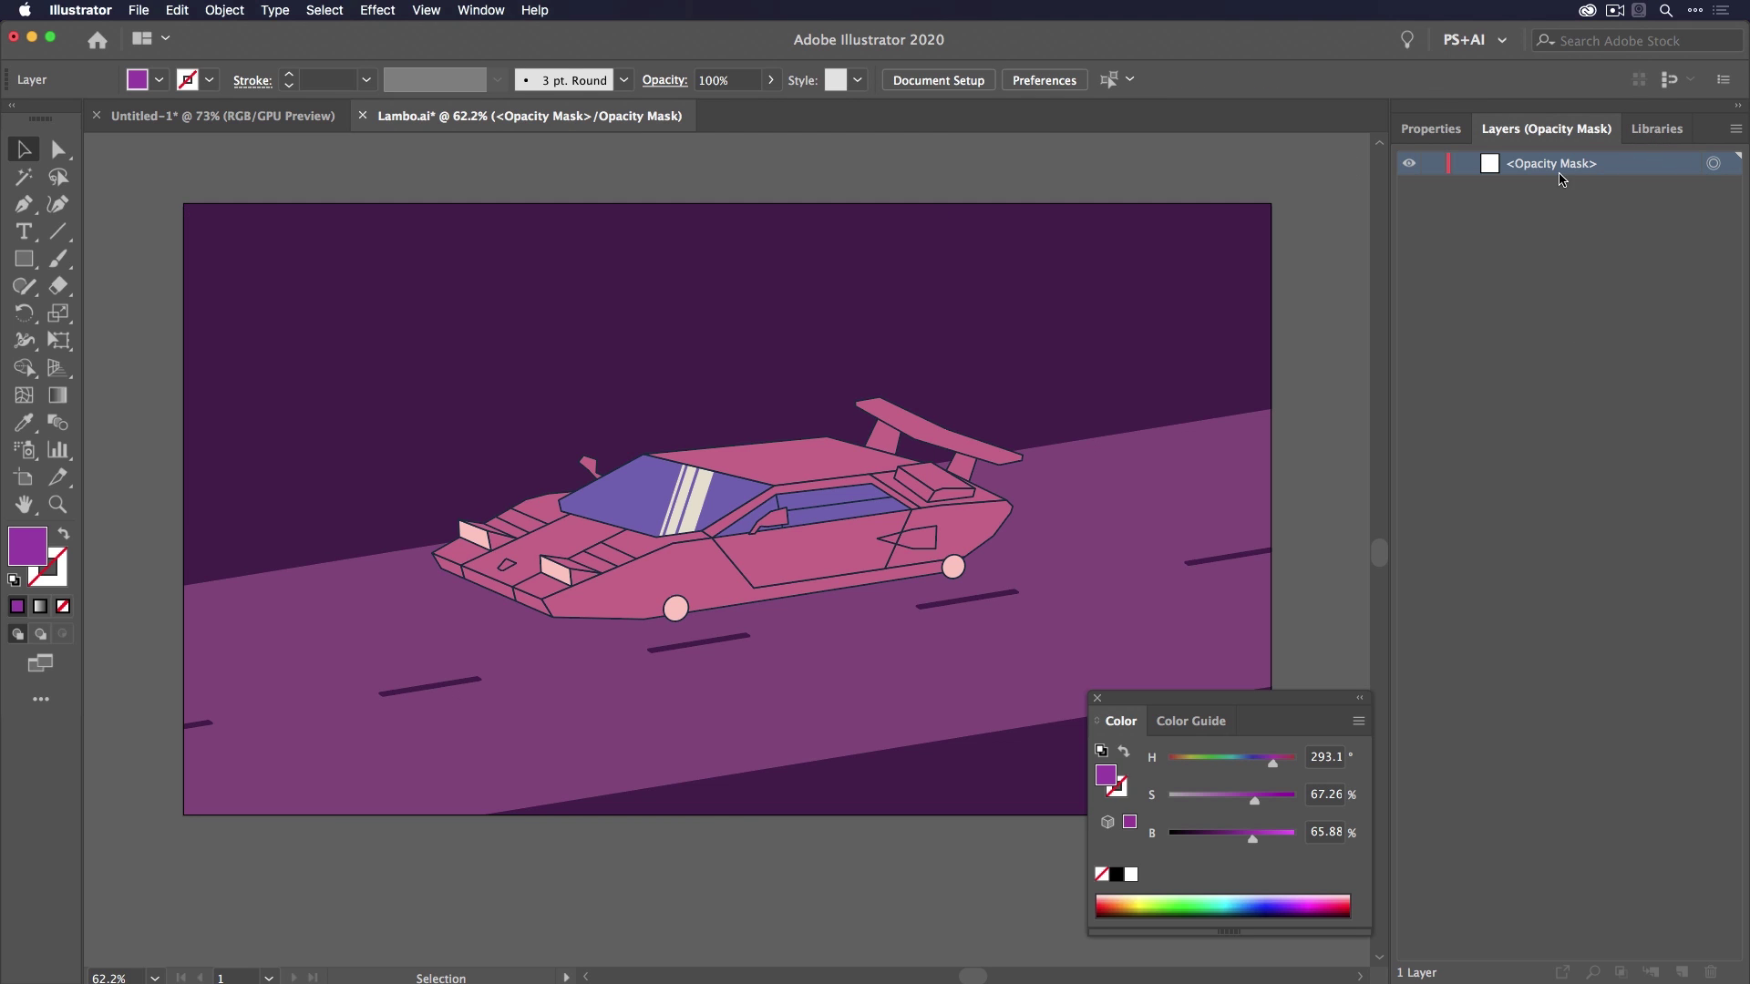
click(1020, 320)
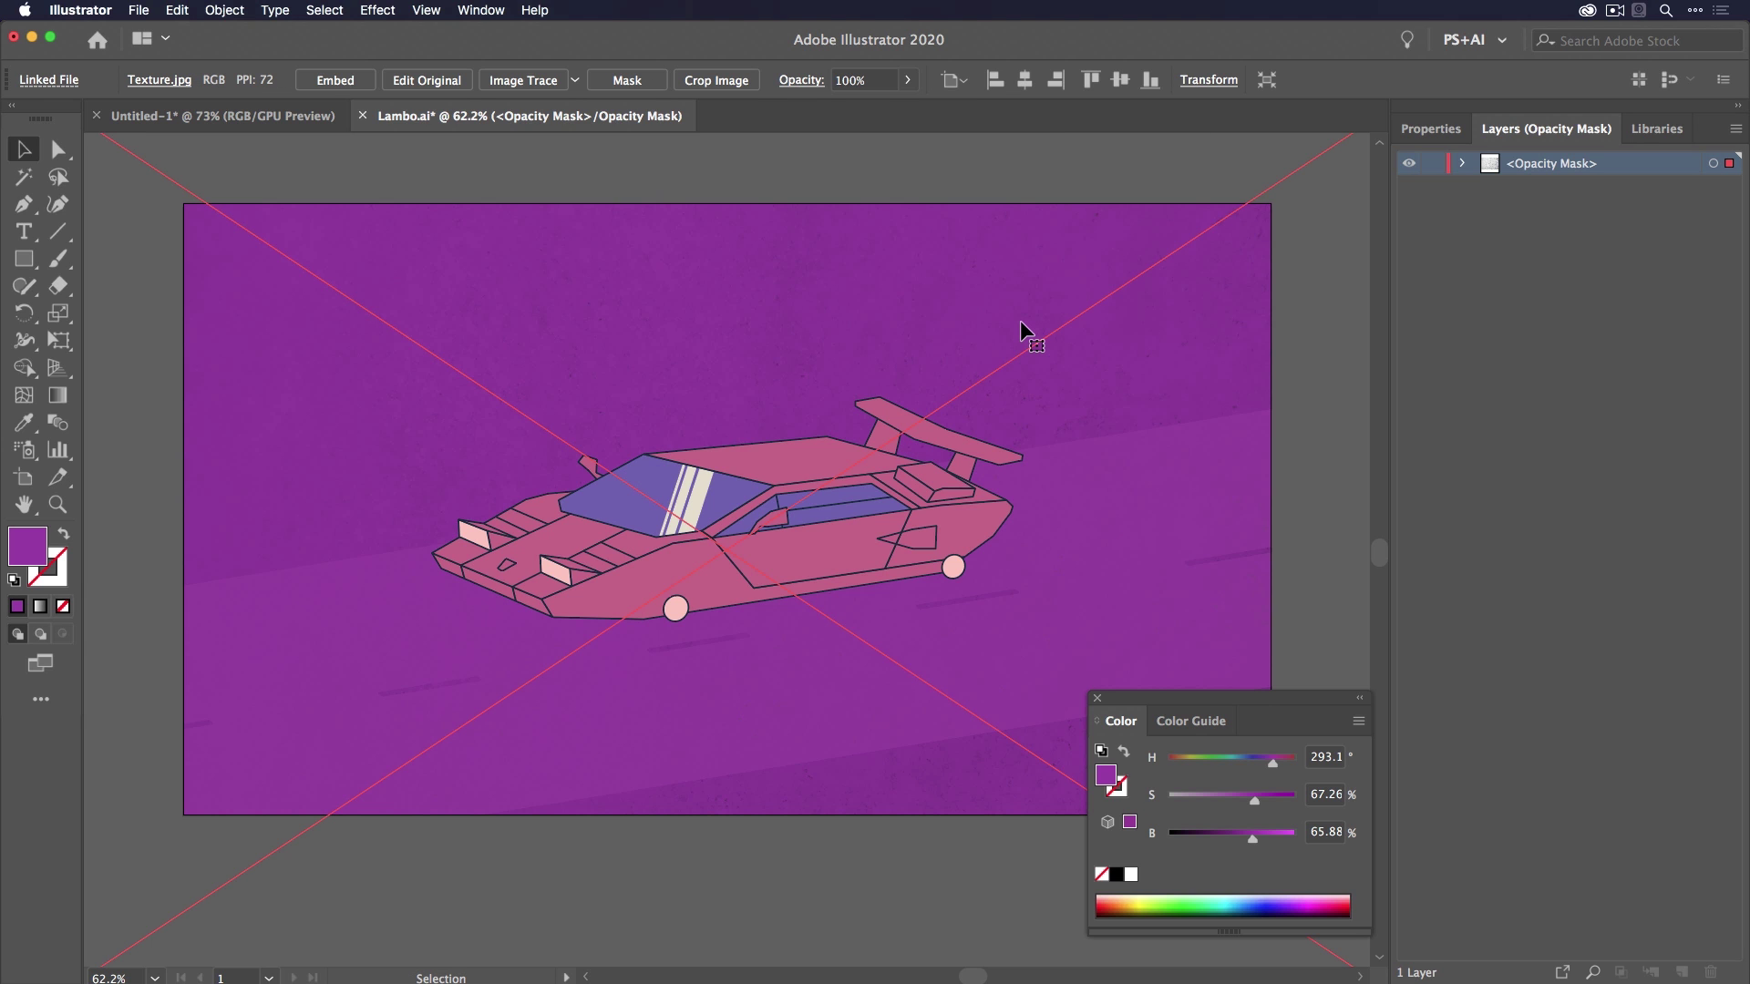
click(1428, 130)
click(1529, 446)
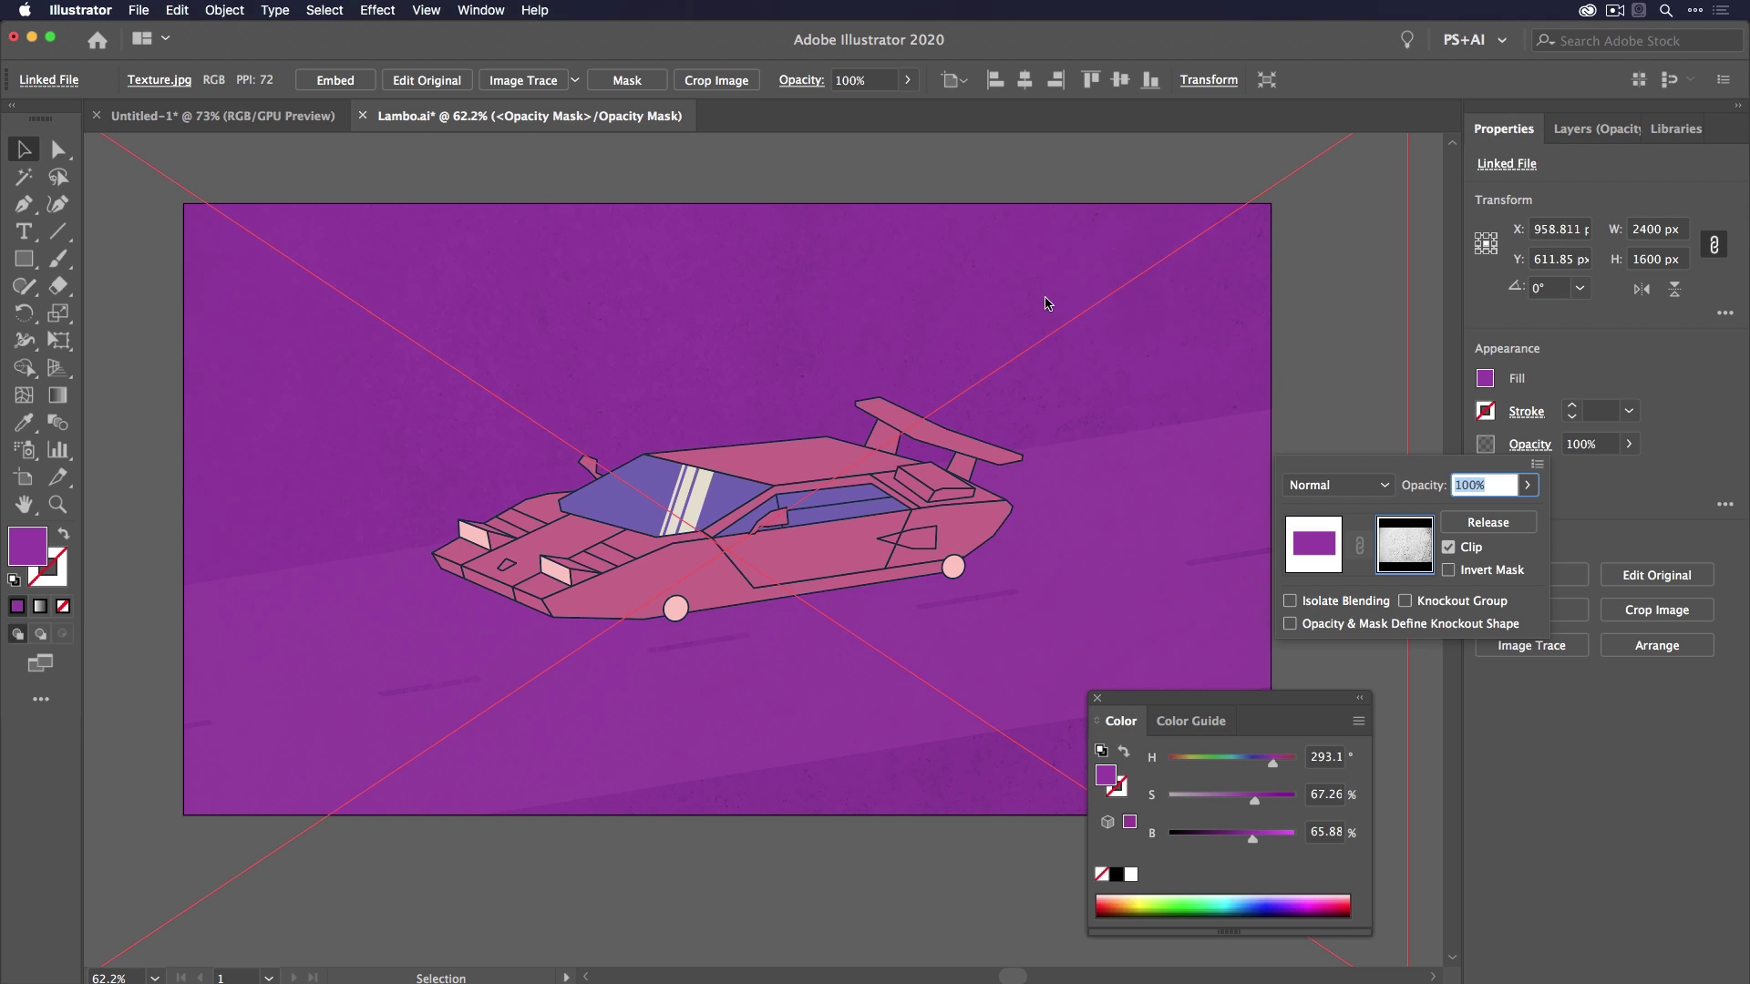
click(1395, 545)
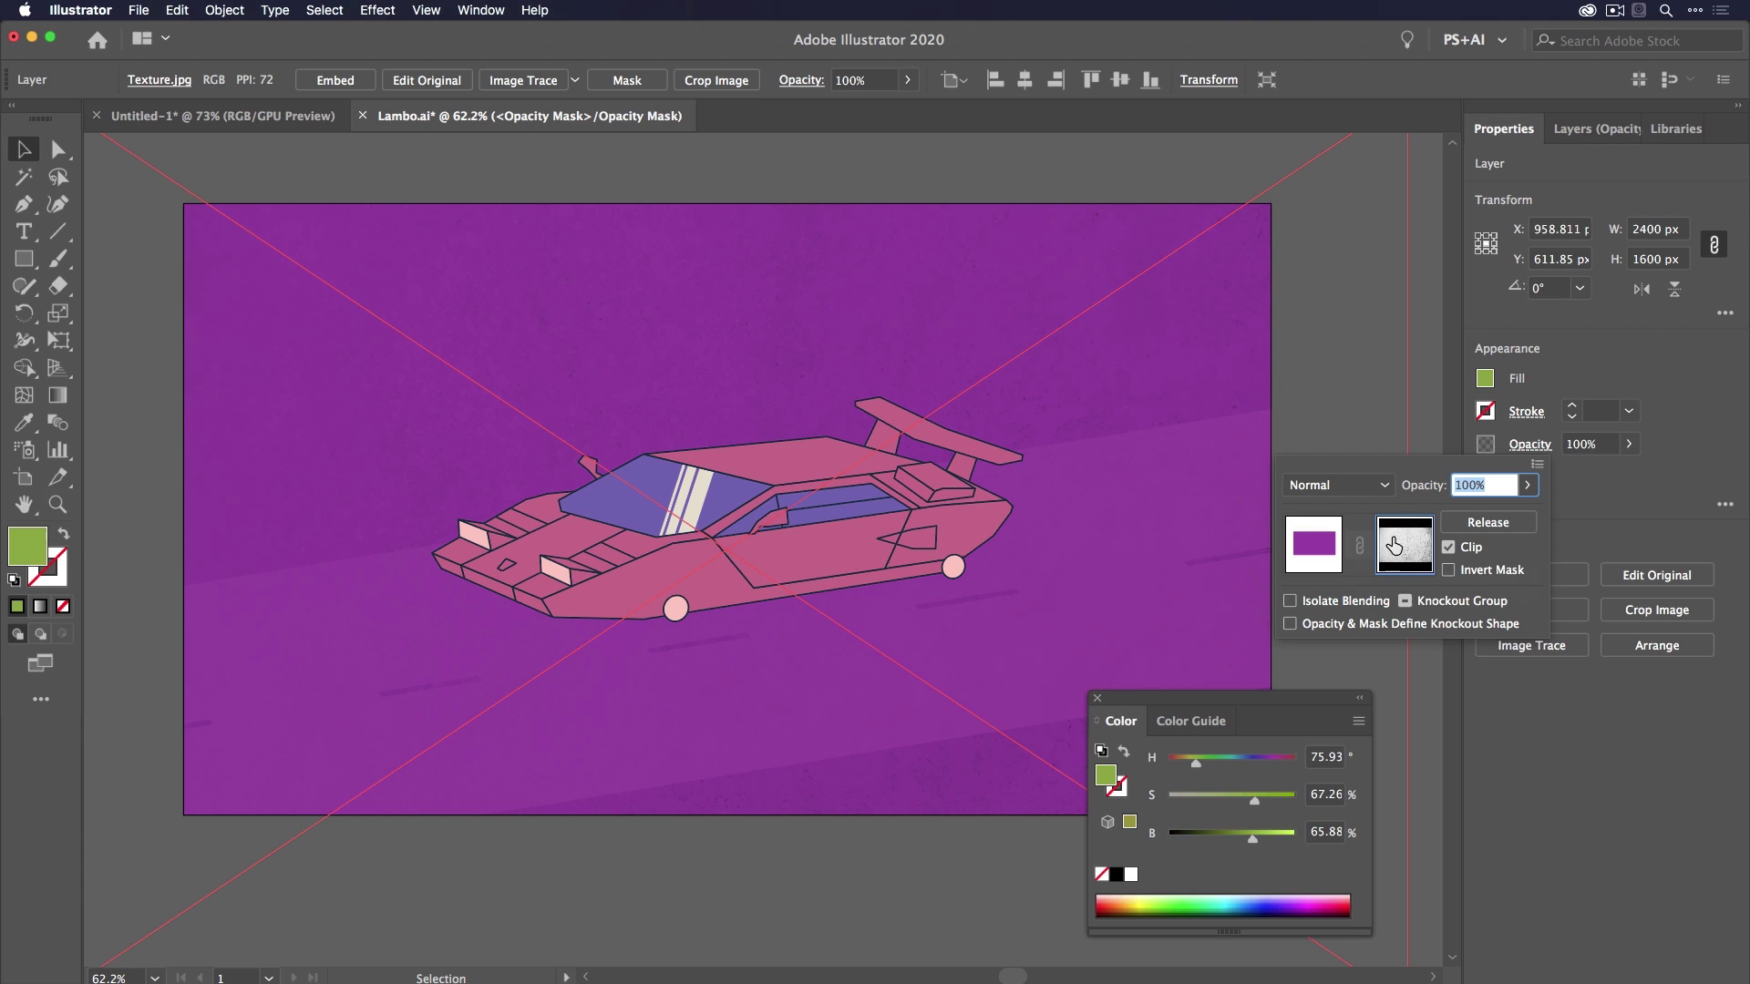
click(1311, 549)
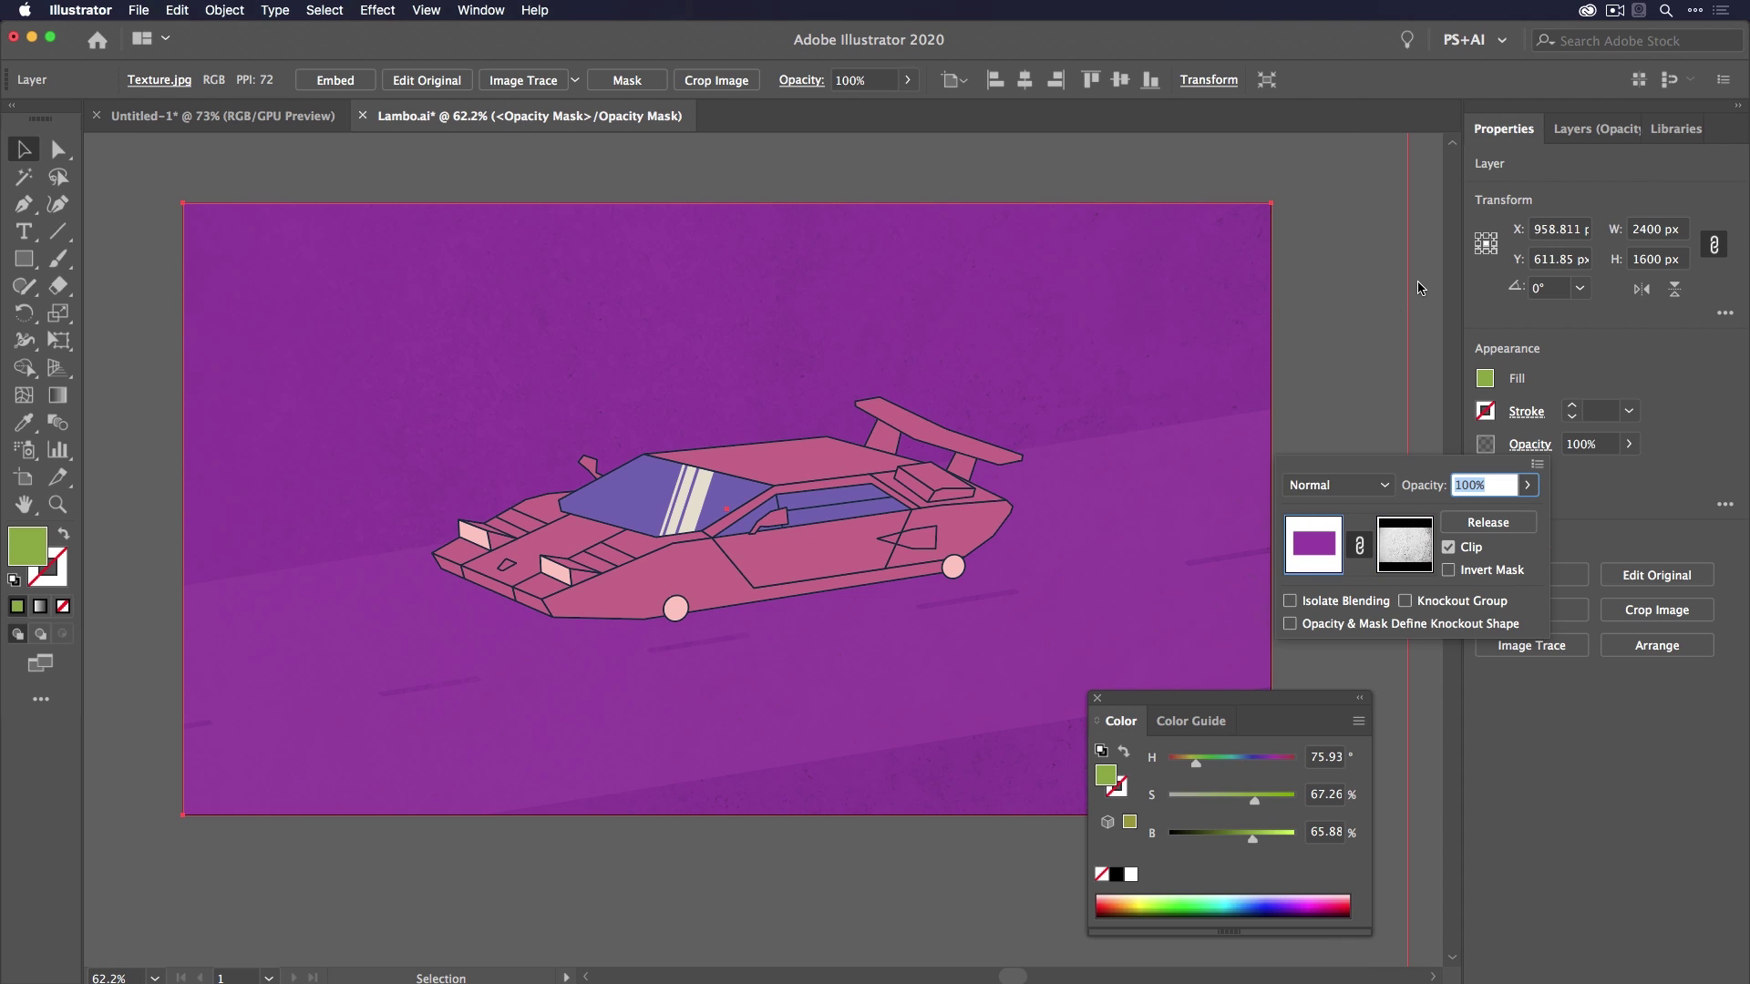
Select the background rectangle and shift its fill hue toward green.
click(1295, 294)
click(1262, 284)
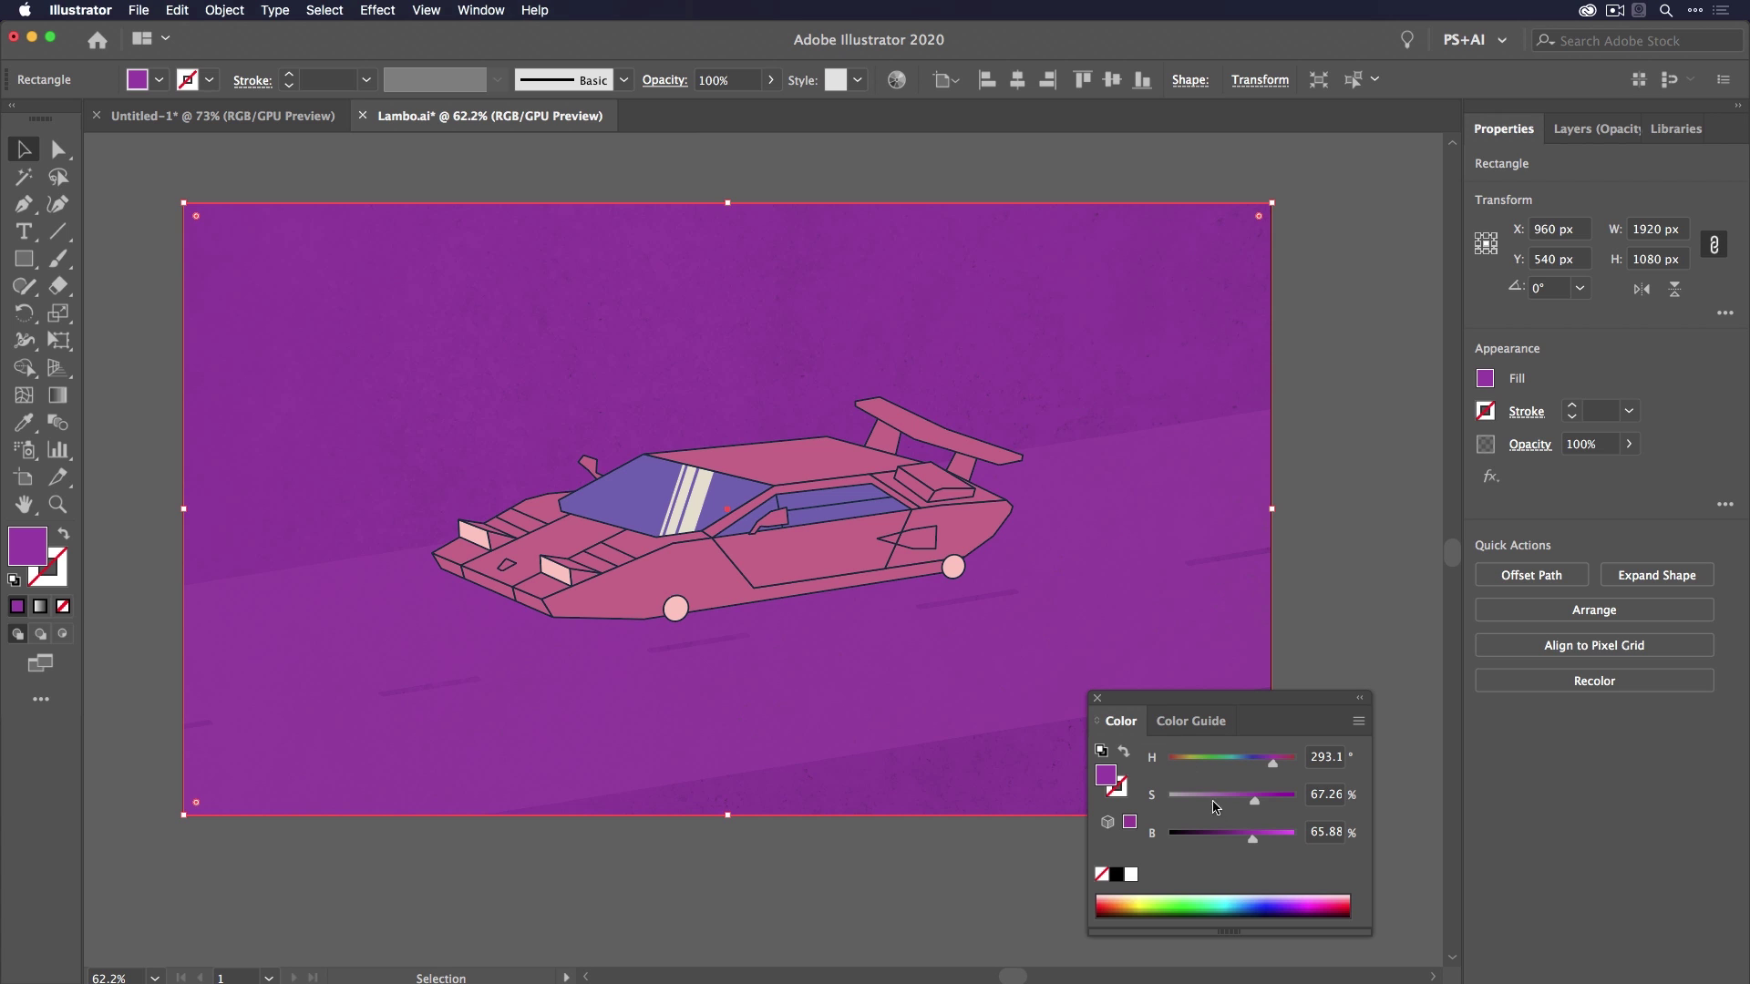
mouse_move(1241, 762)
mouse_down()
mouse_move(1205, 763)
mouse_move(1251, 762)
mouse_move(1219, 758)
mouse_up()
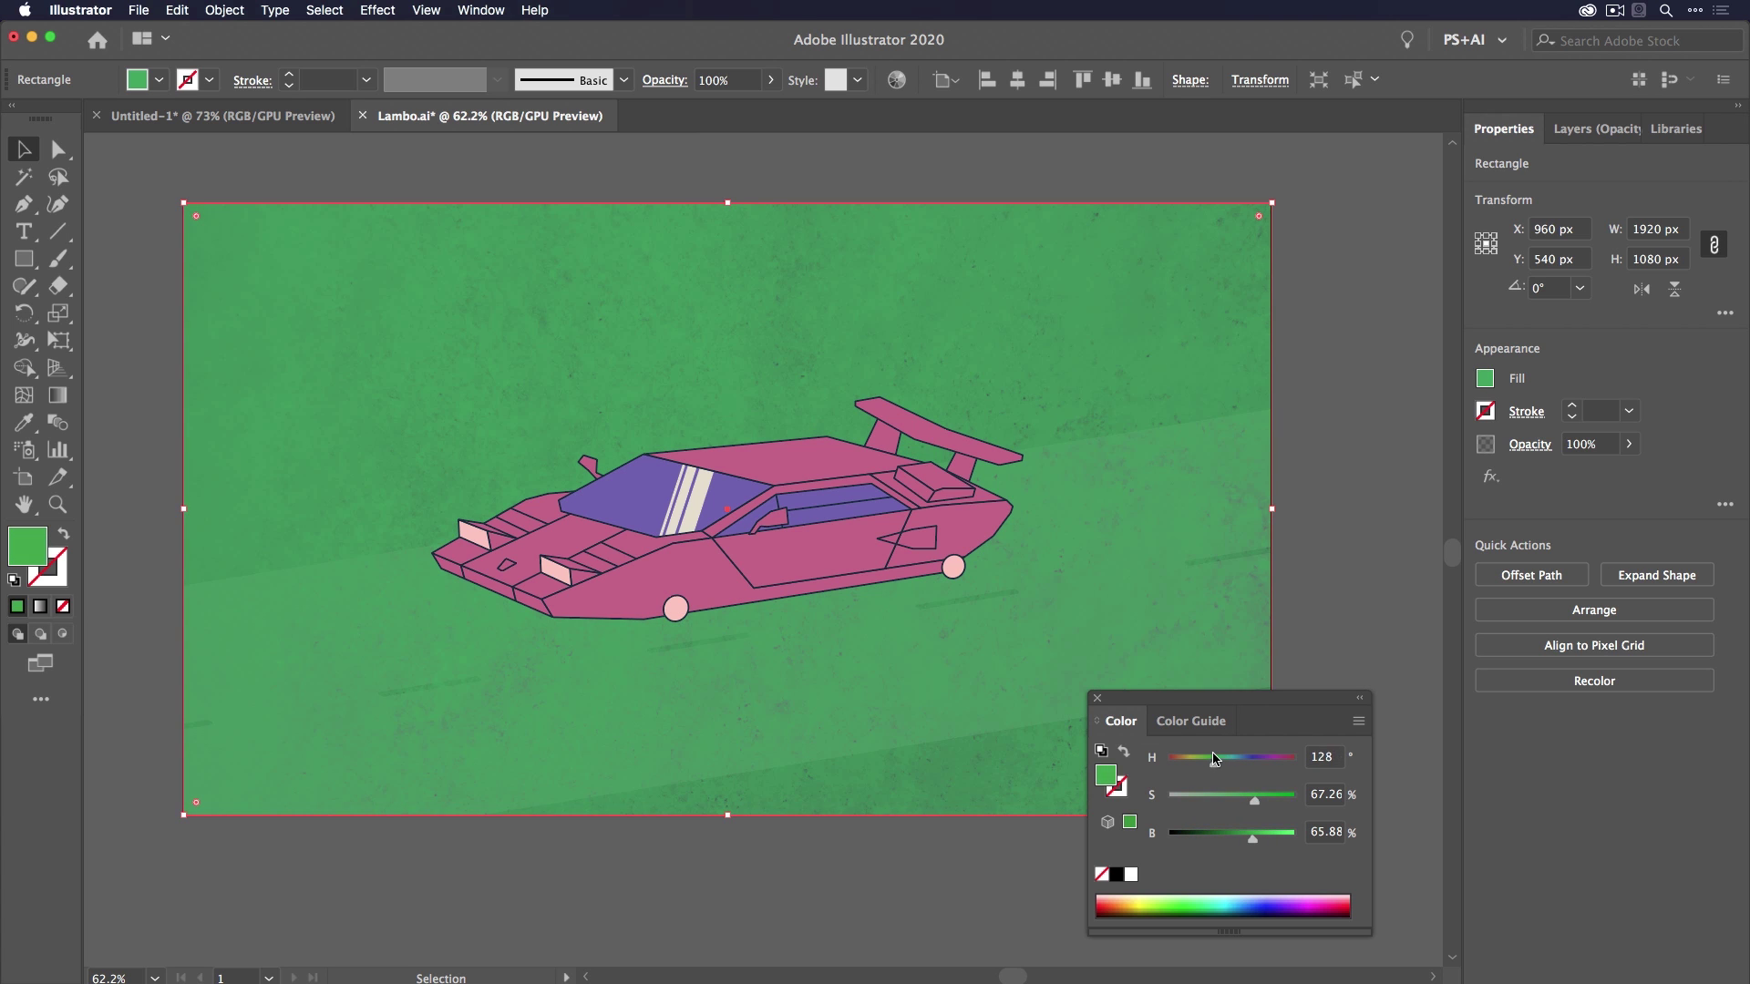
drag(1214, 759, 1210, 759)
Invert the texture opacity mask and shift the fill hue to magenta, about 321.7°.
click(1529, 443)
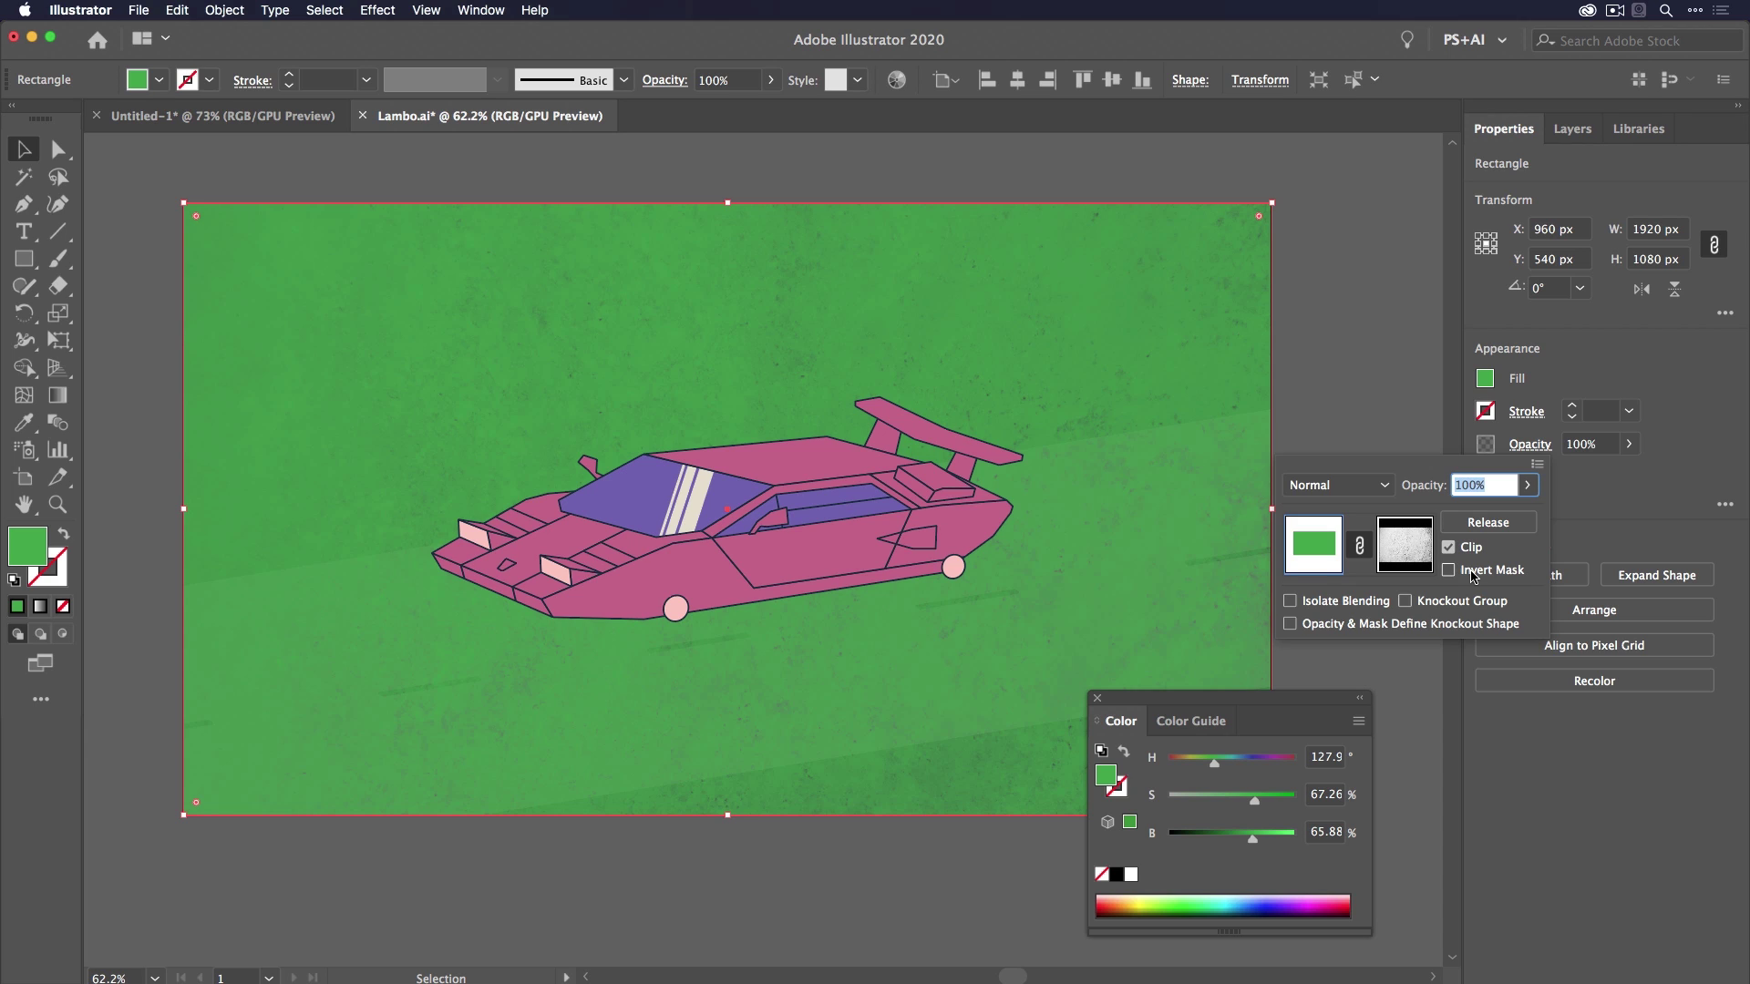
click(1475, 575)
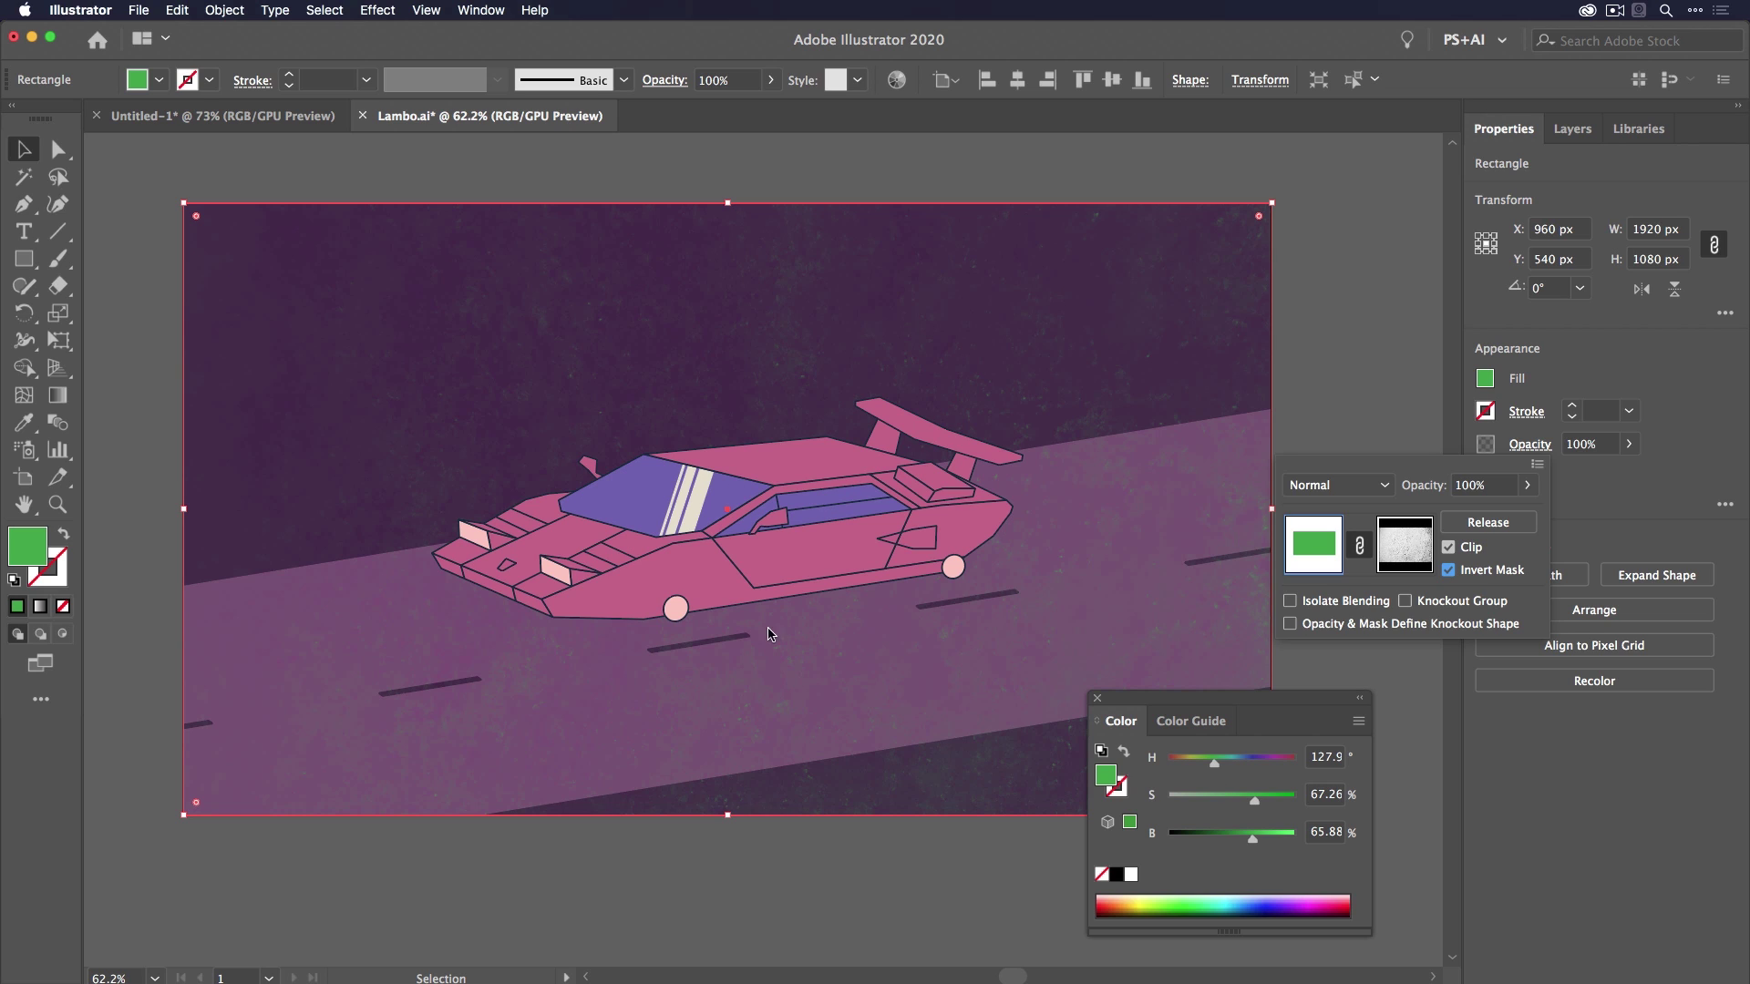
drag(1216, 762, 1281, 769)
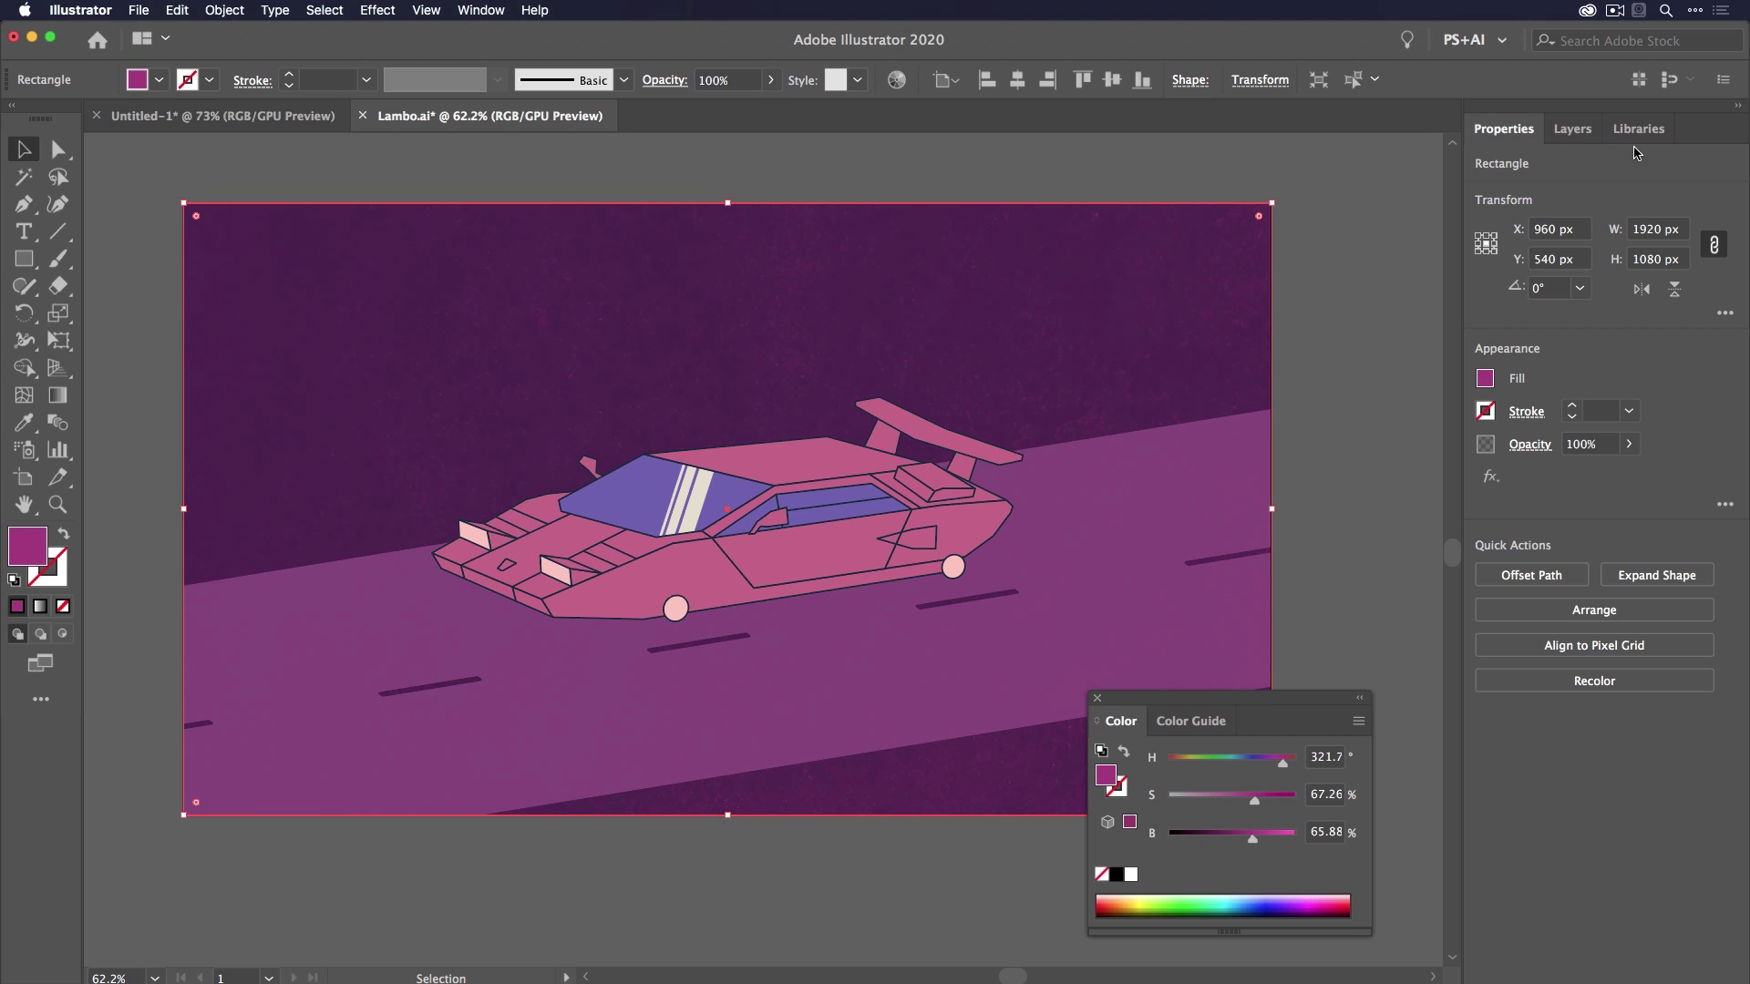
Create a new Layer 3 above Car and BG, and collapse the BG layer.
click(1574, 131)
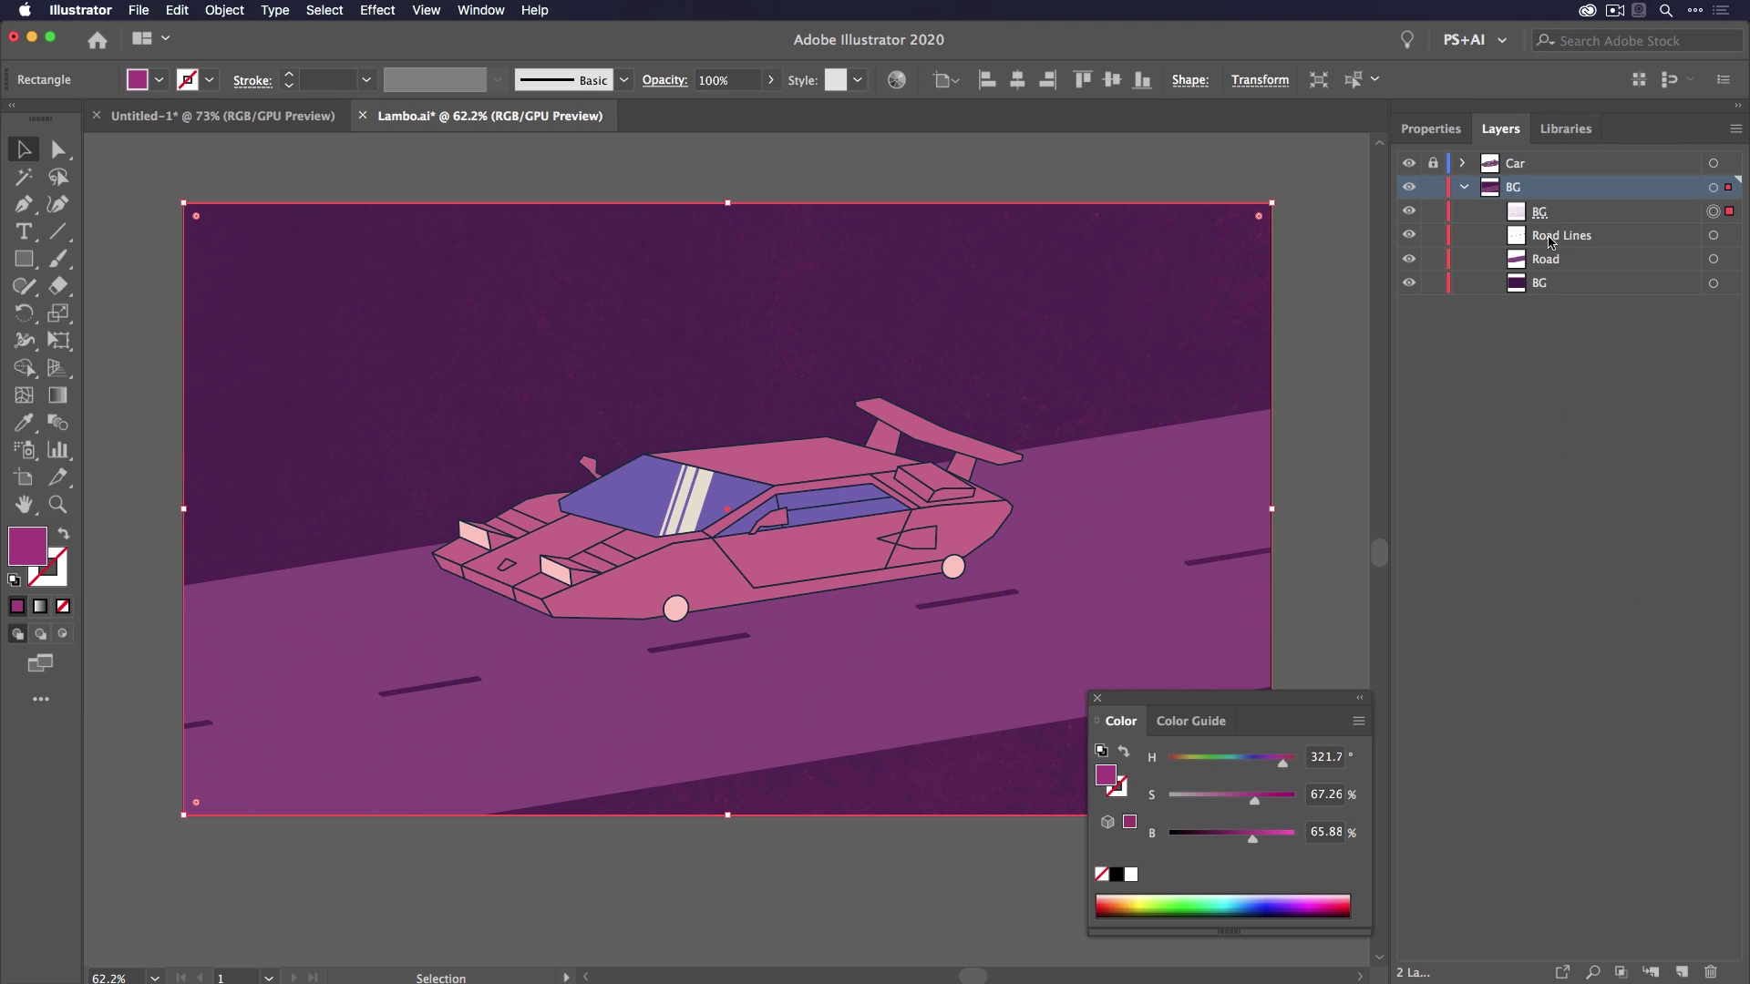
click(1681, 972)
drag(1558, 238, 1536, 155)
click(1464, 211)
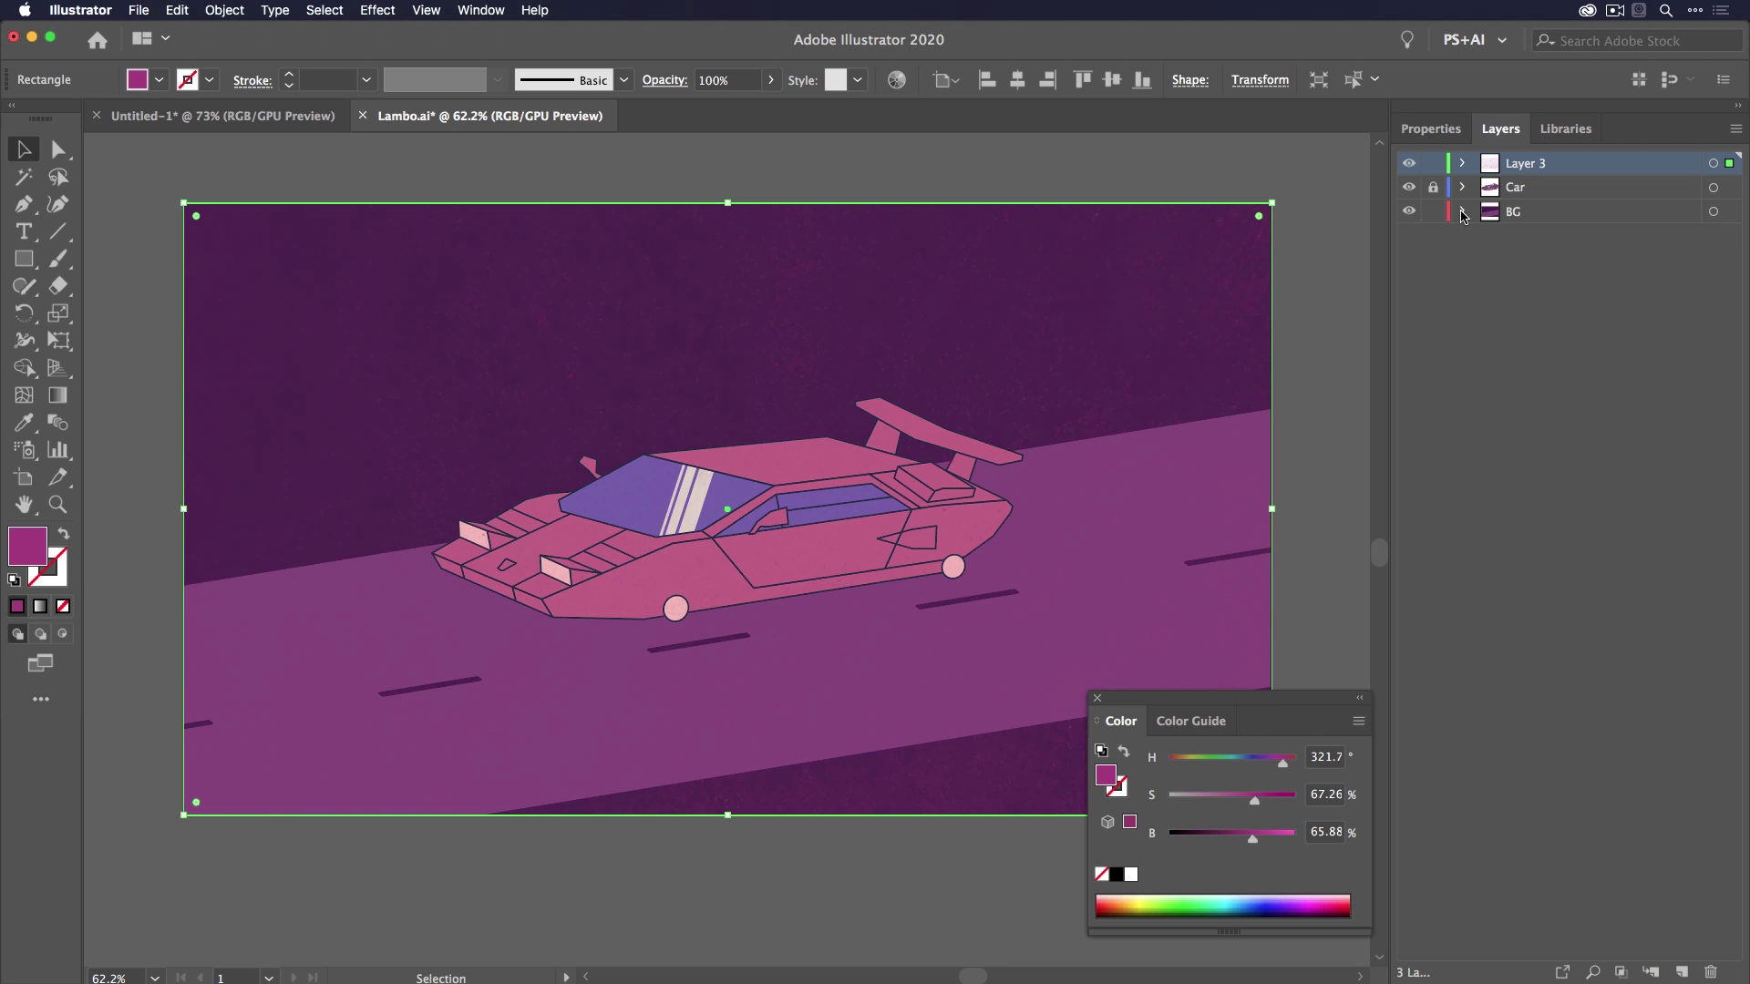
Zoom and pan to frame the whole car, then deselect everything.
key(z)
drag(757, 494, 1051, 471)
drag(959, 355, 860, 364)
drag(1354, 351, 1062, 410)
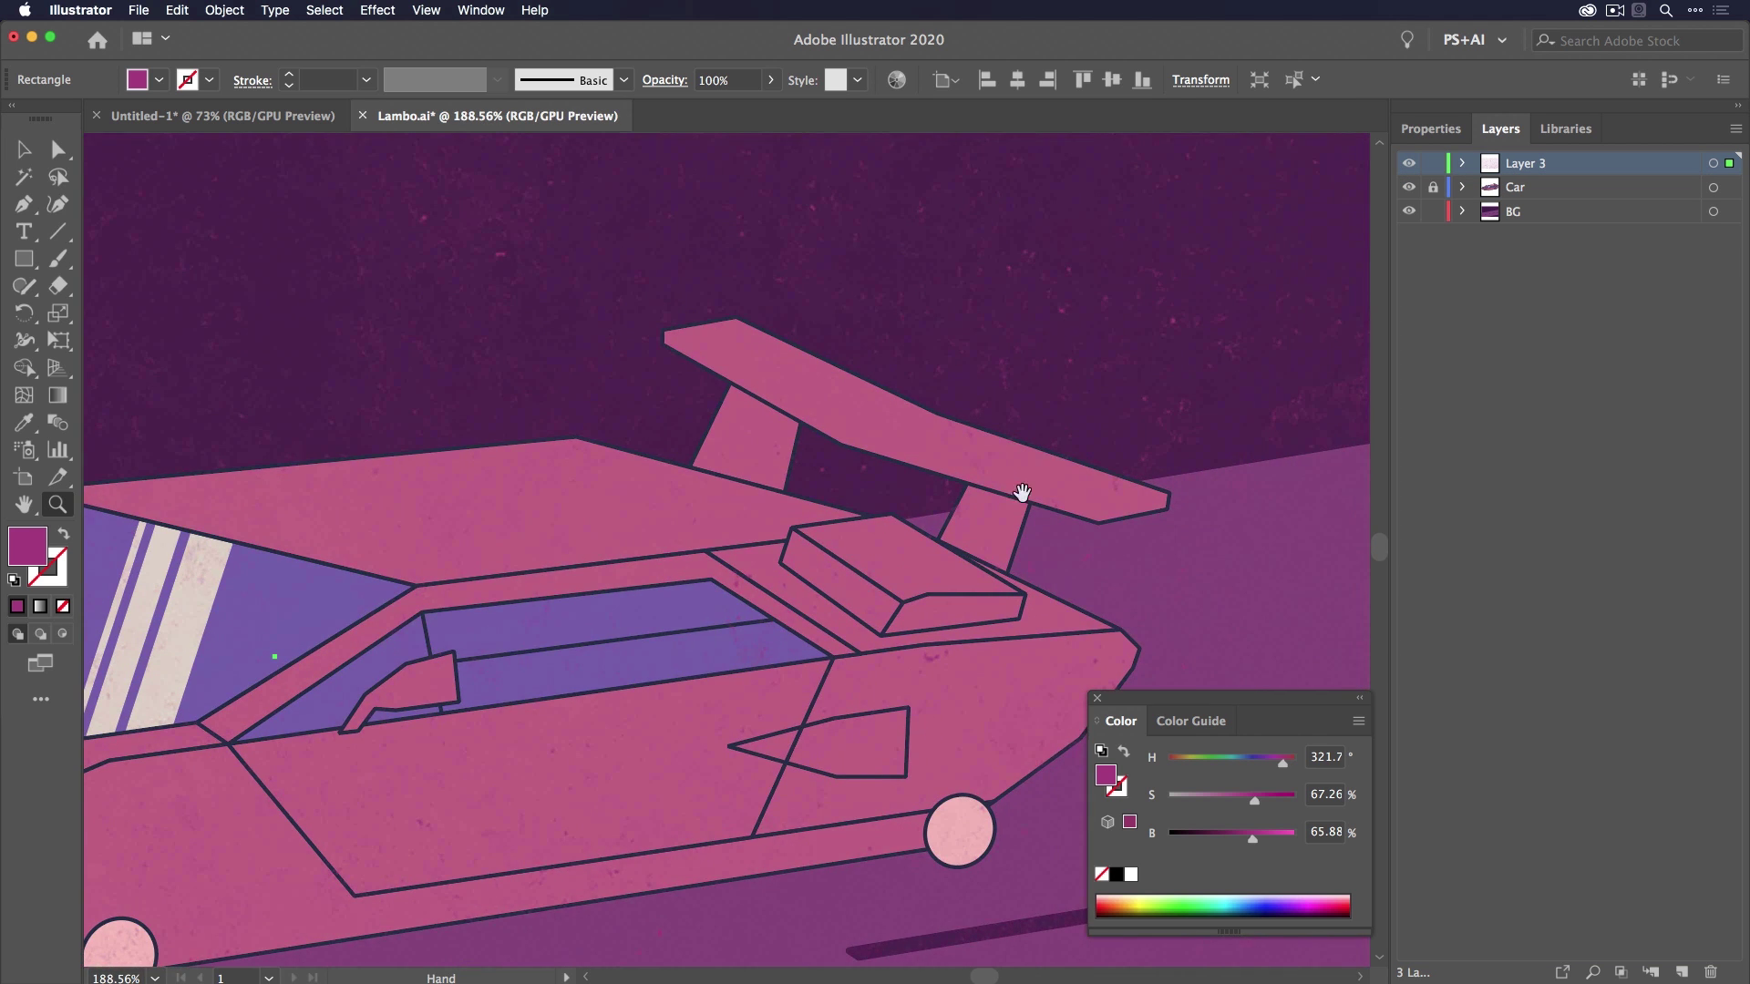
drag(925, 606, 405, 369)
scroll(559, 613, down, 2)
drag(558, 613, 637, 524)
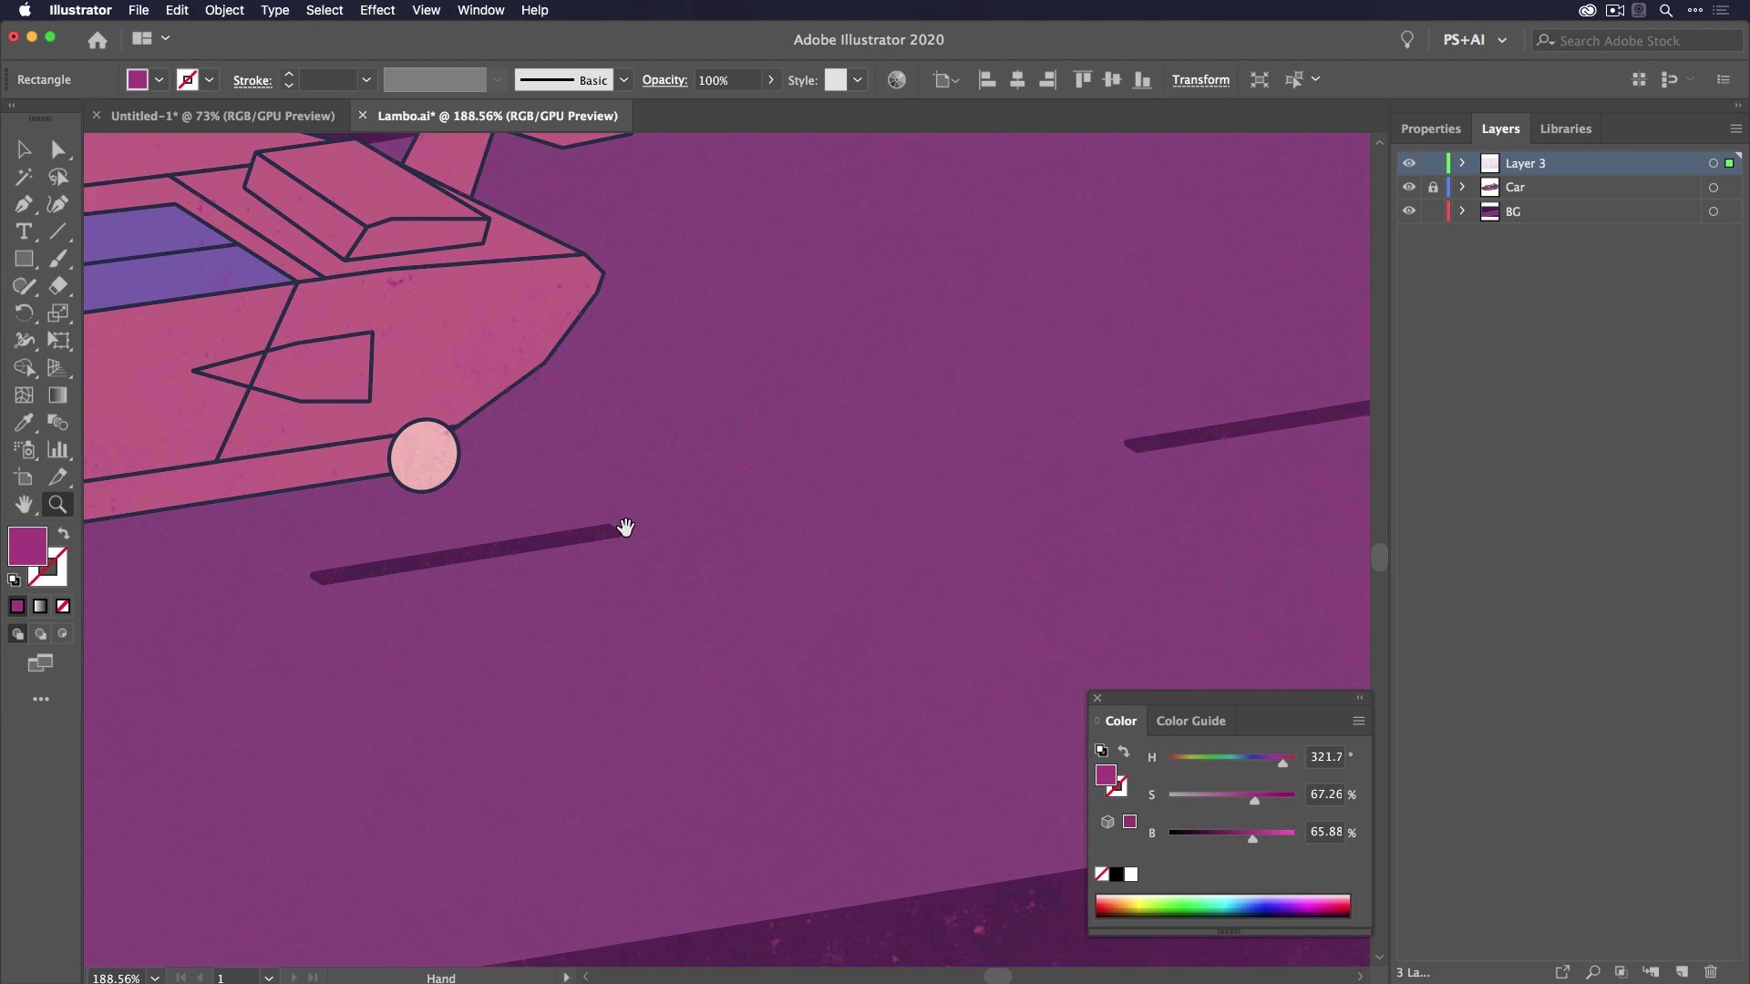
scroll(664, 472, down, 1)
drag(617, 620, 980, 501)
scroll(878, 519, down, 1)
scroll(546, 496, down, 1)
drag(547, 496, 697, 476)
scroll(1035, 398, down, 3)
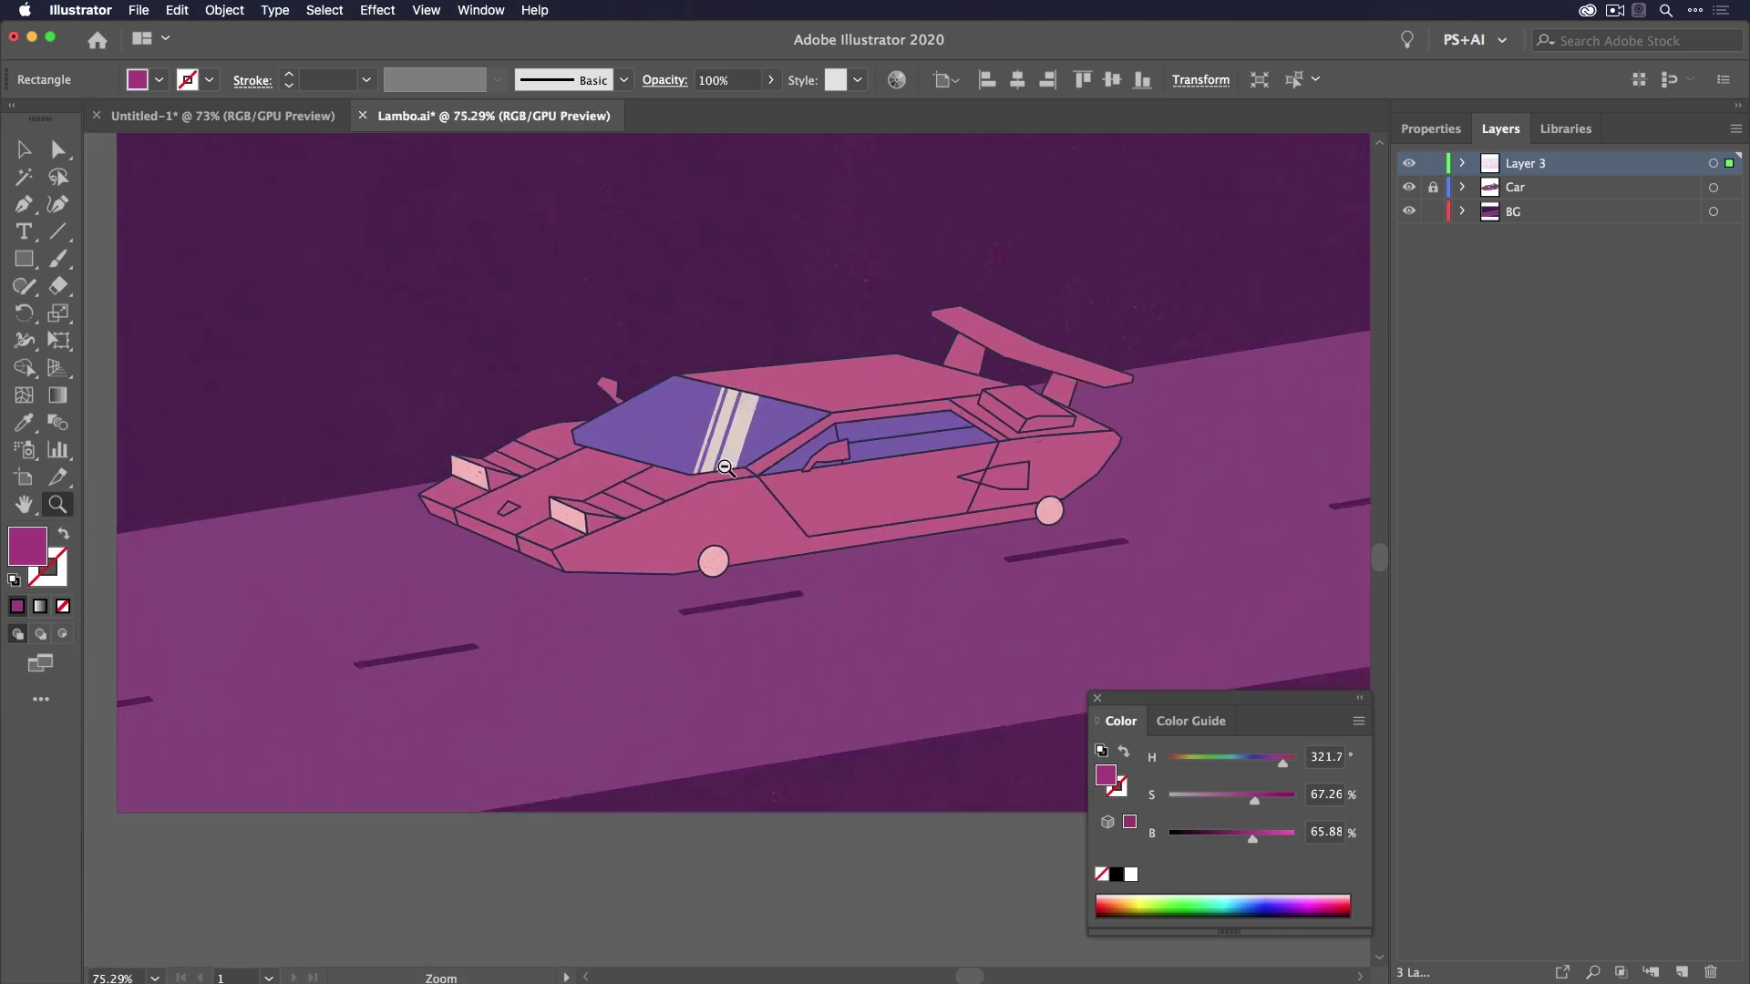
key(v)
click(1292, 307)
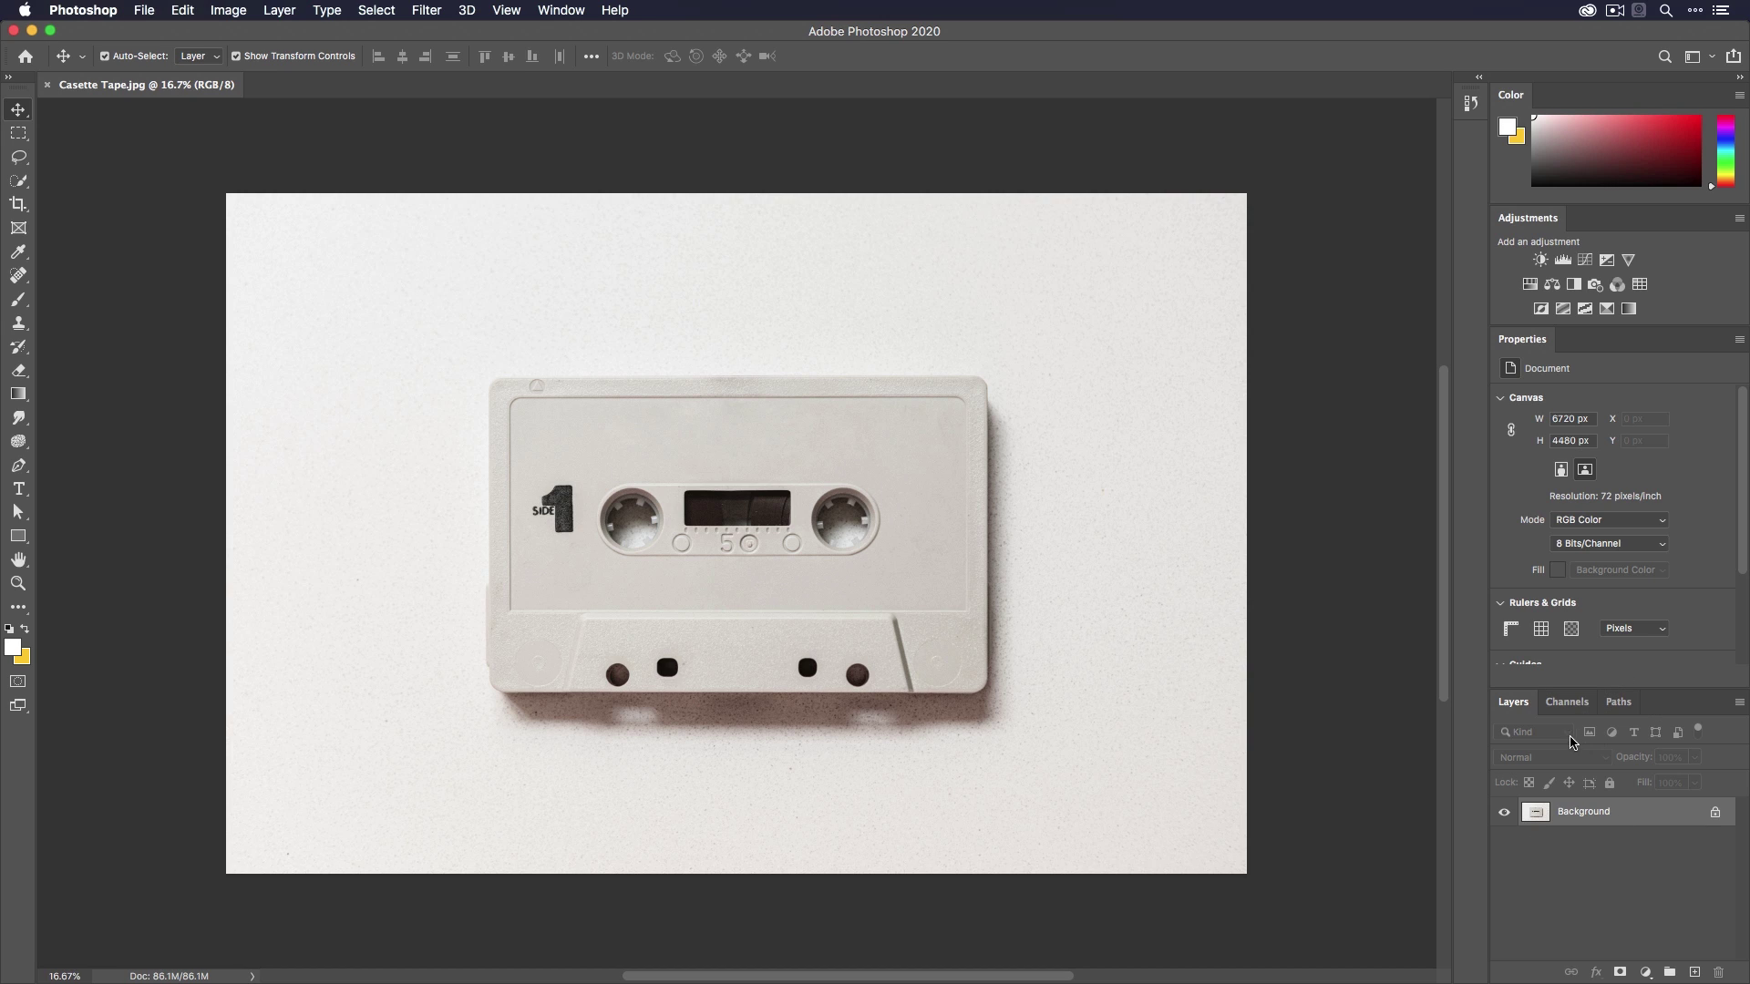
Add a white layer mask to the cassette photo and use the largest layer thumbnails.
drag(1533, 689, 1536, 553)
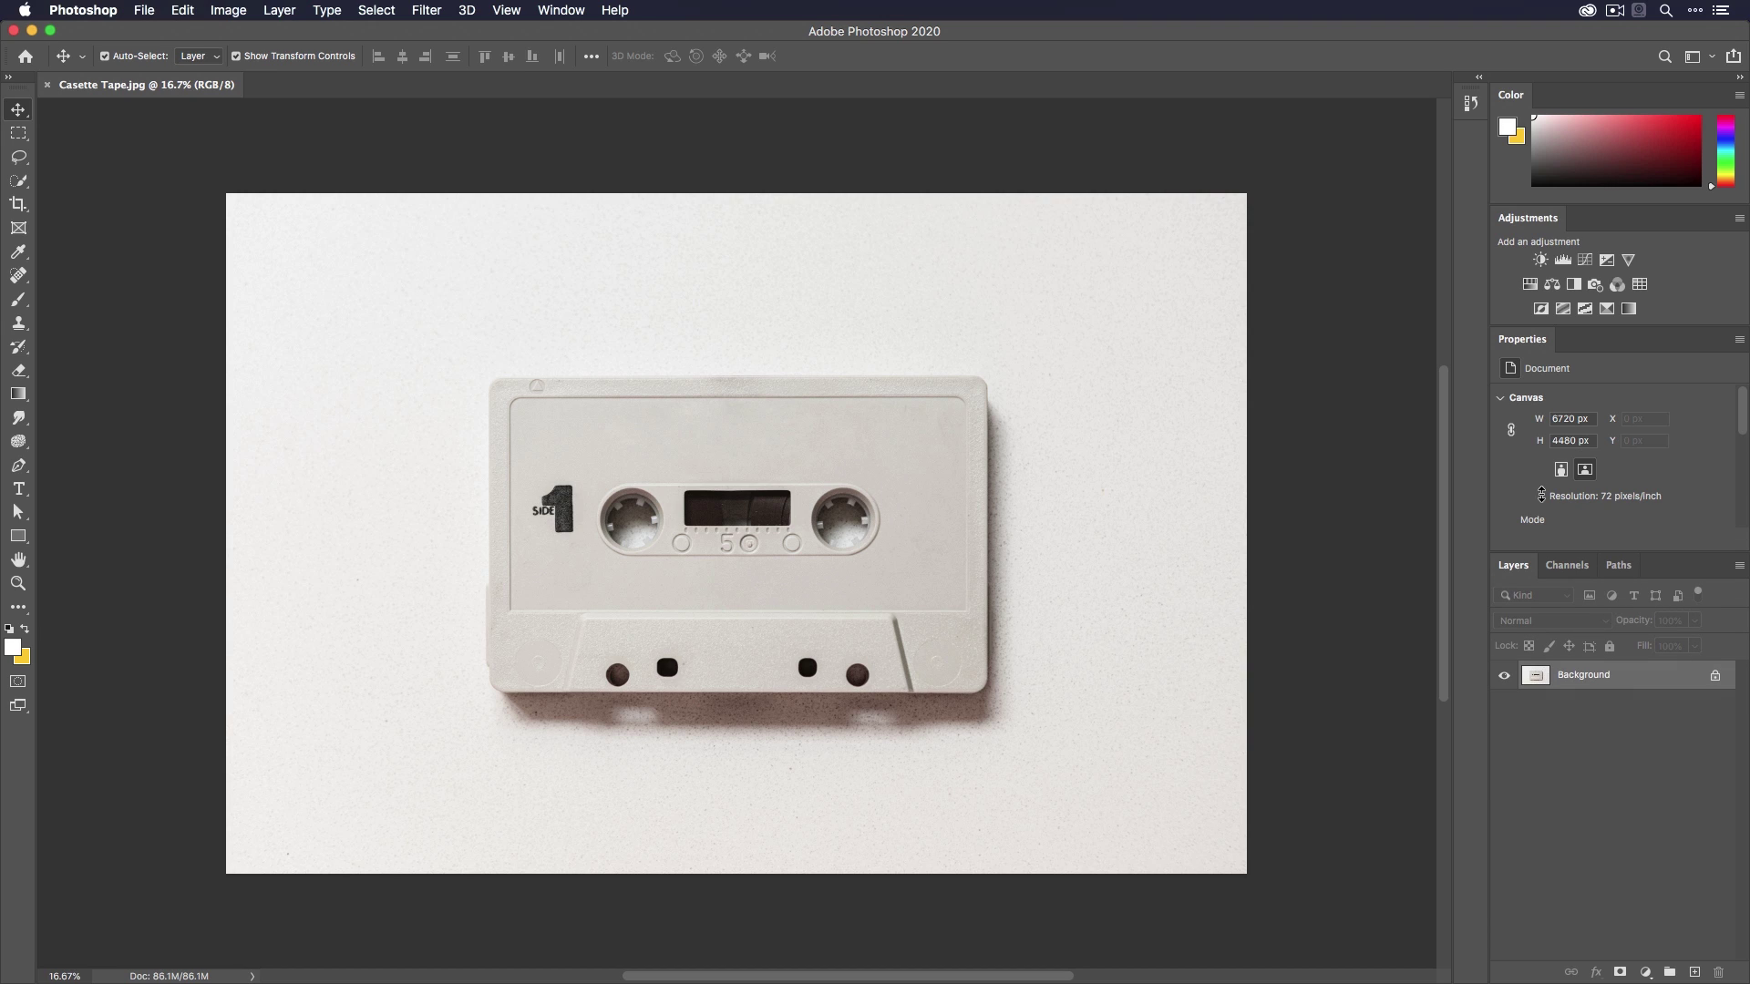
click(1621, 972)
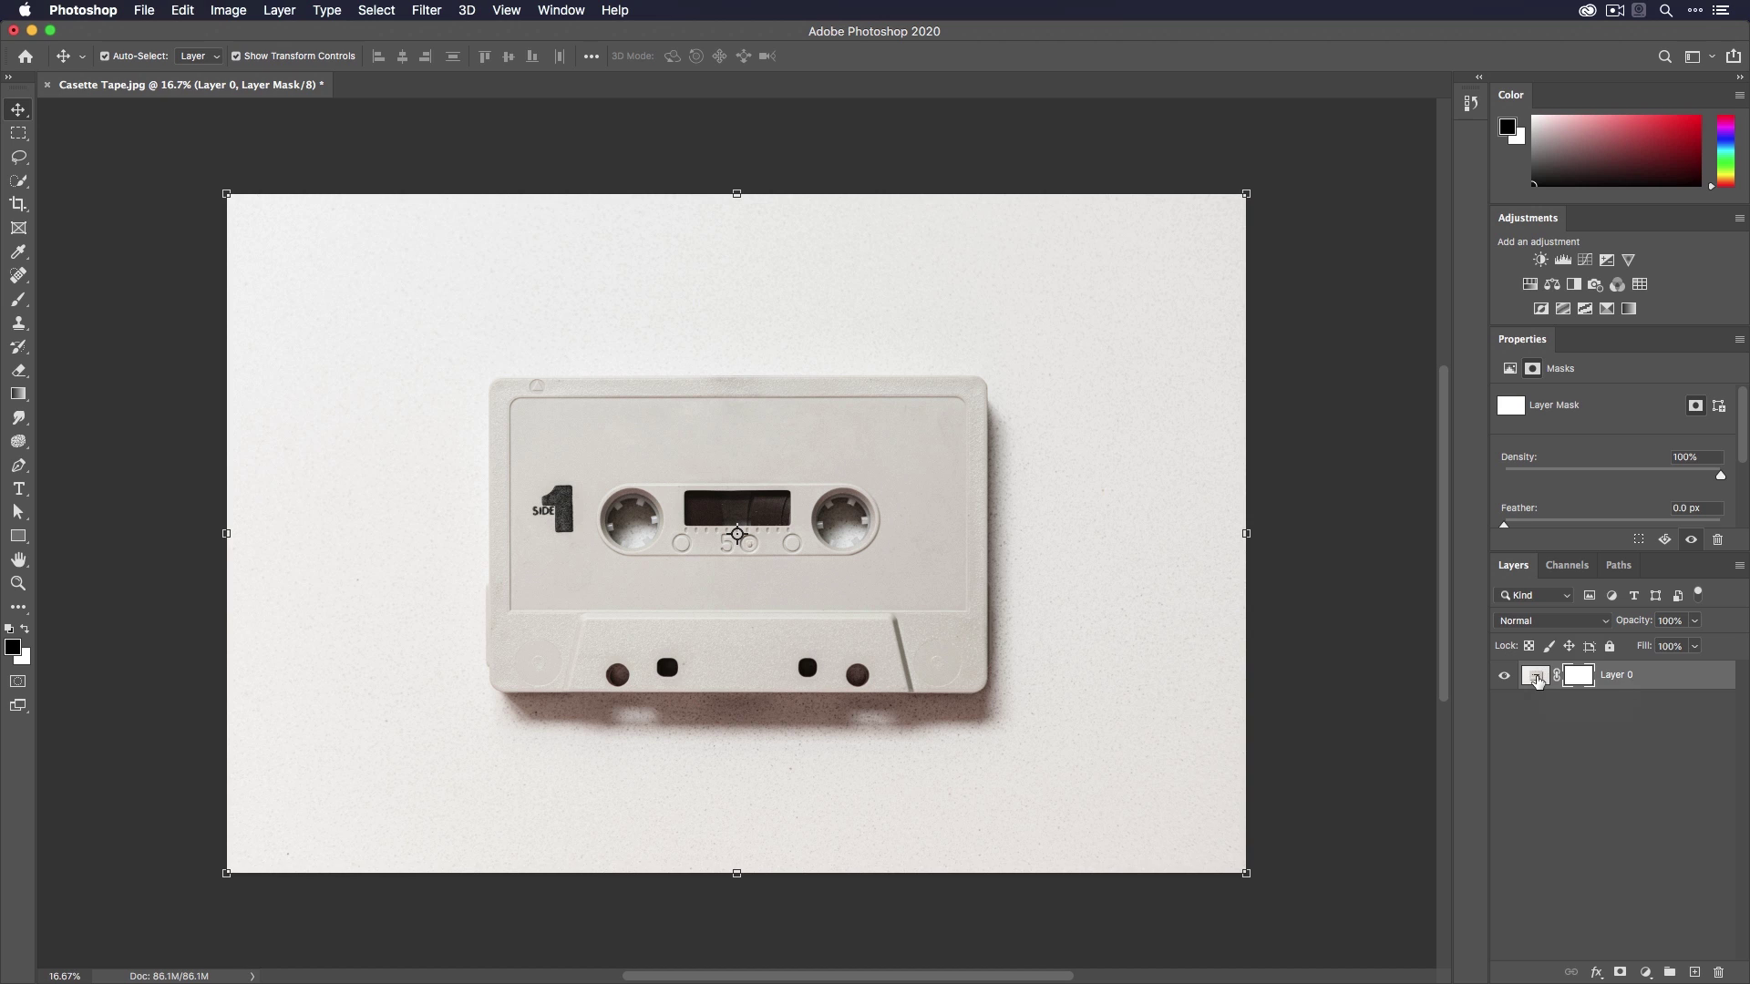
click(1739, 566)
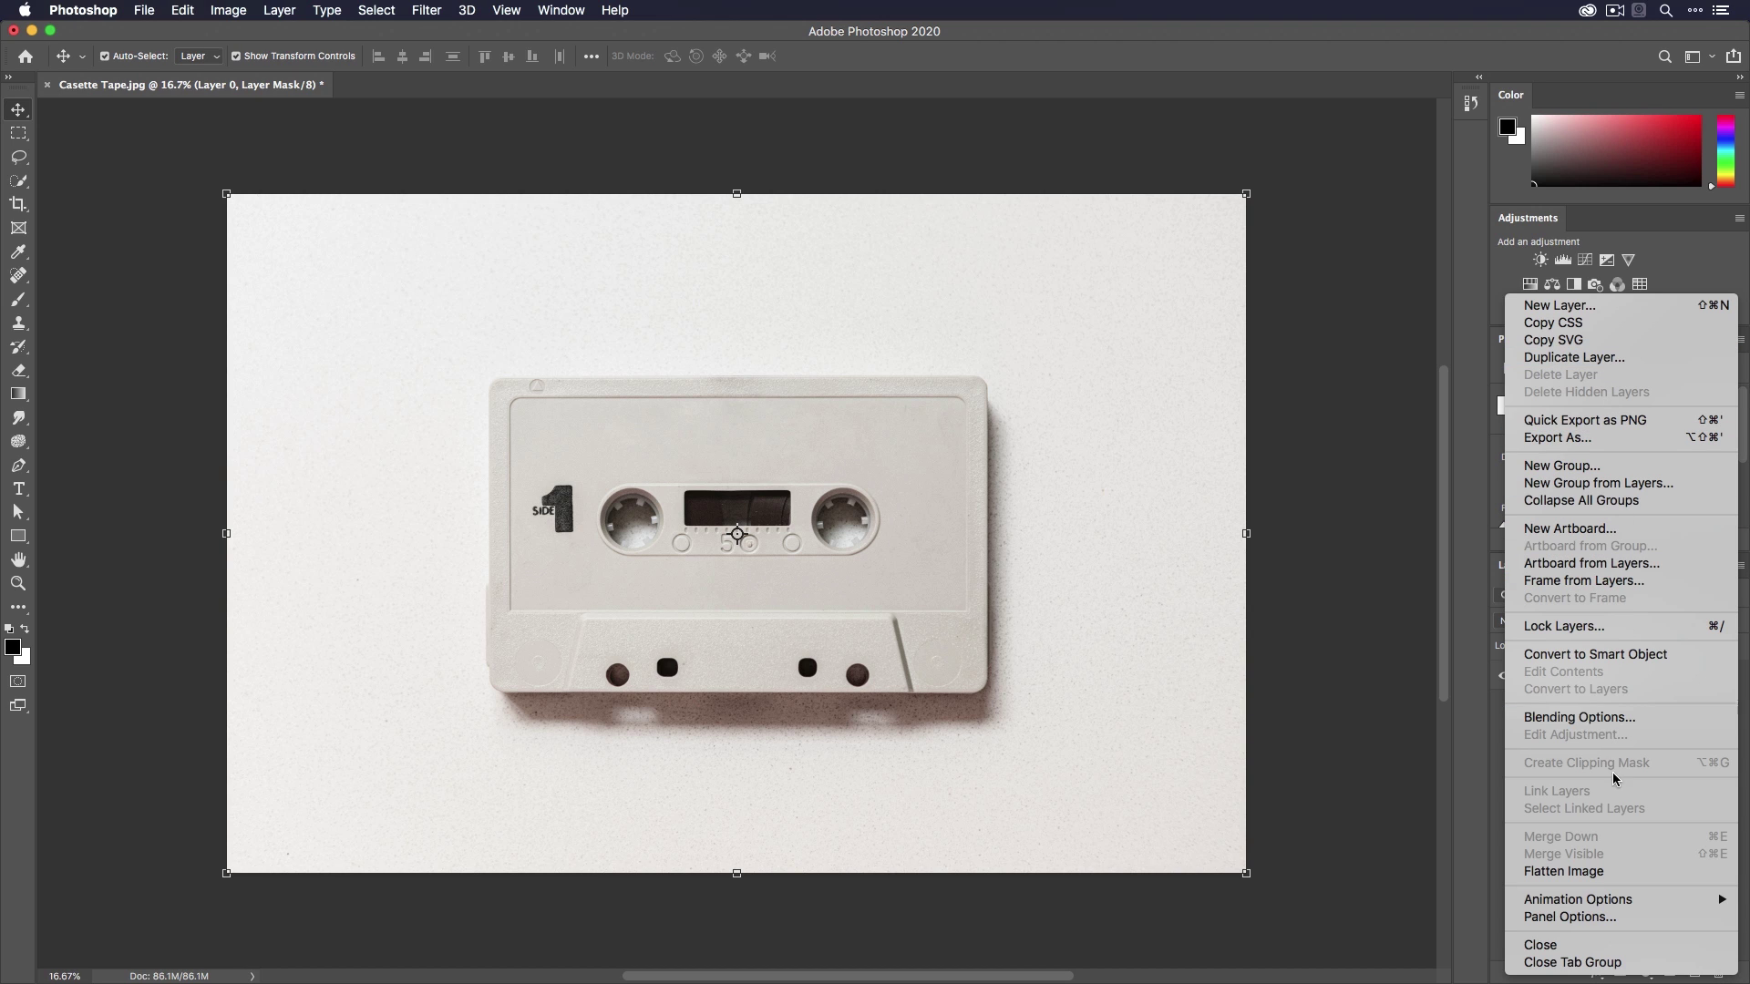
click(1567, 917)
click(1044, 628)
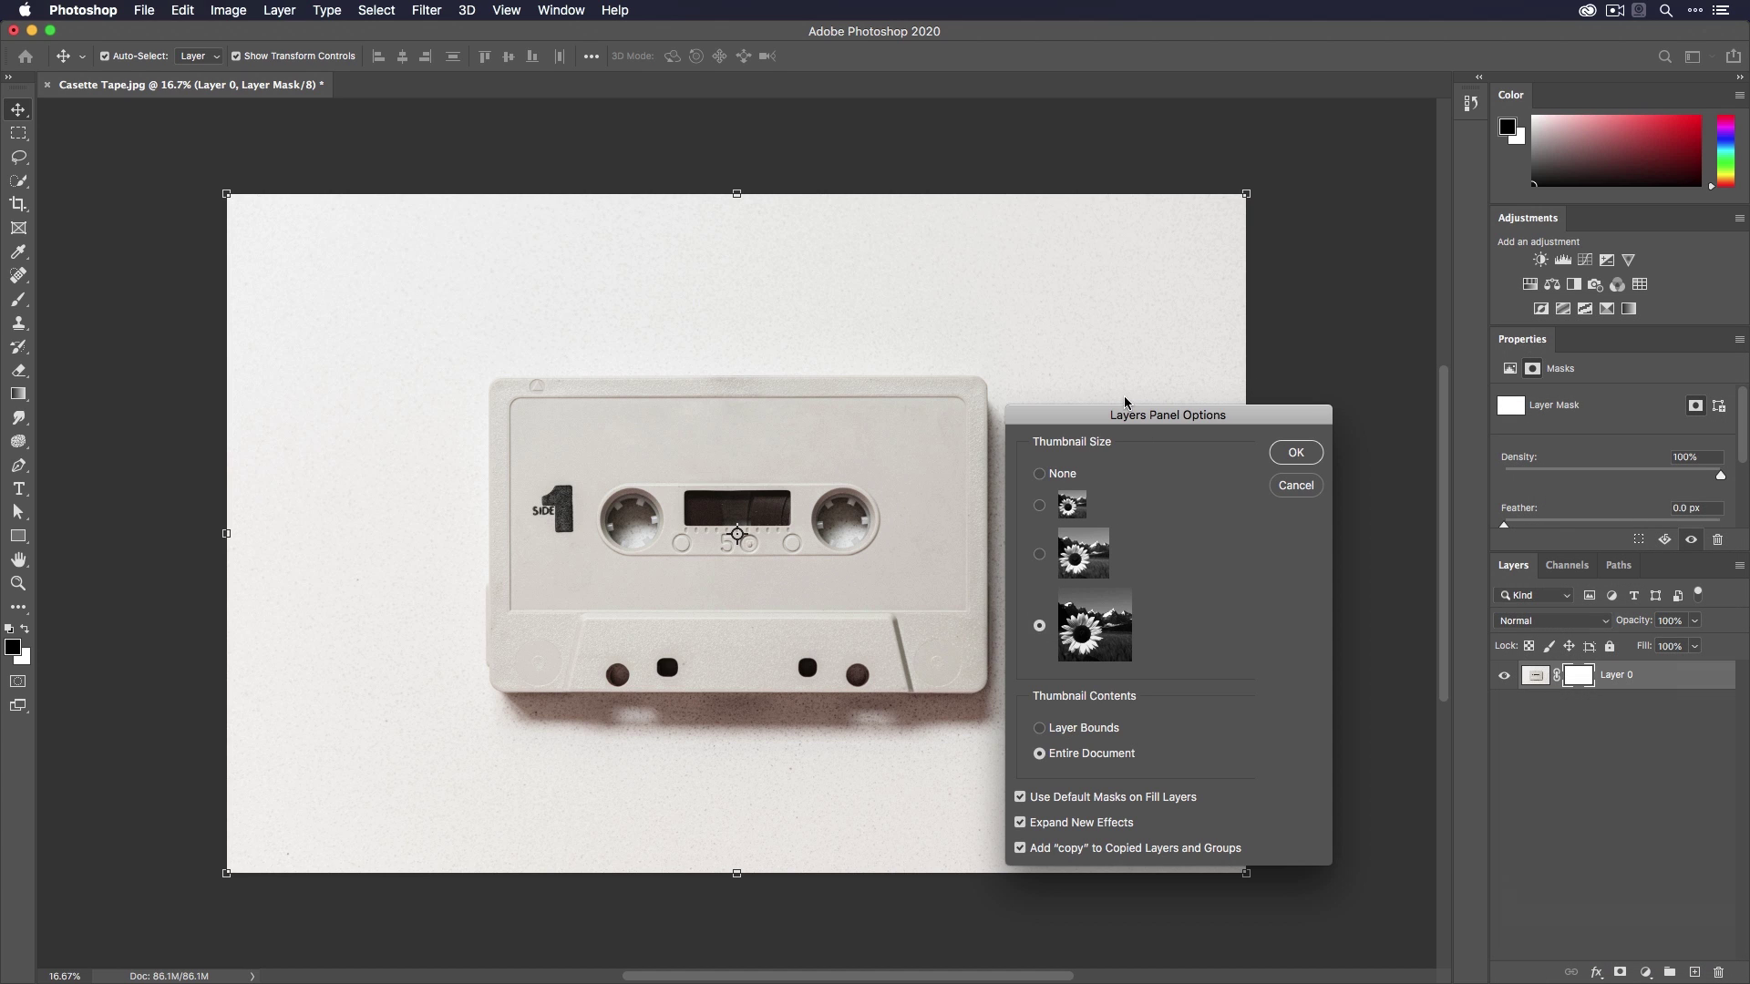
click(1295, 453)
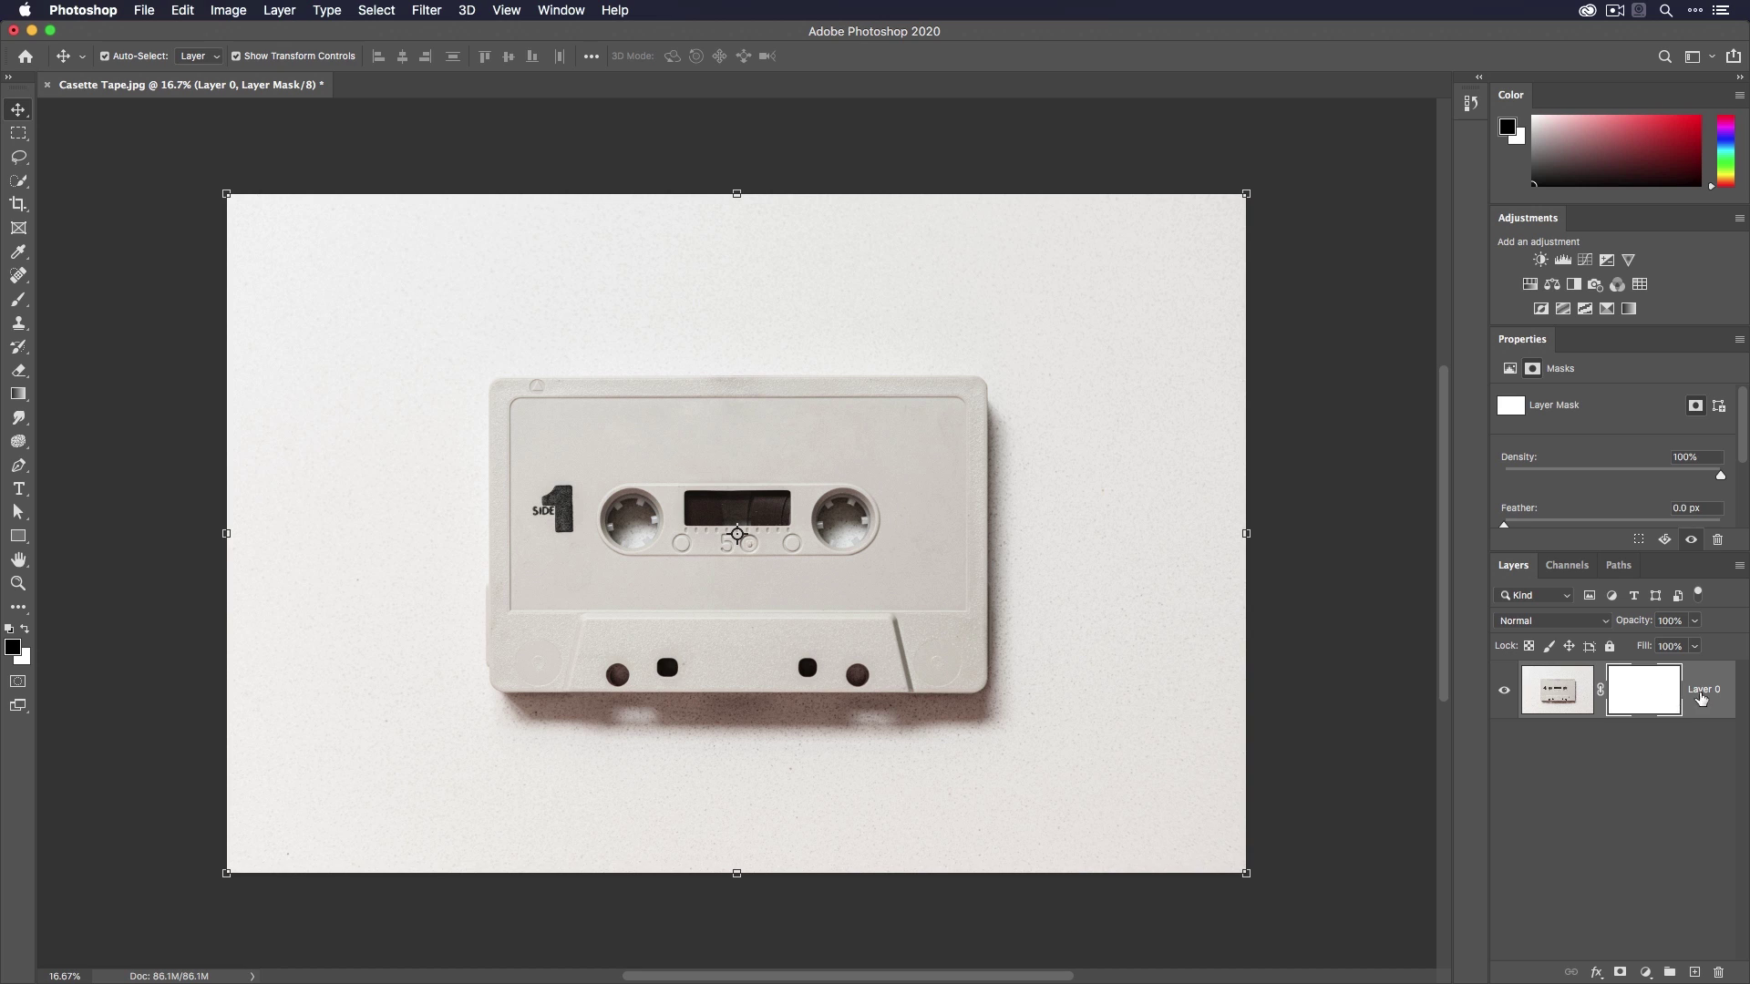
Fill a rectangle around the cassette with black on the mask, then deselect.
click(19, 134)
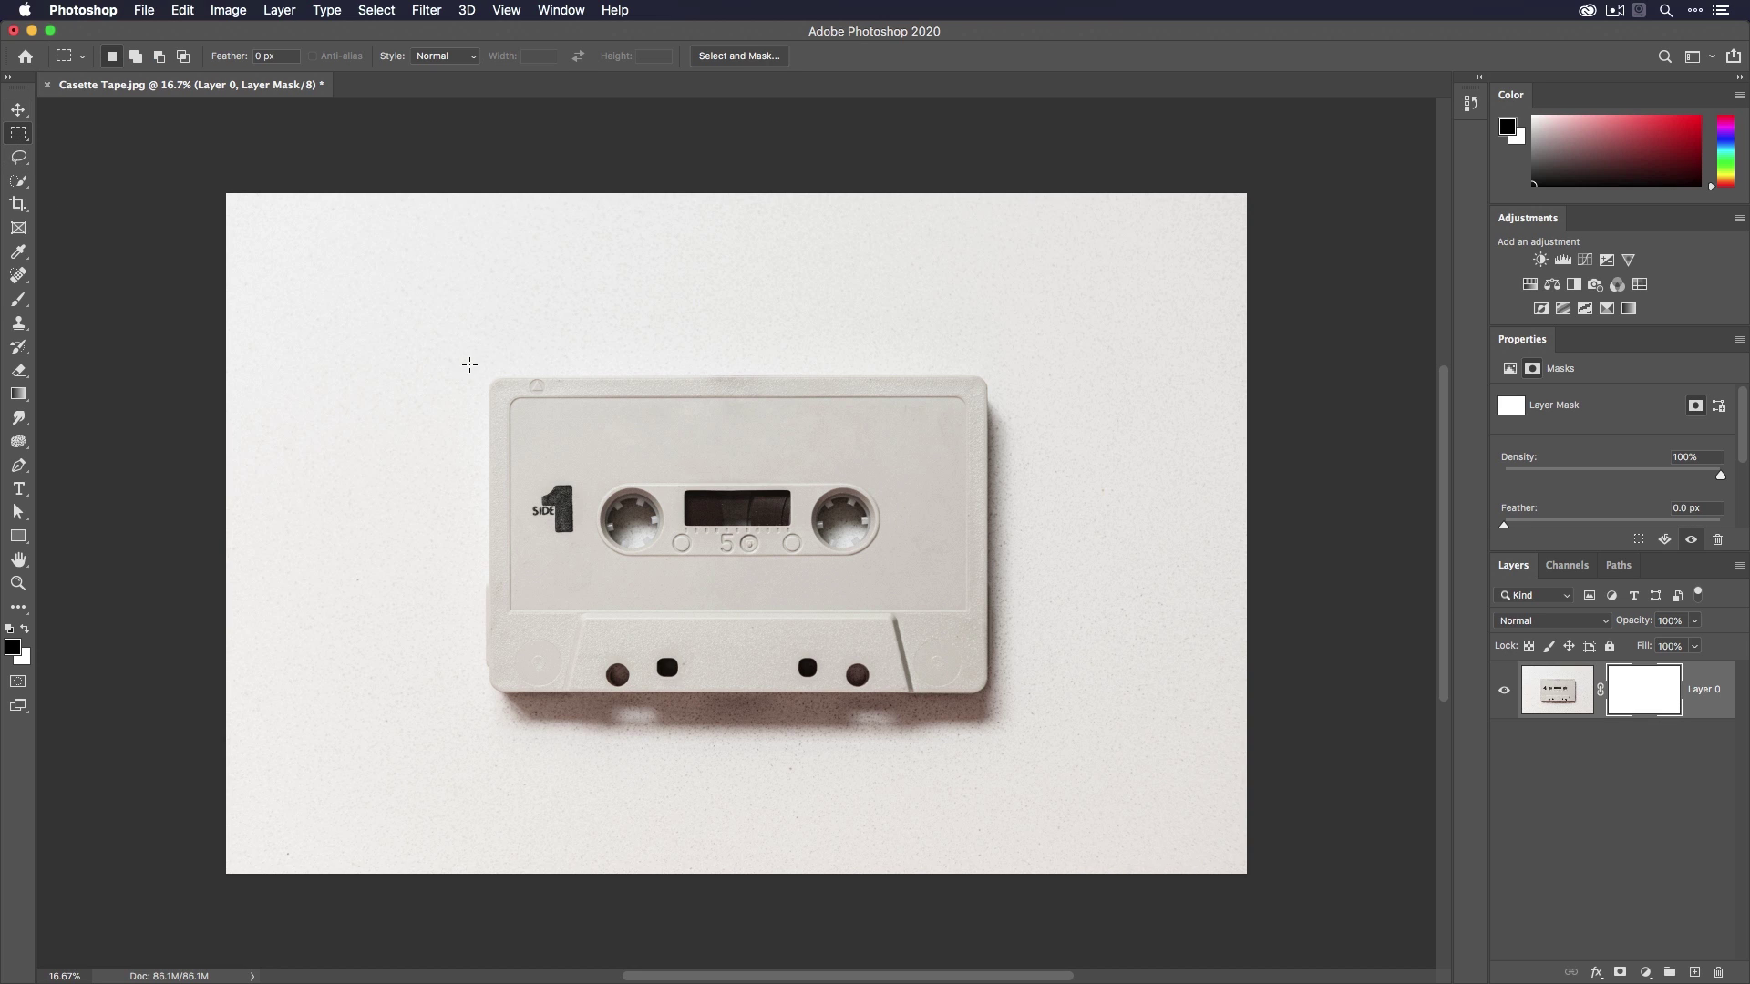
drag(470, 366, 1000, 708)
key(alt)
key(alt+BackSpace)
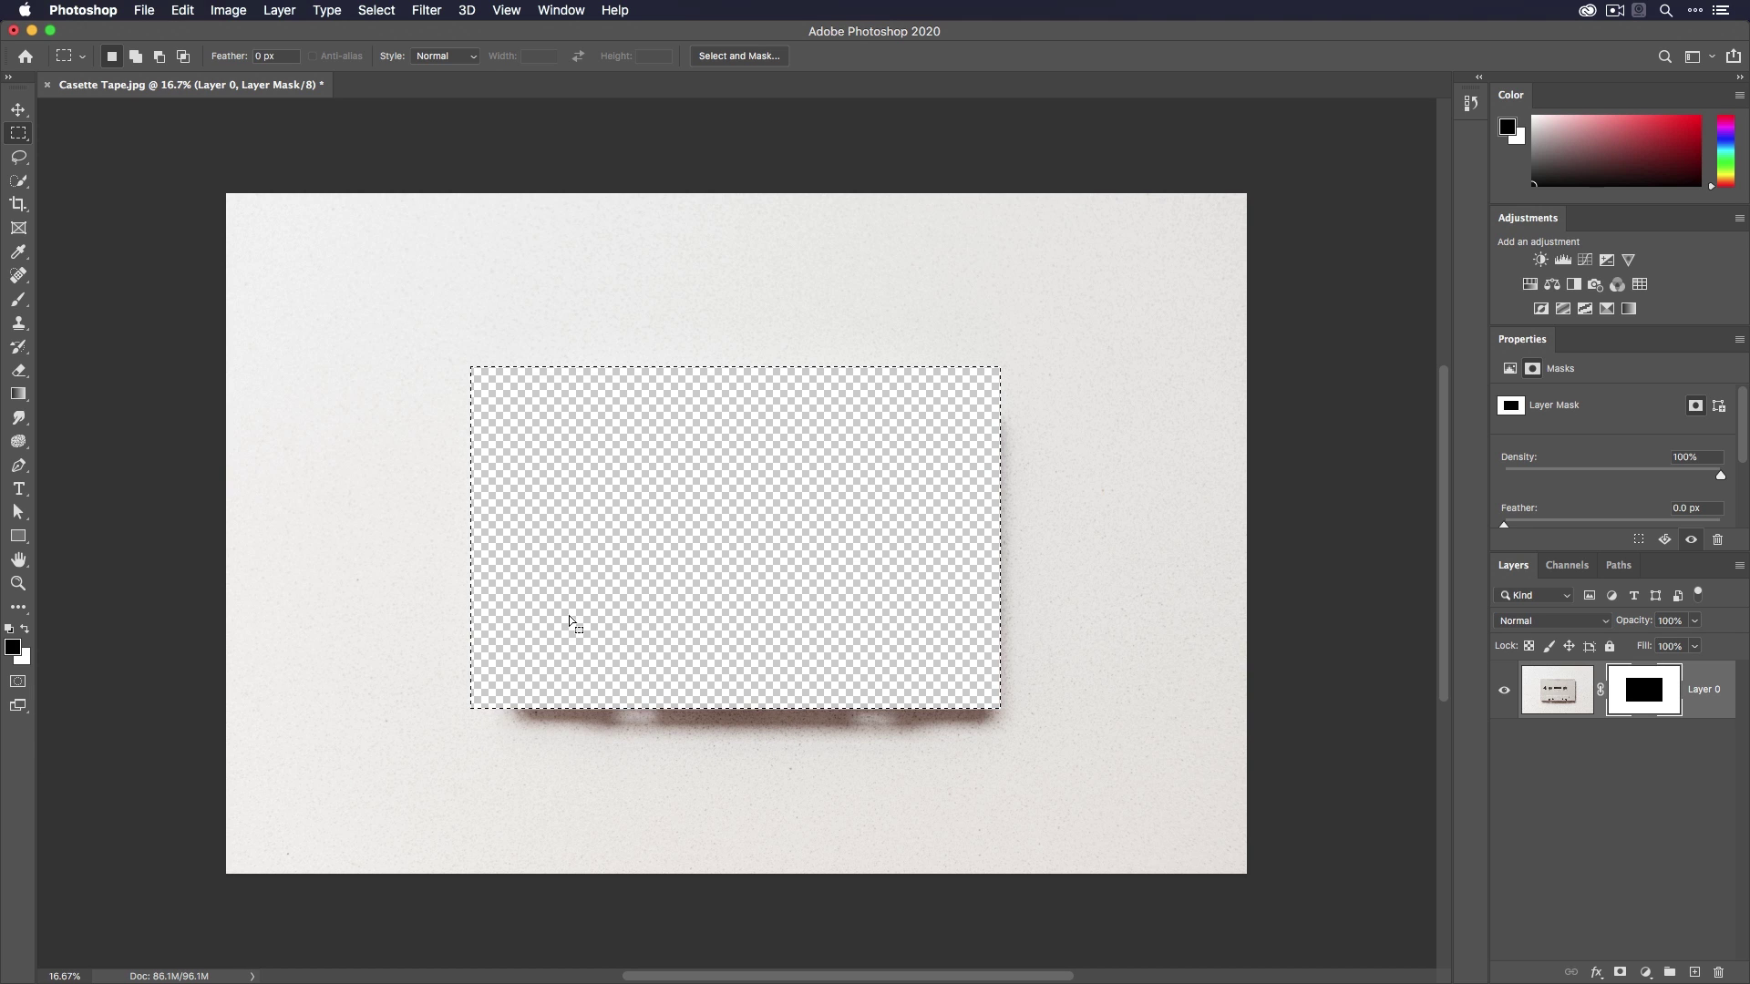
key(super+d)
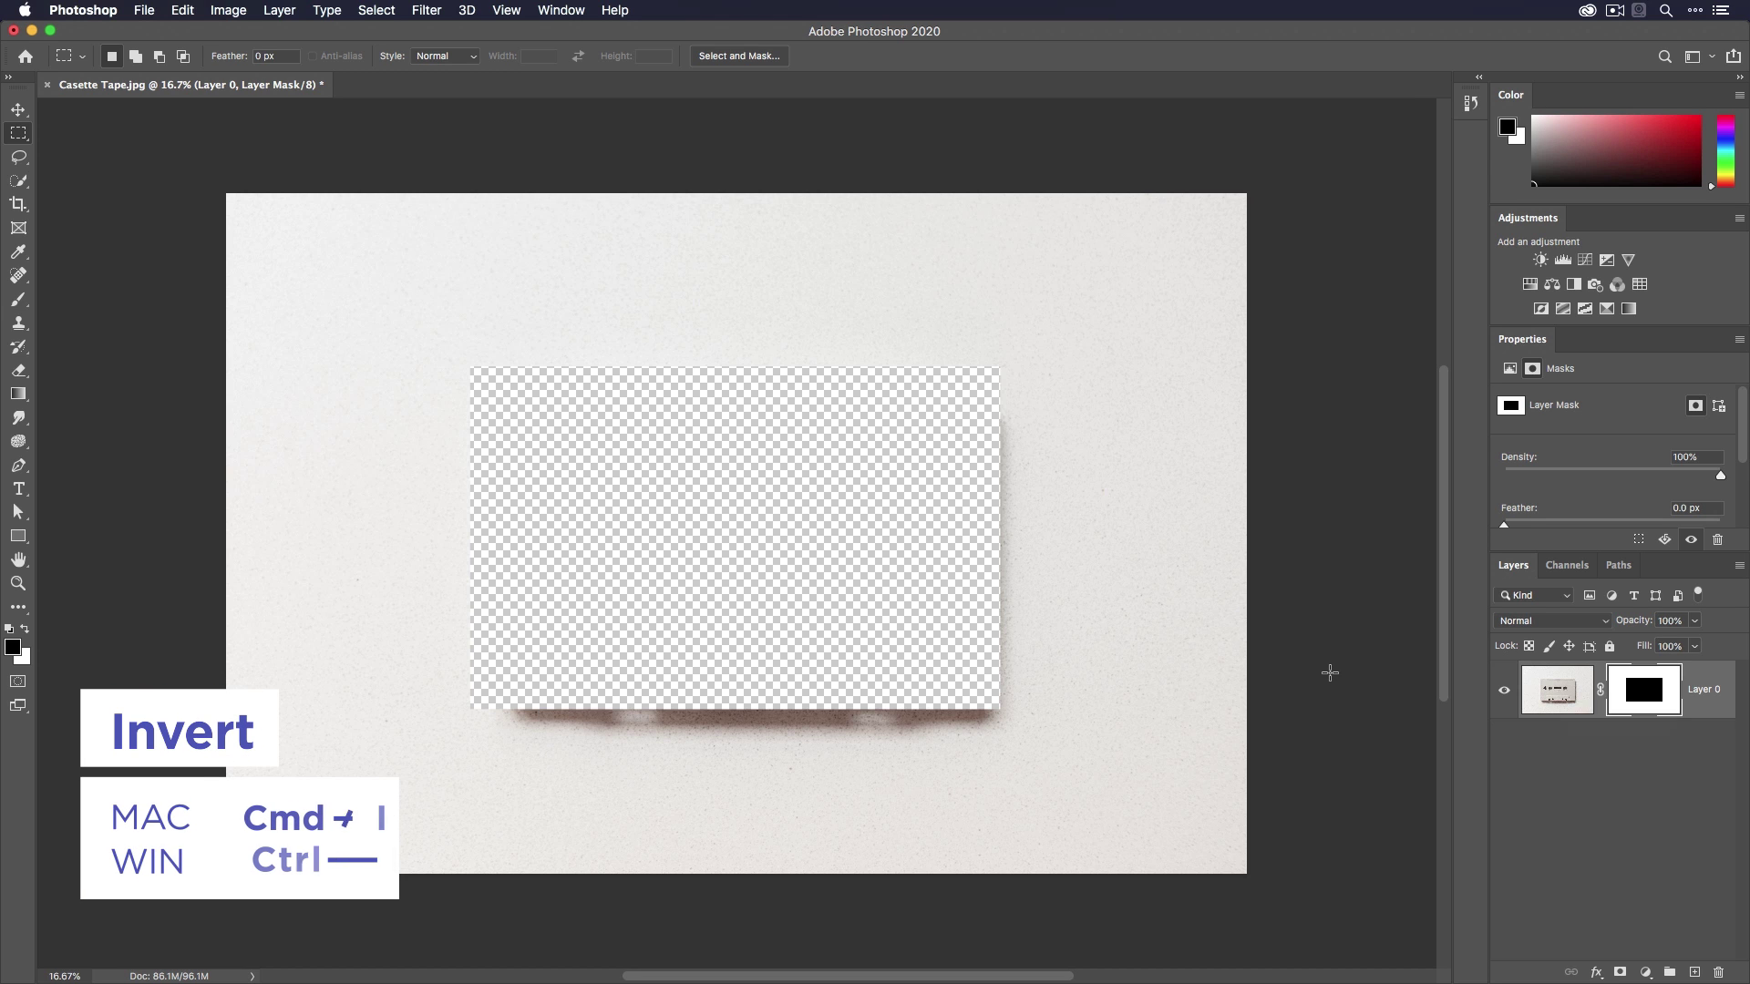
Invert the layer mask so only the cassette shows, and zoom to check its corner.
key(super+i)
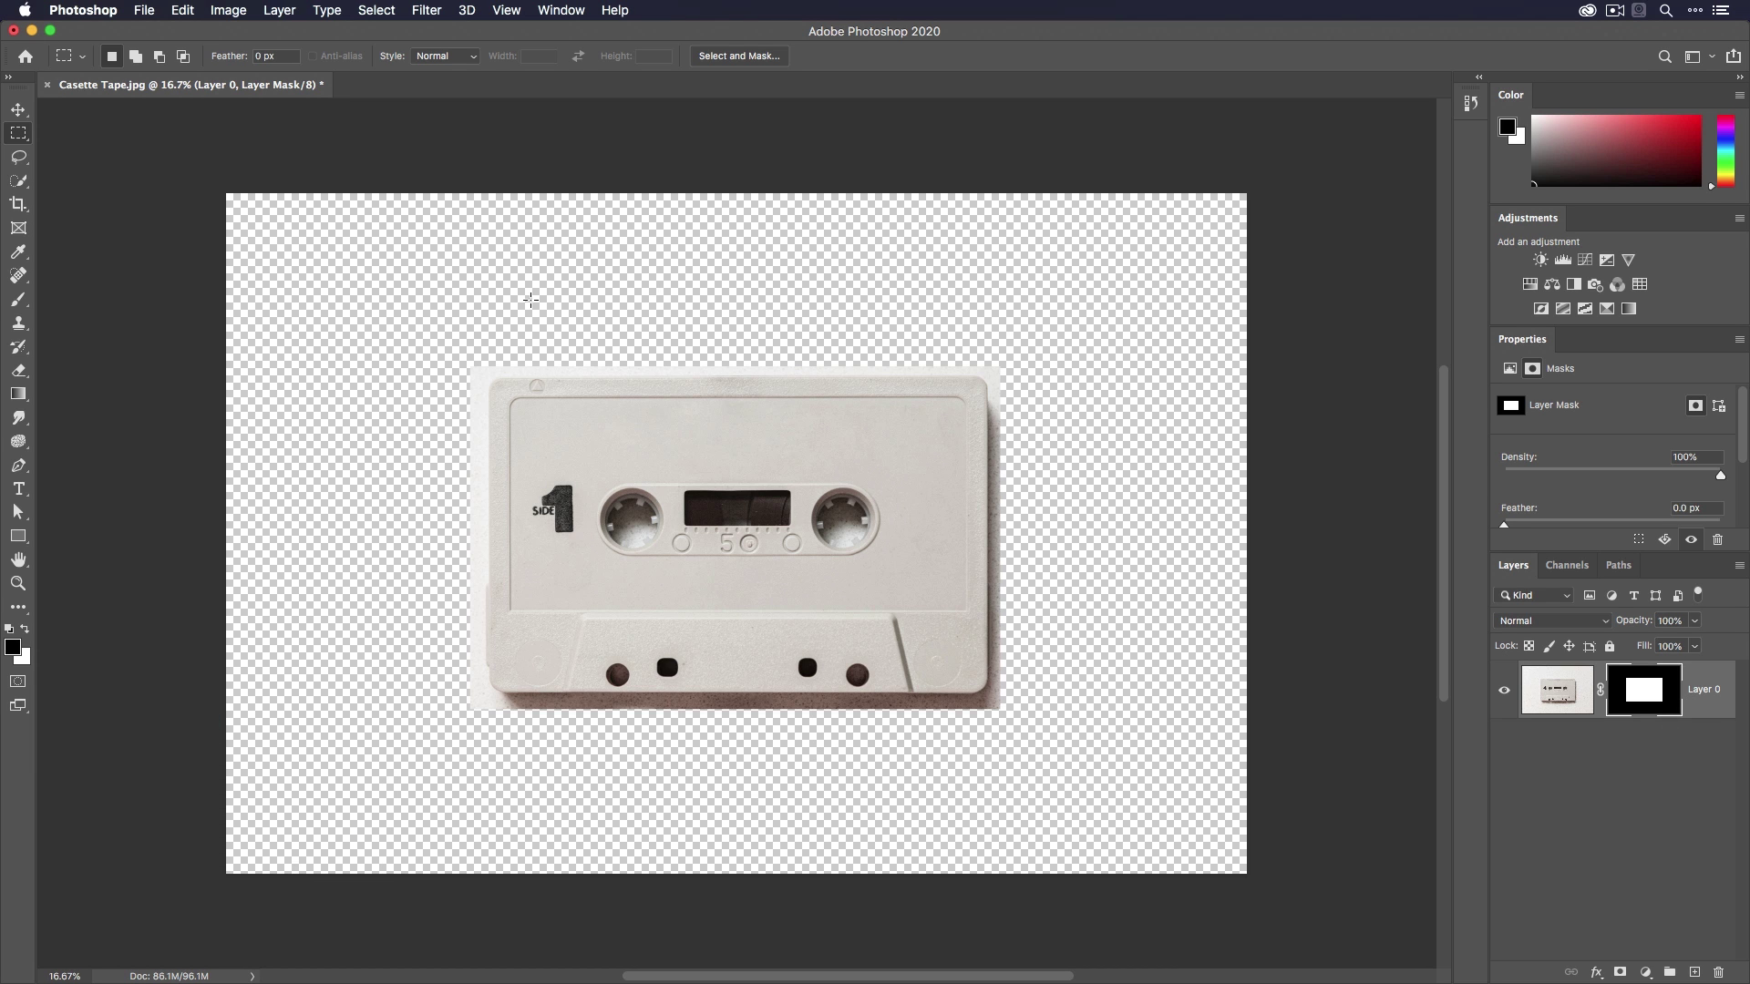
key(z)
drag(497, 392, 738, 462)
drag(1220, 472, 818, 489)
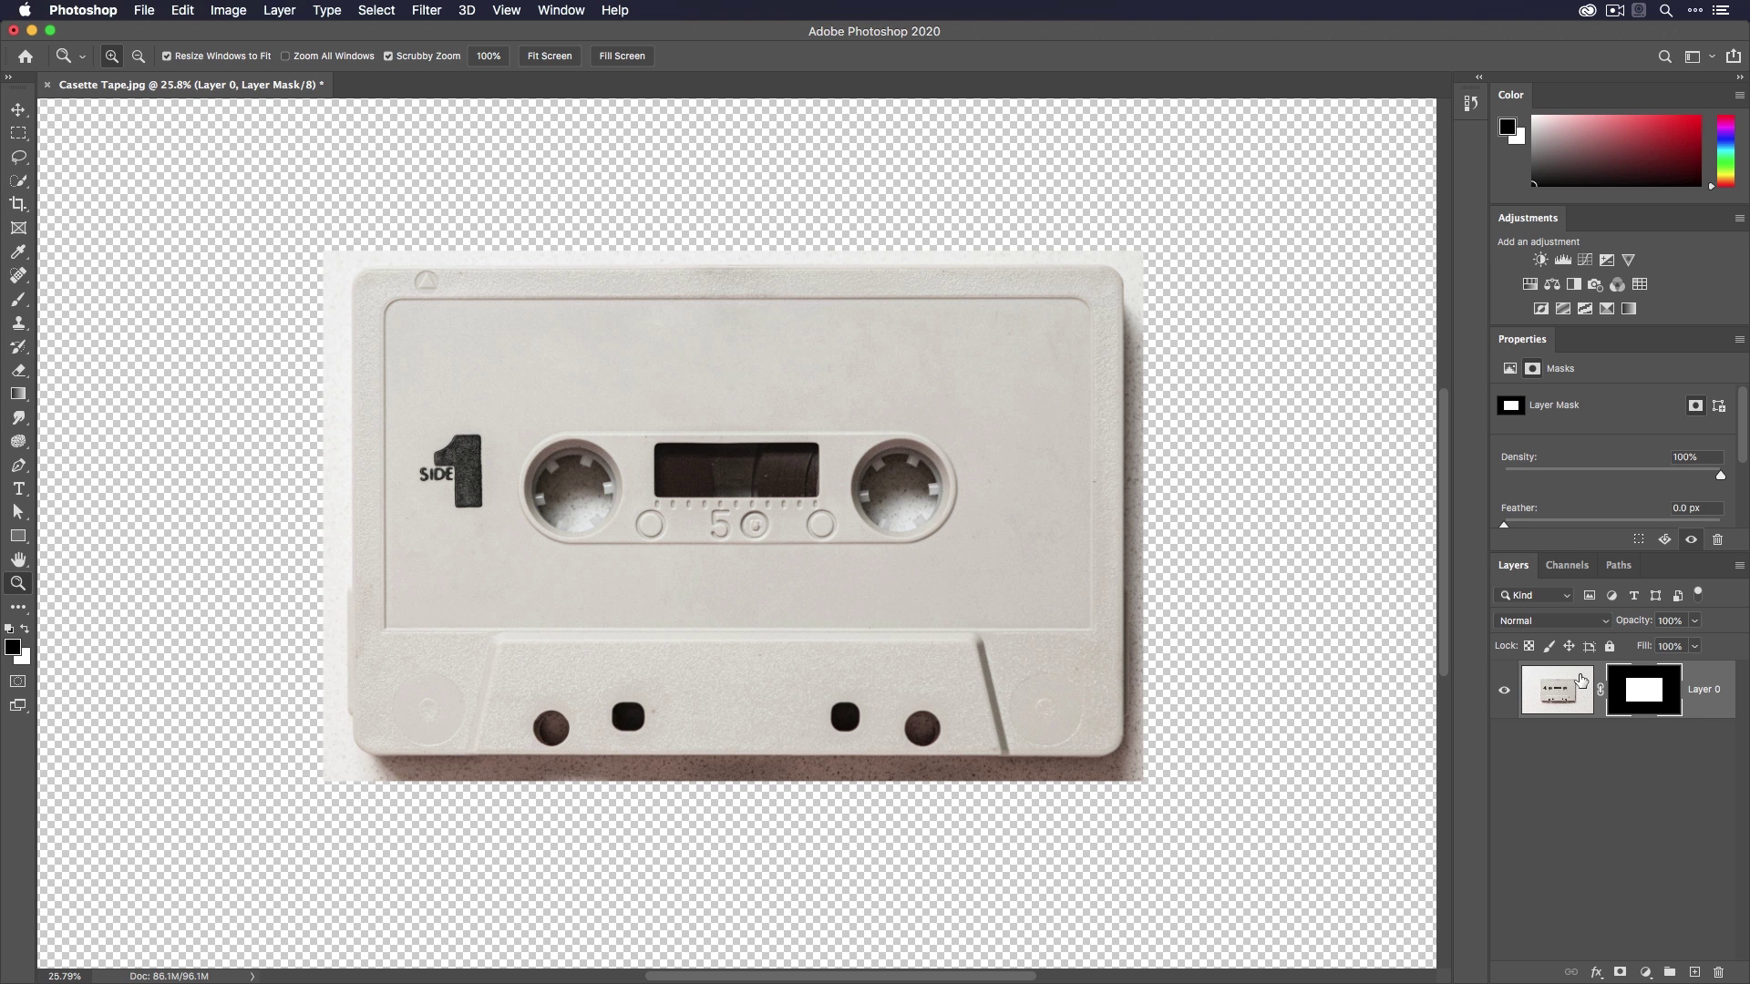
Disable the layer mask to view the whole unmasked cassette photo.
click(1570, 682)
click(1645, 689)
shift+click(1646, 690)
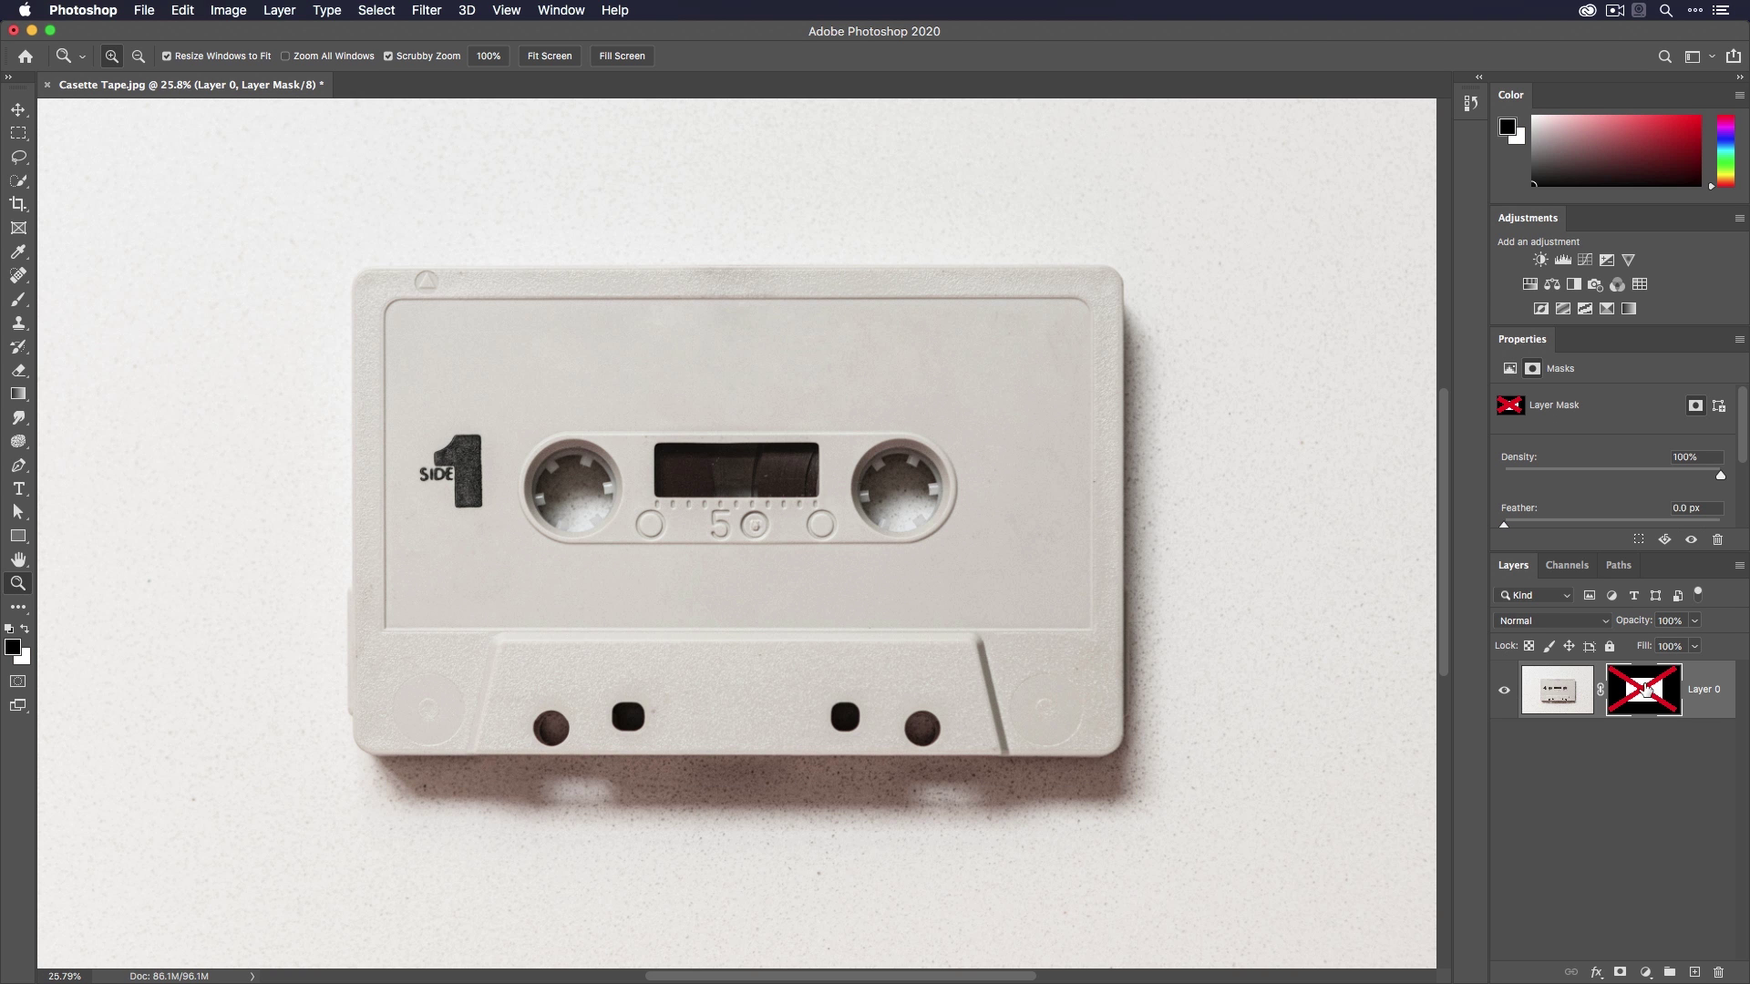
mouse_move(638, 422)
mouse_down()
mouse_move(601, 422)
mouse_move(626, 422)
mouse_up()
drag(925, 457, 967, 453)
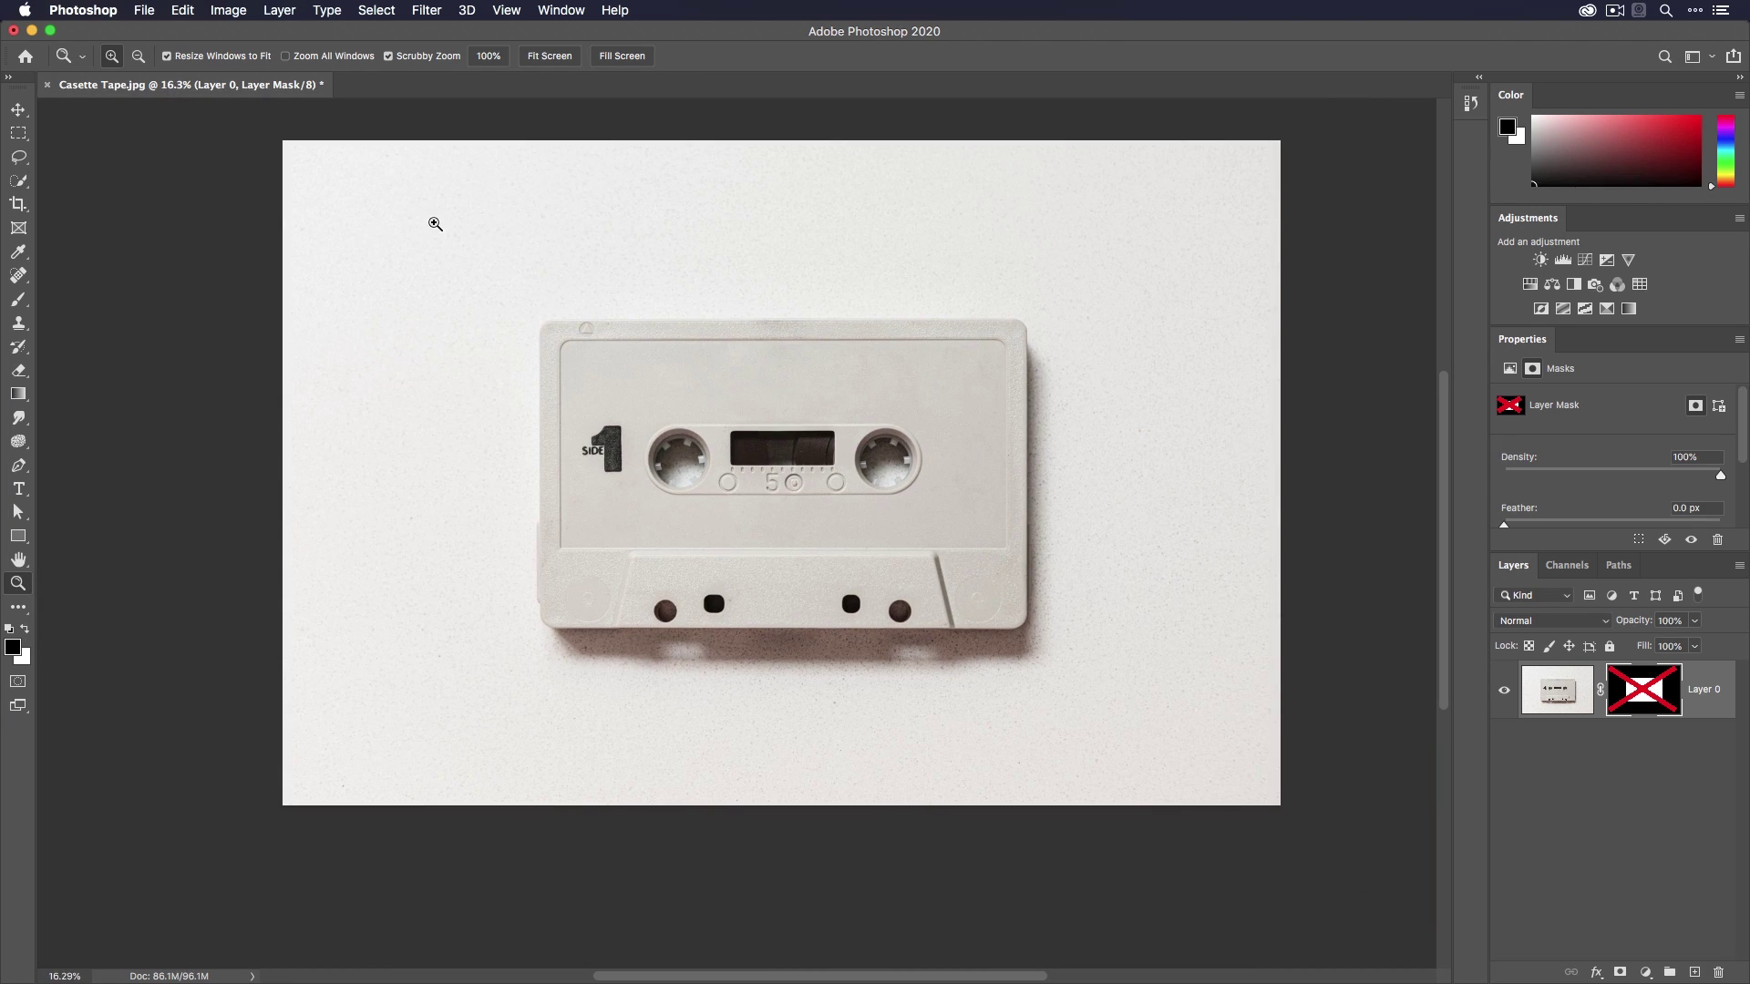
drag(438, 227, 456, 222)
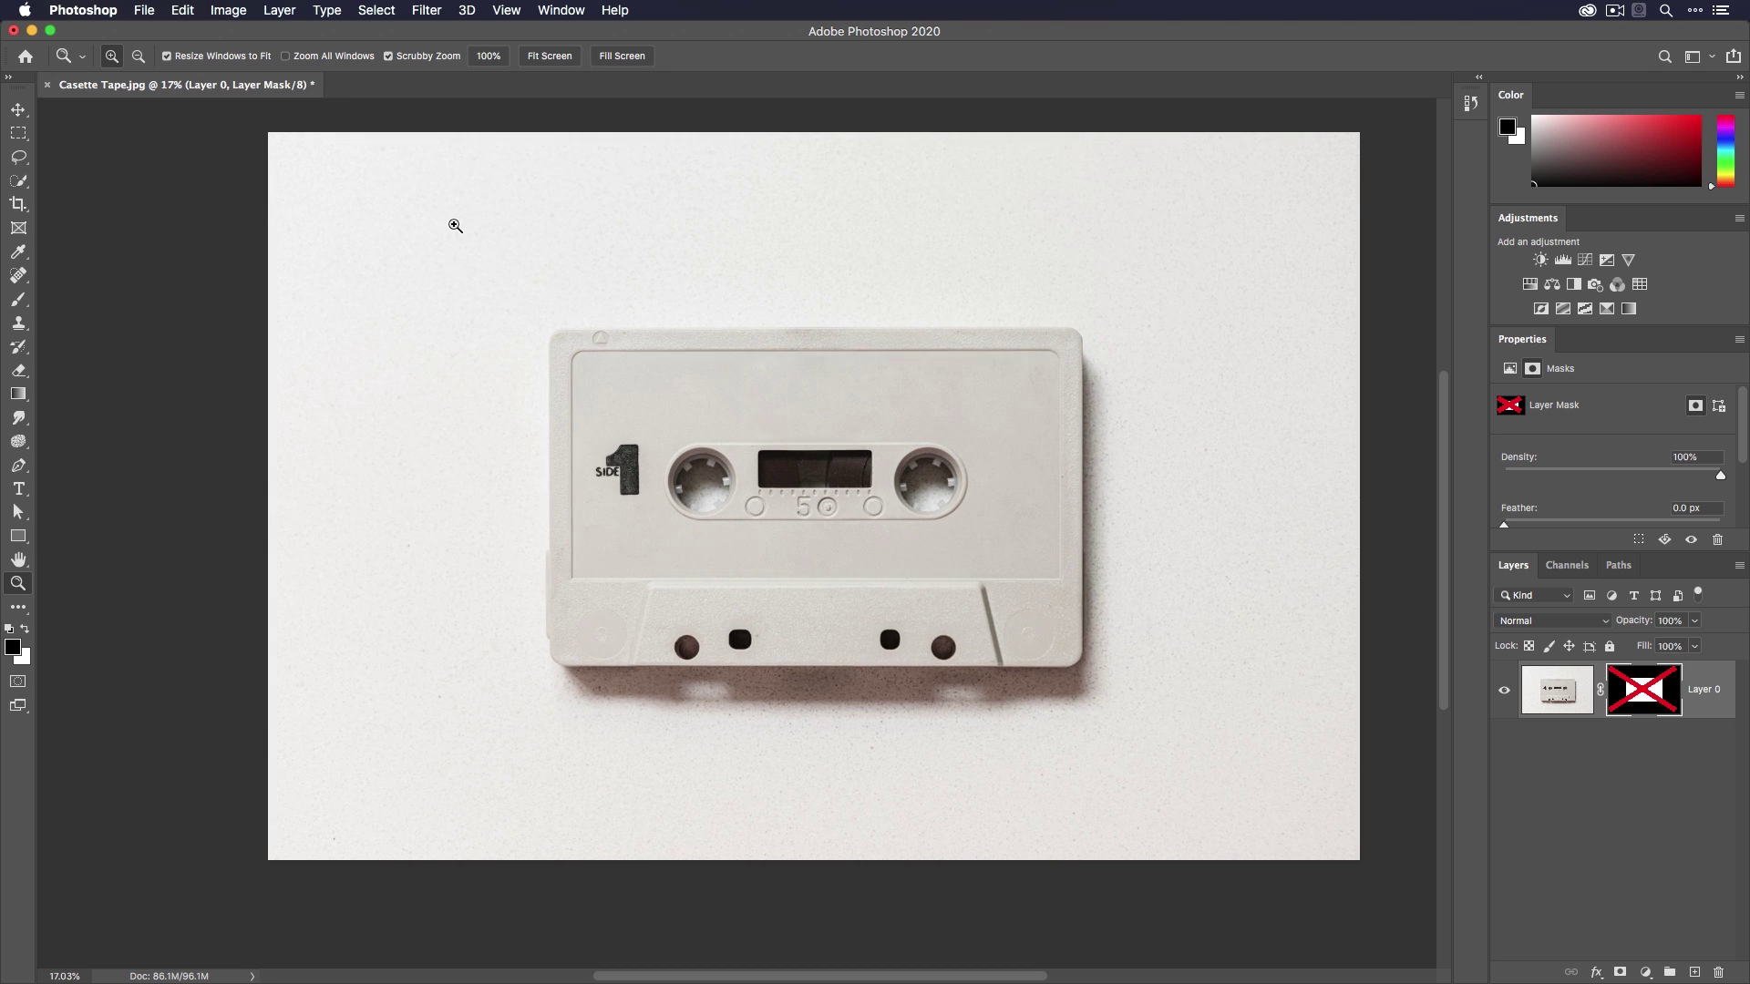
Re-enable the mask and paint black with a 250 brush over the cassette's top-left corner.
shift+click(1659, 695)
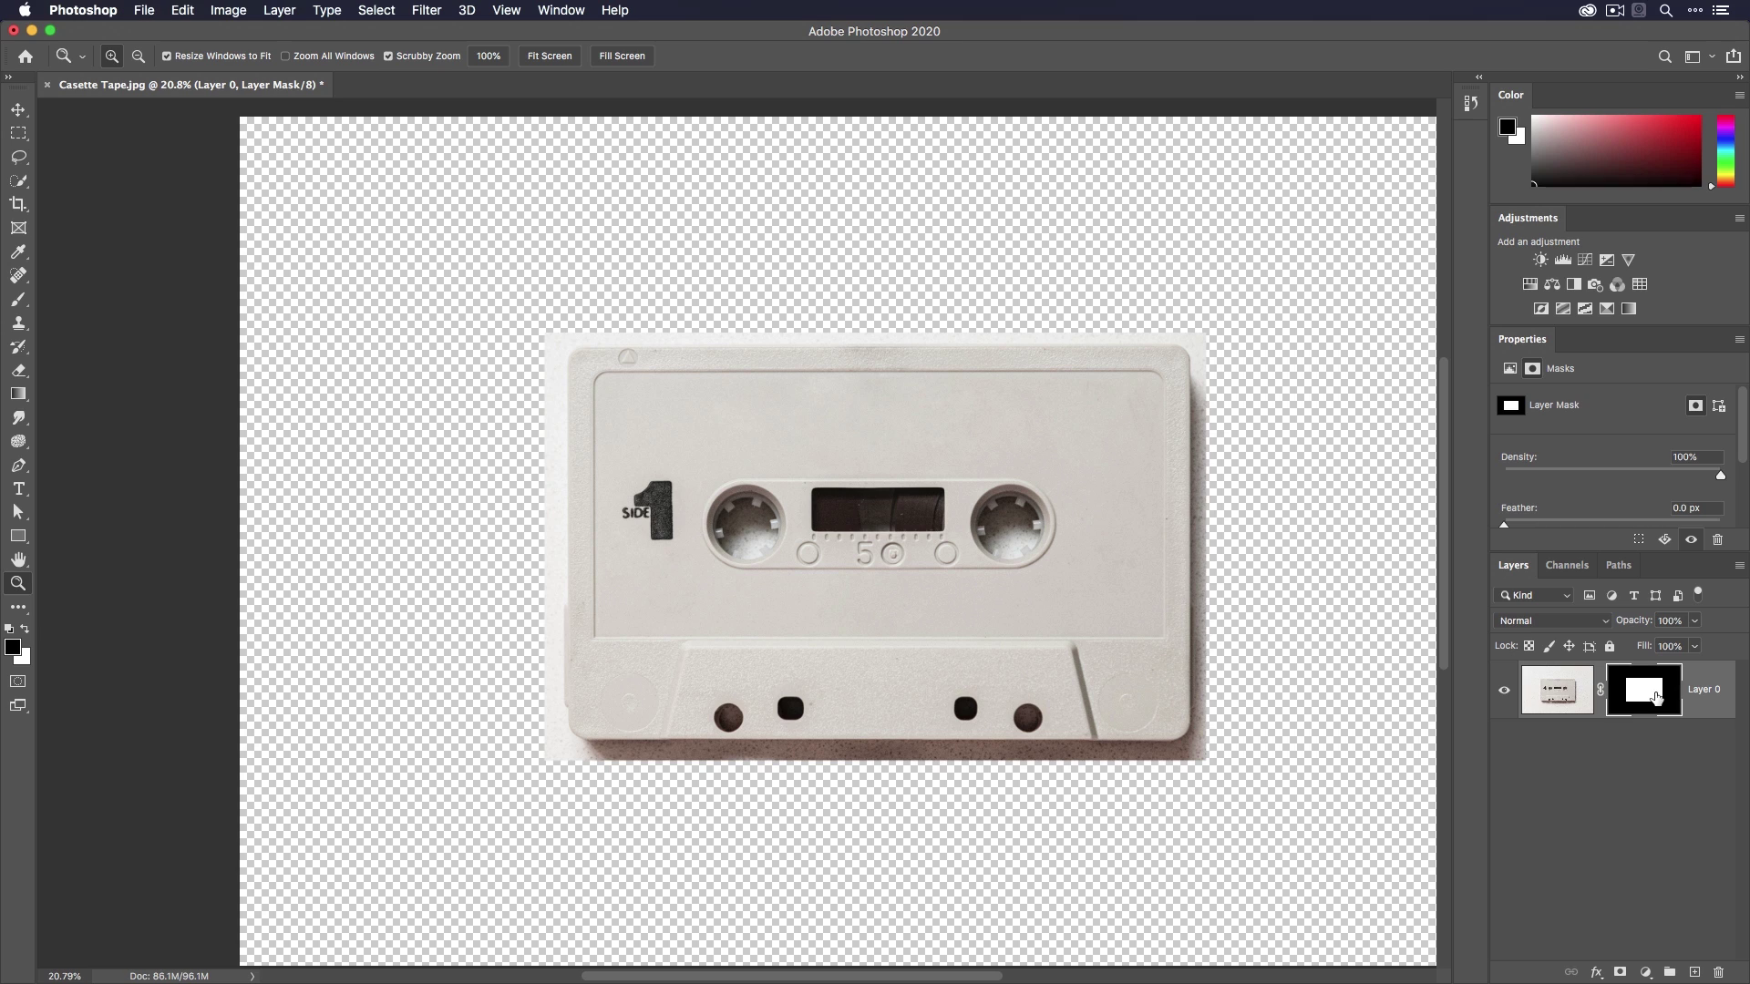
click(18, 300)
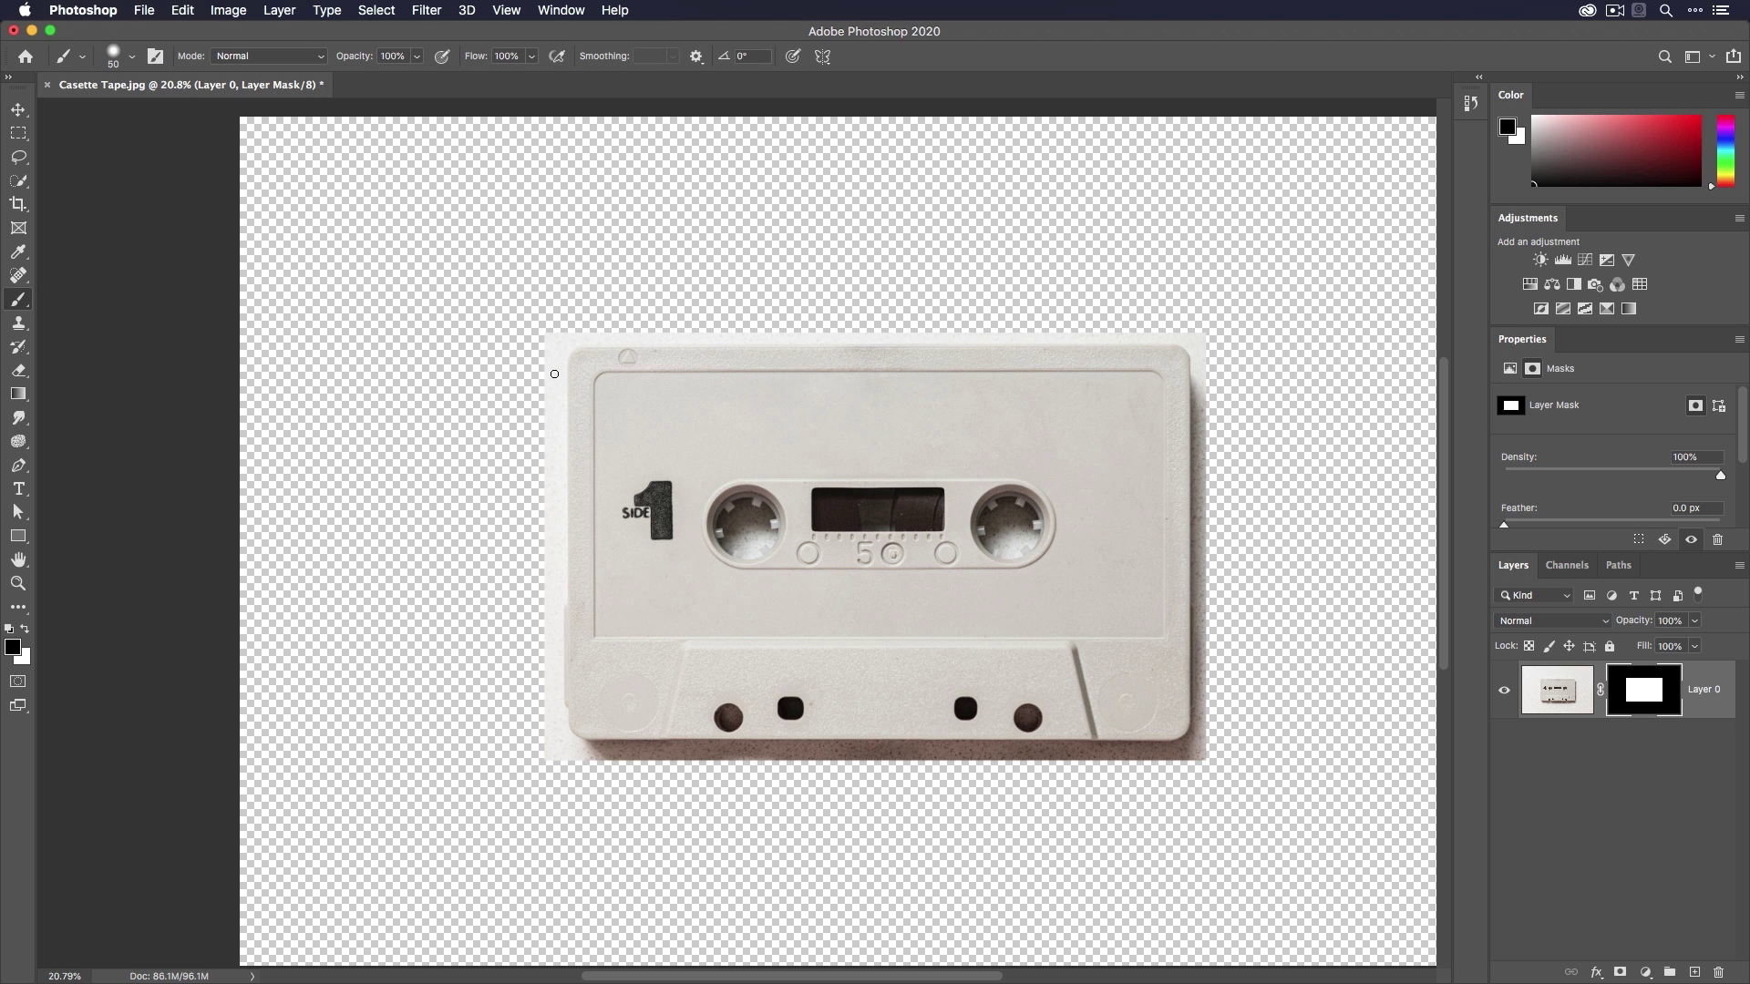
key(bracketright)
key(bracketright)
key(bracketright)
key(bracketright)
key(bracketright)
key(bracketright)
key(bracketright)
key(bracketright)
key(bracketright)
key(bracketright)
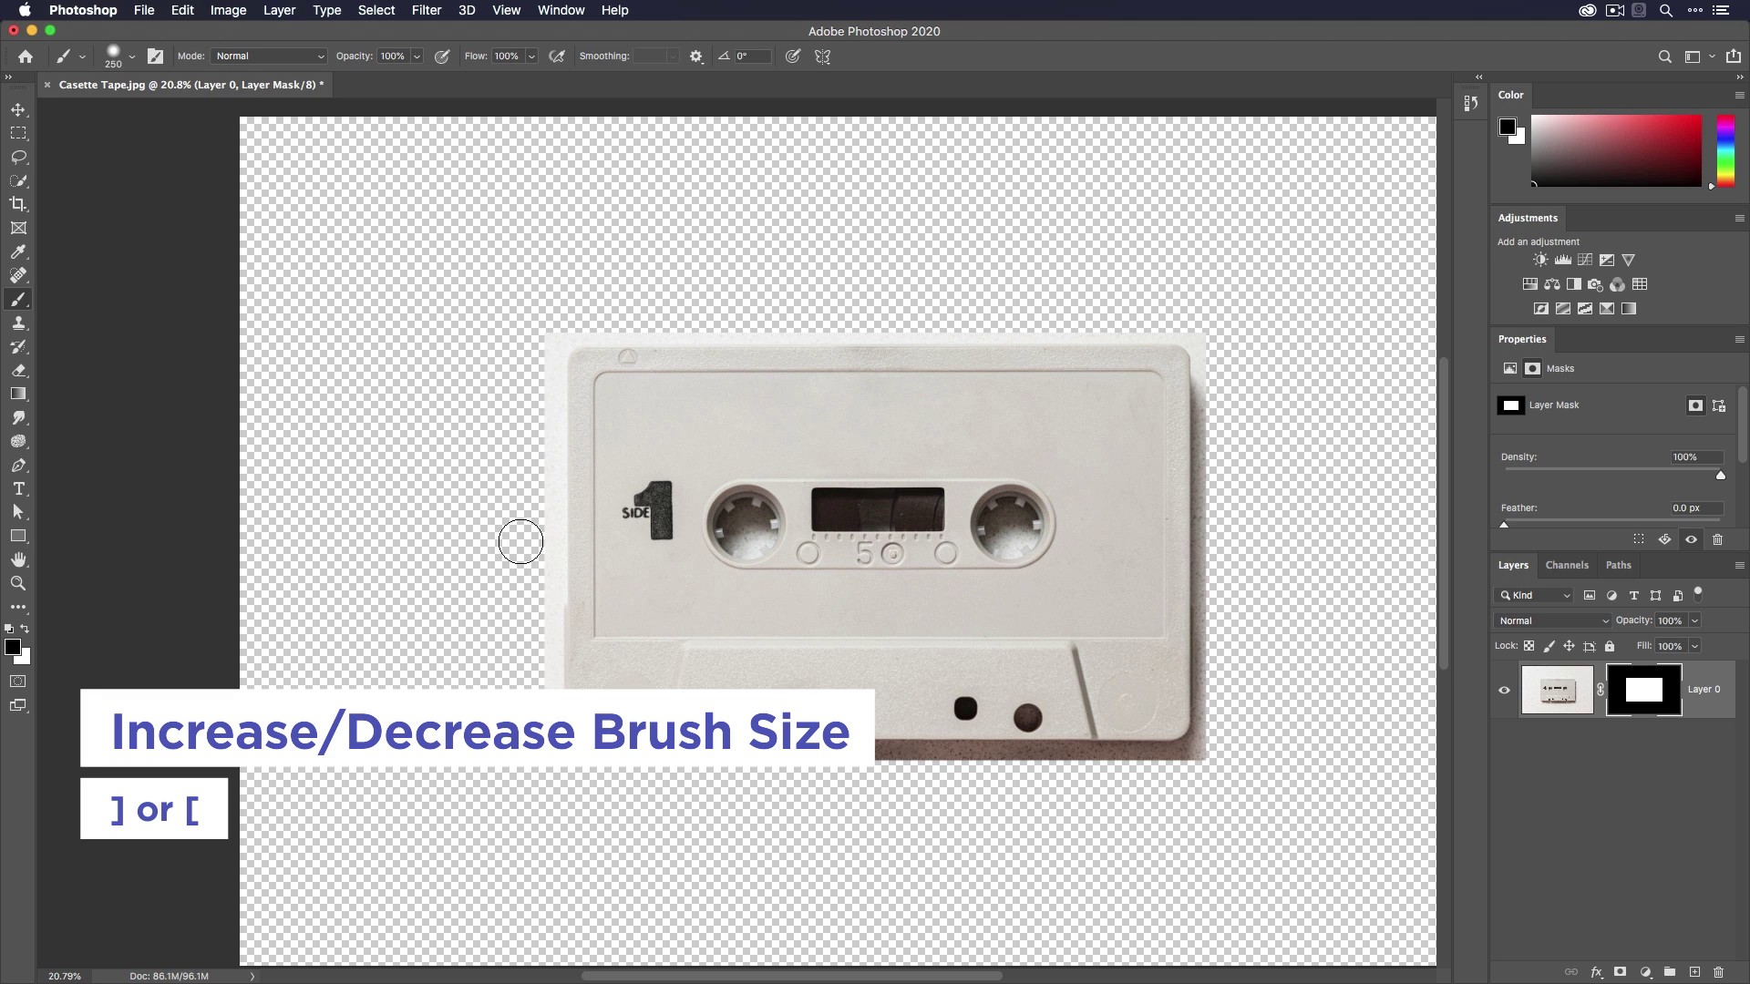
mouse_move(531, 461)
mouse_down()
mouse_move(560, 383)
mouse_move(538, 428)
mouse_move(582, 390)
mouse_move(572, 379)
mouse_move(778, 354)
mouse_move(560, 381)
mouse_move(597, 378)
mouse_up()
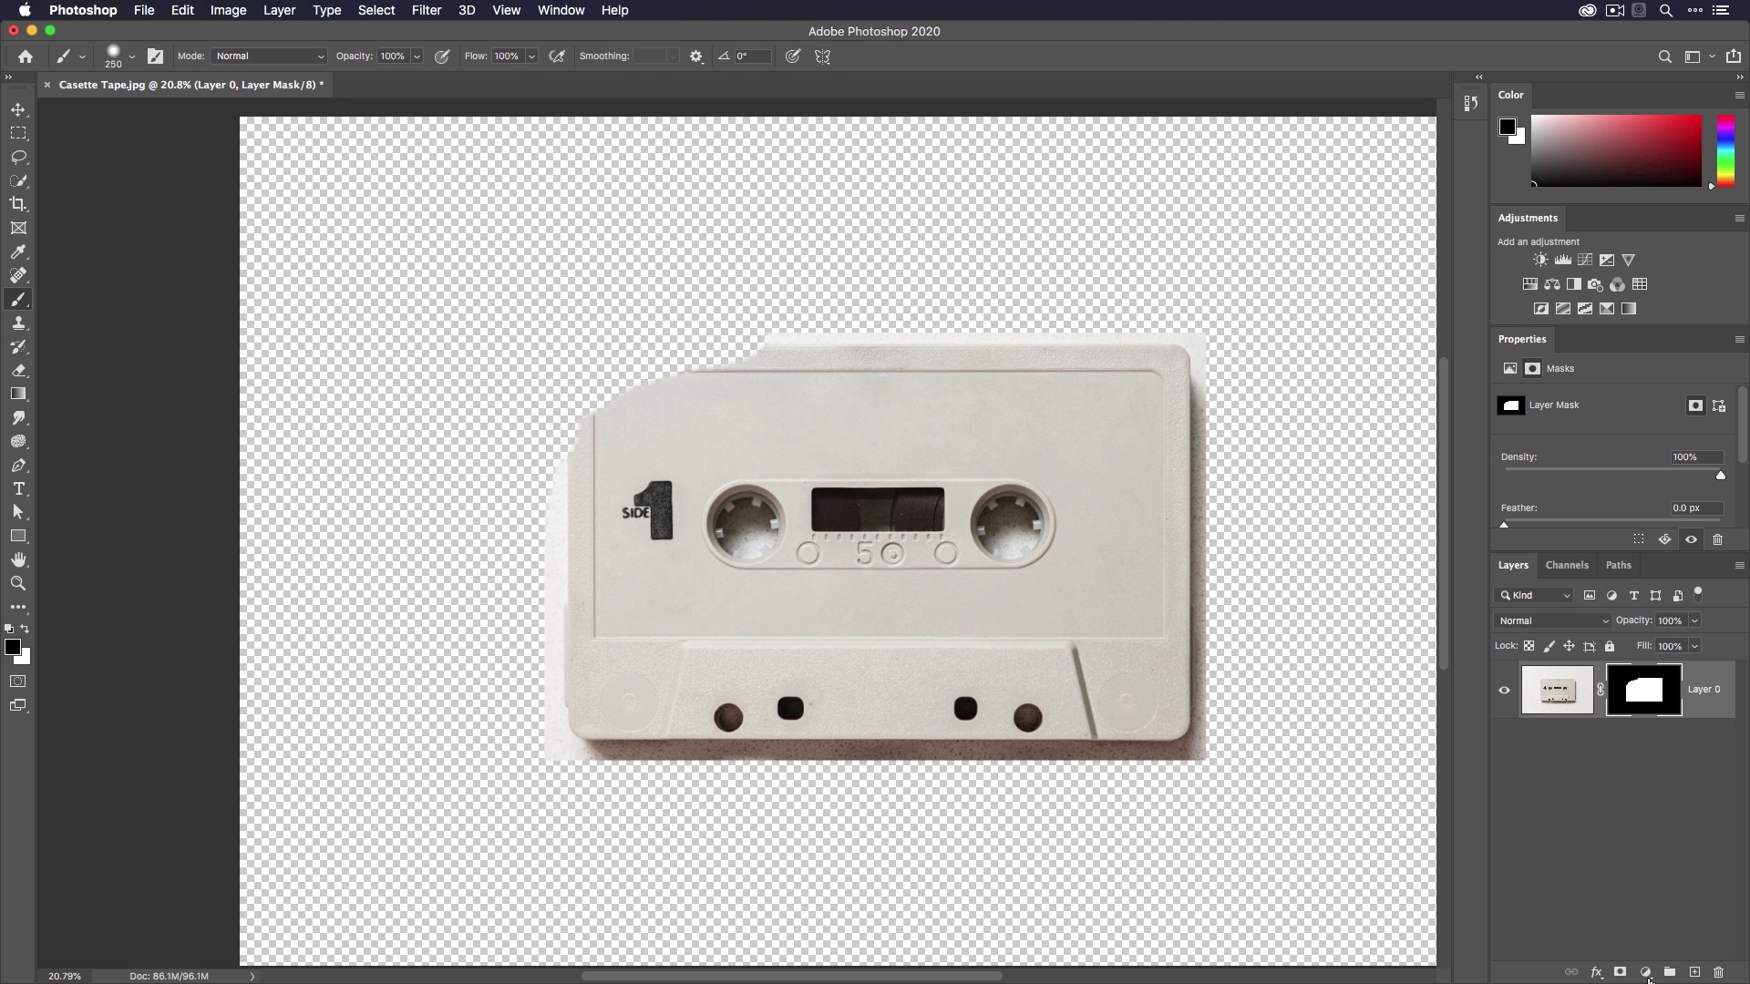
Add a Solid Color fill layer in gold #dfb95f.
click(1646, 973)
click(1668, 620)
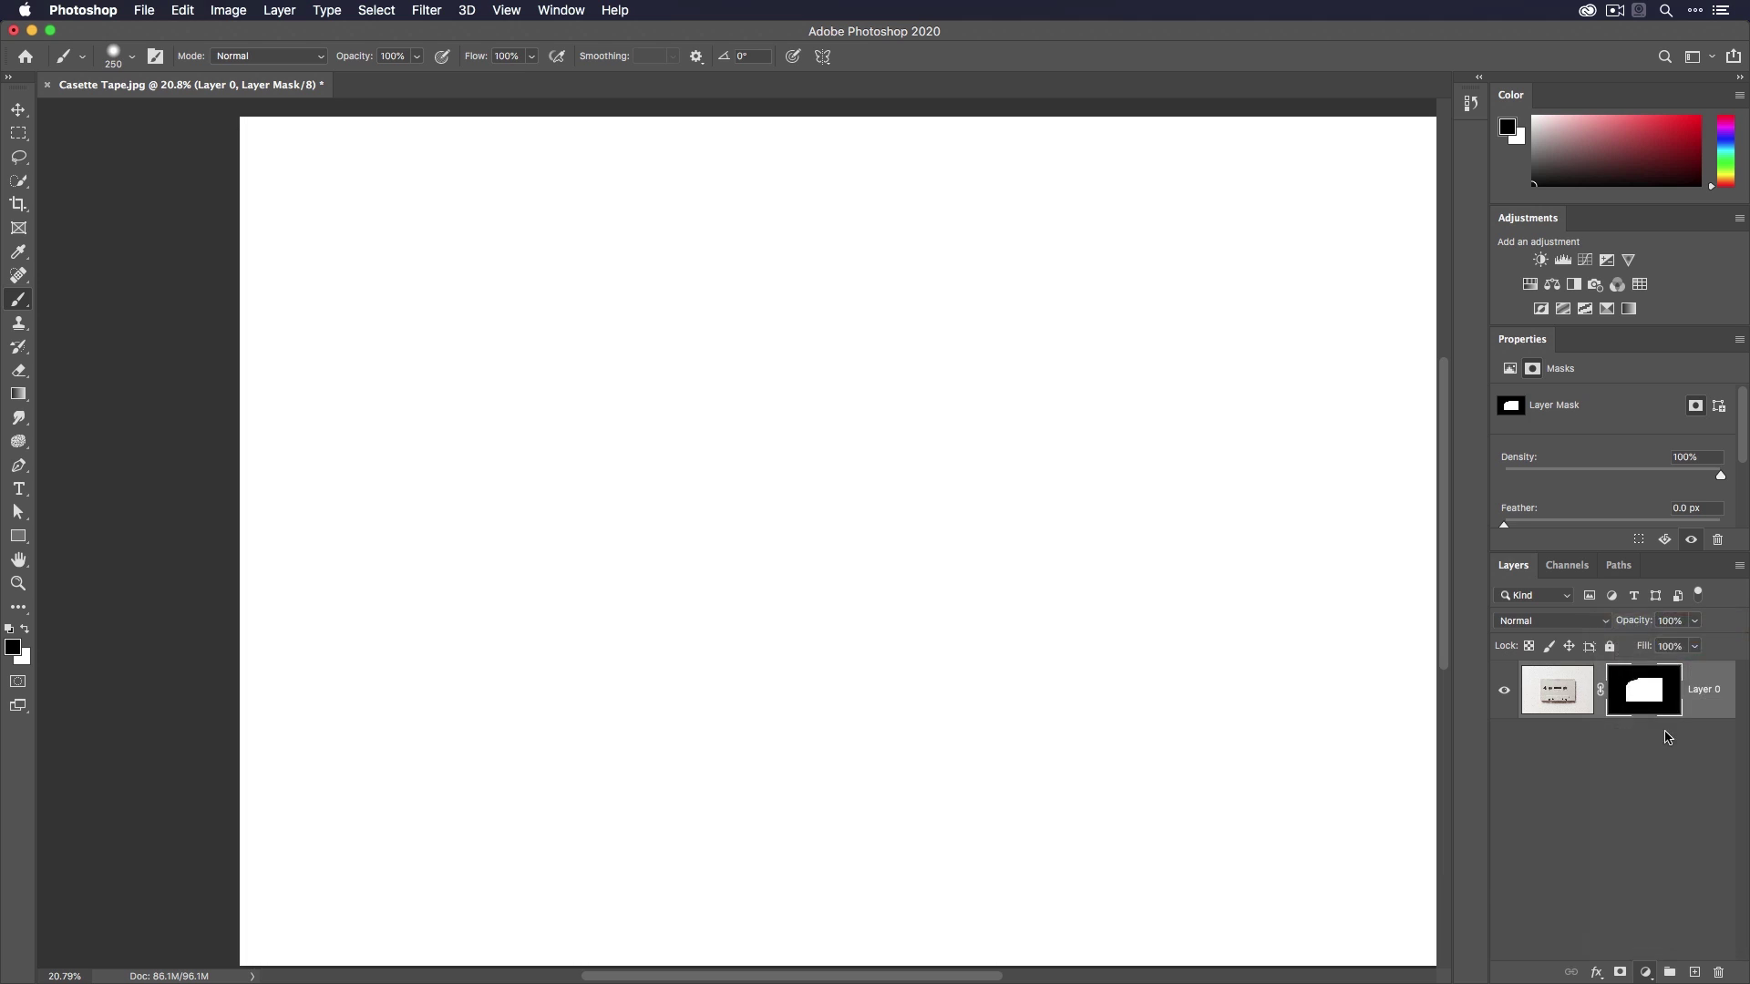
click(1488, 668)
click(1523, 737)
click(1433, 580)
click(1422, 561)
click(1405, 567)
click(1528, 743)
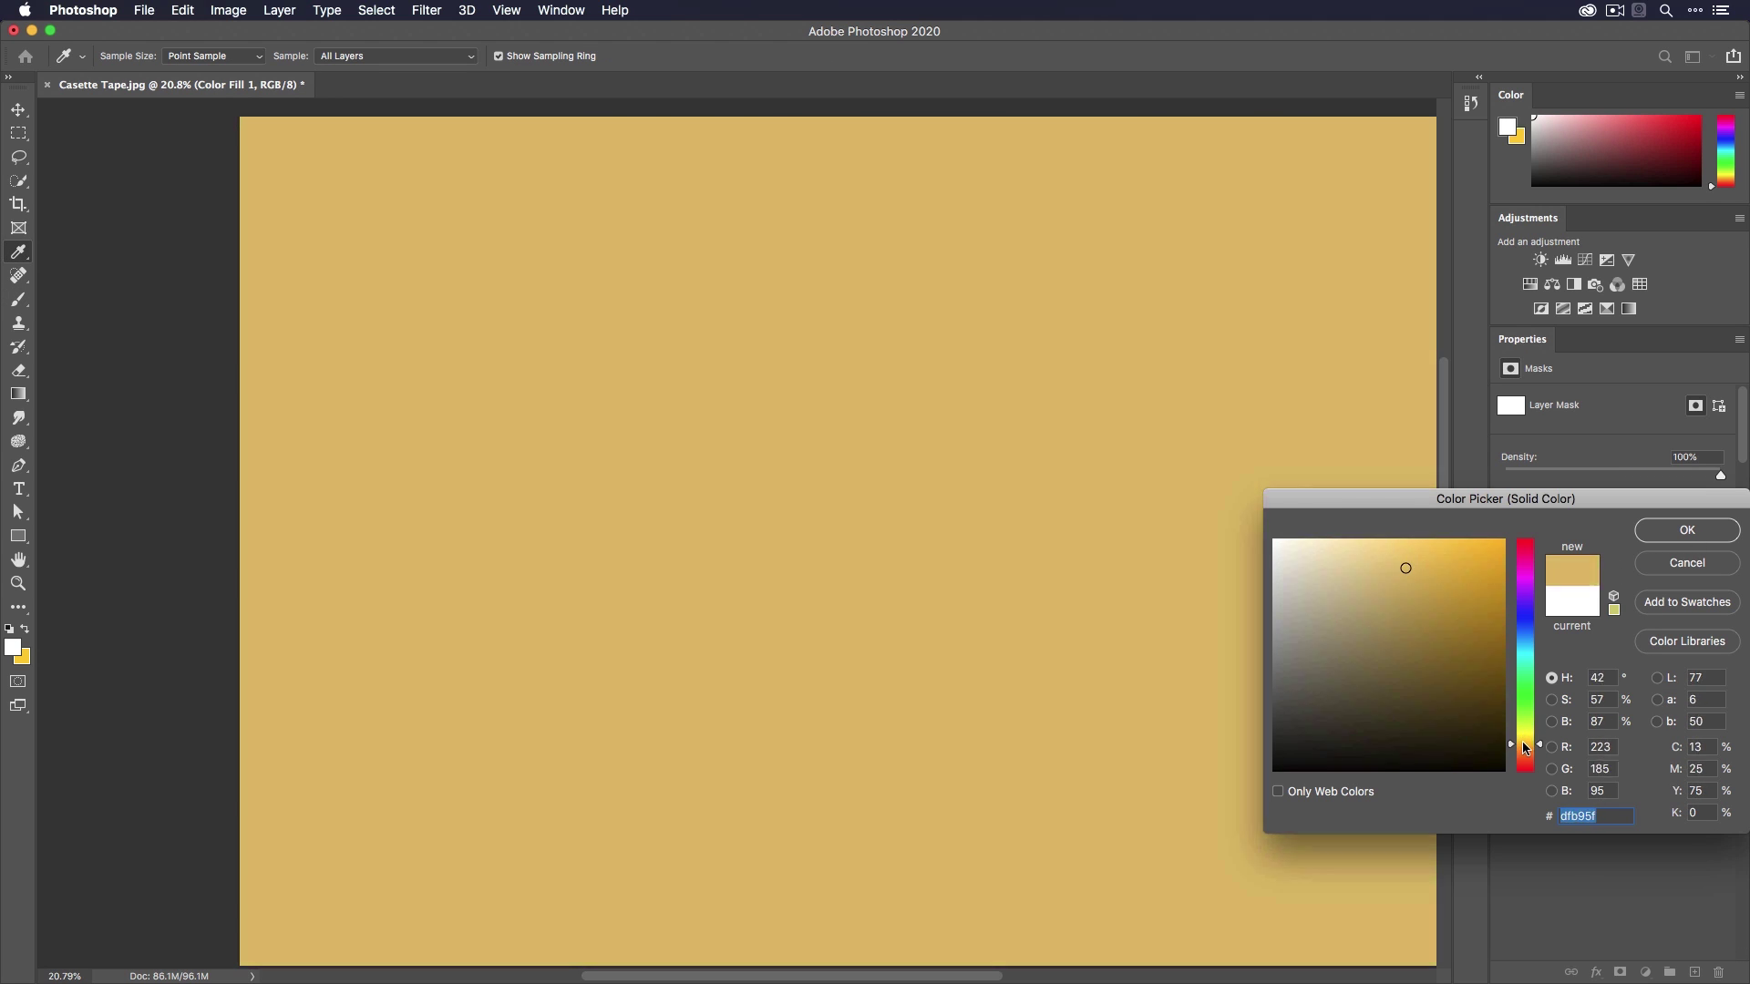
click(1664, 538)
Move the fill layer below Layer 0 and target the mask with default black/white colours.
drag(1693, 702, 1567, 765)
click(1664, 685)
key(d)
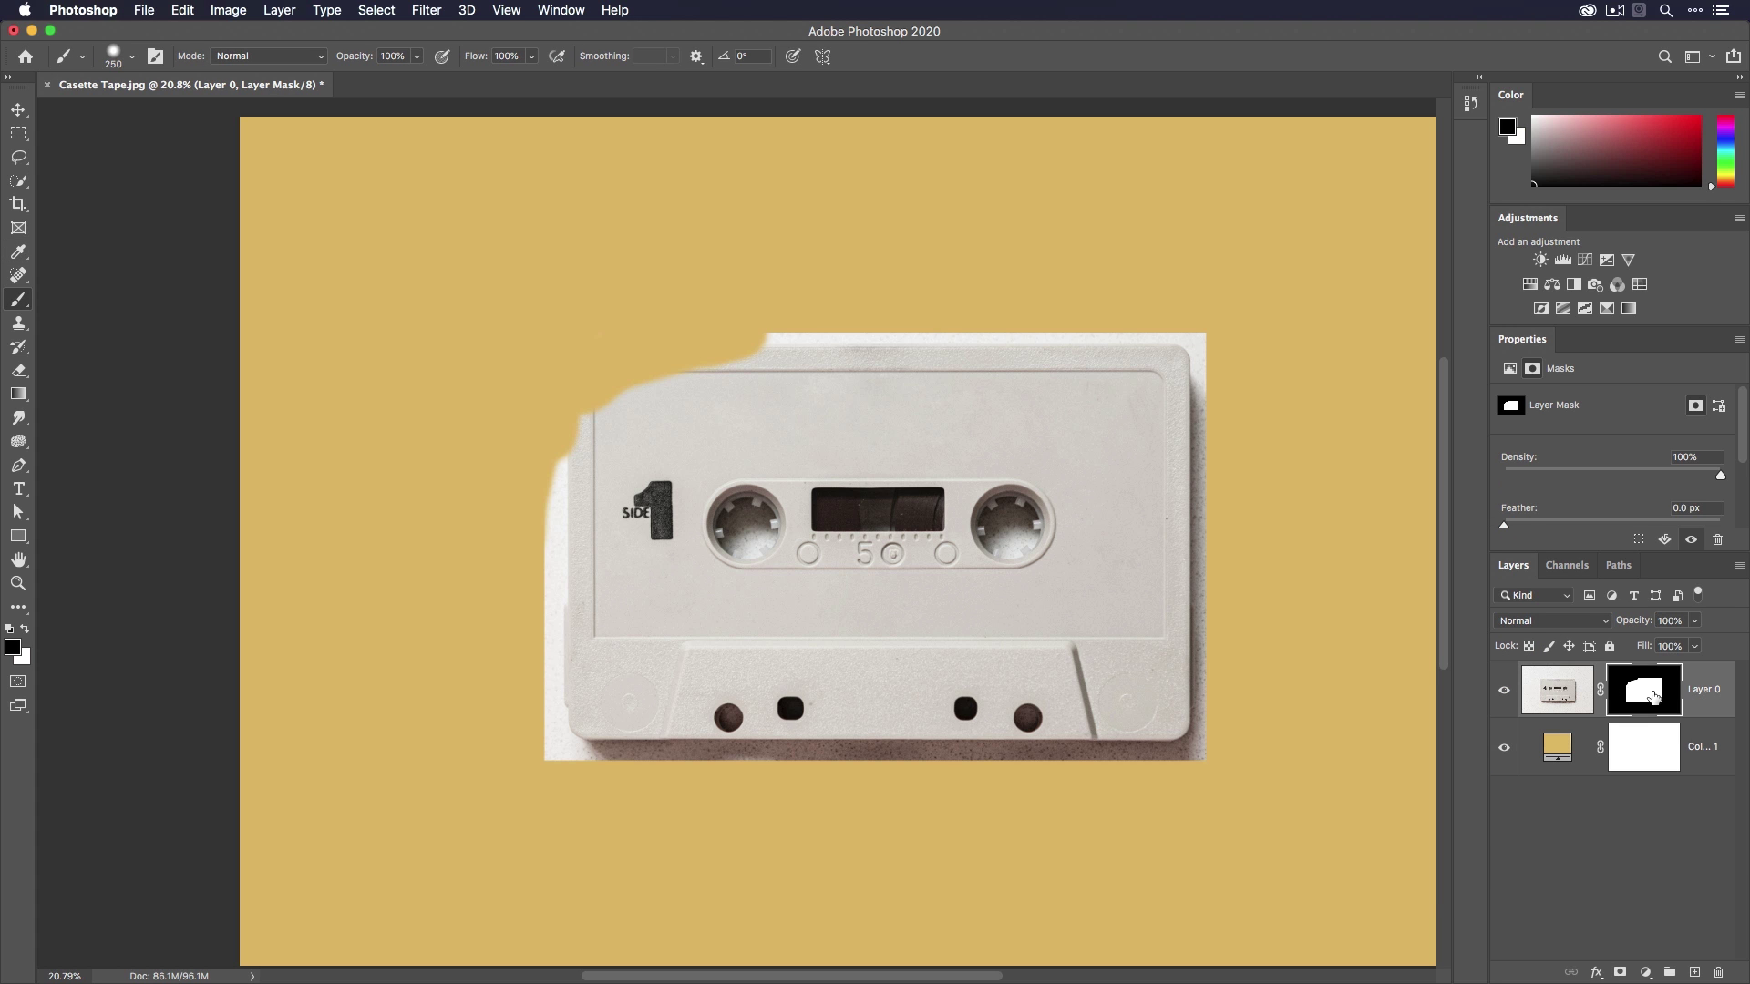
Reveal the top-left edge in white, then paint black along the top edge with a 125 brush.
click(26, 630)
mouse_move(712, 383)
mouse_down()
mouse_move(675, 370)
mouse_move(623, 390)
mouse_move(612, 364)
mouse_move(573, 394)
mouse_move(594, 361)
mouse_move(764, 356)
mouse_move(736, 357)
mouse_move(700, 404)
mouse_move(748, 400)
mouse_move(545, 329)
mouse_move(588, 365)
mouse_move(672, 266)
mouse_move(568, 370)
mouse_move(554, 353)
mouse_move(554, 394)
mouse_move(577, 363)
mouse_move(759, 354)
mouse_move(528, 353)
mouse_move(535, 332)
mouse_move(544, 393)
mouse_move(555, 357)
mouse_move(554, 484)
mouse_up()
key(bracketleft)
key(bracketleft)
key(bracketleft)
key(bracketleft)
key(x)
mouse_move(558, 354)
mouse_down()
mouse_move(629, 335)
mouse_move(614, 335)
mouse_up()
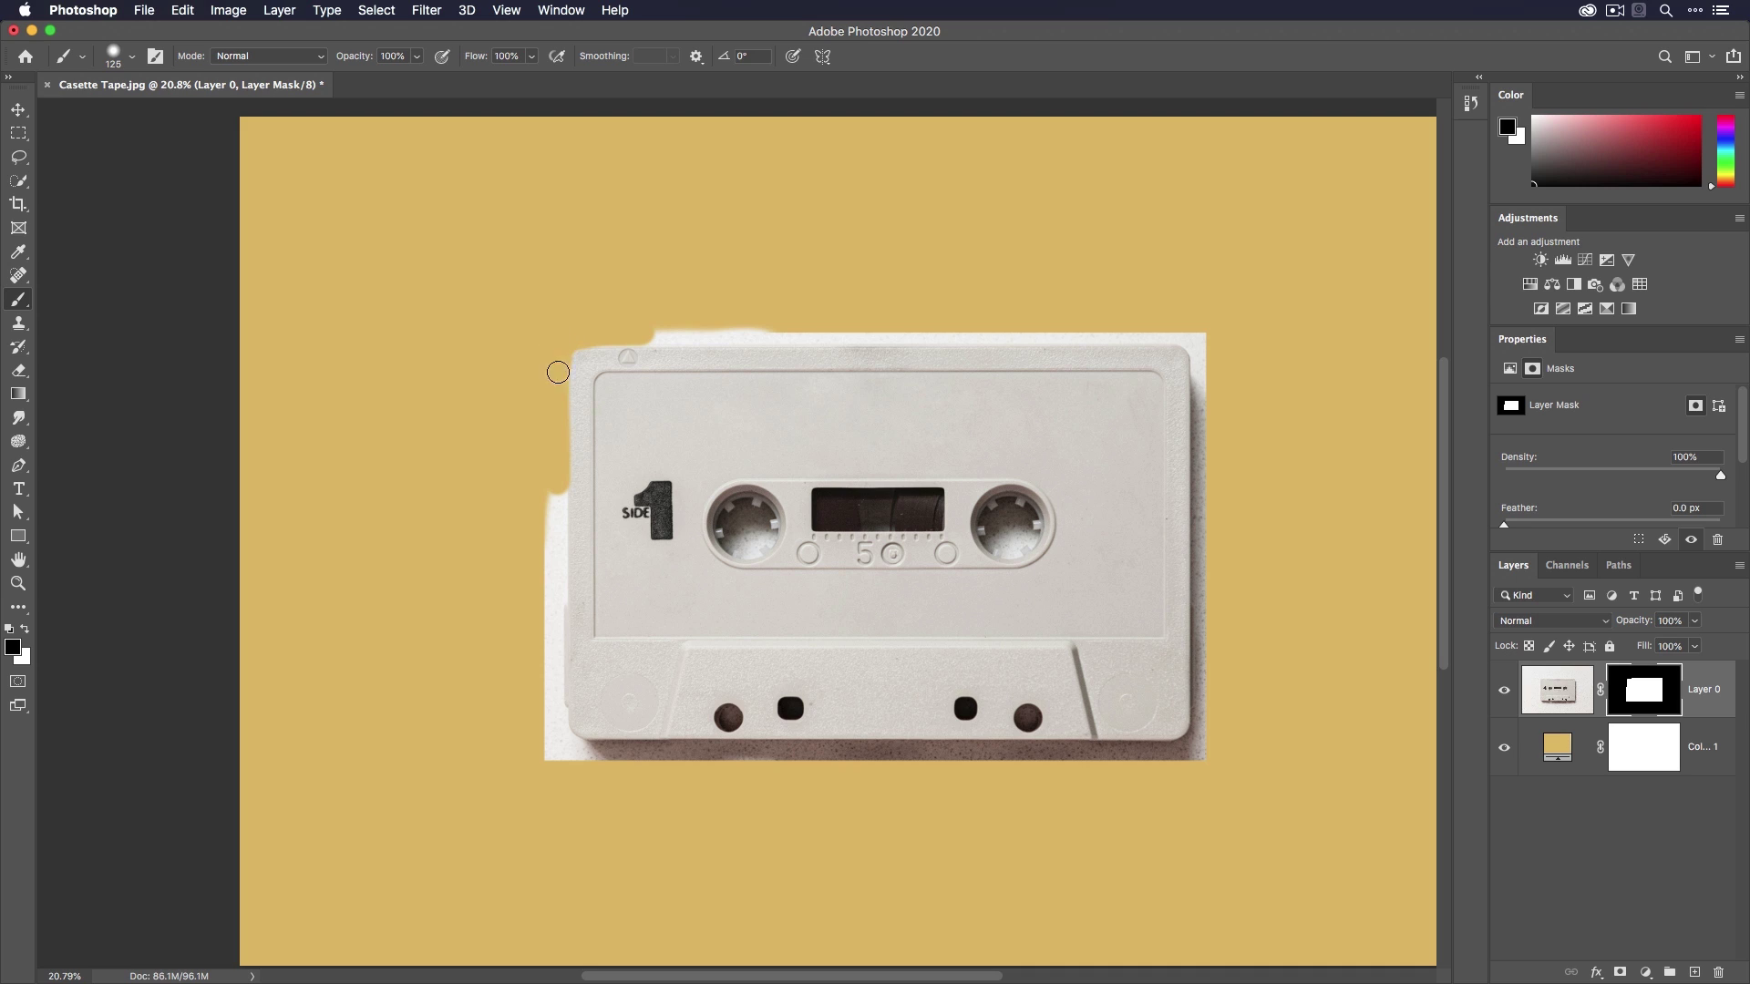
Restore a white border along the cassette's upper-left edge with a 150 brush.
key(x)
key(x)
mouse_move(579, 358)
mouse_down()
mouse_move(551, 387)
mouse_move(576, 338)
mouse_move(553, 392)
mouse_up()
key(x)
key(ctrl+z)
key(x)
key(x)
key(bracketright)
mouse_move(565, 428)
mouse_down()
mouse_move(566, 501)
mouse_move(566, 344)
mouse_move(880, 346)
mouse_up()
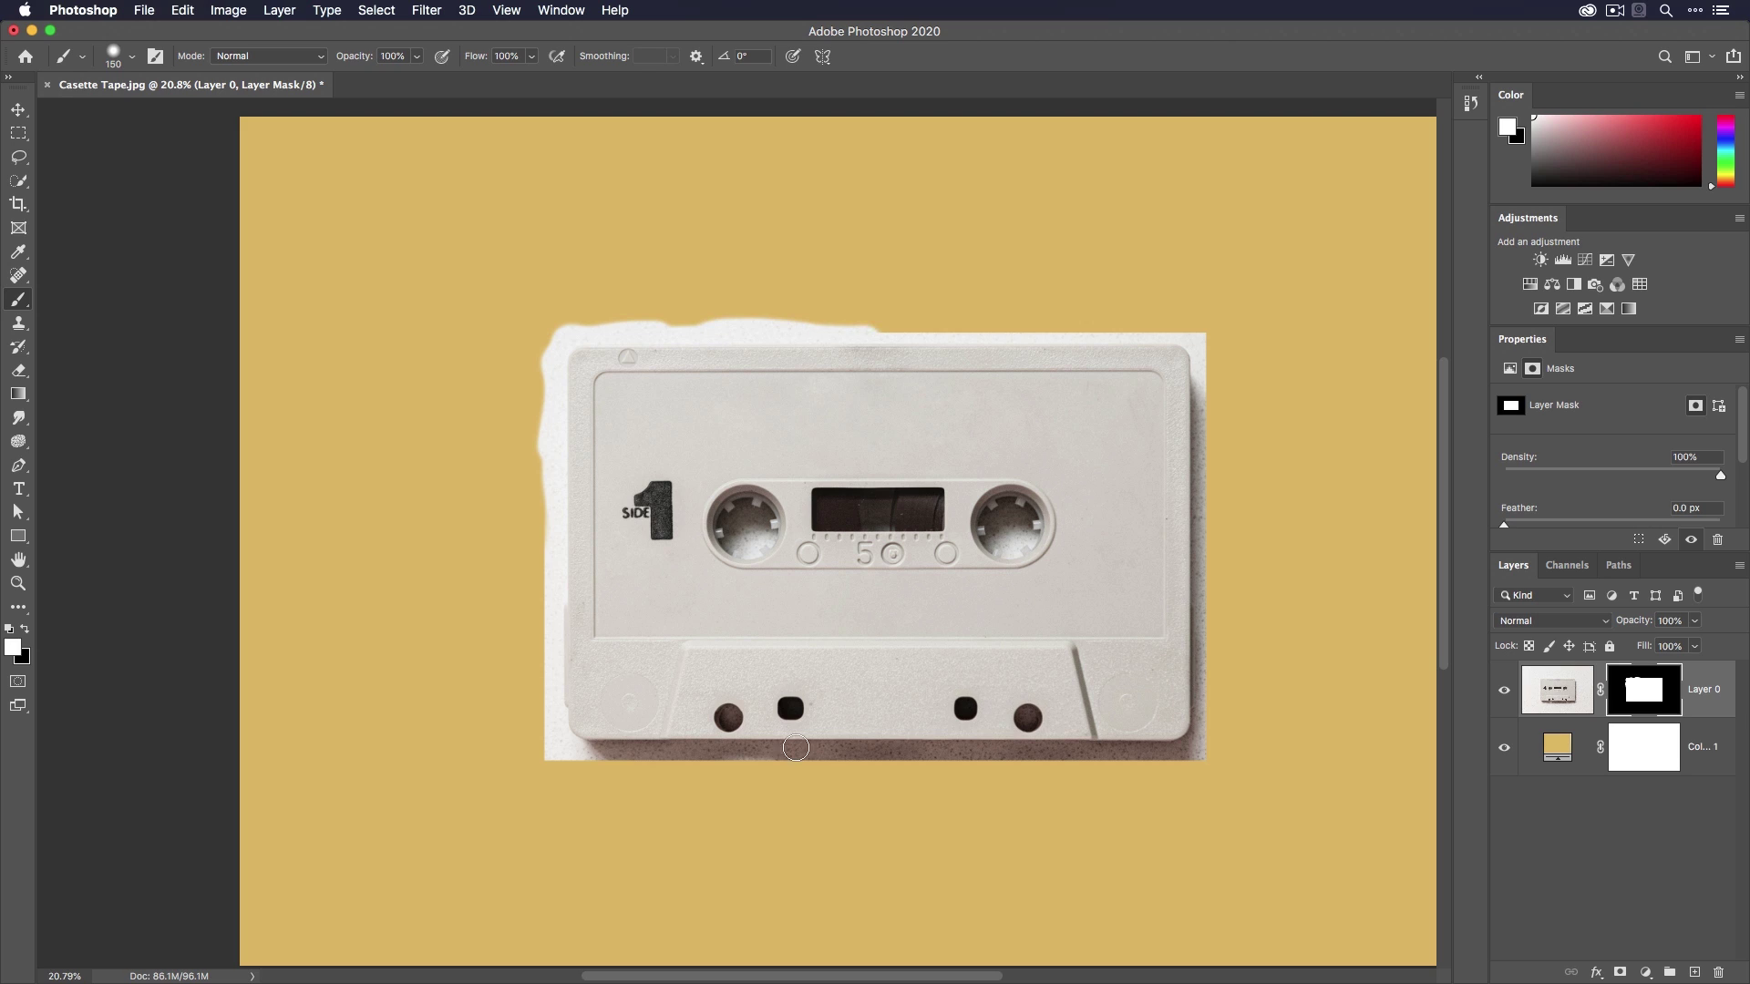
Zoom into the lower-left round hole and draw an elliptical selection inside it.
key(z)
drag(729, 719, 768, 677)
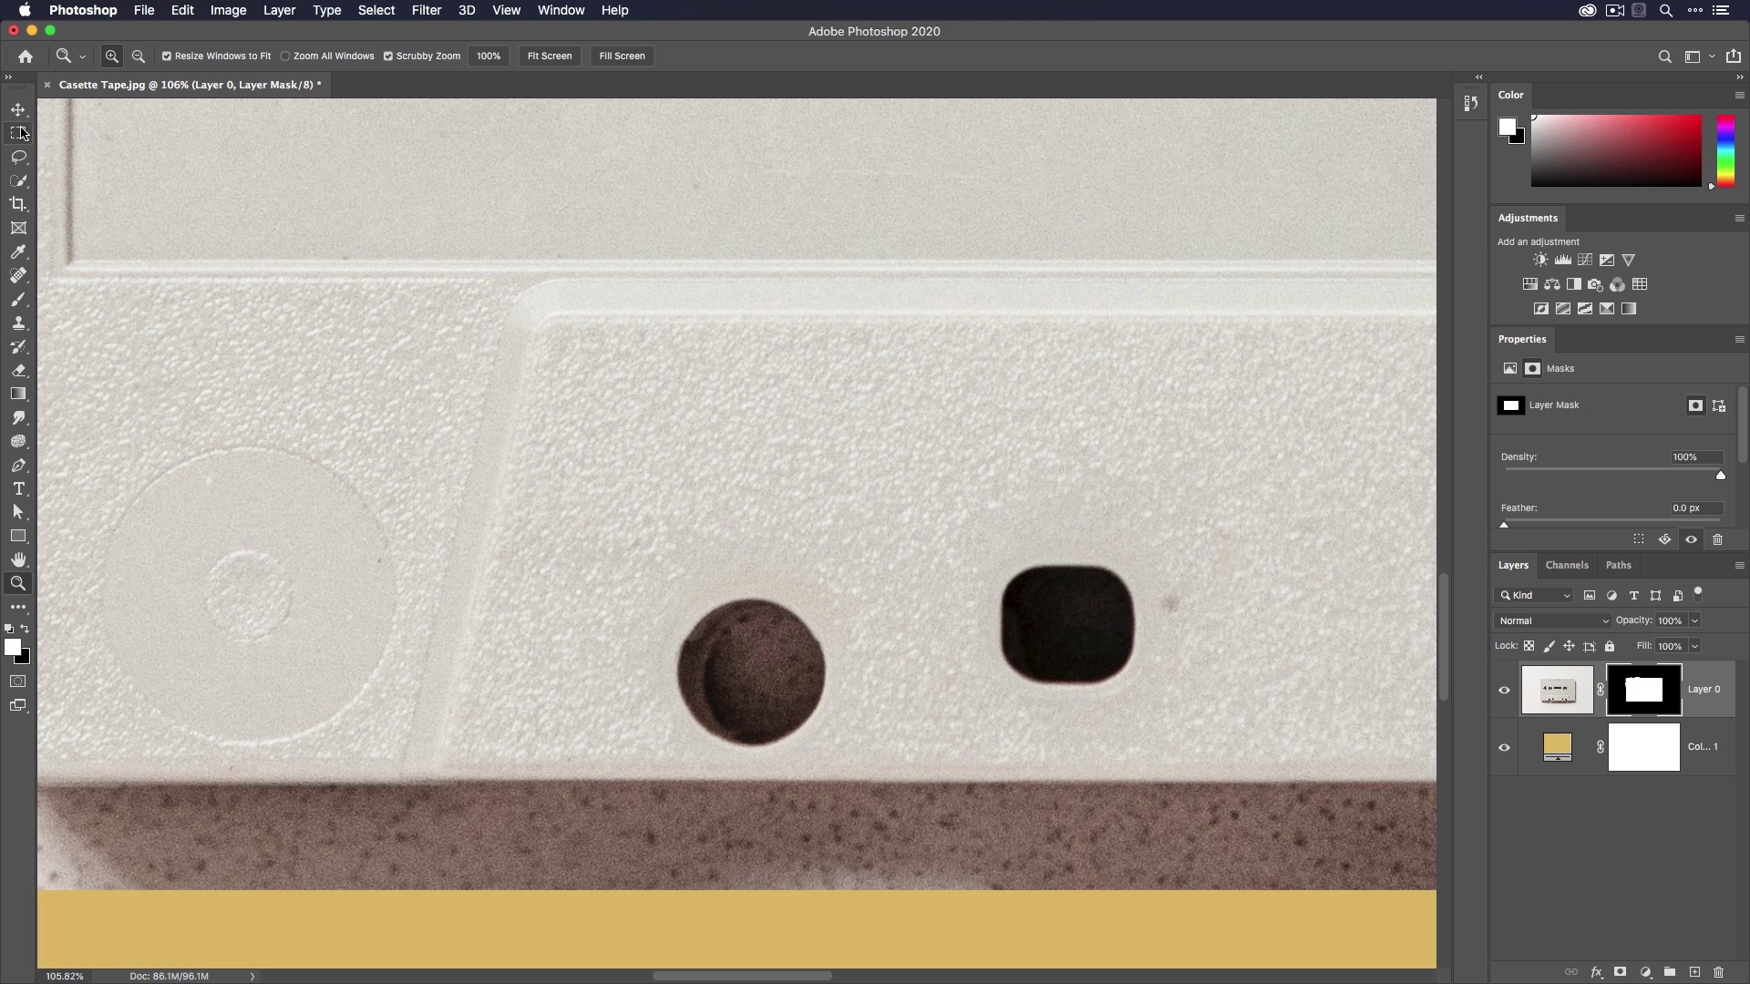
click(19, 133)
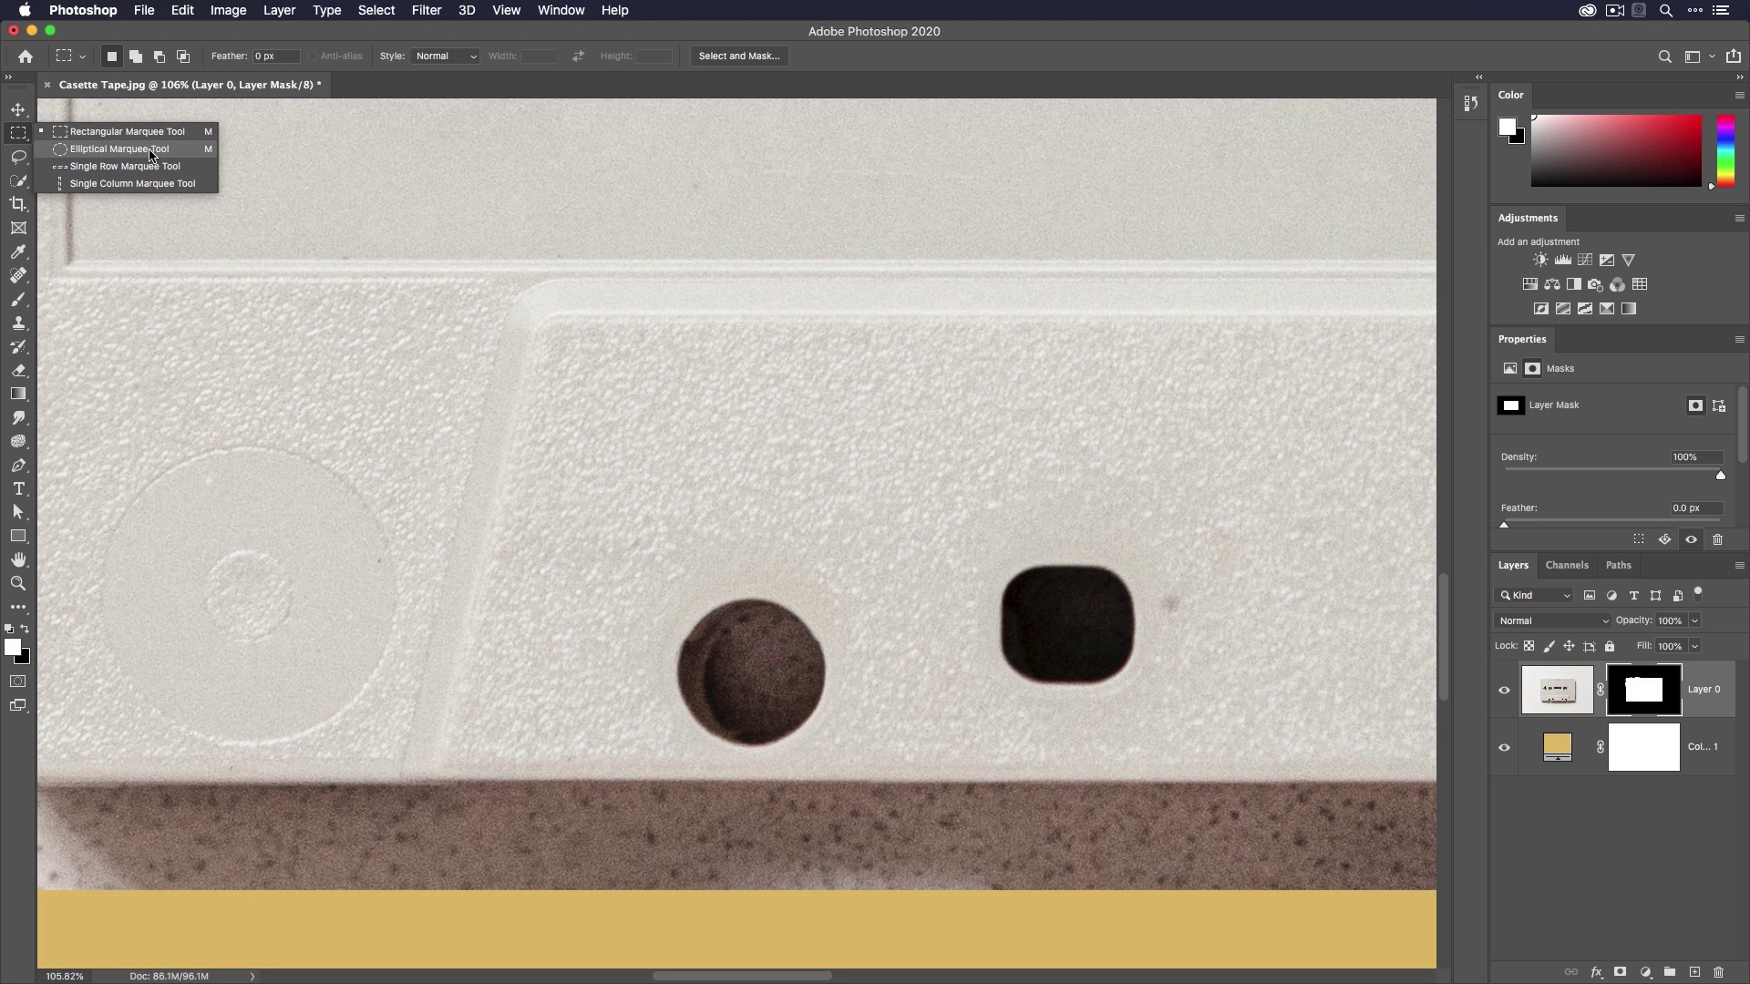
click(119, 150)
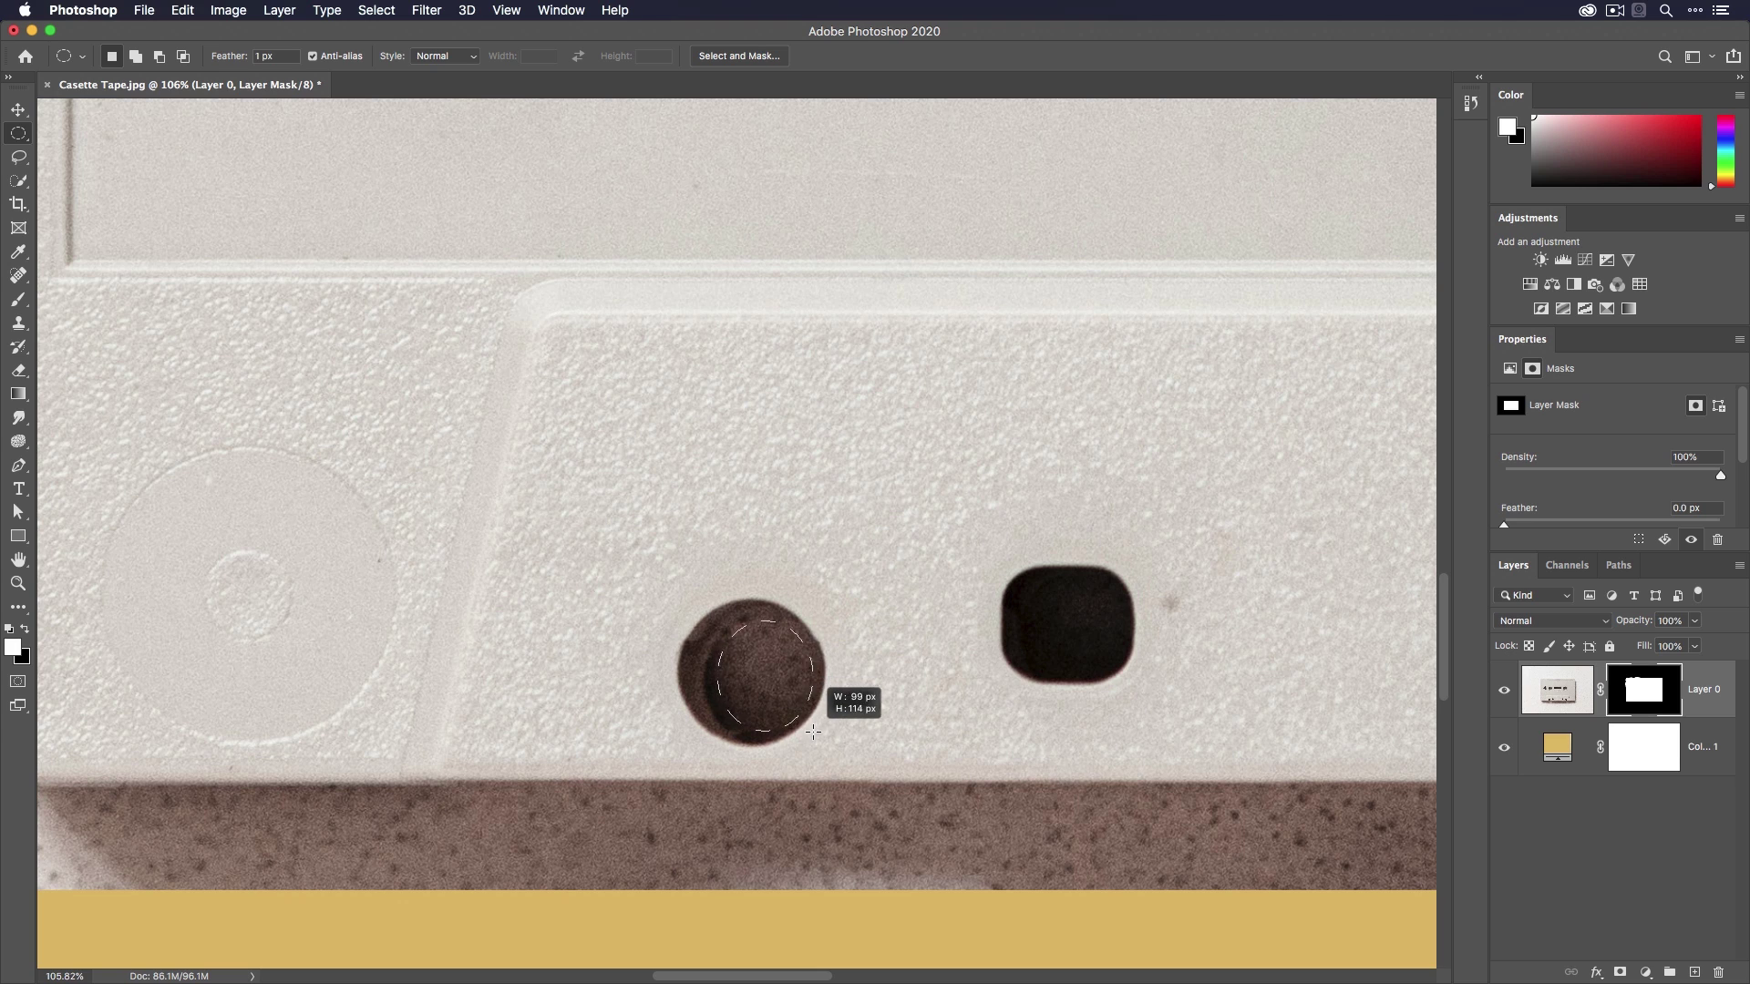
mouse_move(814, 735)
mouse_down()
mouse_move(825, 747)
mouse_move(799, 737)
mouse_move(823, 740)
mouse_up()
key(space)
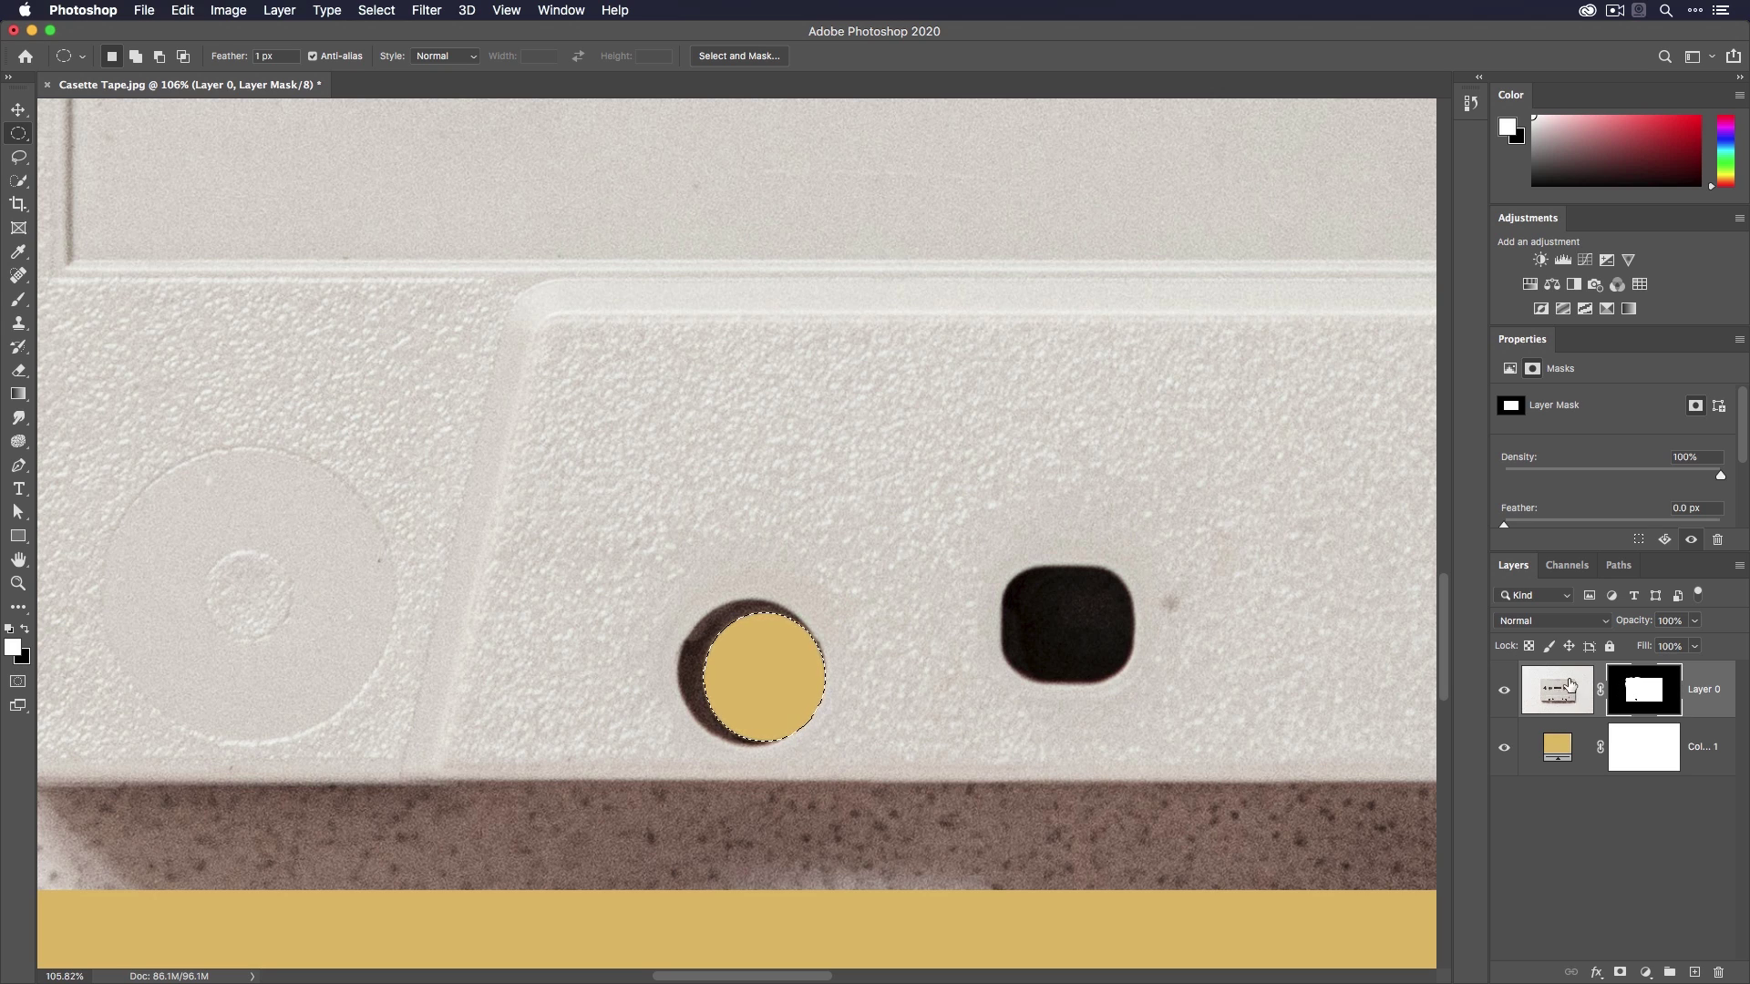
View Layer 0's layer mask on its own and drop the circular selection.
alt+click(1660, 695)
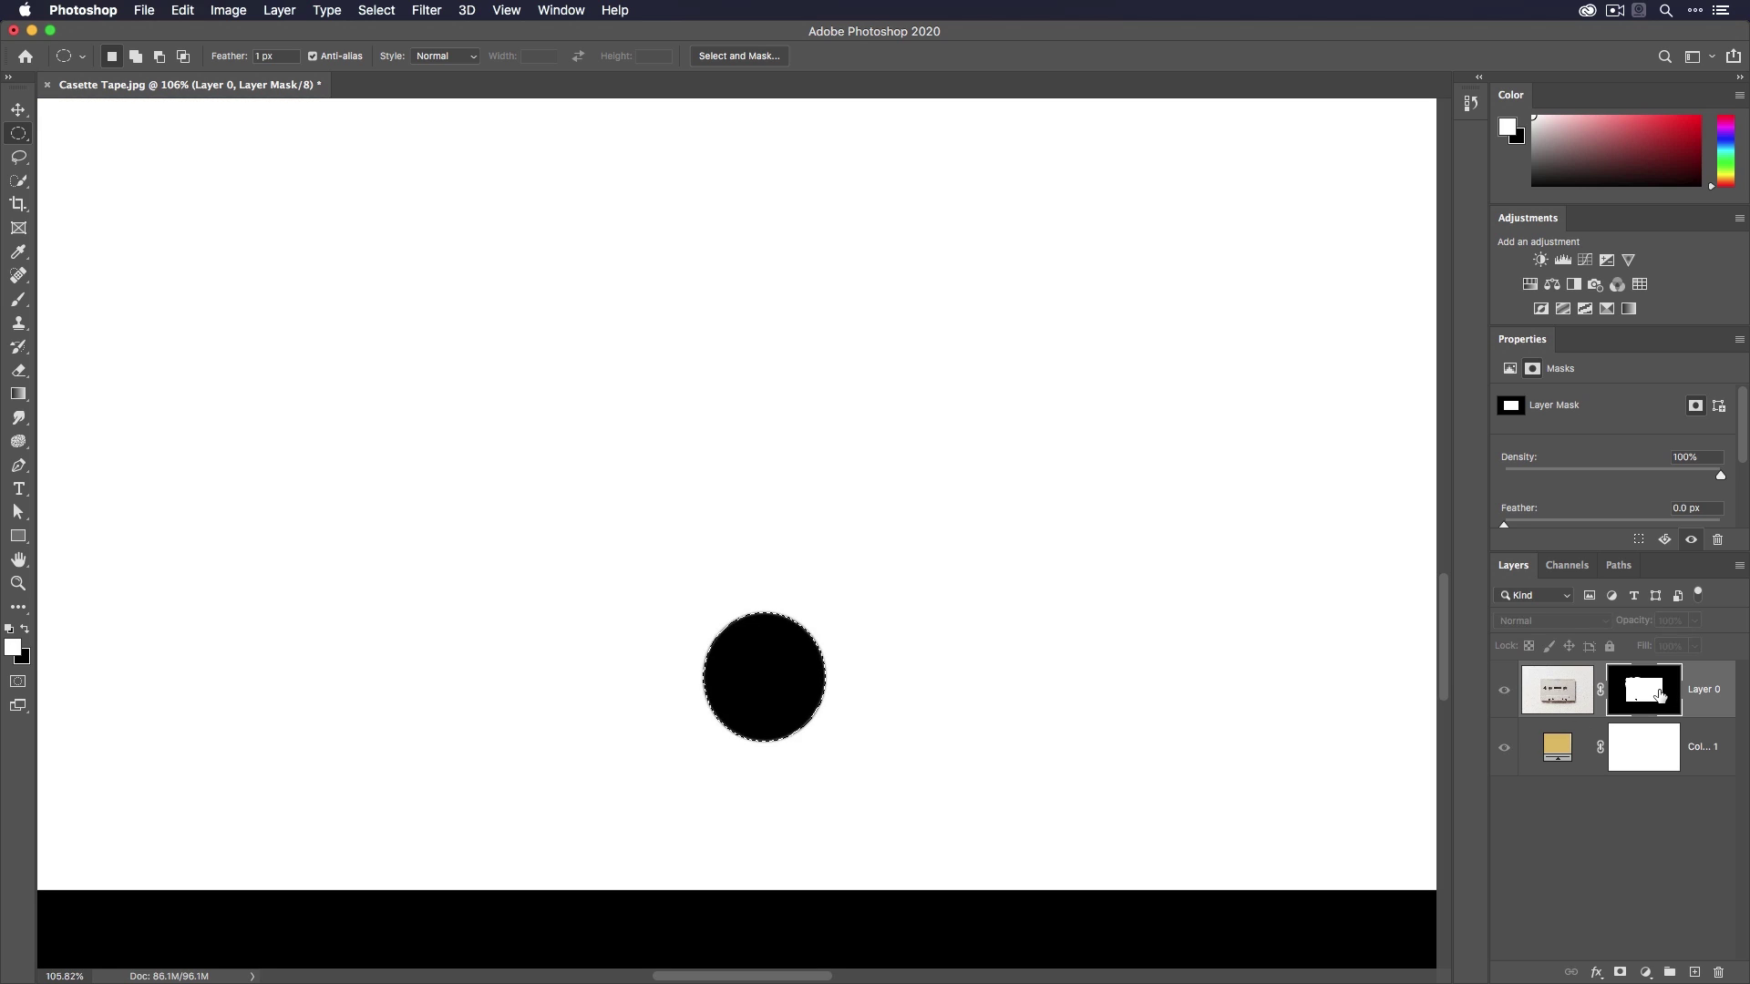
key(super+d)
key(z)
scroll(1039, 465, down, 5)
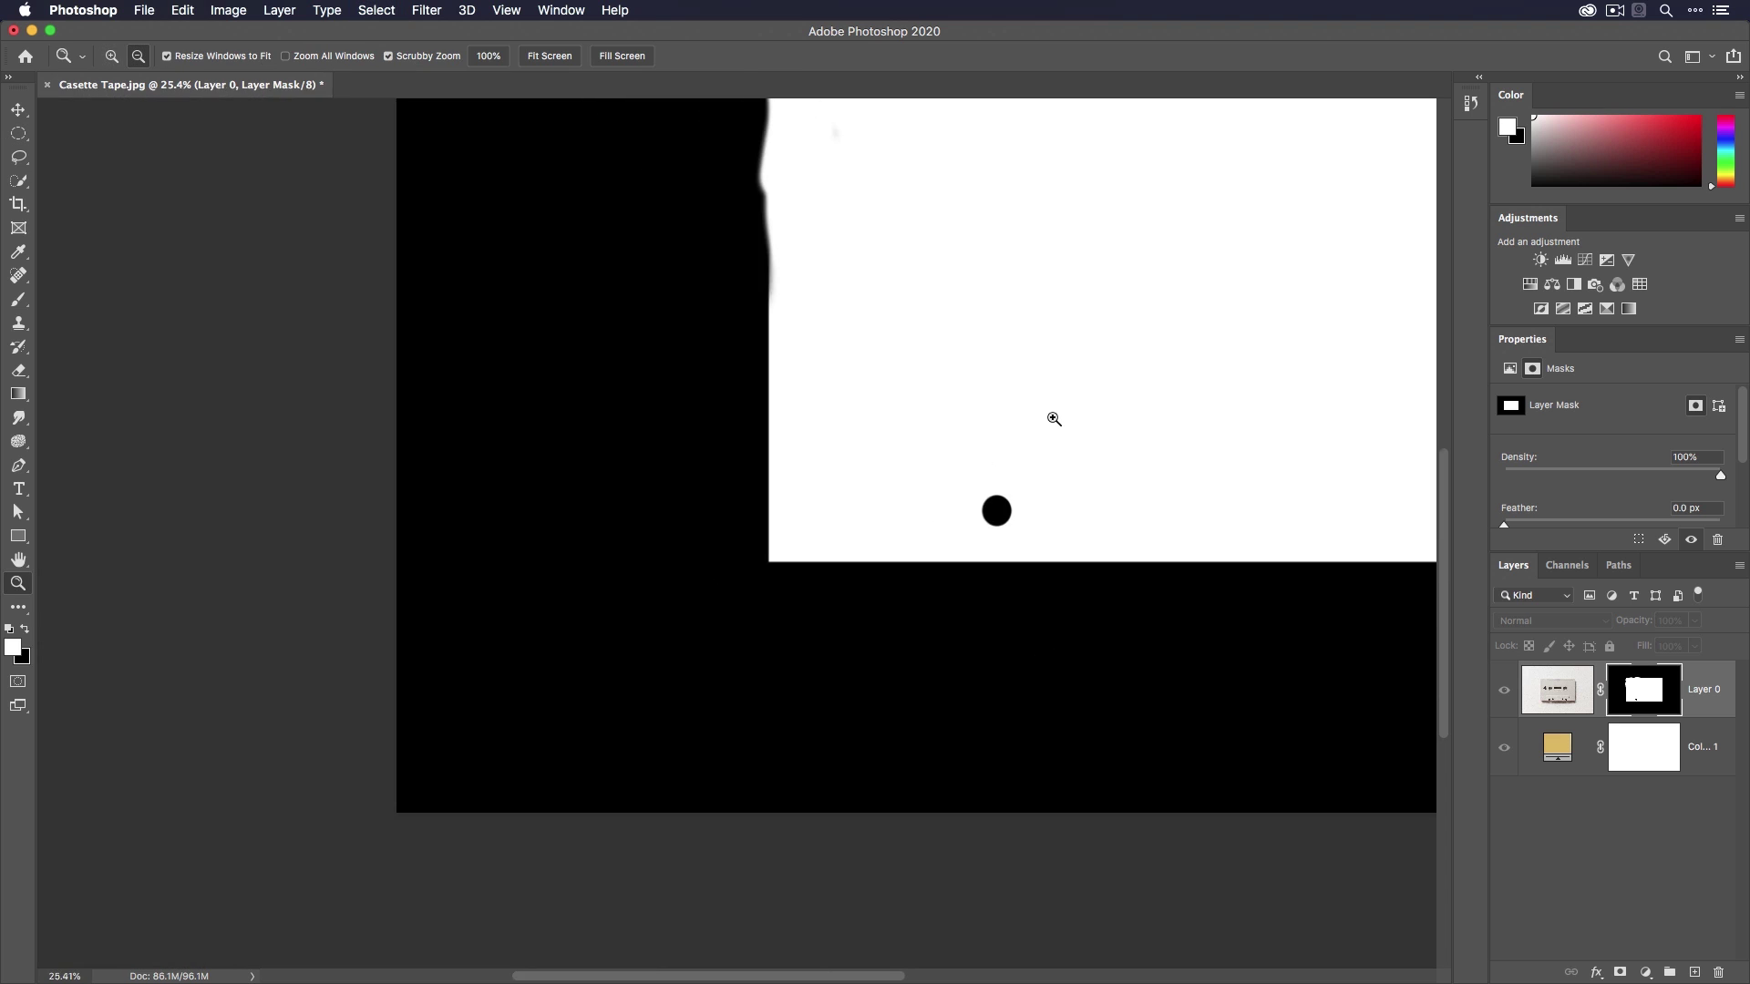
scroll(586, 355, down, 1)
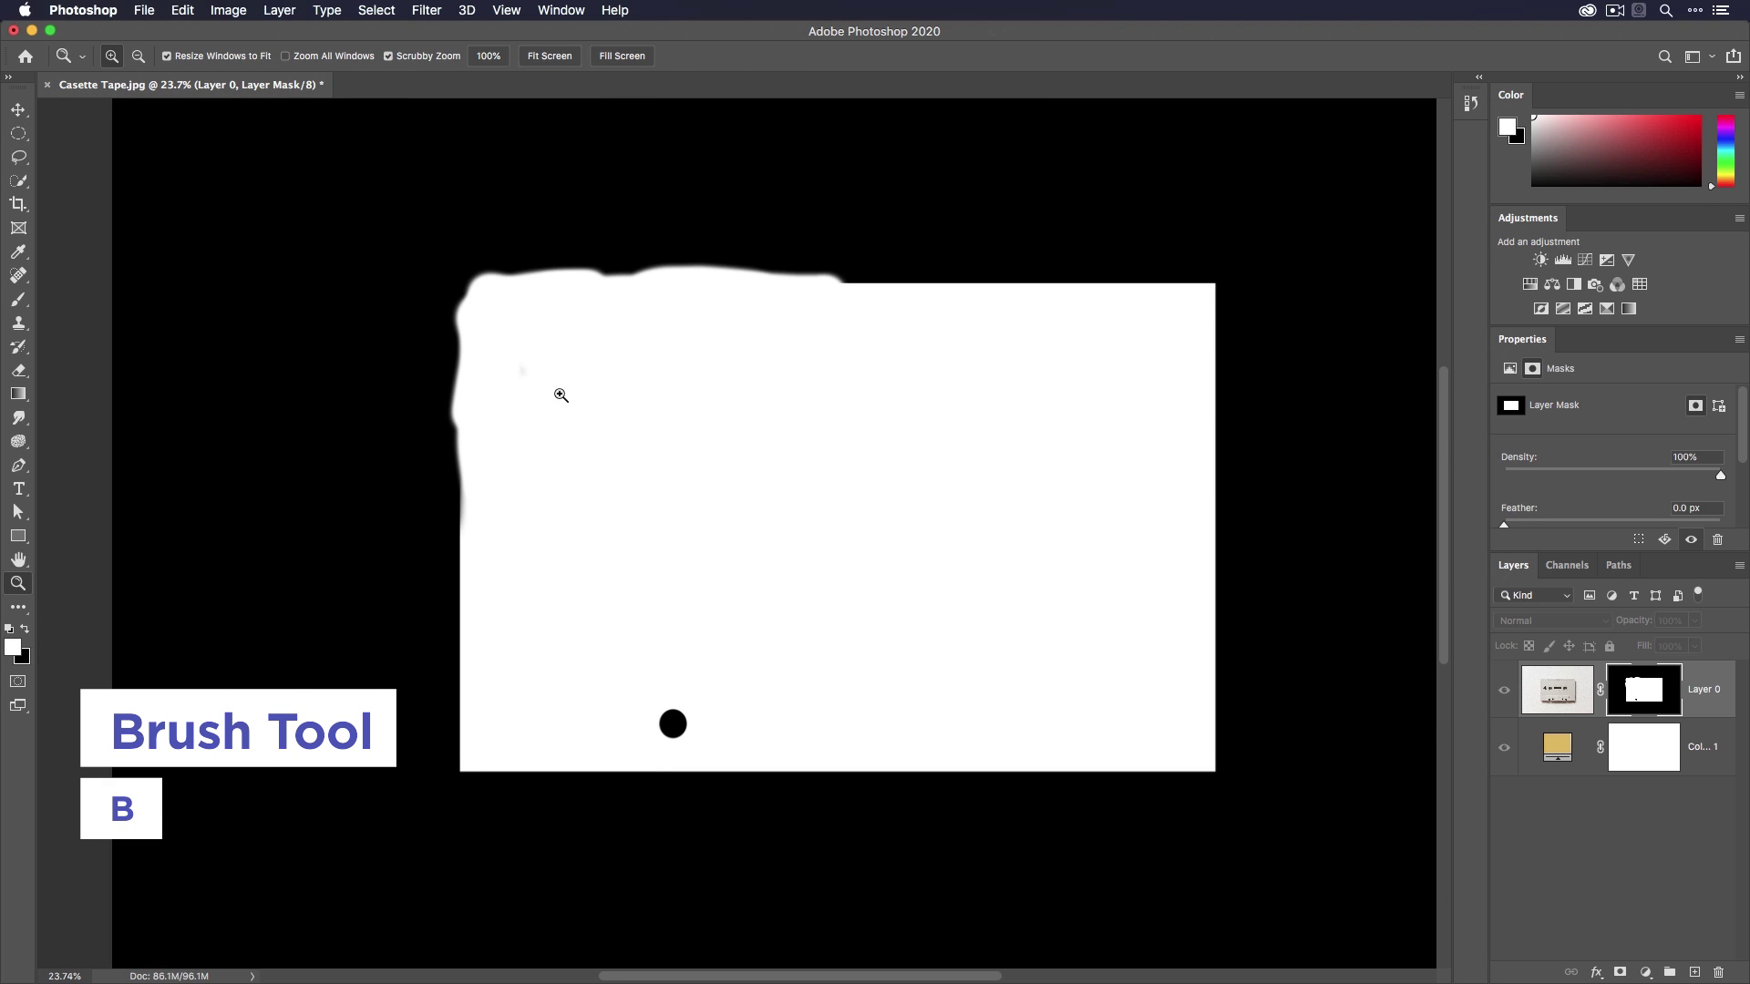
scroll(554, 373, down, 2)
scroll(553, 374, up, 5)
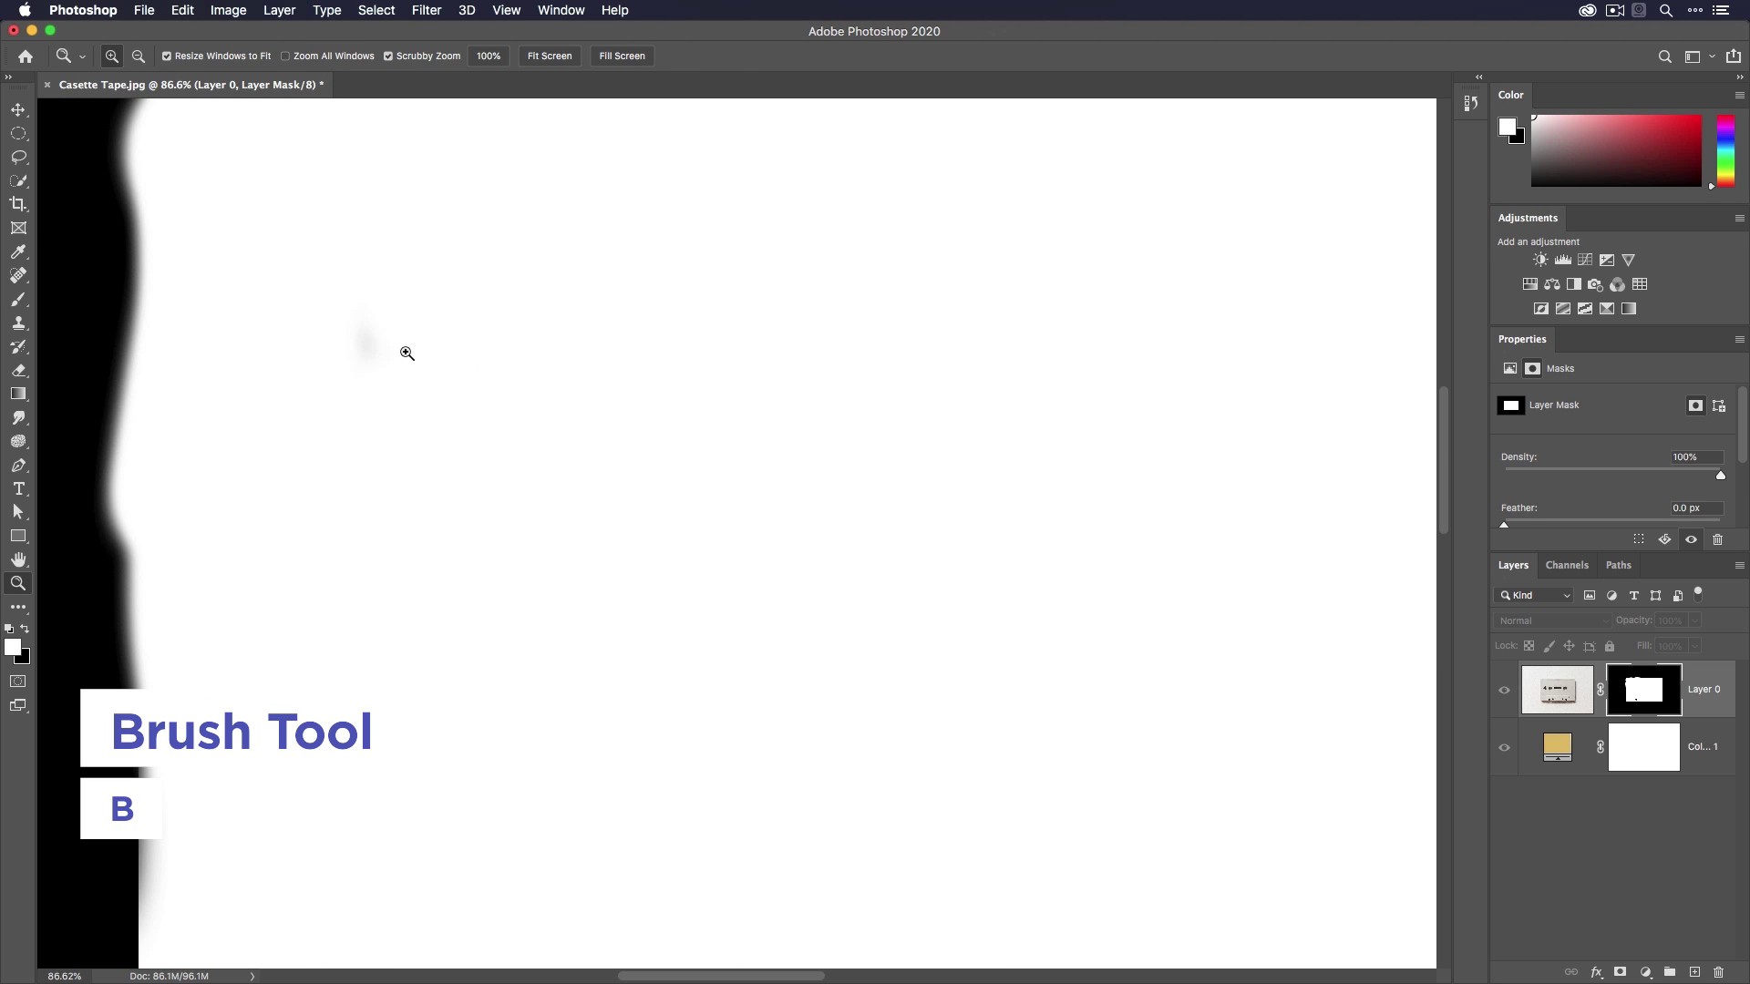
key(b)
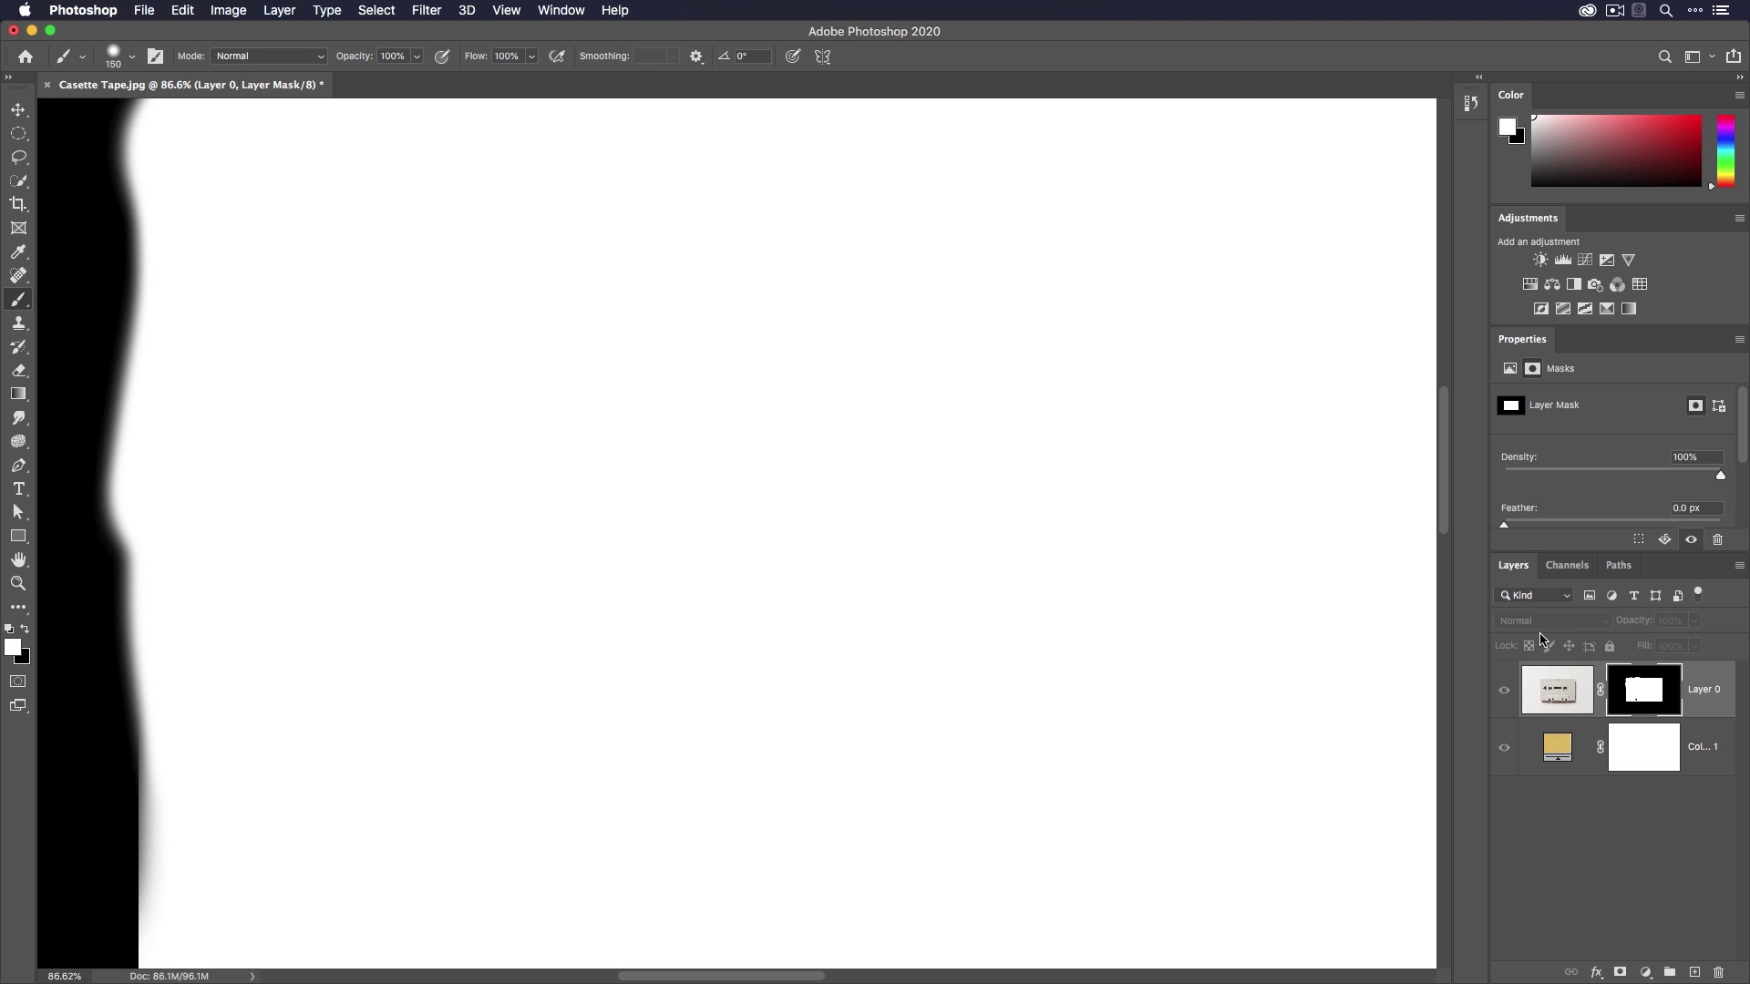
Return to the photo view and hide the yellow Color Fill 1 layer.
alt+click(1671, 683)
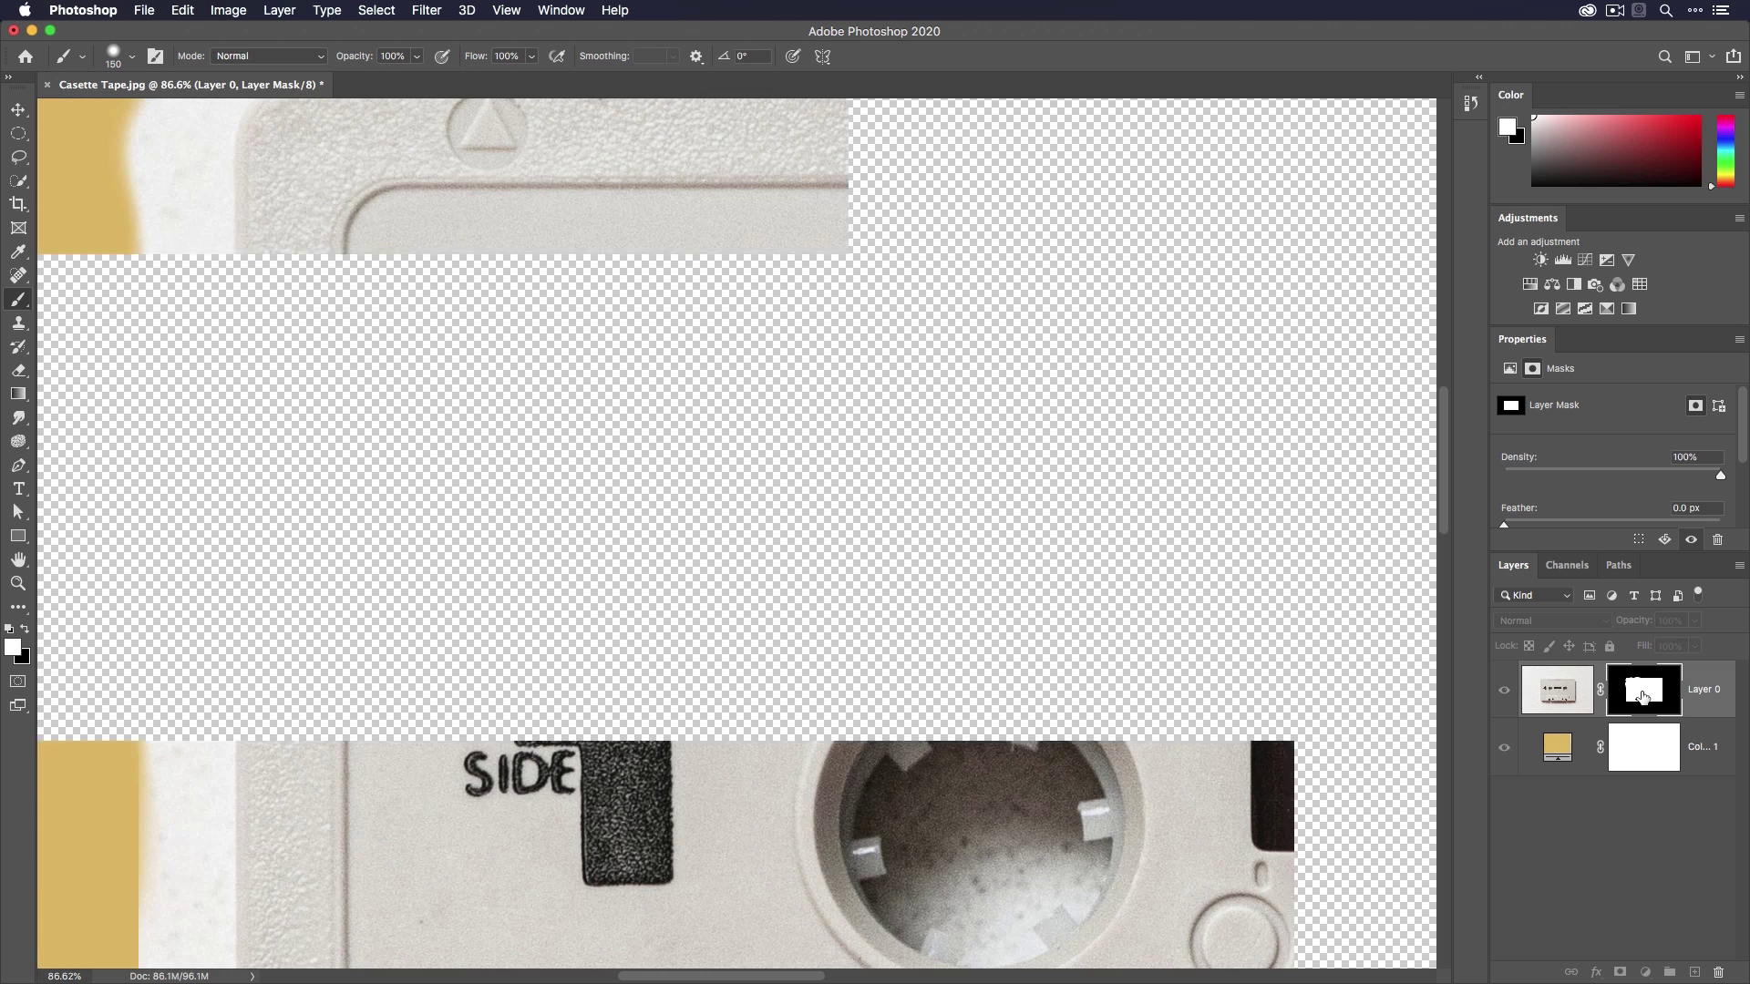
key(z)
scroll(1190, 694, down, 10)
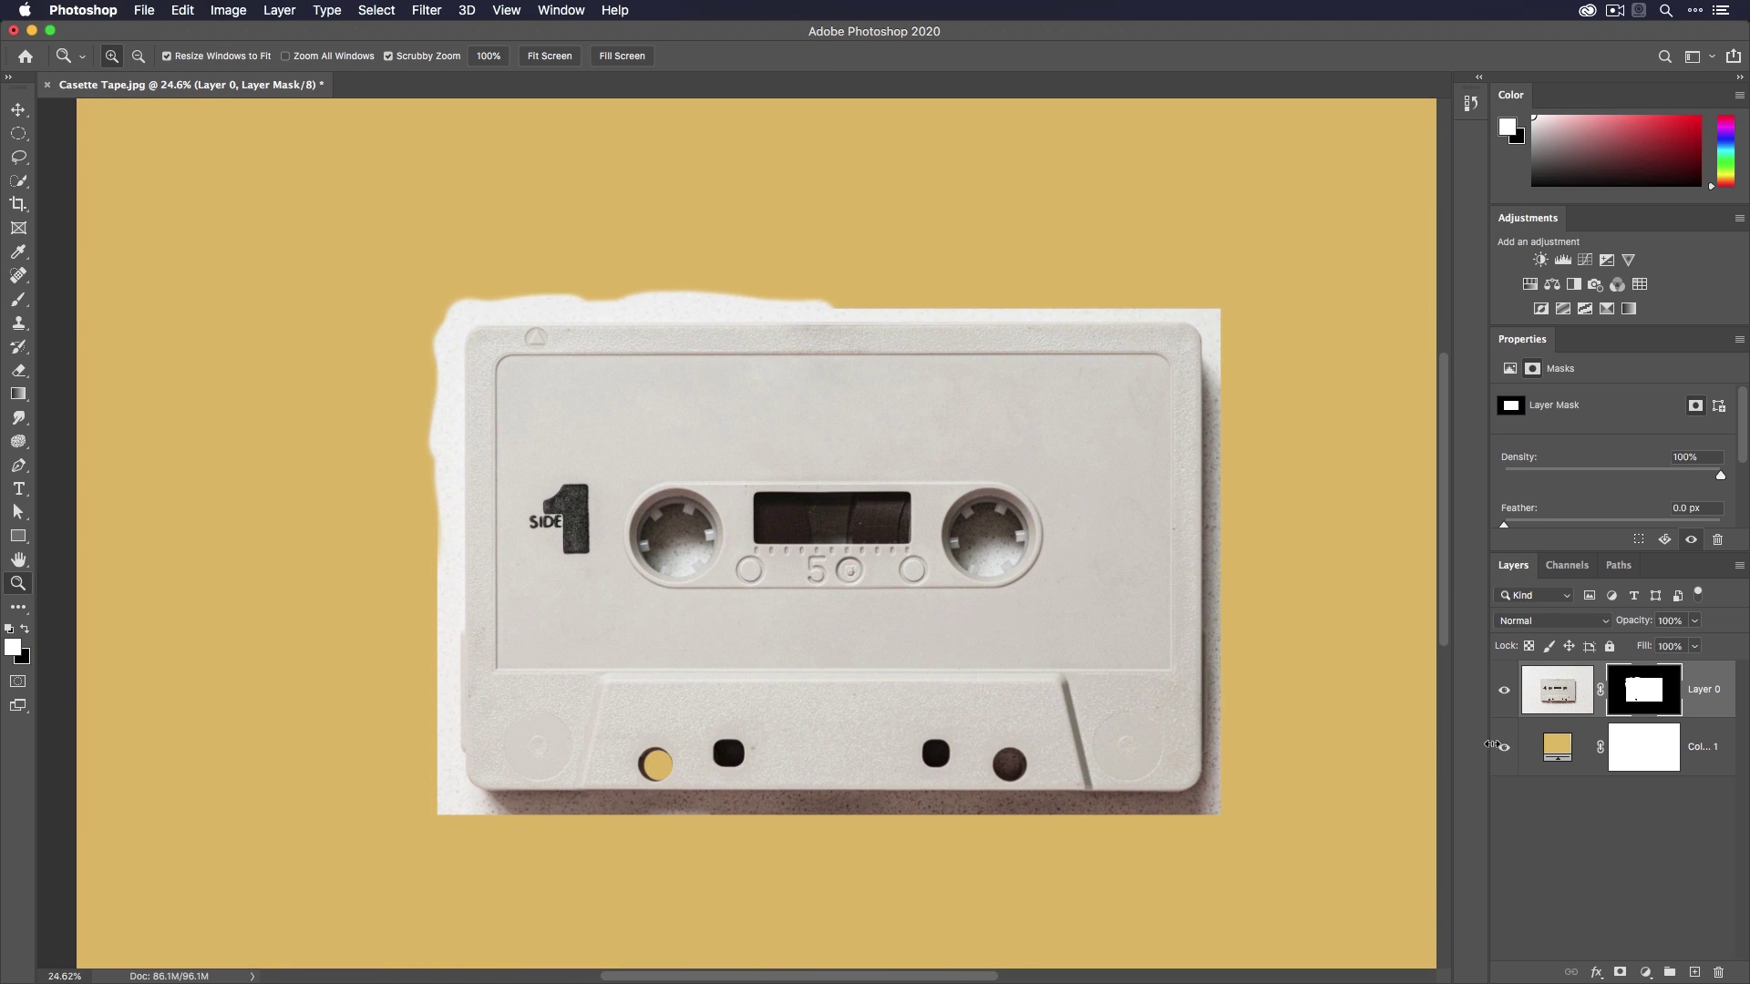
click(1504, 747)
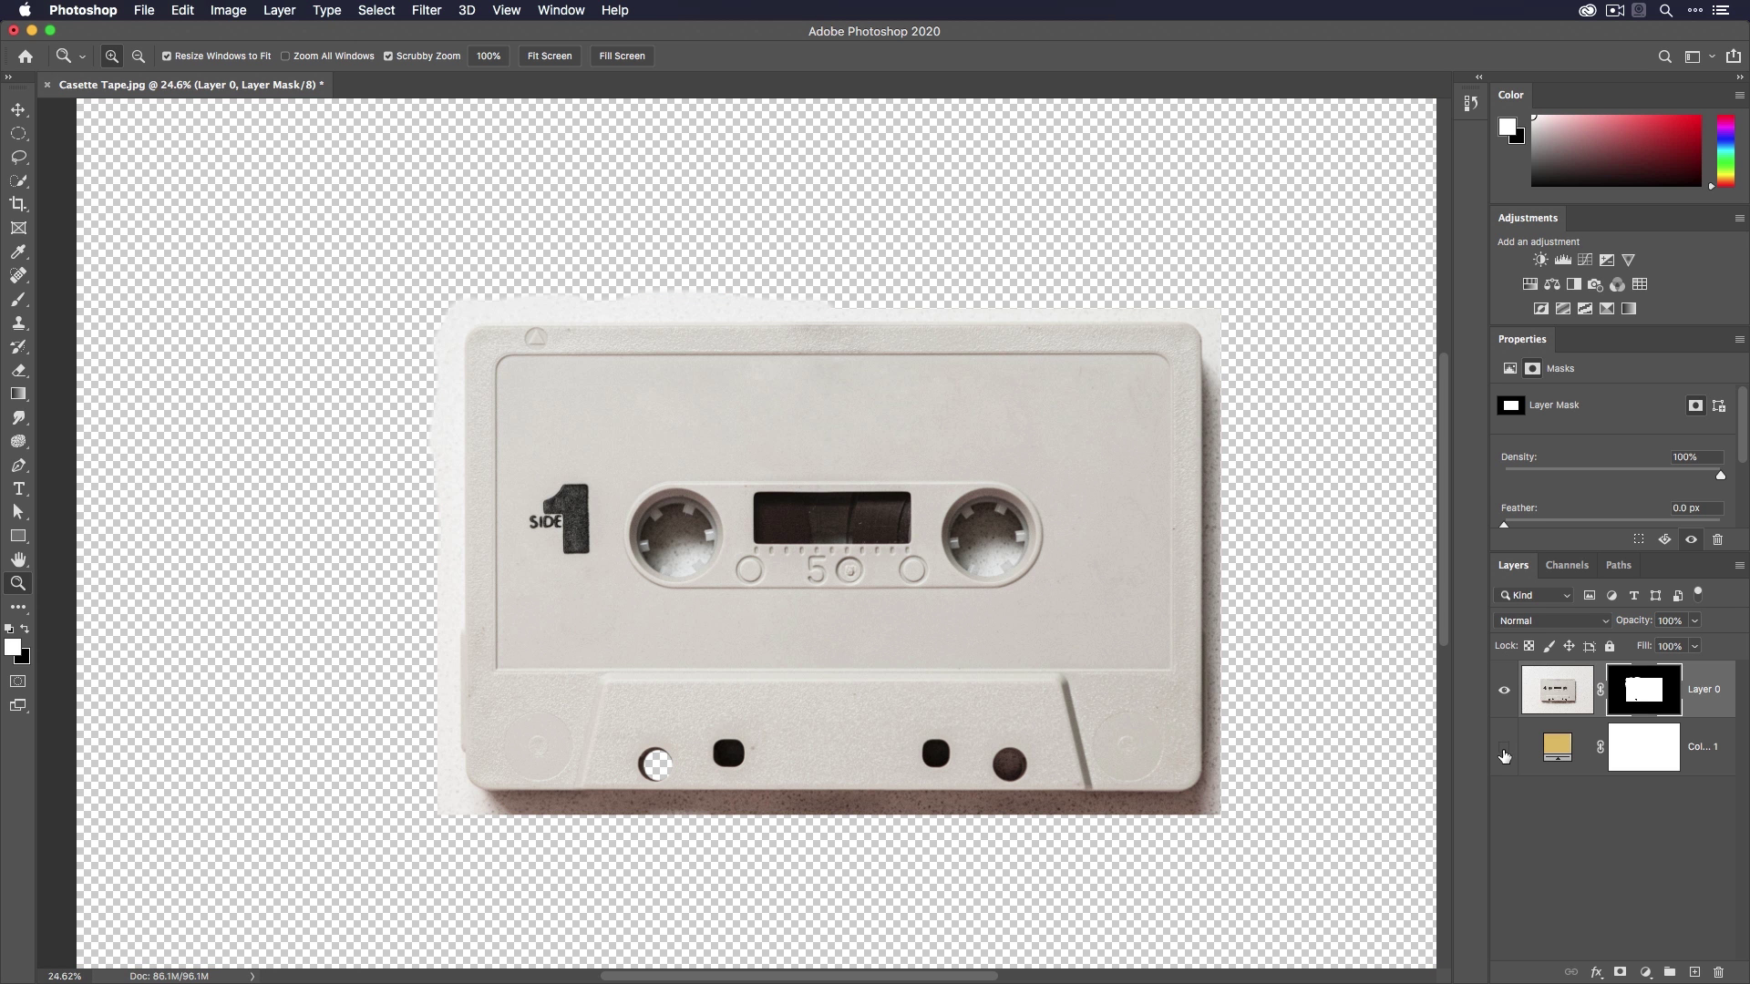
Make the yellow Color Fill 1 layer visible again.
click(1503, 747)
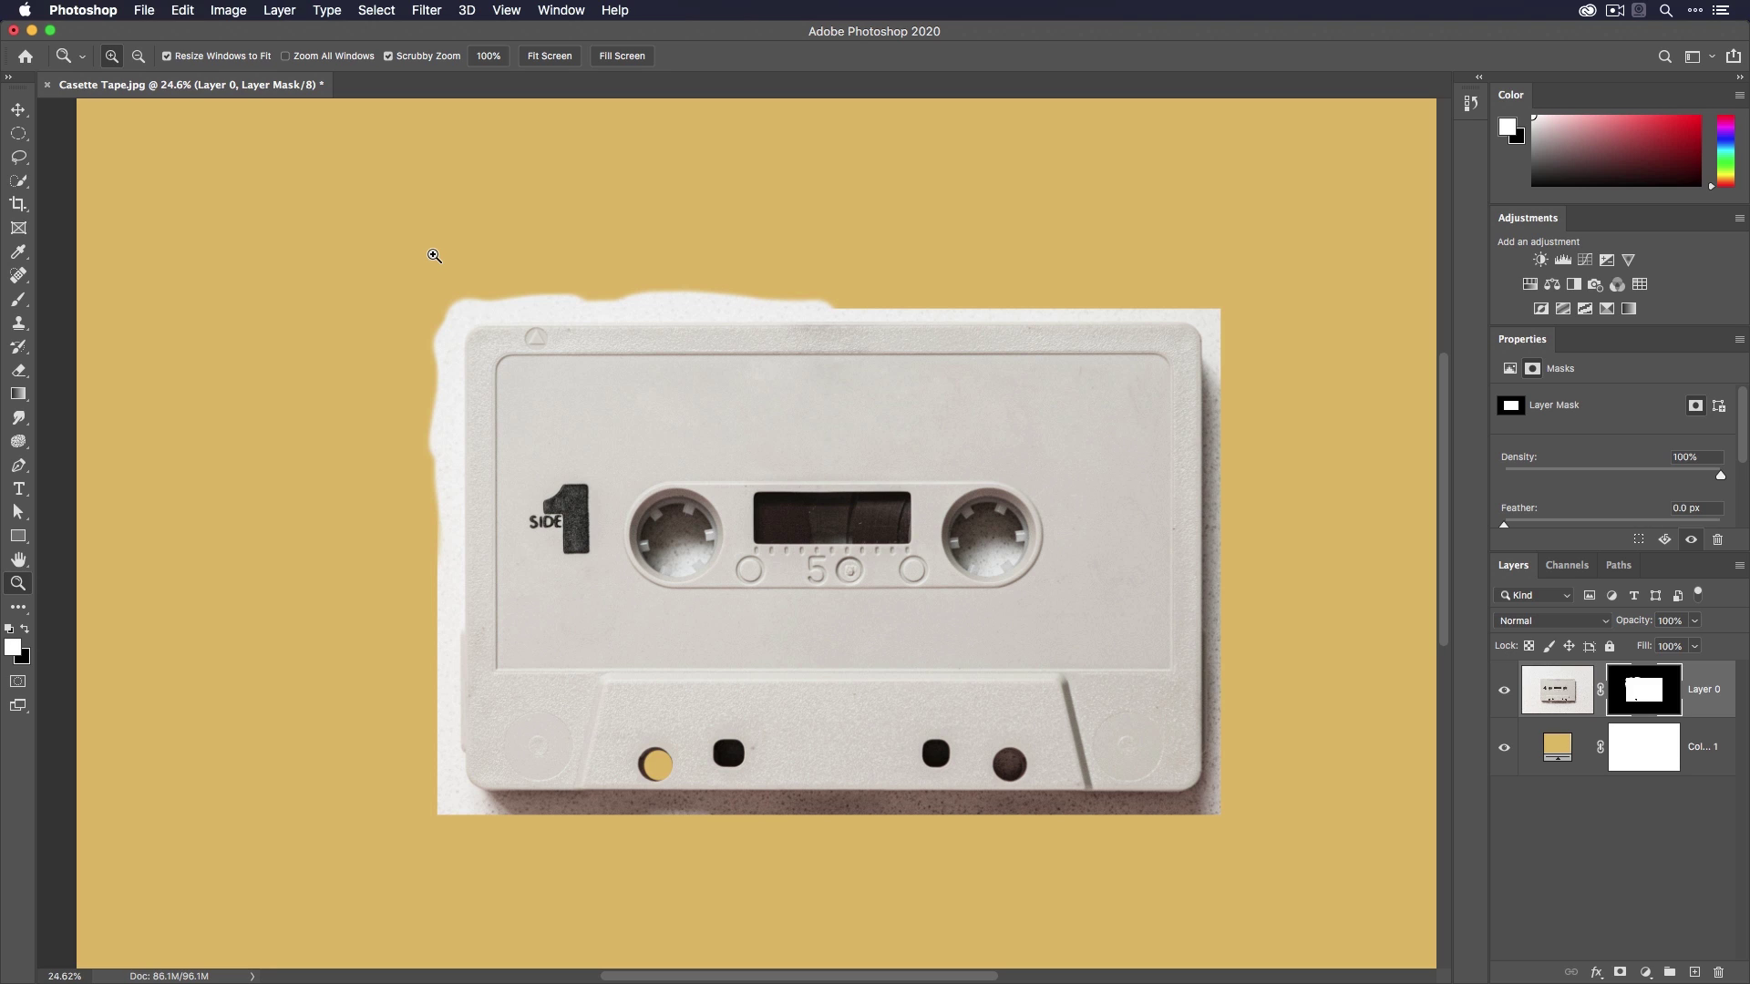
Add an empty vector mask to Layer 0 and disable its painted layer mask to reveal the full photo.
click(1621, 973)
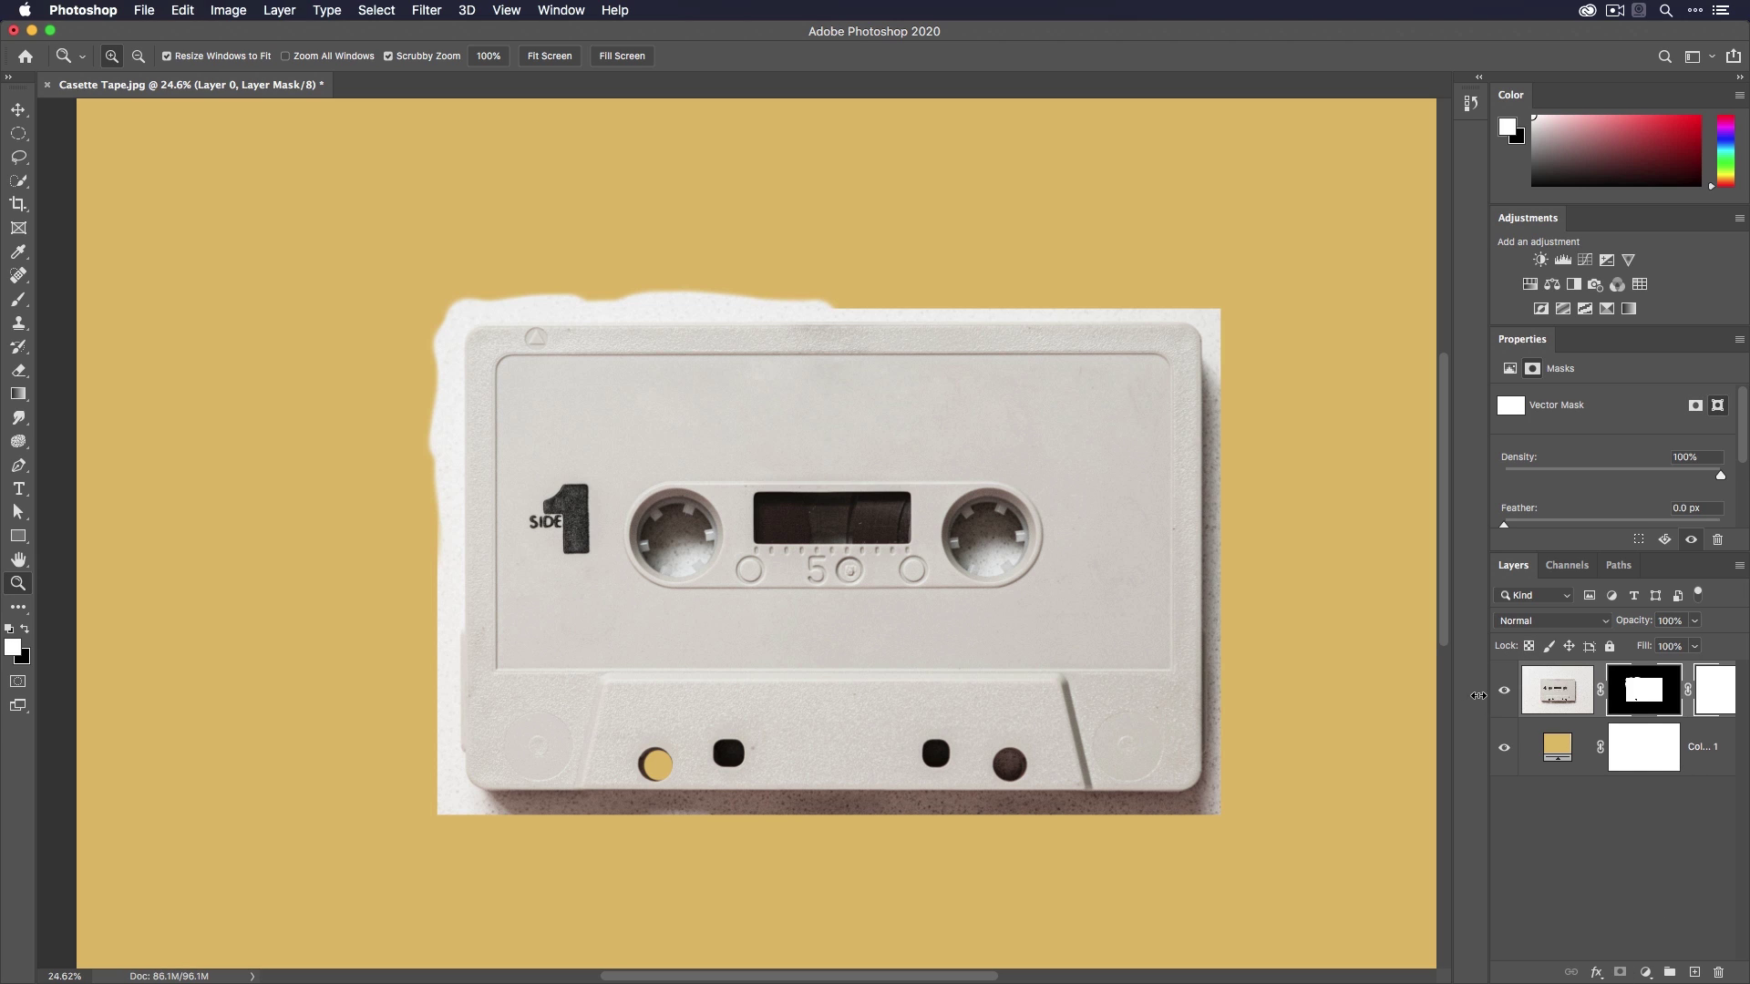
drag(1464, 693, 1335, 695)
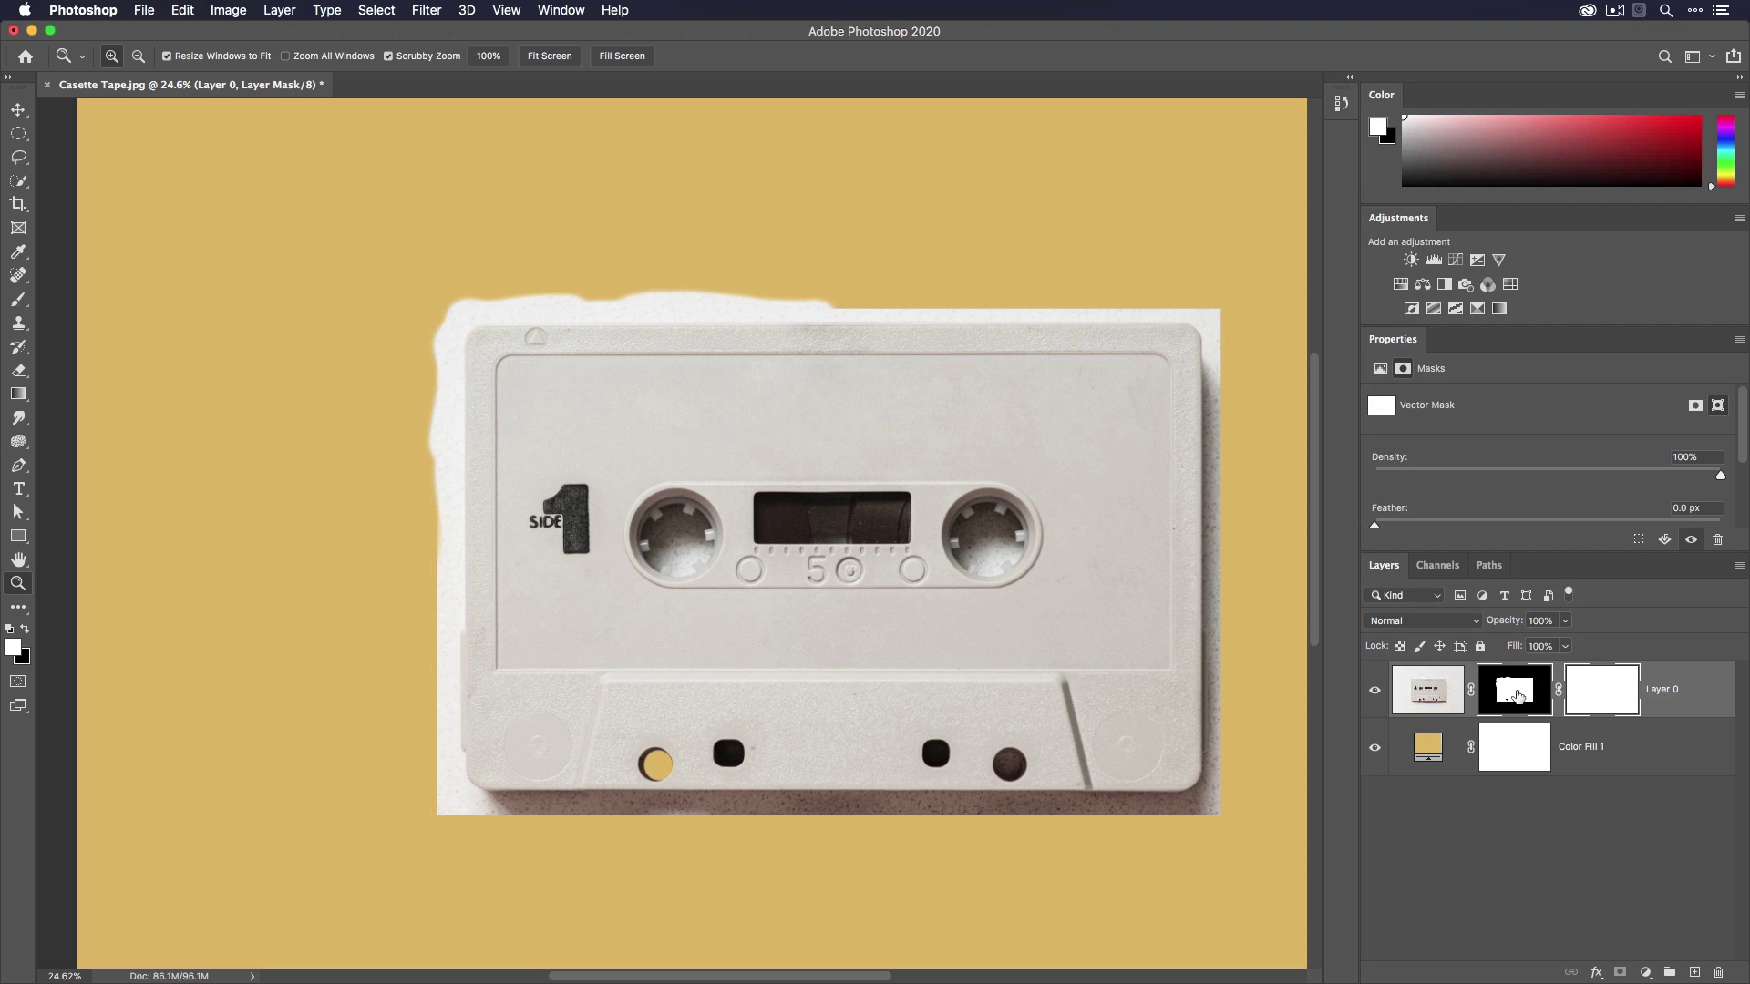
shift+click(1517, 696)
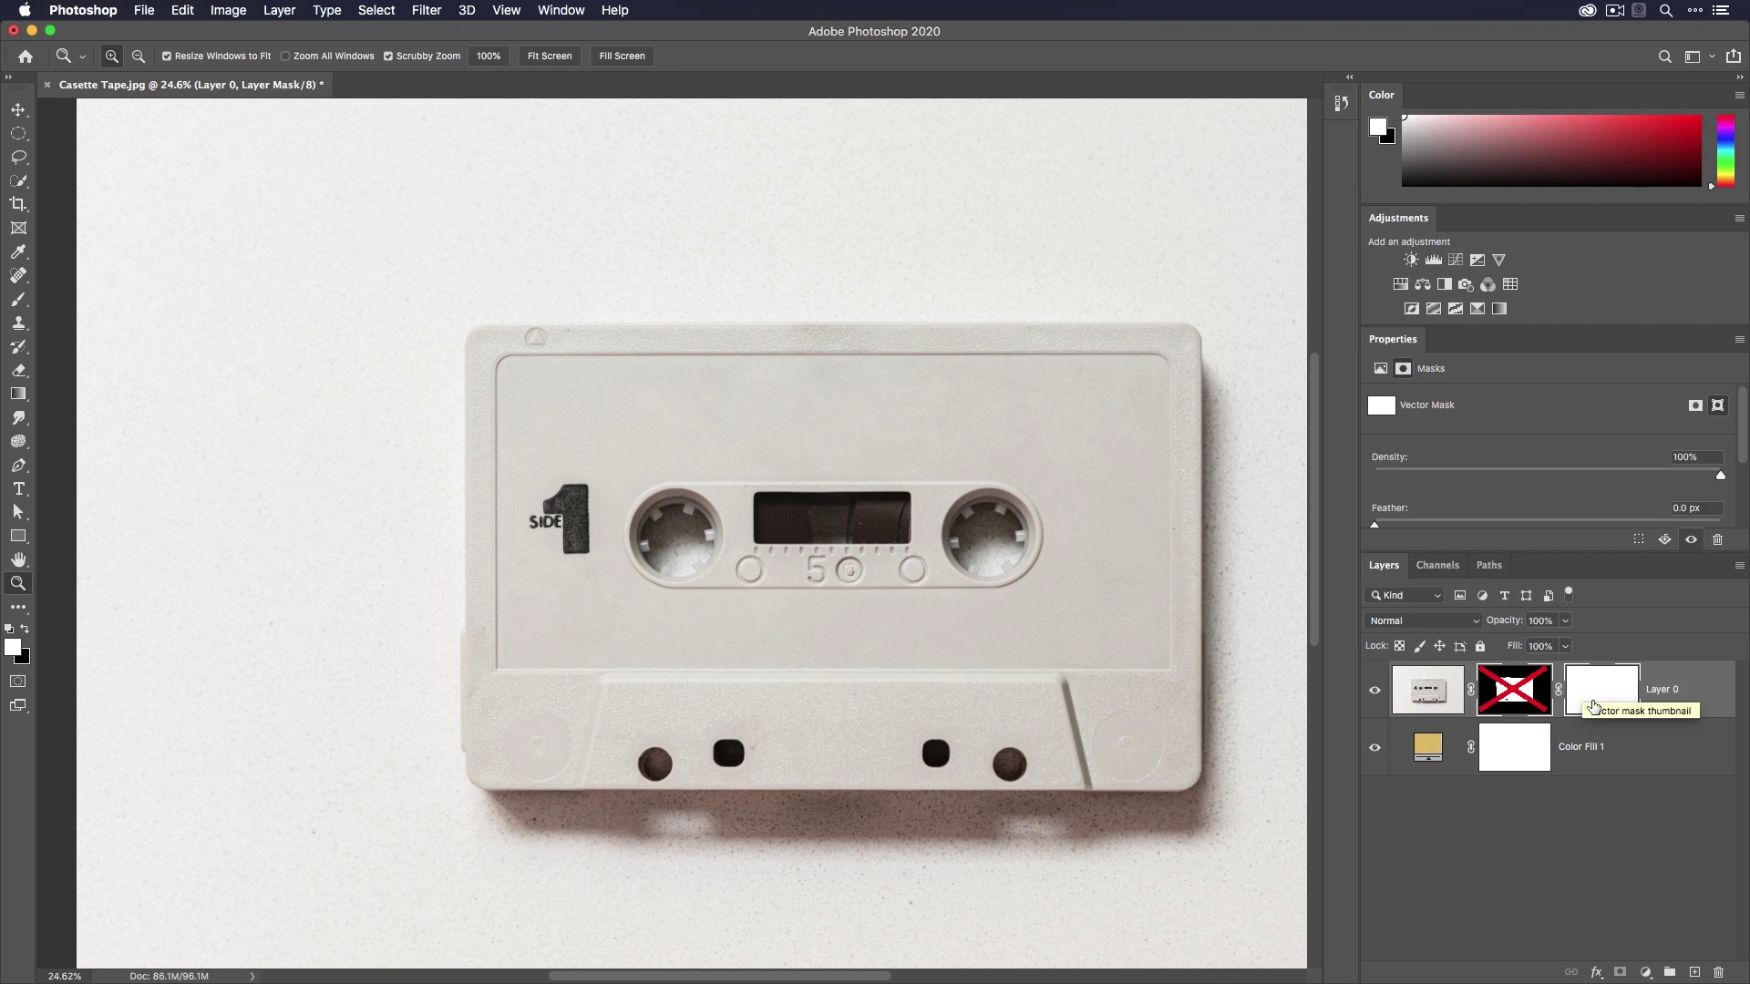
scroll(127, 422, up, 2)
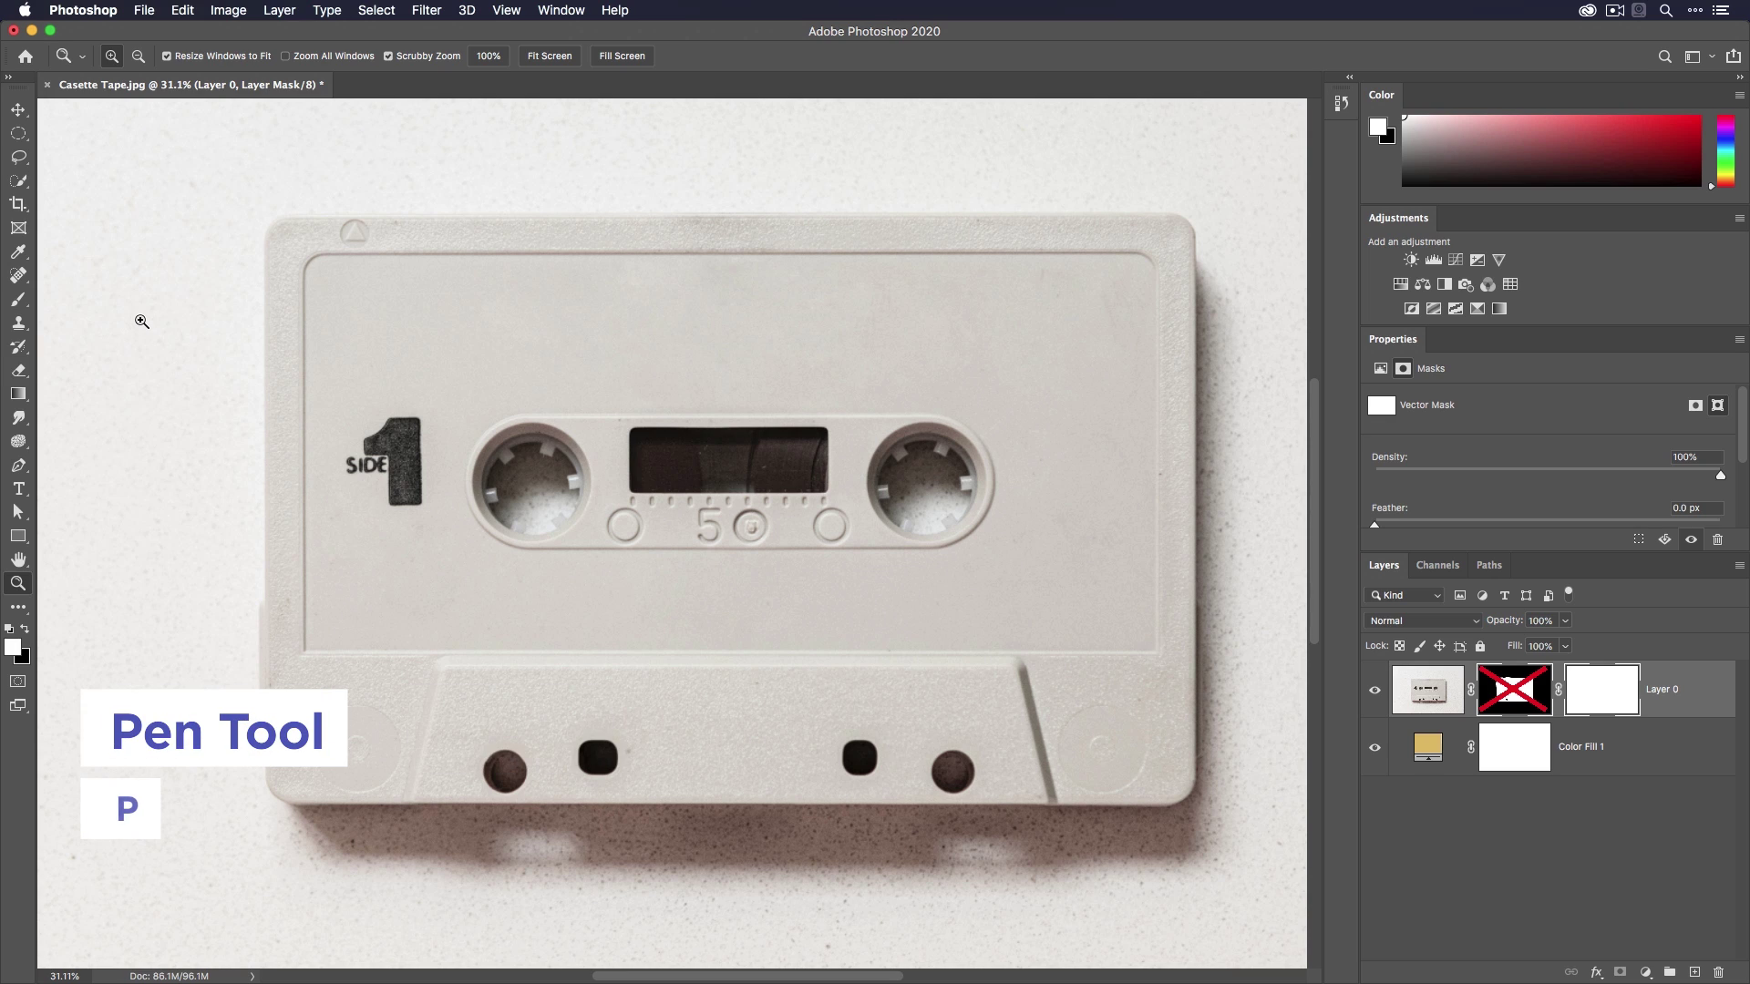
Set the Pen tool to Path mode and start the outline at the cassette's left edge and top-left corner.
key(p)
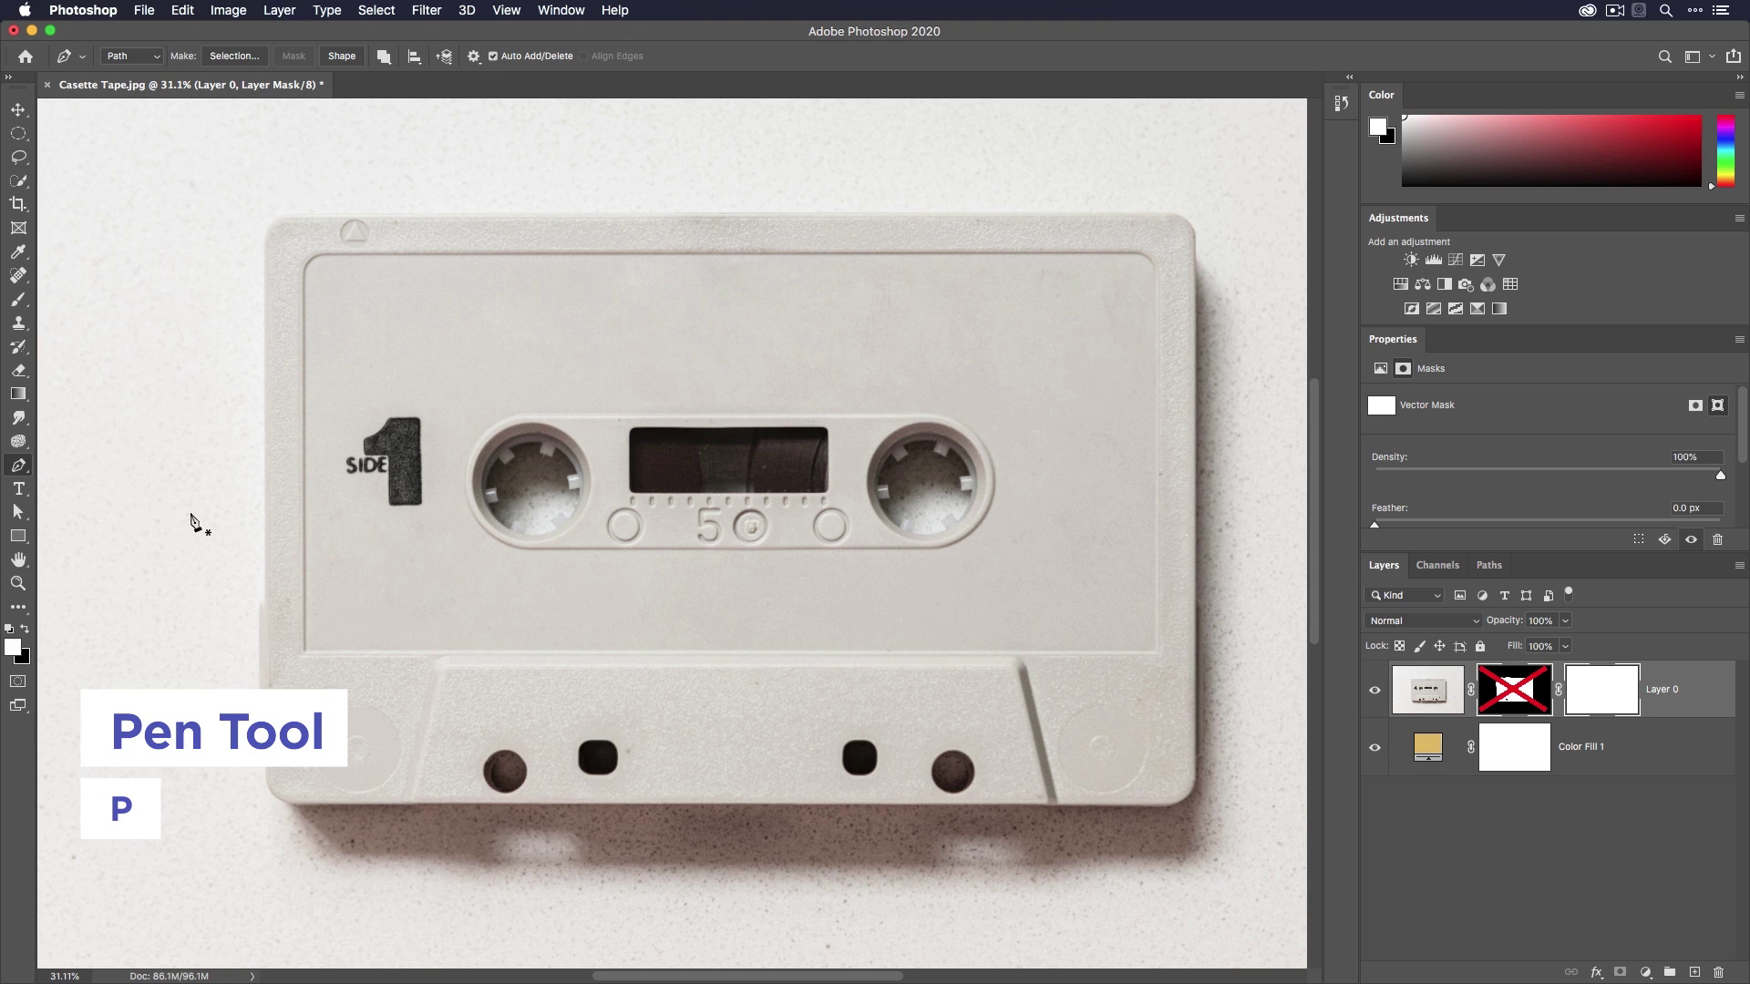
click(108, 58)
click(132, 57)
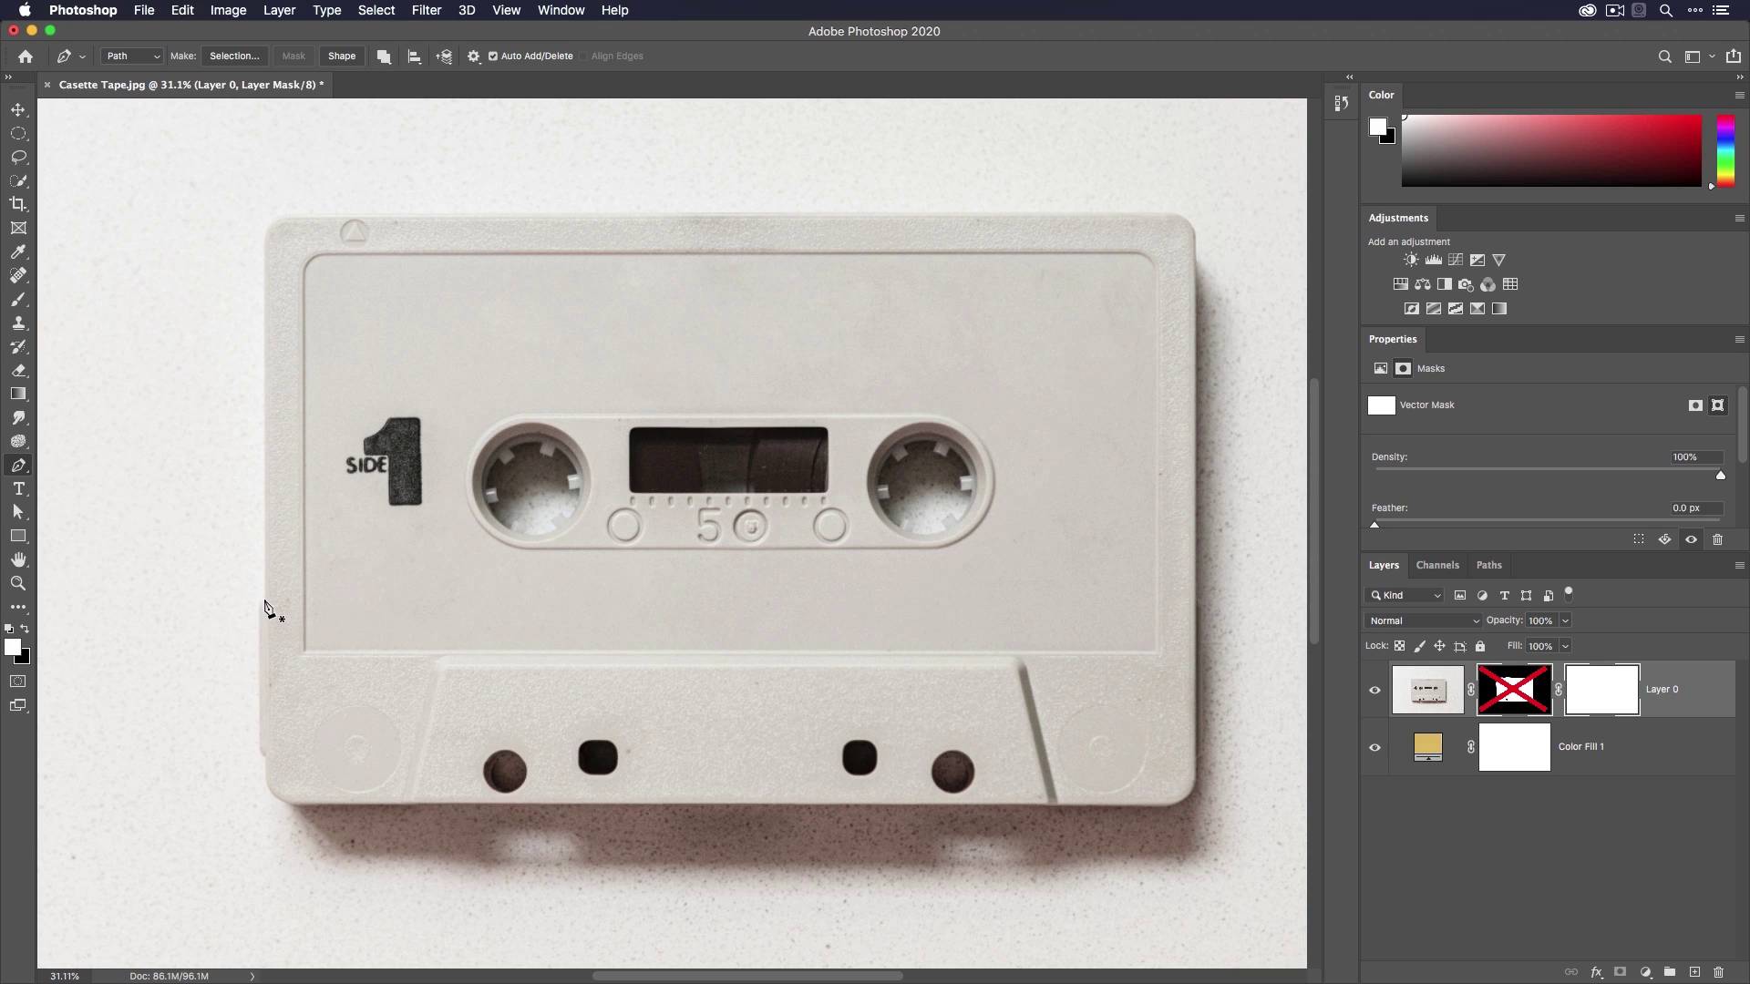
click(264, 600)
drag(264, 241, 312, 218)
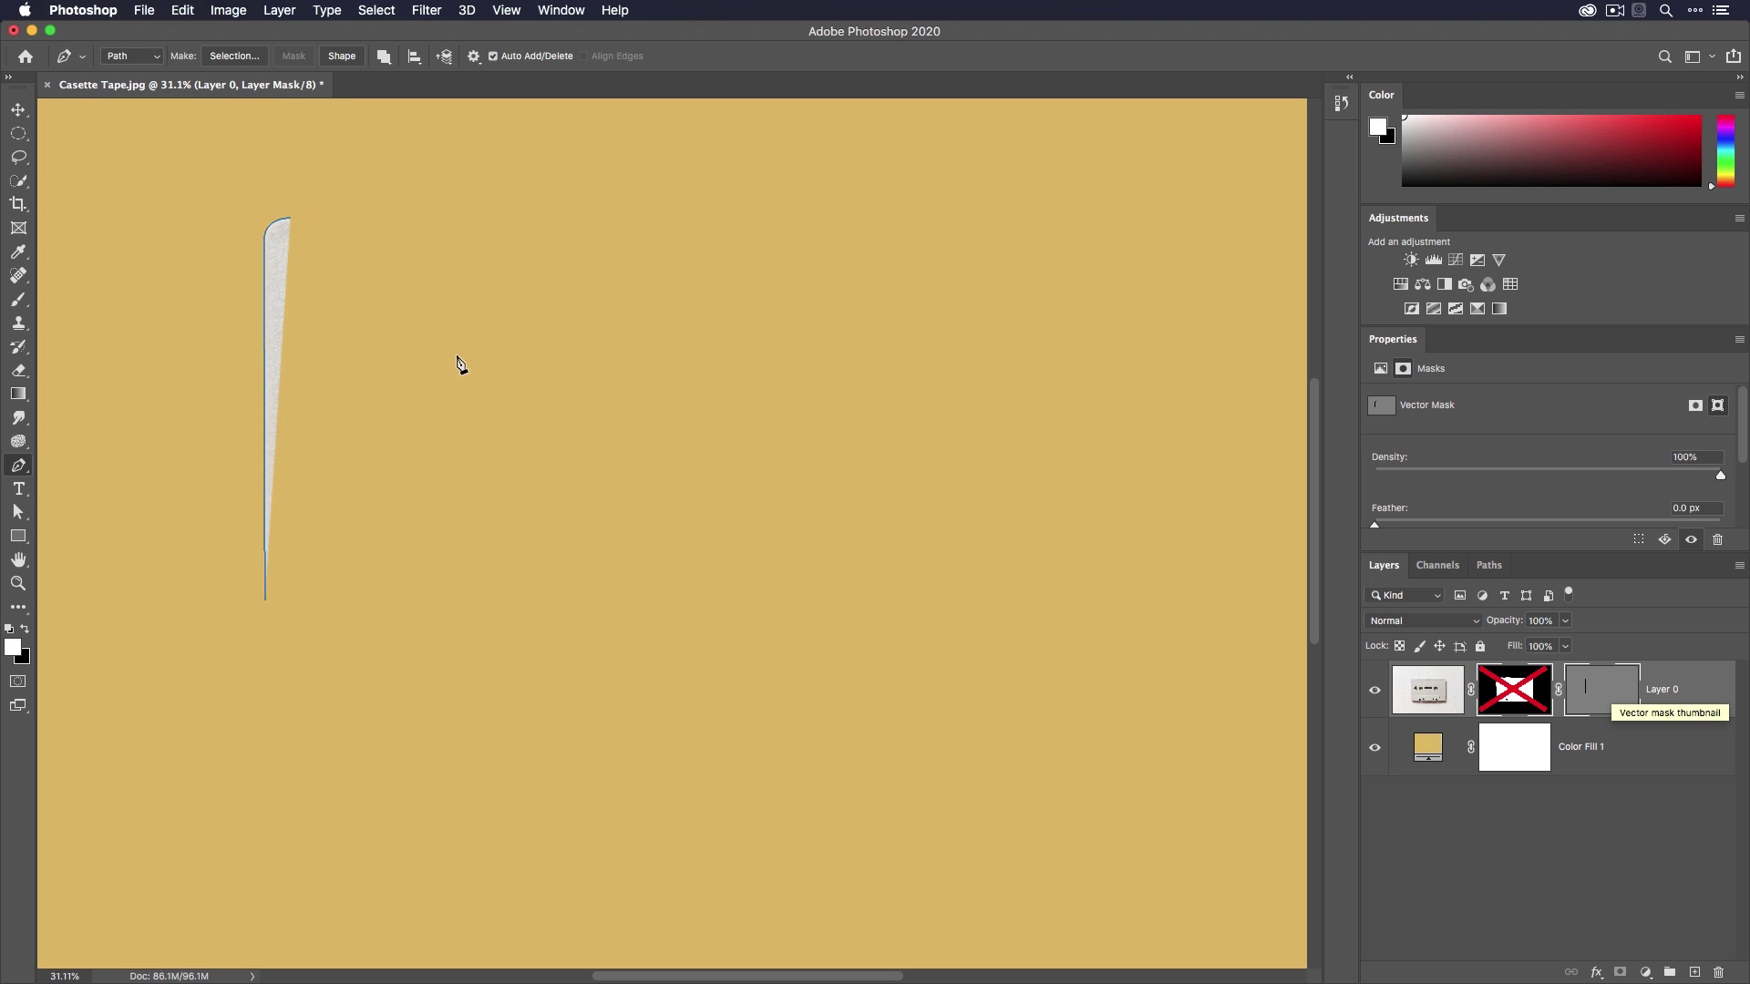
Continue the path around the top-right, bottom-right and bottom-left rounded corners back up the left edge.
click(1604, 693)
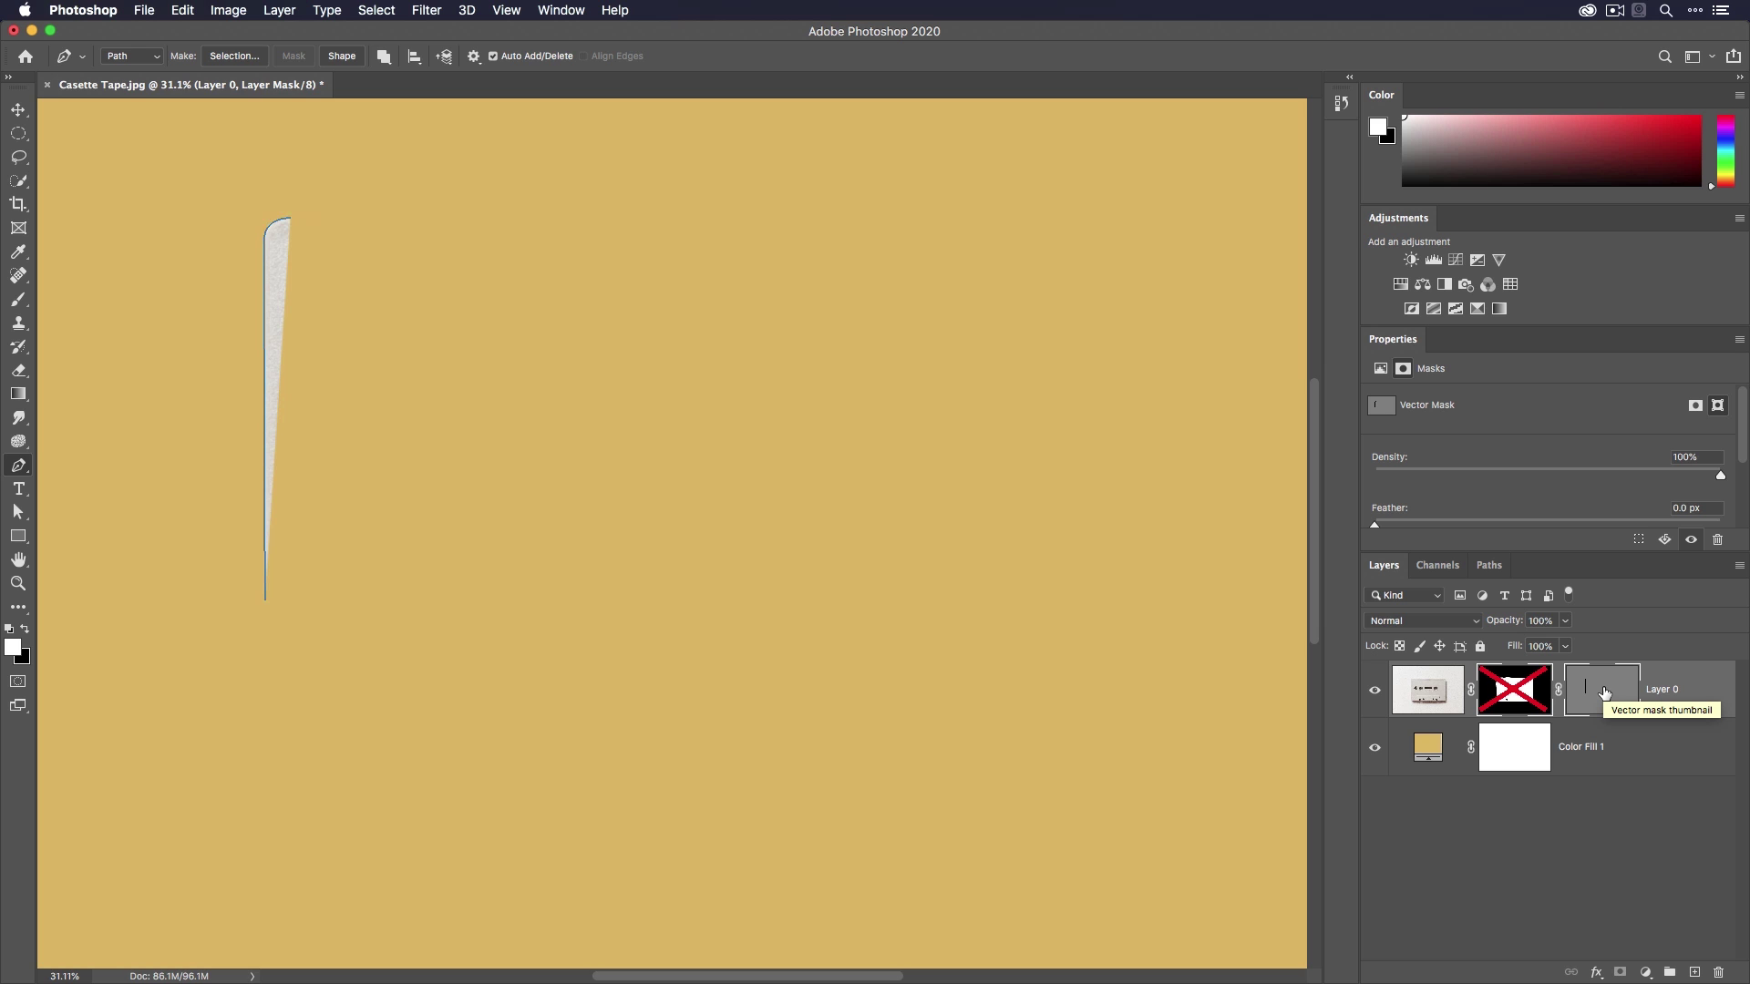
shift+click(1604, 694)
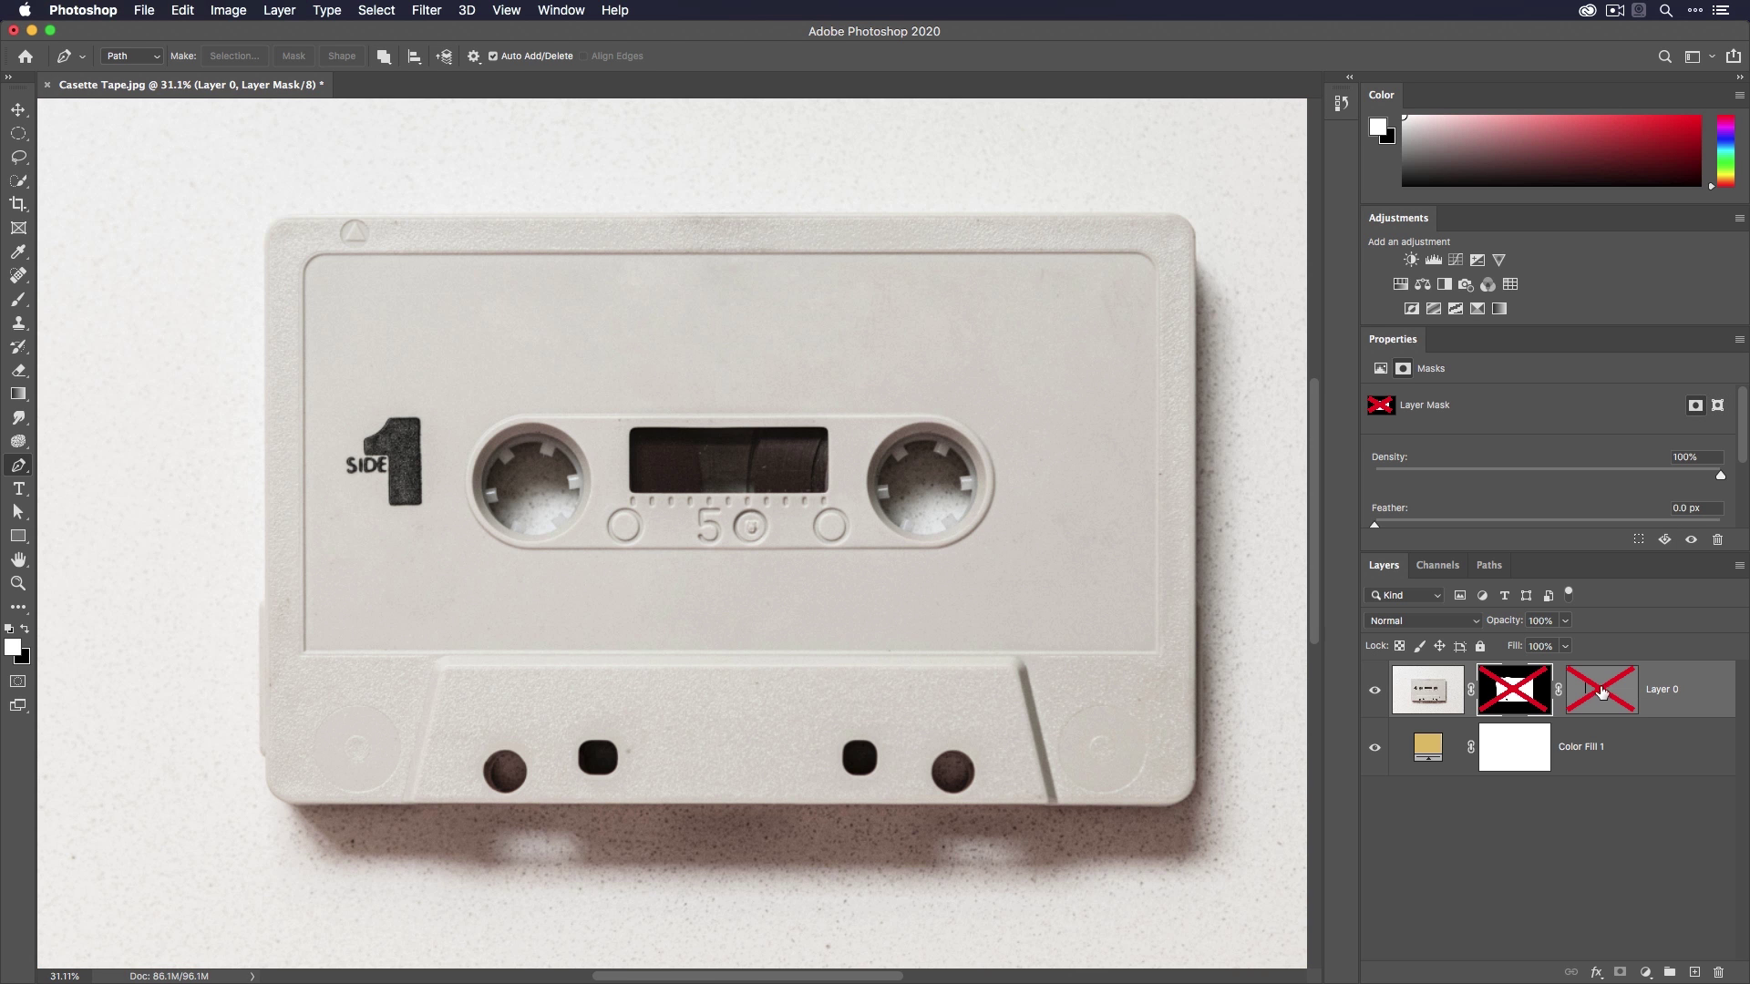
click(1596, 682)
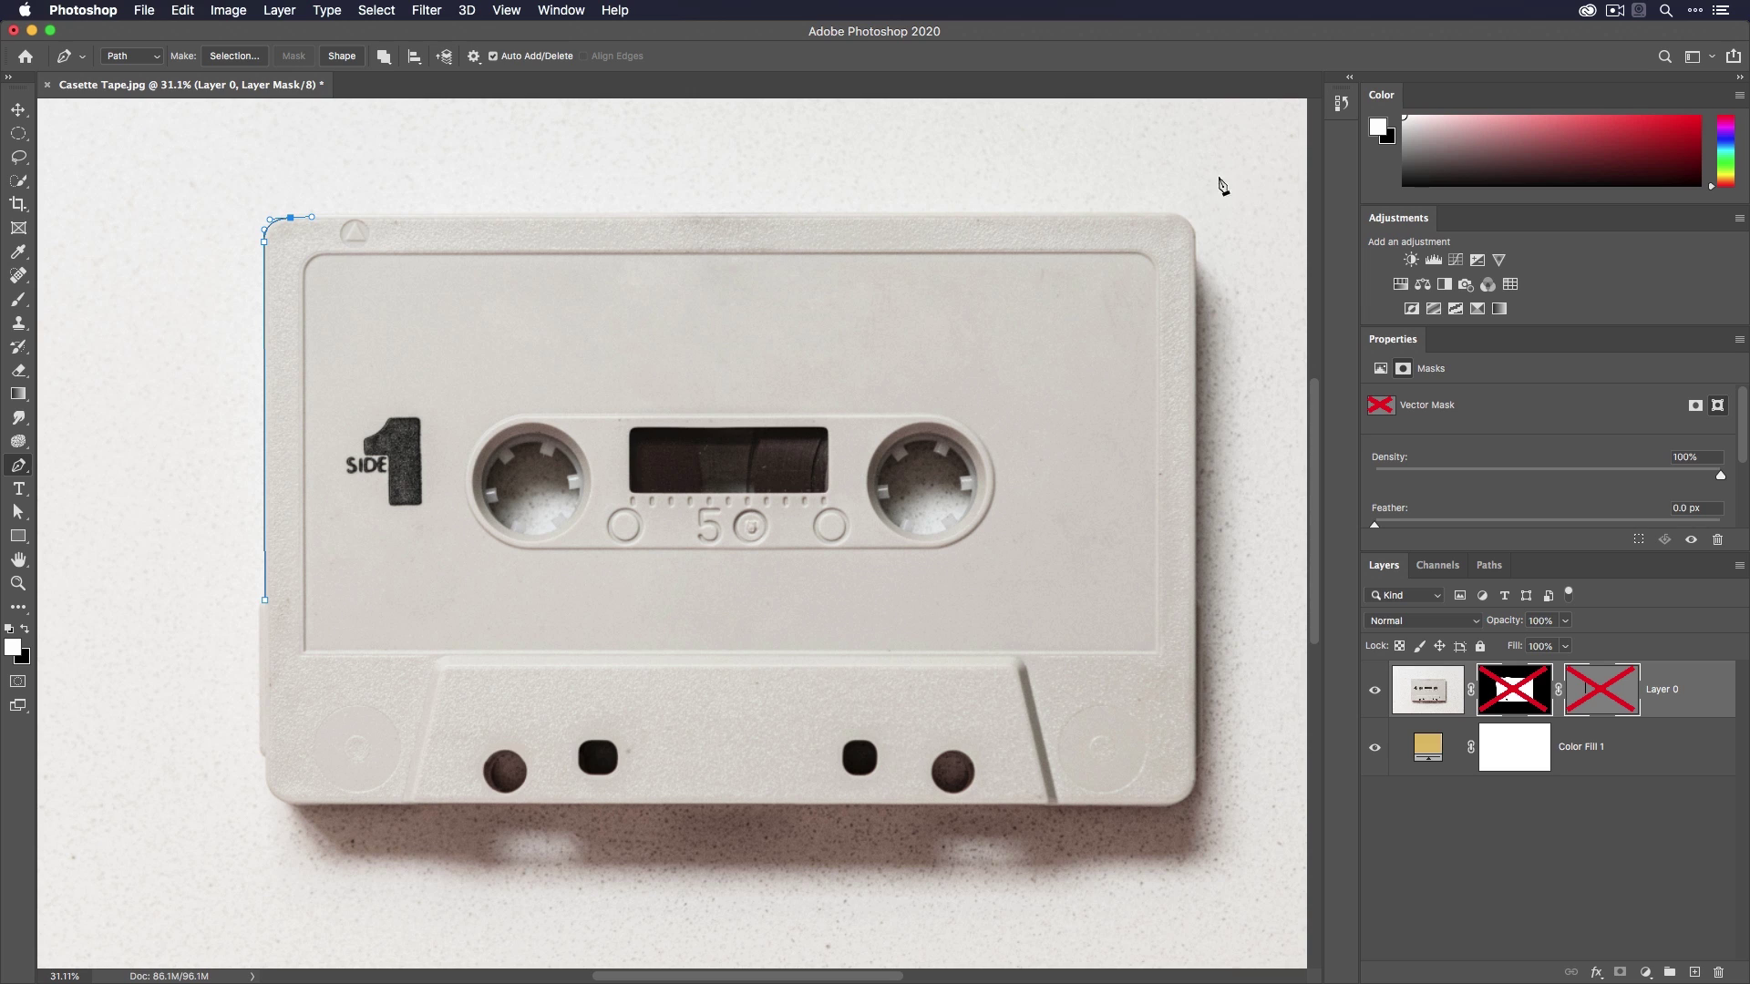
drag(1167, 214, 1196, 276)
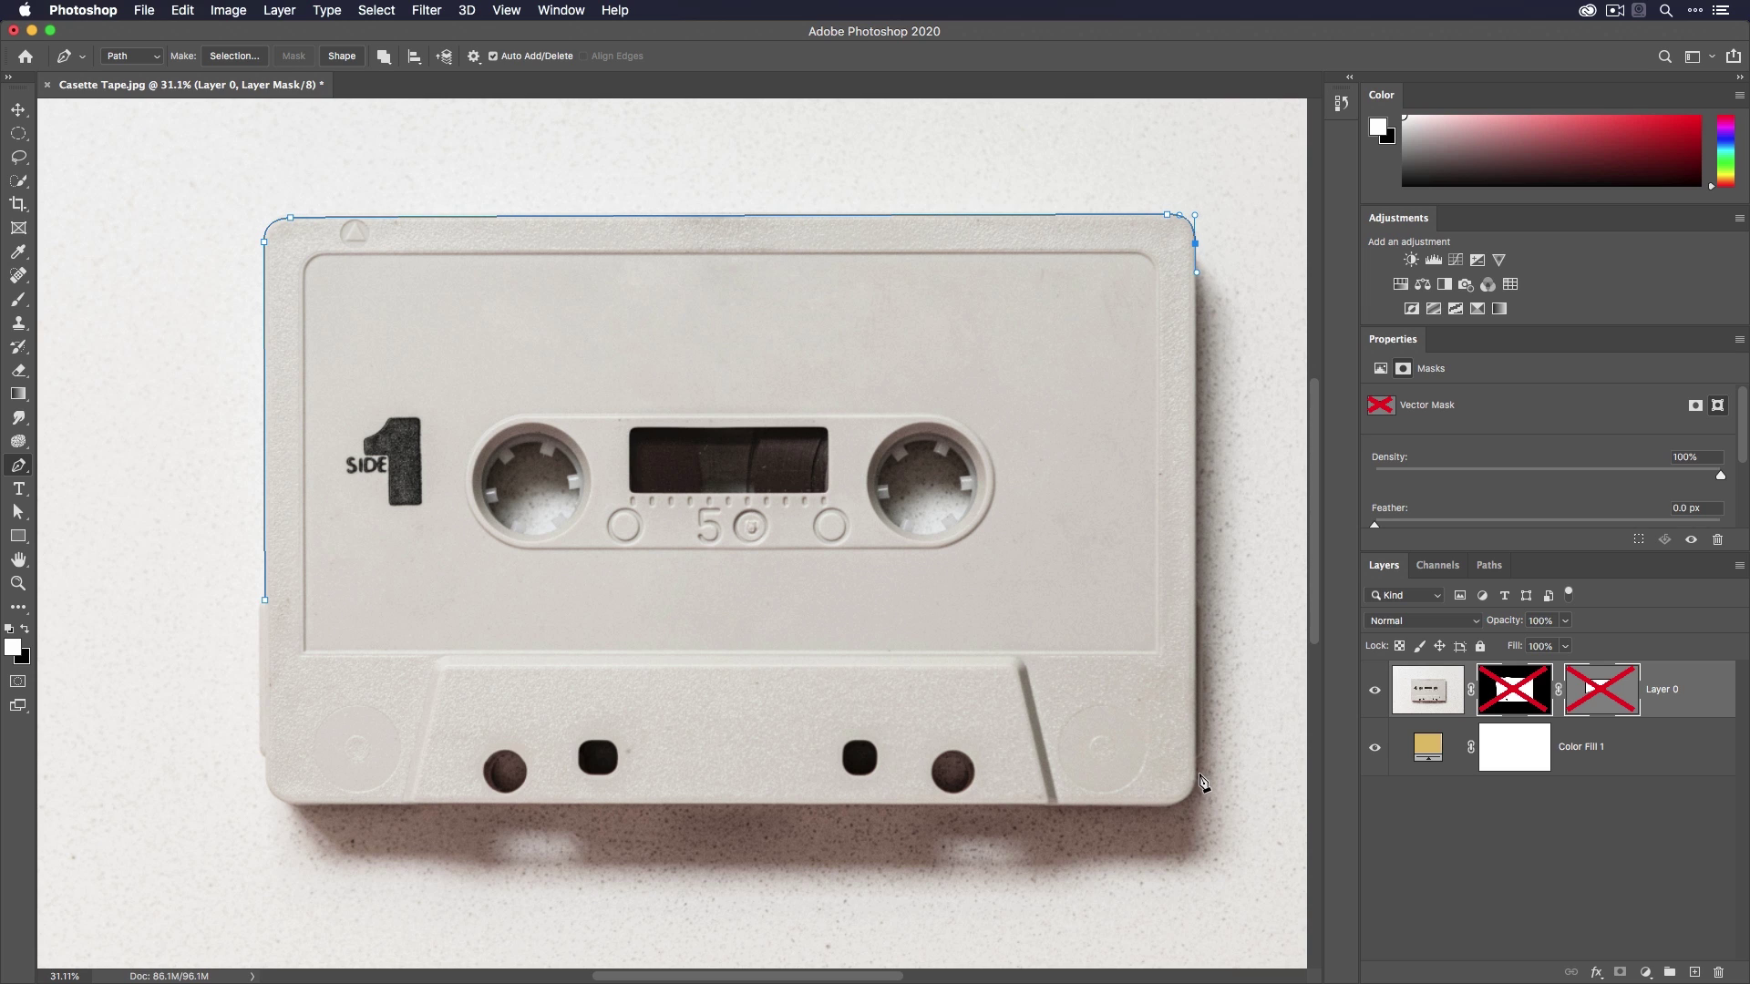
drag(1197, 773, 1141, 811)
drag(304, 806, 259, 733)
click(259, 610)
key(a)
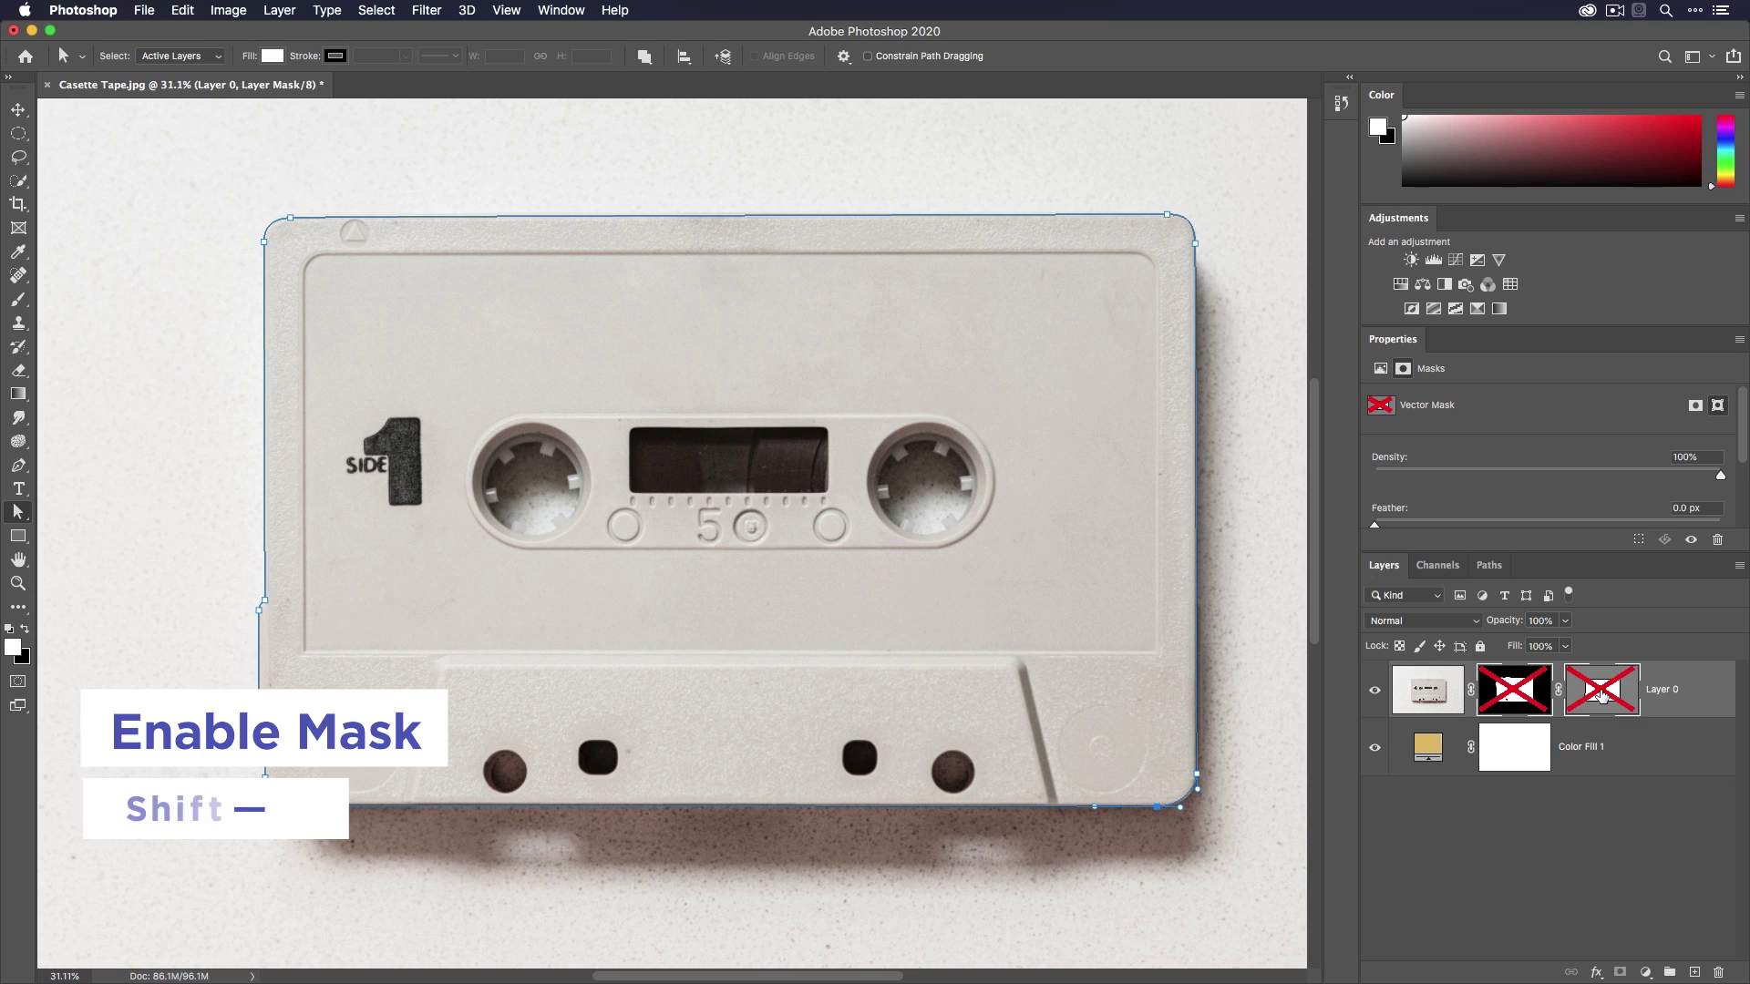
Enable Layer 0's vector mask and reshape the outline's bottom-right corner.
shift+click(1602, 695)
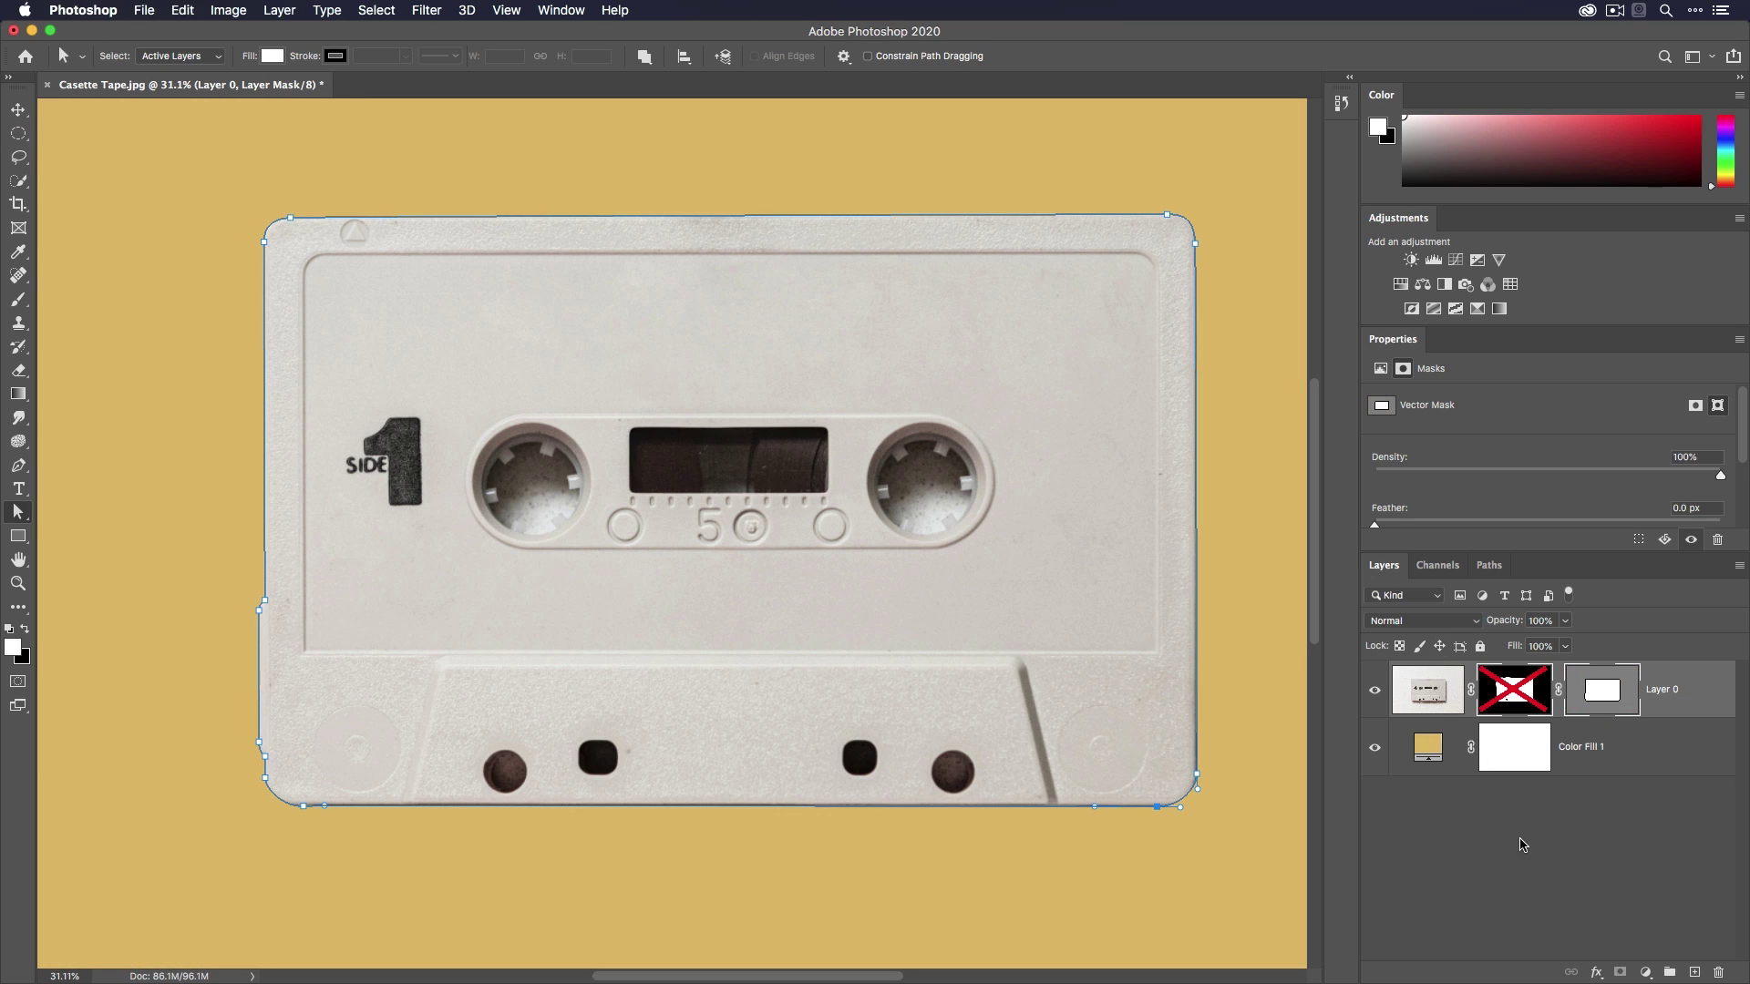
click(1522, 844)
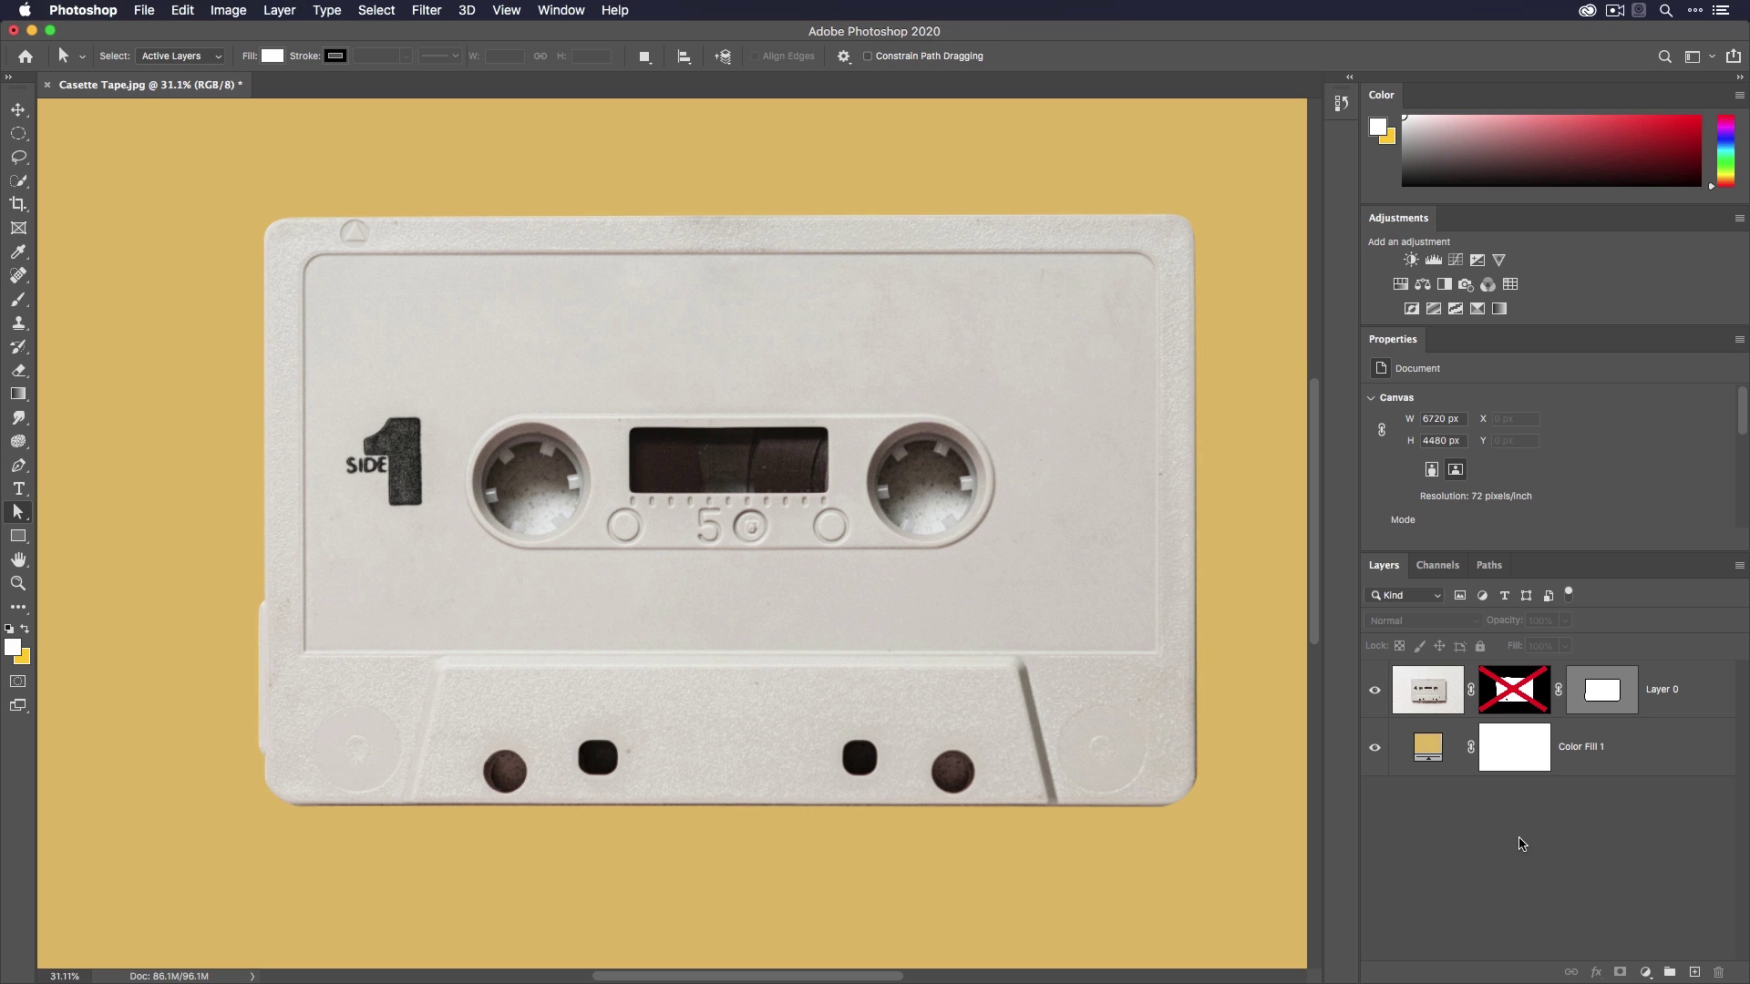
click(1216, 791)
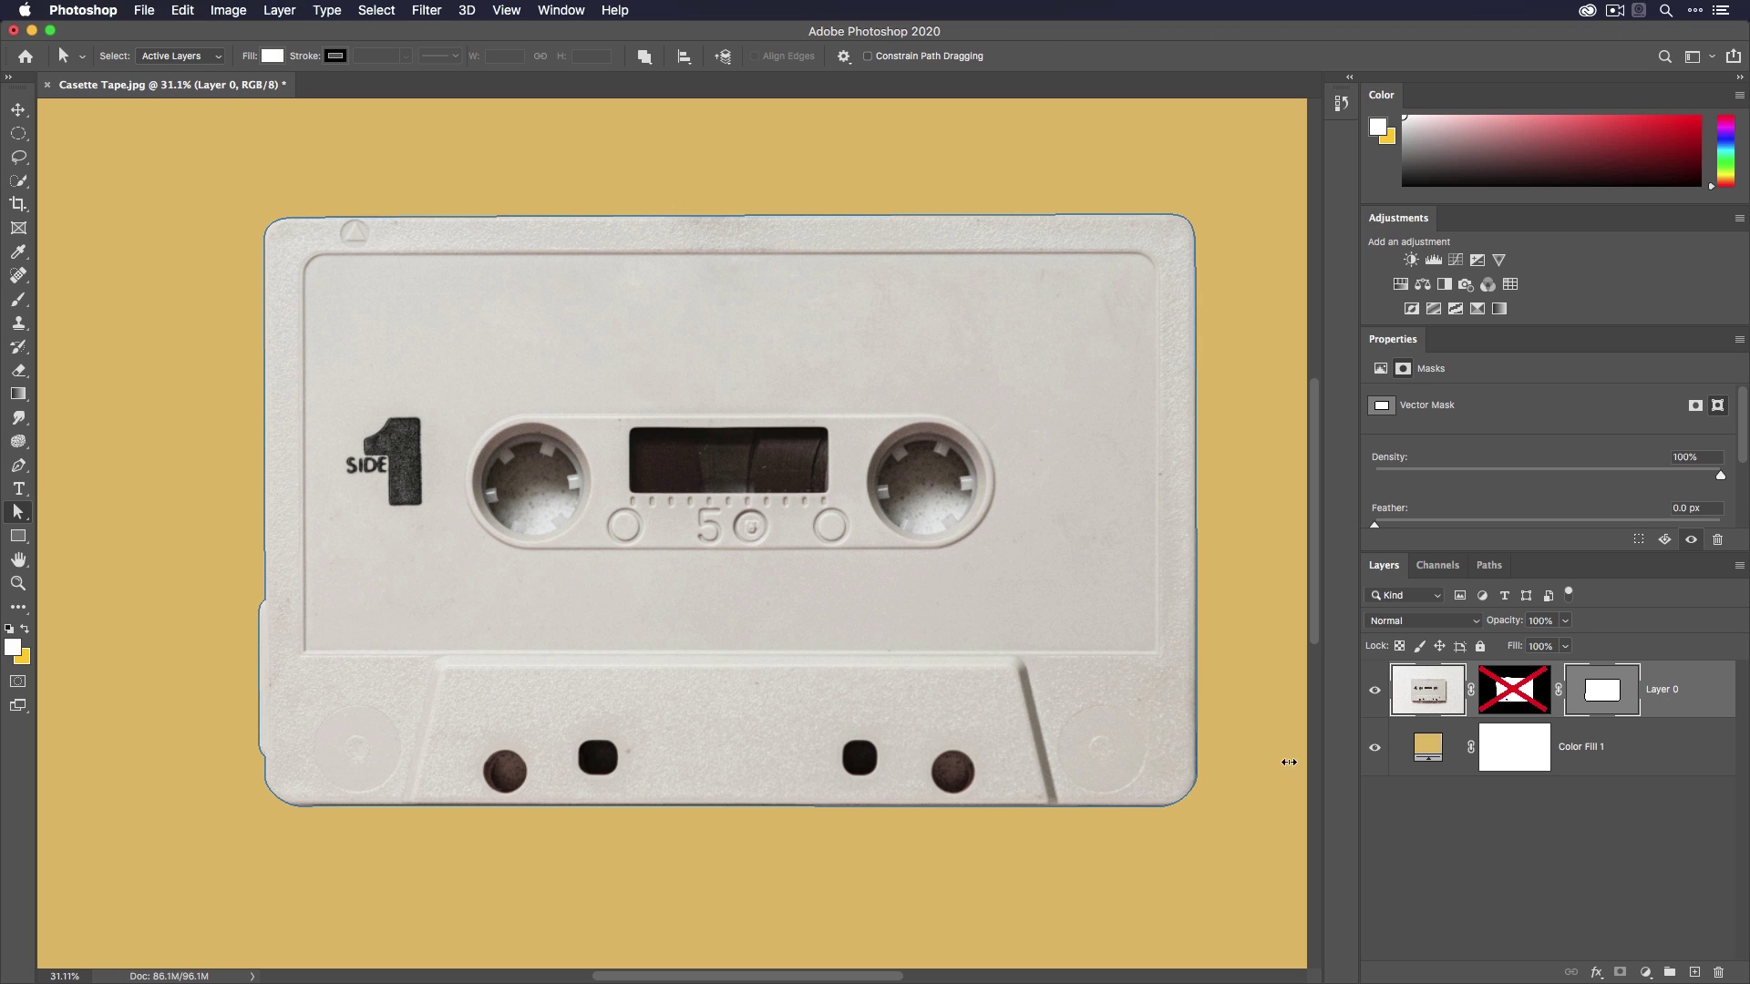
drag(1176, 811, 1198, 793)
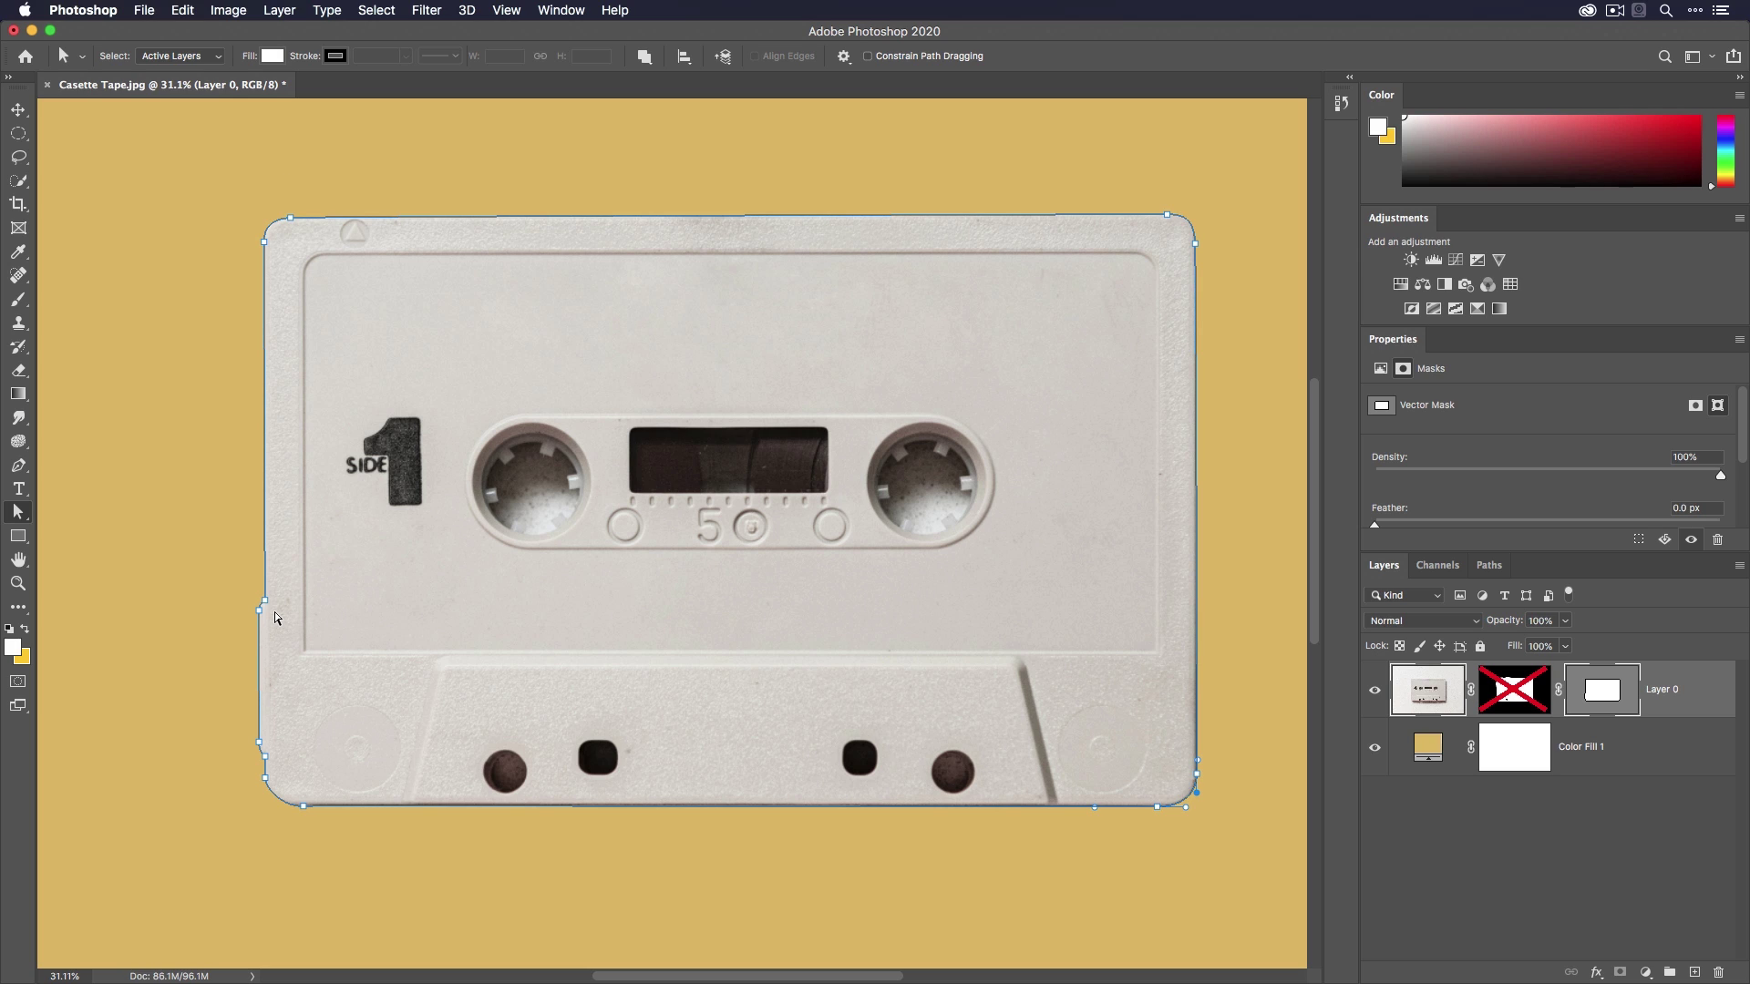
Zoom in on the left reel and target the vector mask for a new path.
click(519, 519)
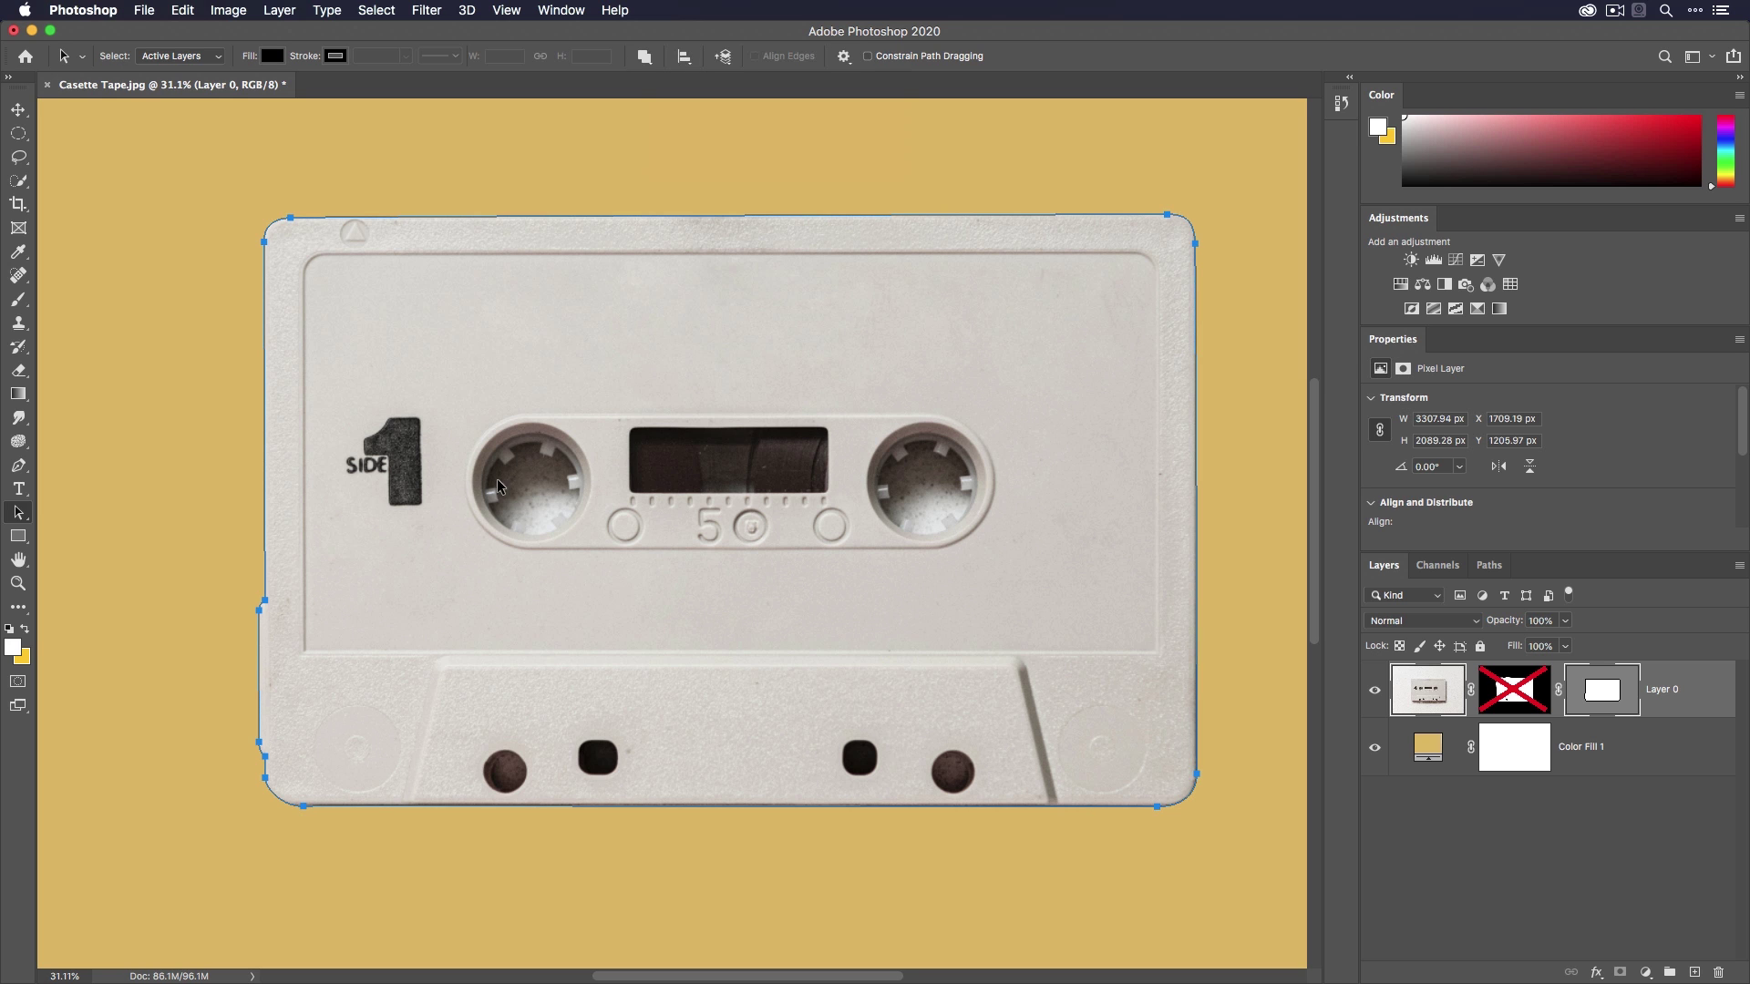
key(z)
drag(500, 467, 558, 467)
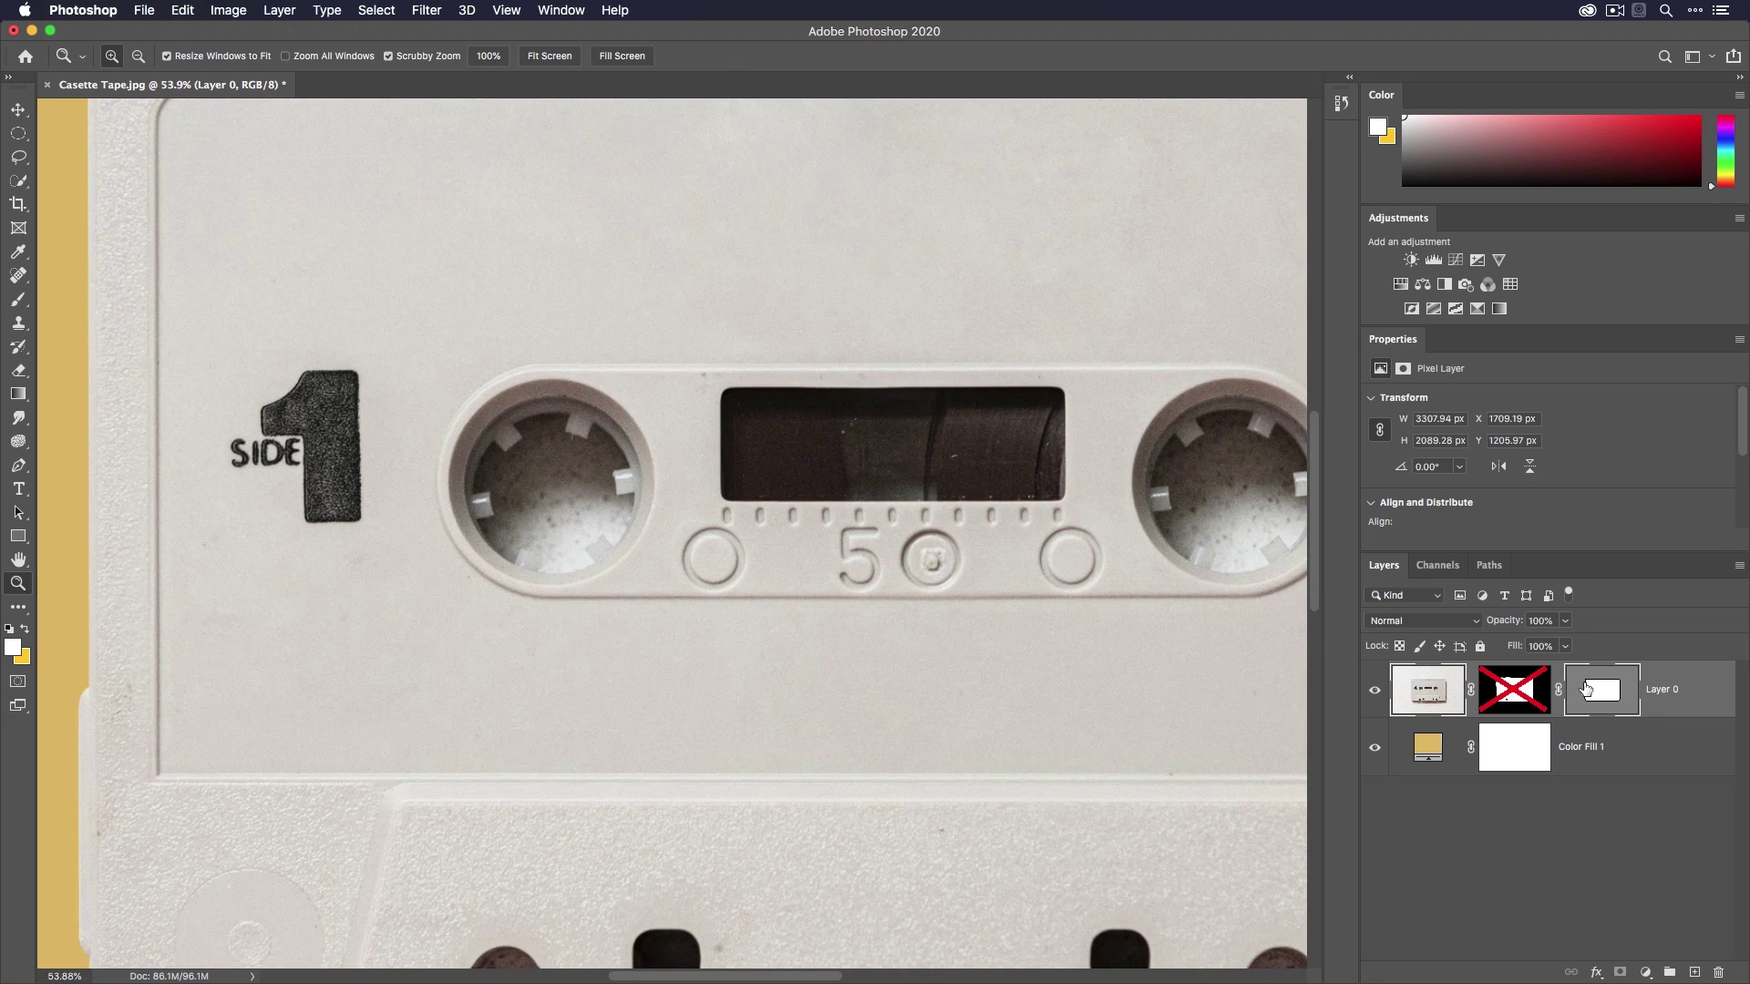
click(1586, 689)
key(p)
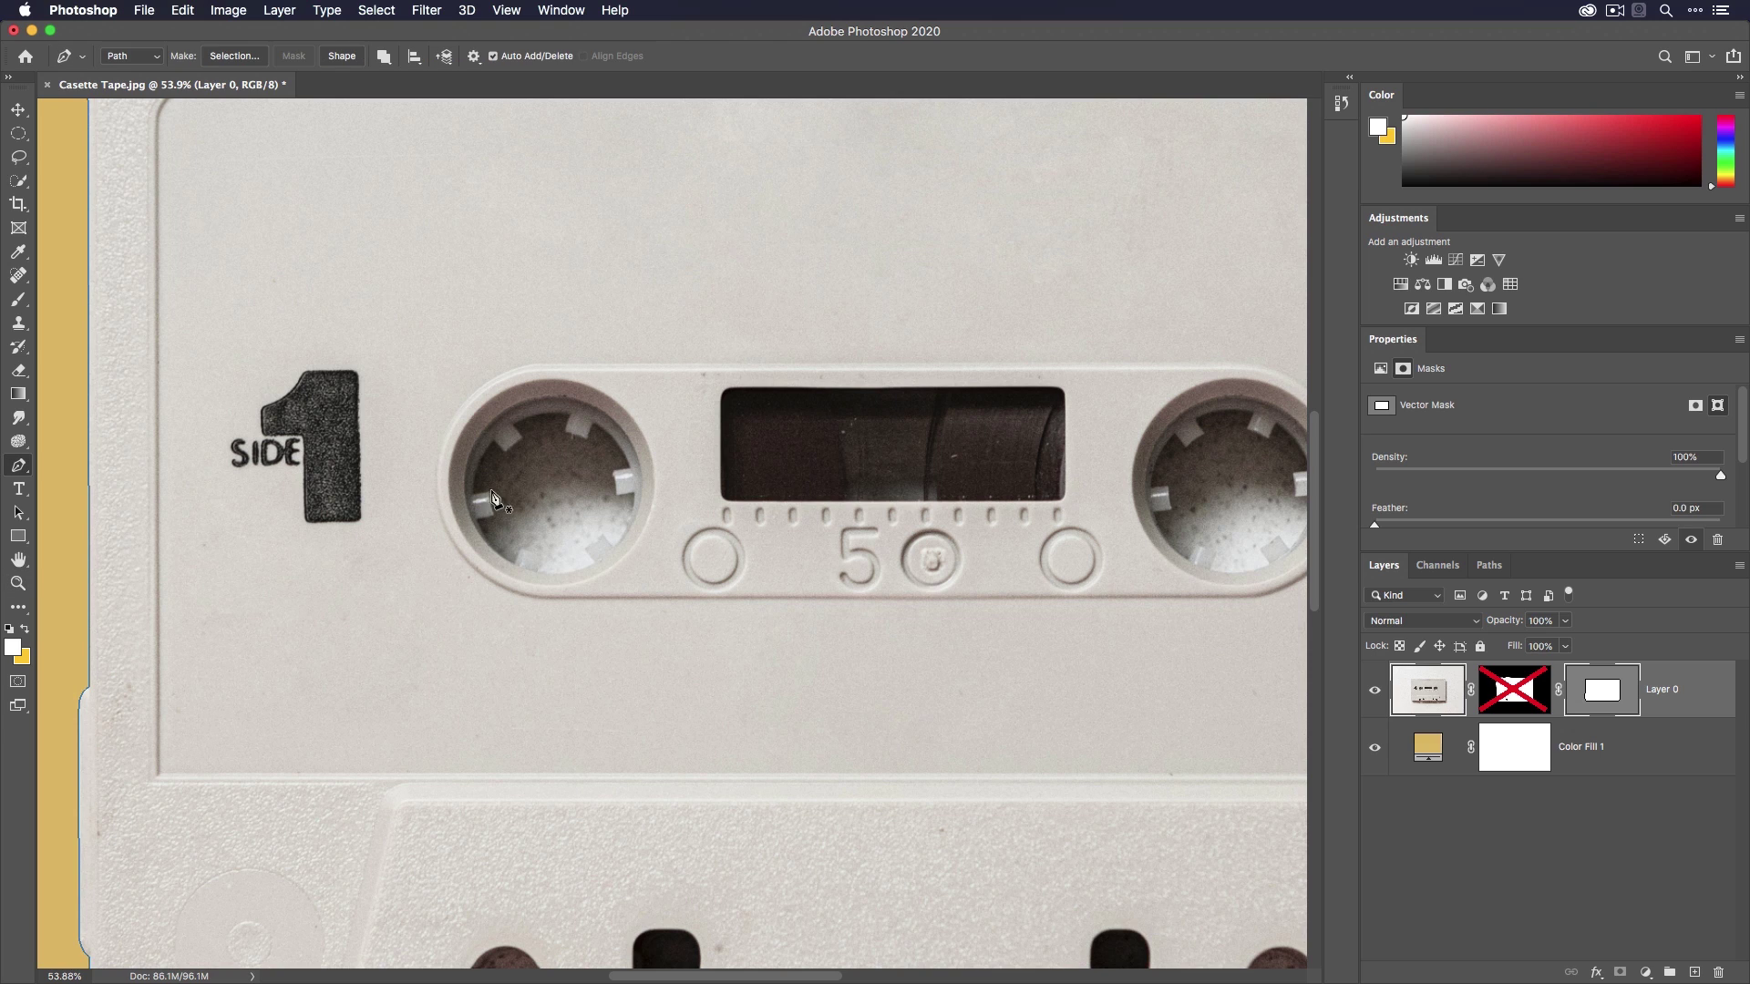
Trace a closed path around the left reel hole's toothed outline.
click(512, 426)
click(572, 416)
click(564, 433)
click(583, 436)
click(594, 422)
click(631, 467)
click(613, 475)
click(635, 491)
click(602, 533)
click(596, 561)
click(543, 557)
click(518, 565)
click(493, 516)
click(472, 496)
click(489, 492)
click(495, 441)
click(507, 455)
click(514, 429)
Set the reel path to Subtract Front Shape so the yellow shows through.
key(a)
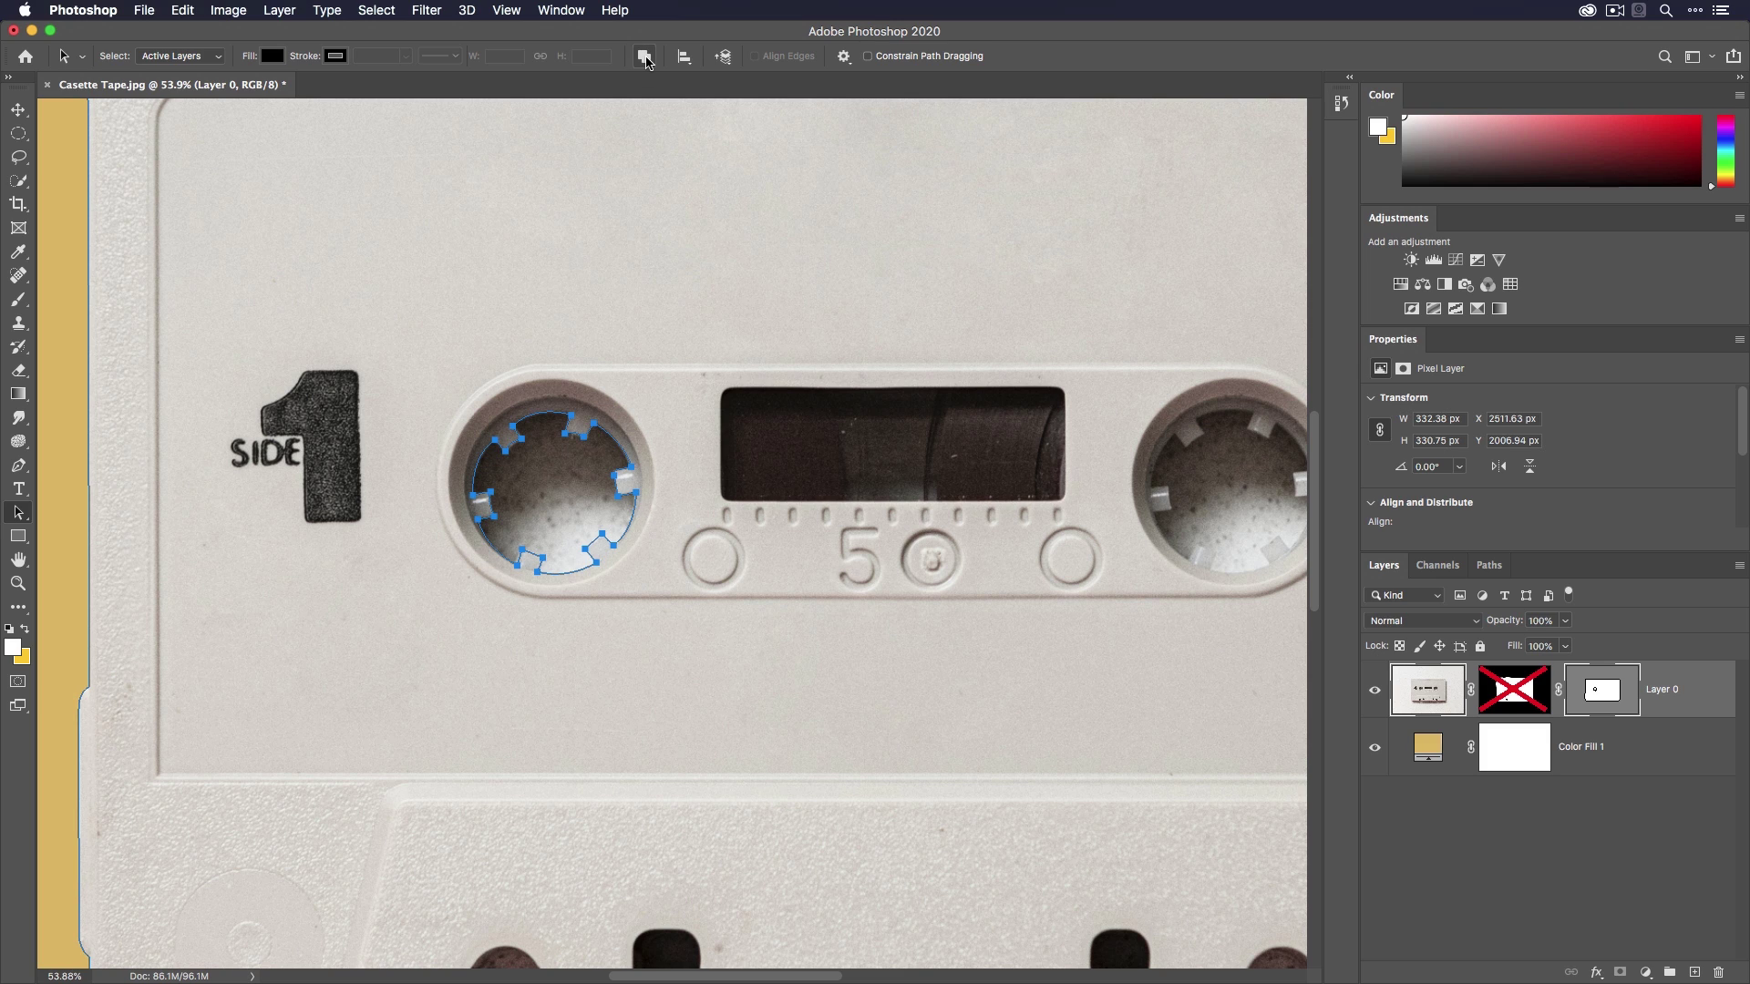
click(645, 58)
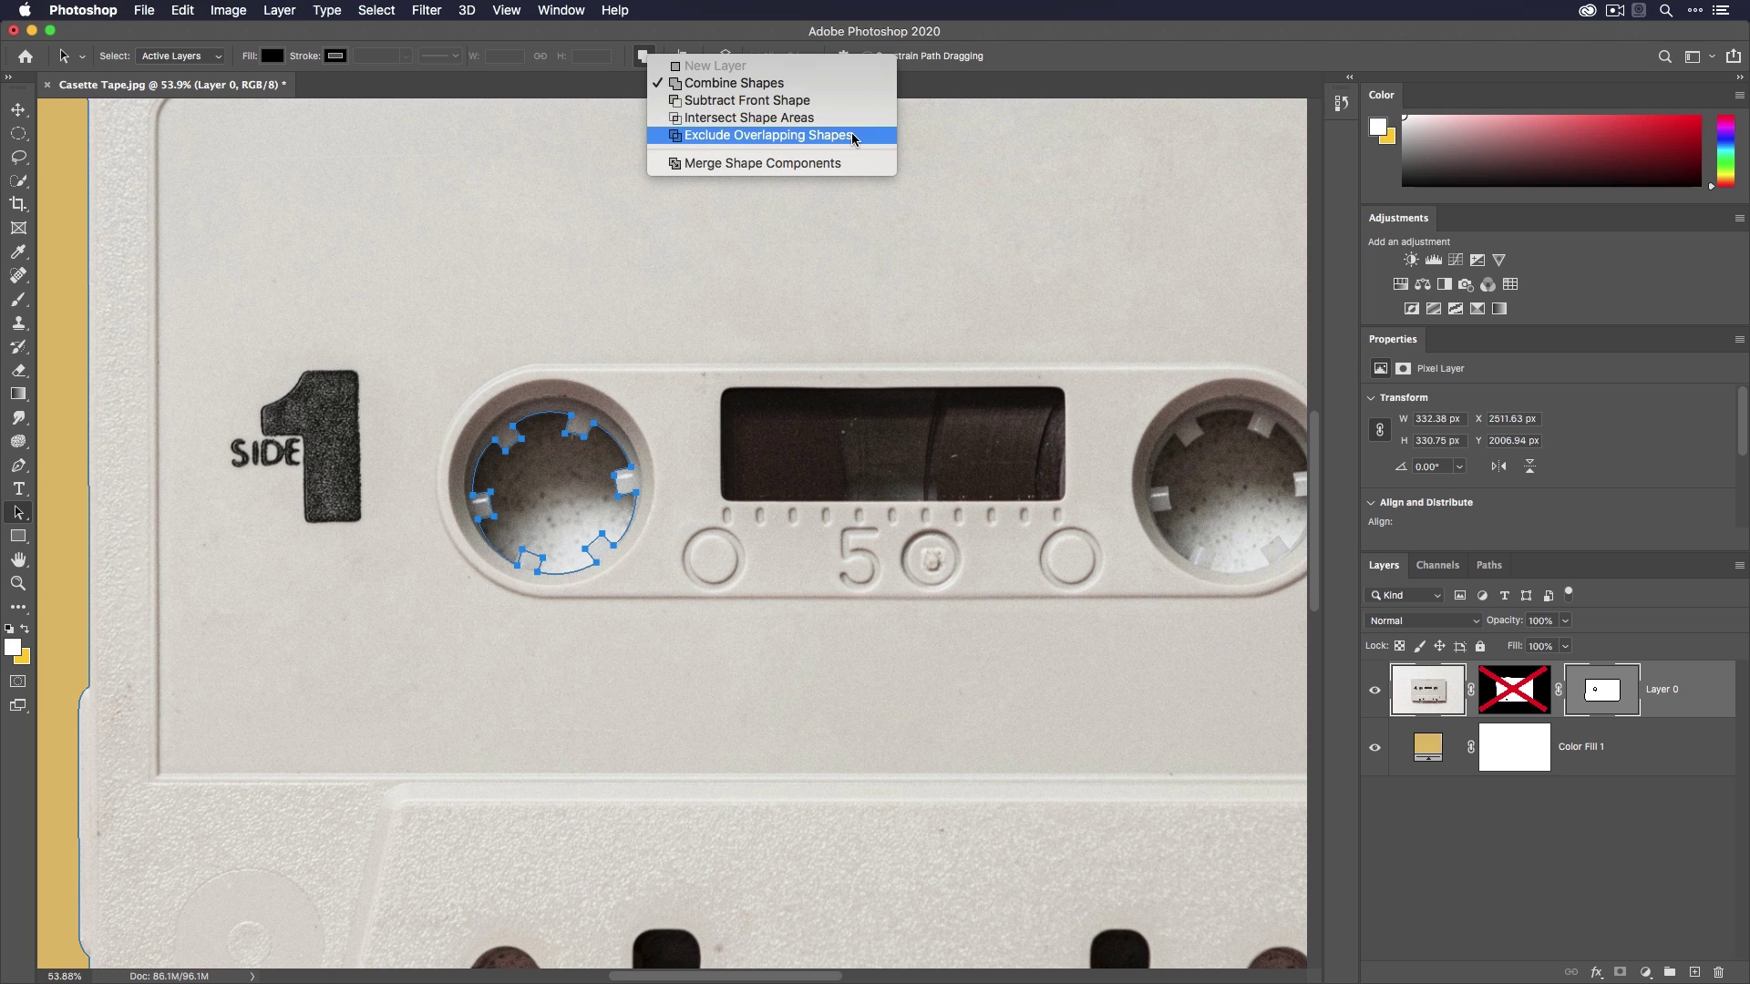
click(742, 107)
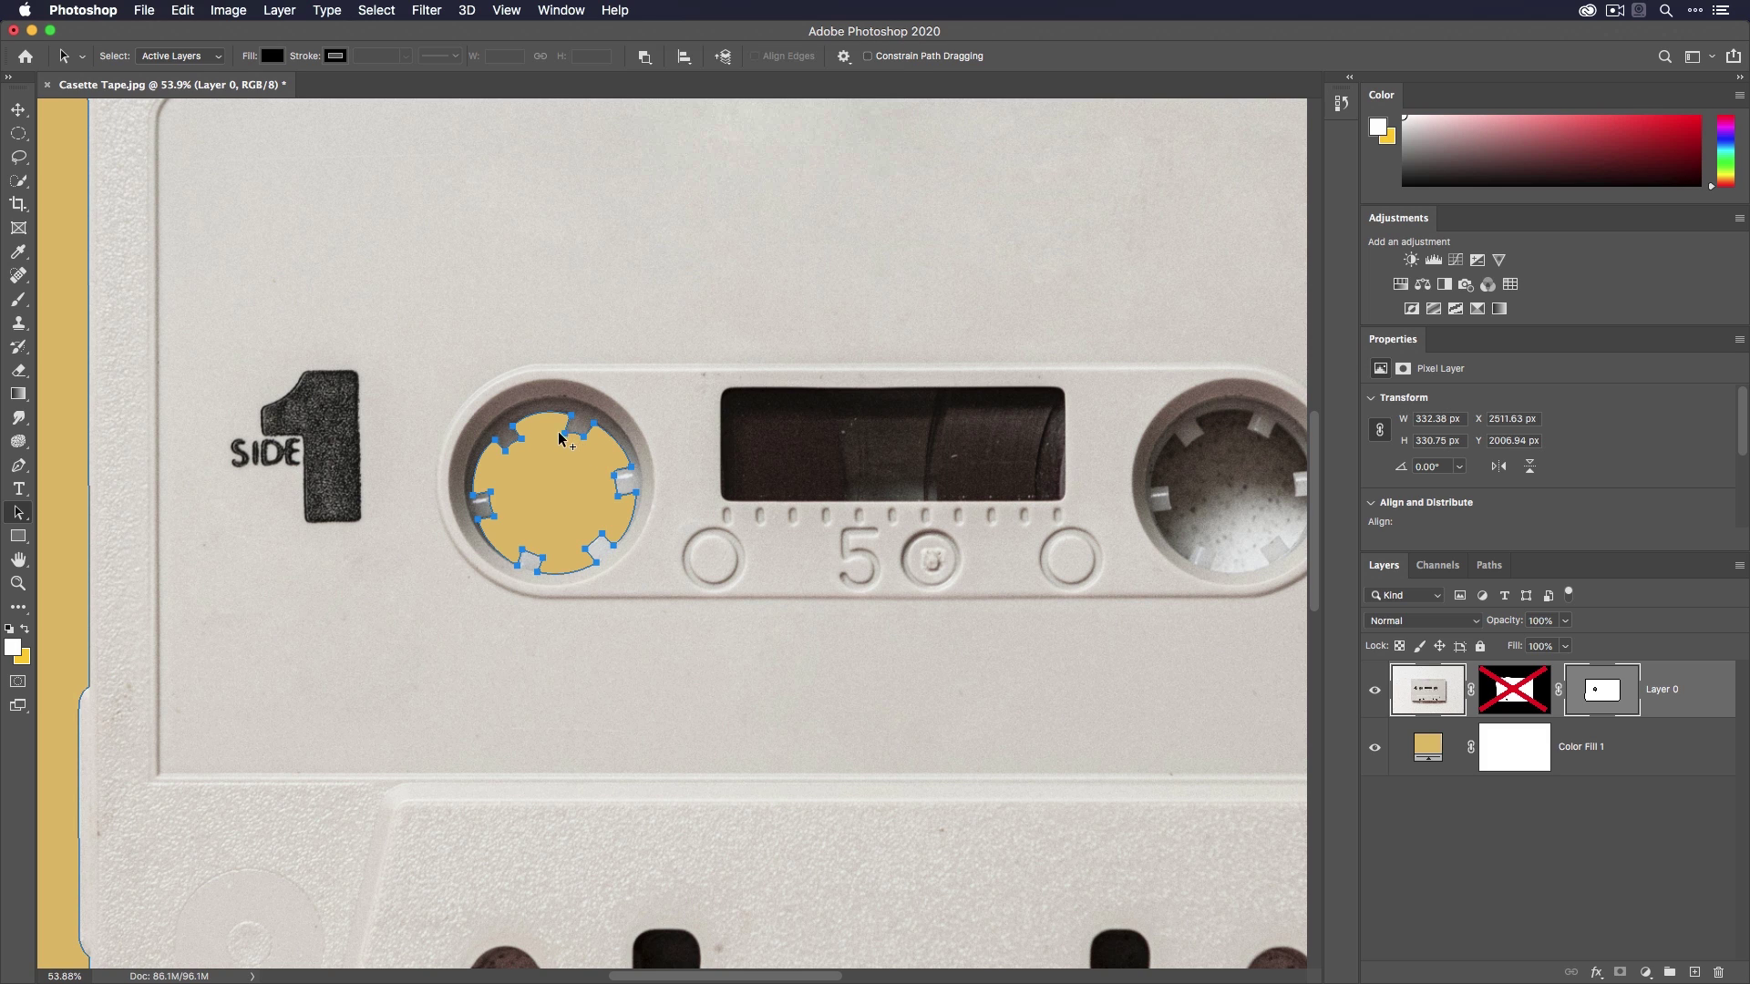
Copy the reel path onto the right reel hole, rotate it about 4°, and zoom out.
drag(563, 439, 1246, 435)
drag(1250, 496, 1047, 508)
key(super+t)
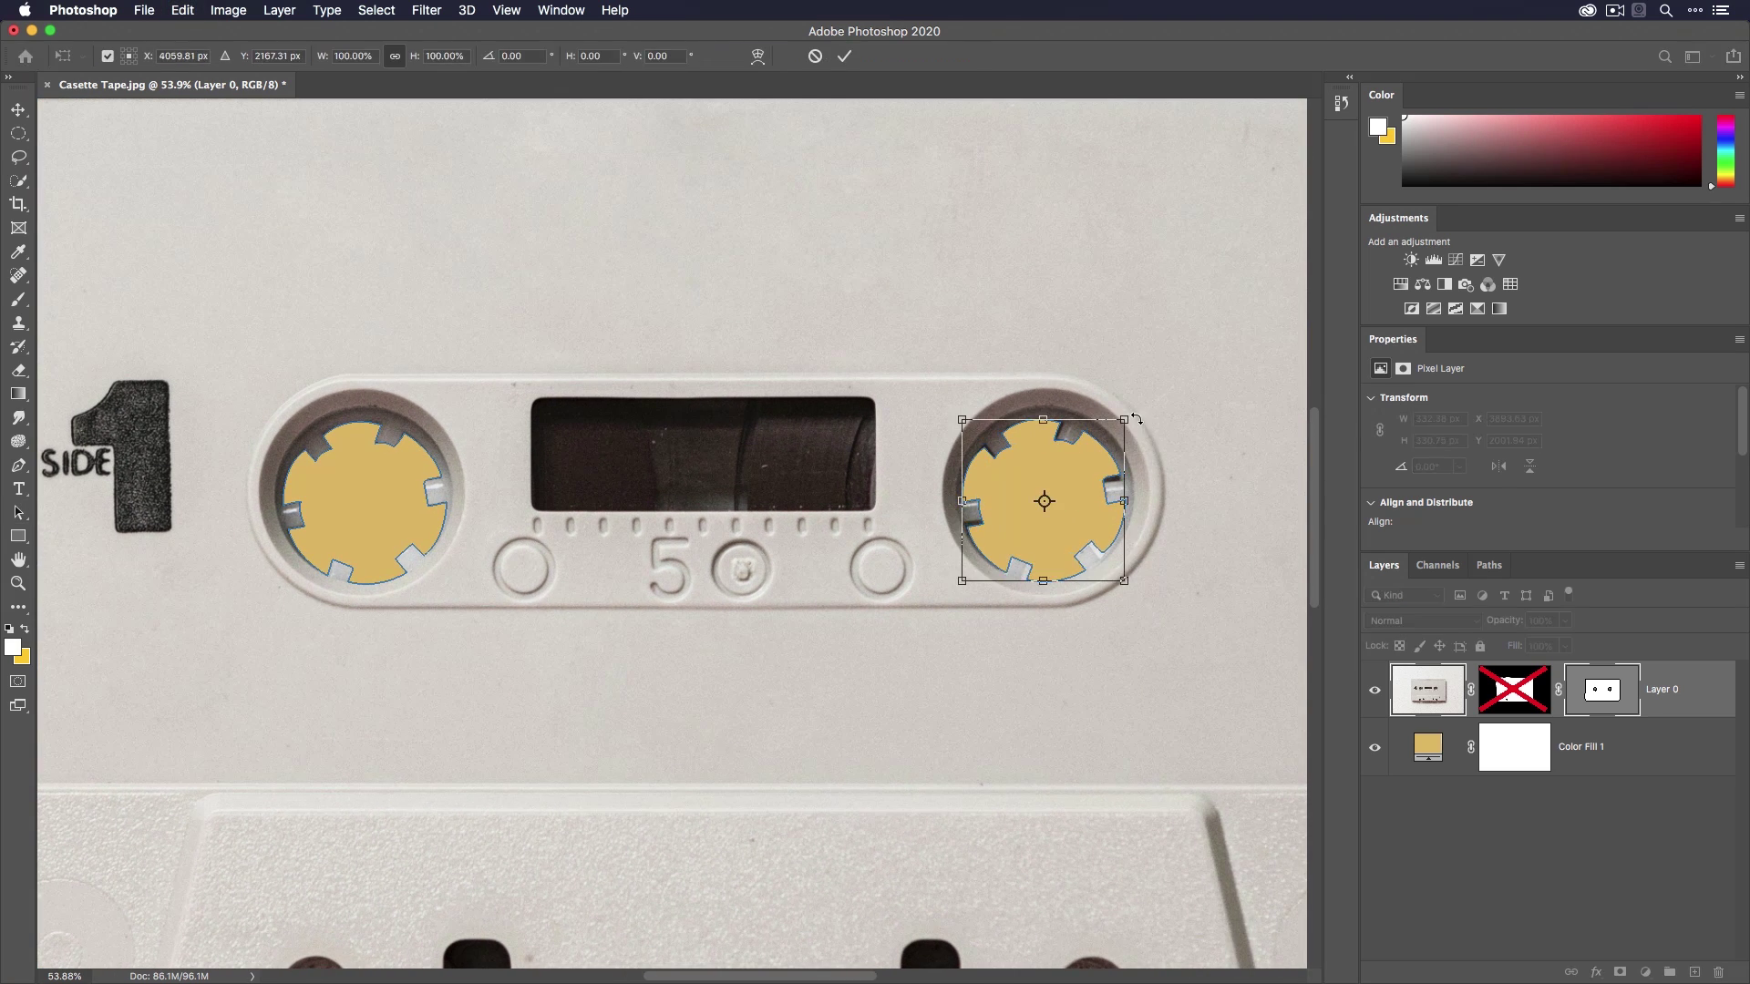
drag(1136, 418, 1089, 465)
key(Return)
key(Escape)
key(z)
drag(1094, 463, 795, 466)
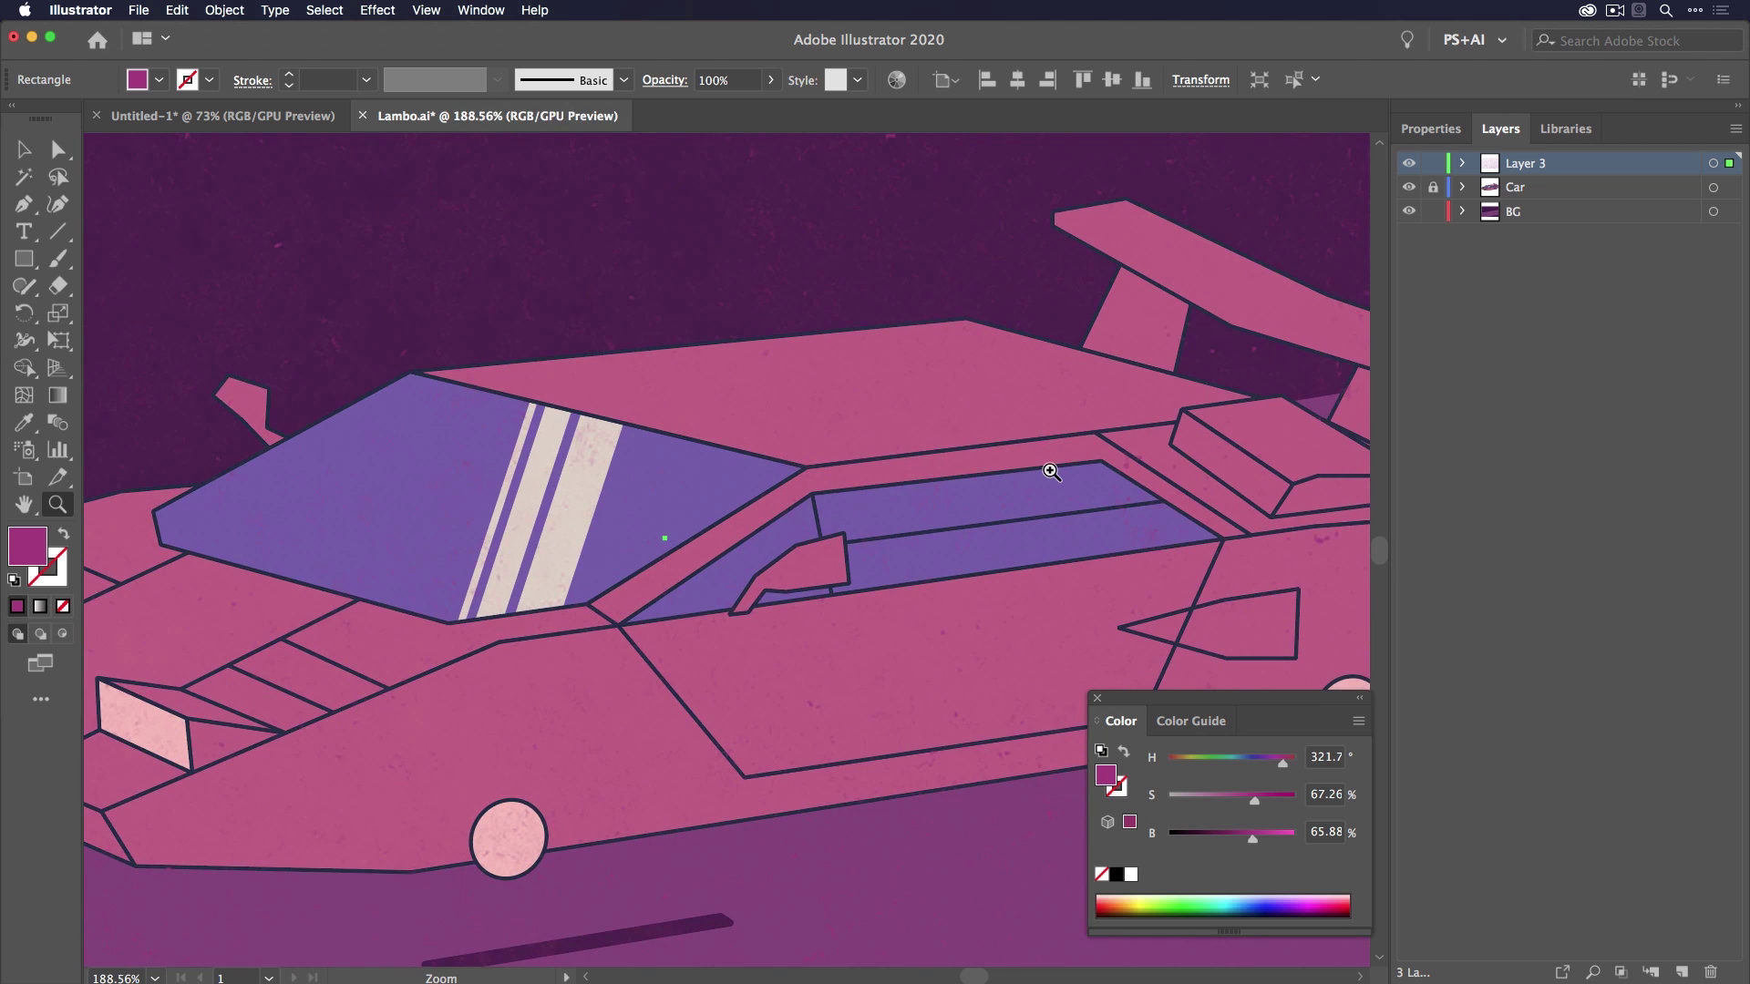
scroll(1047, 468, right, 5)
scroll(1023, 243, up, 2)
scroll(847, 686, right, 8)
scroll(847, 686, down, 4)
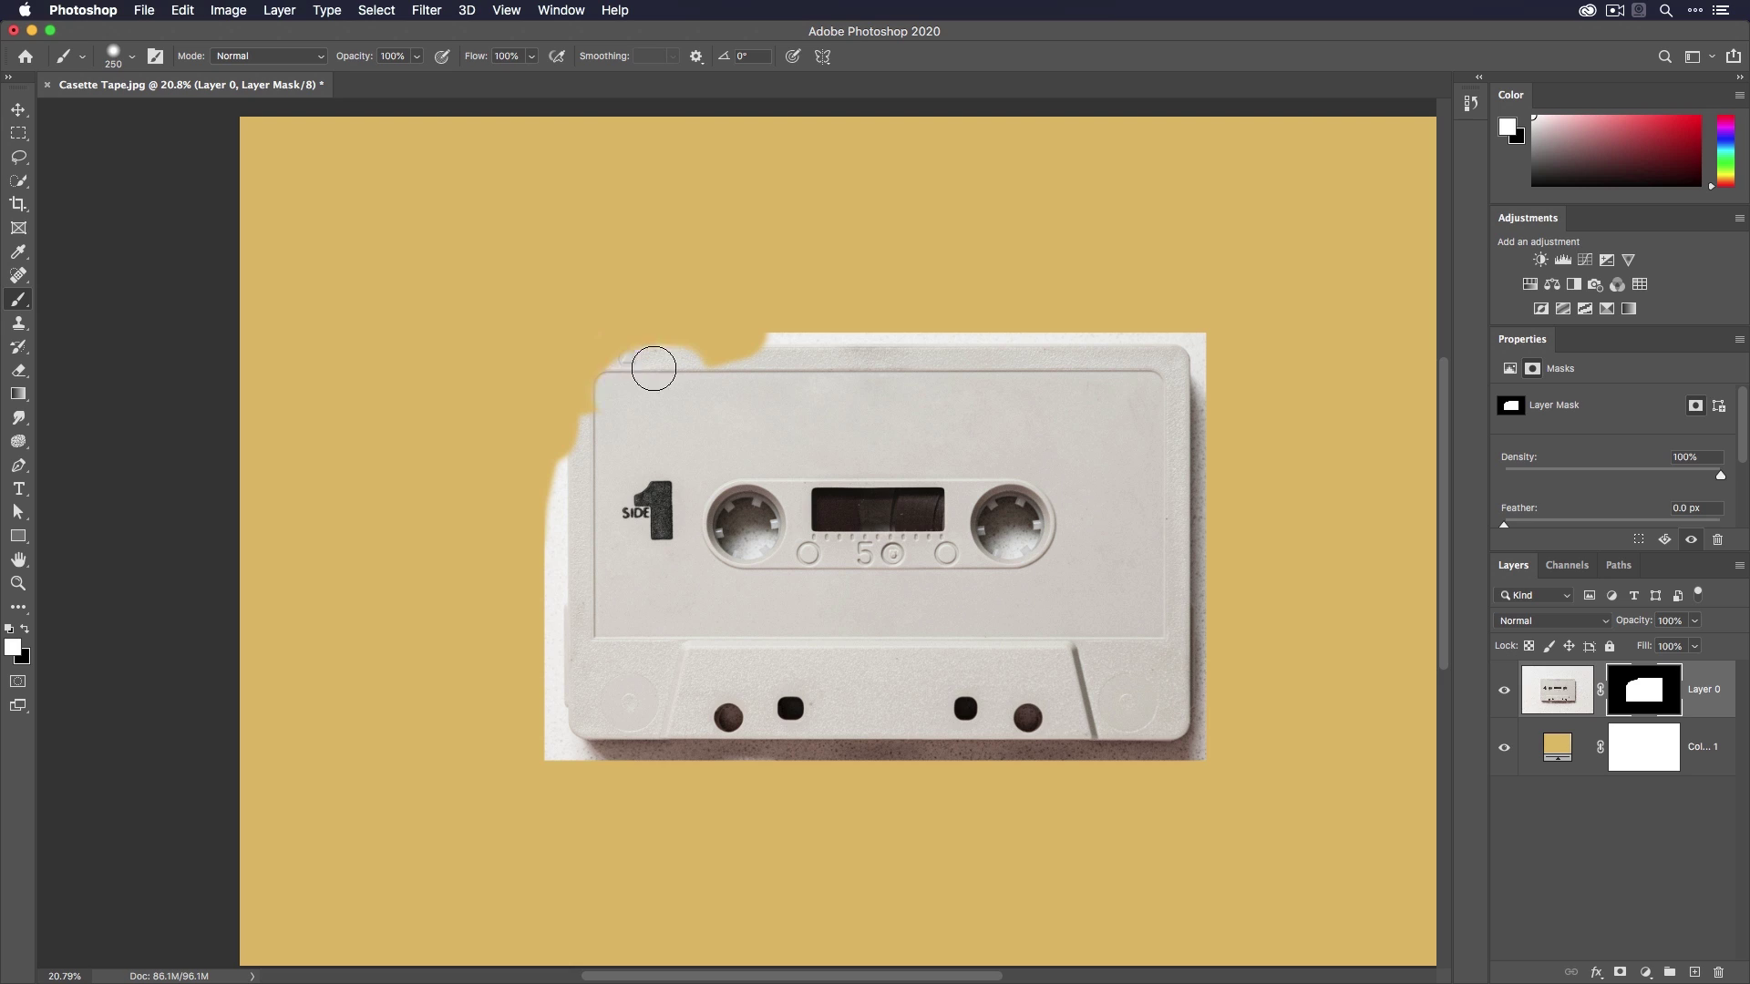